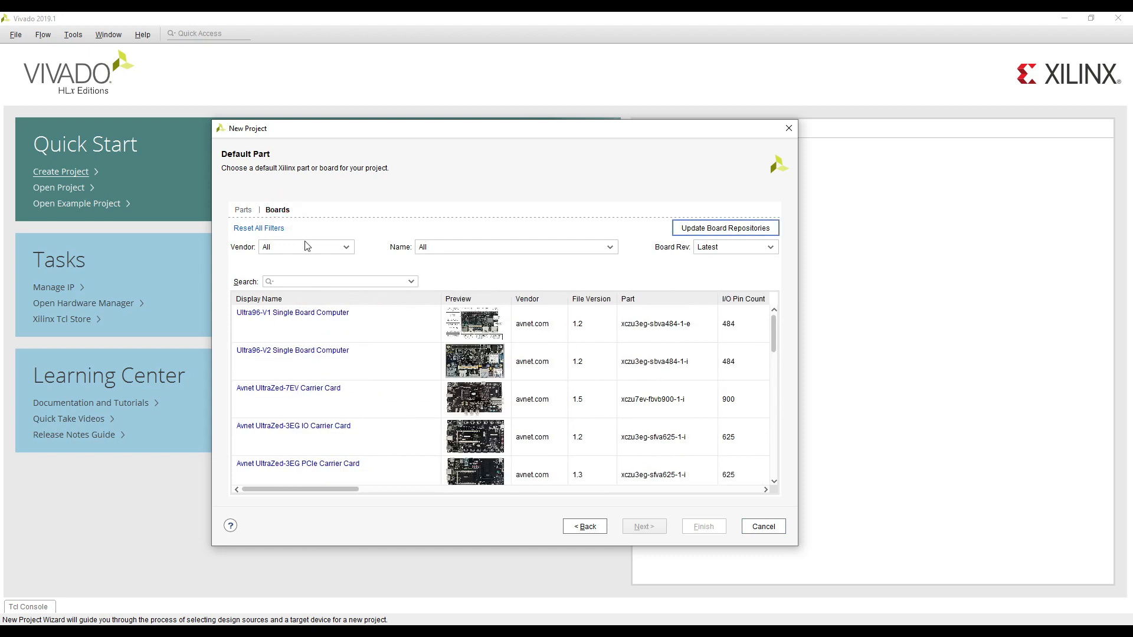
Choose the Ultra96-V2 Single Board Computer from vendor avnet.com as the default board and finish creating the project
{"action": "left_click", "coordinate": [327, 247]}
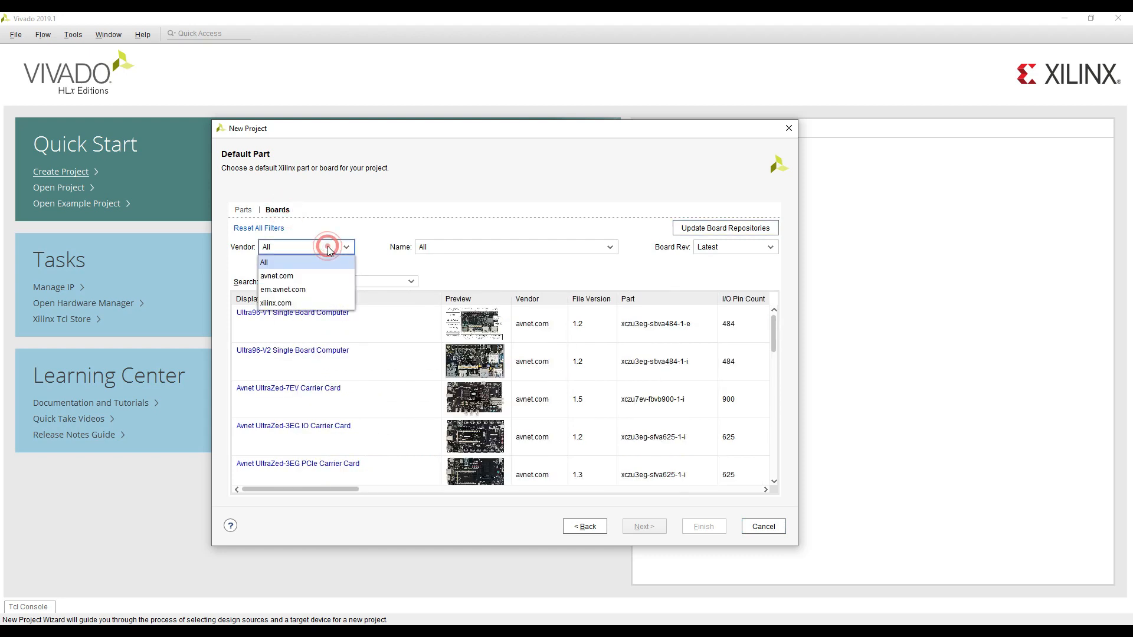
{"action": "left_click", "coordinate": [313, 275]}
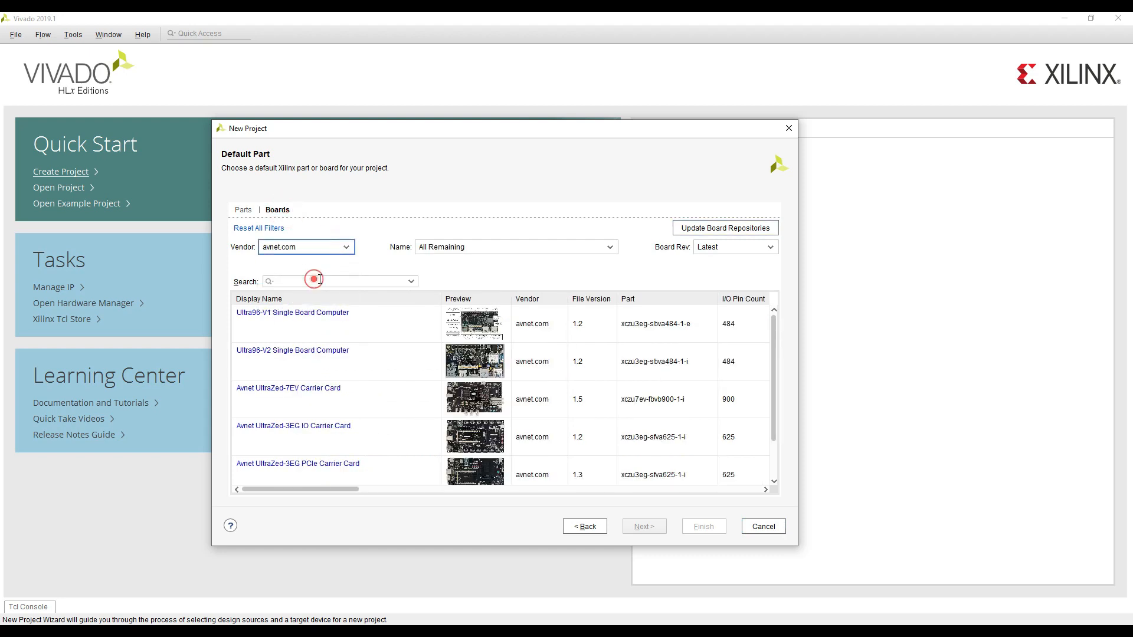
{"action": "left_click", "coordinate": [390, 363]}
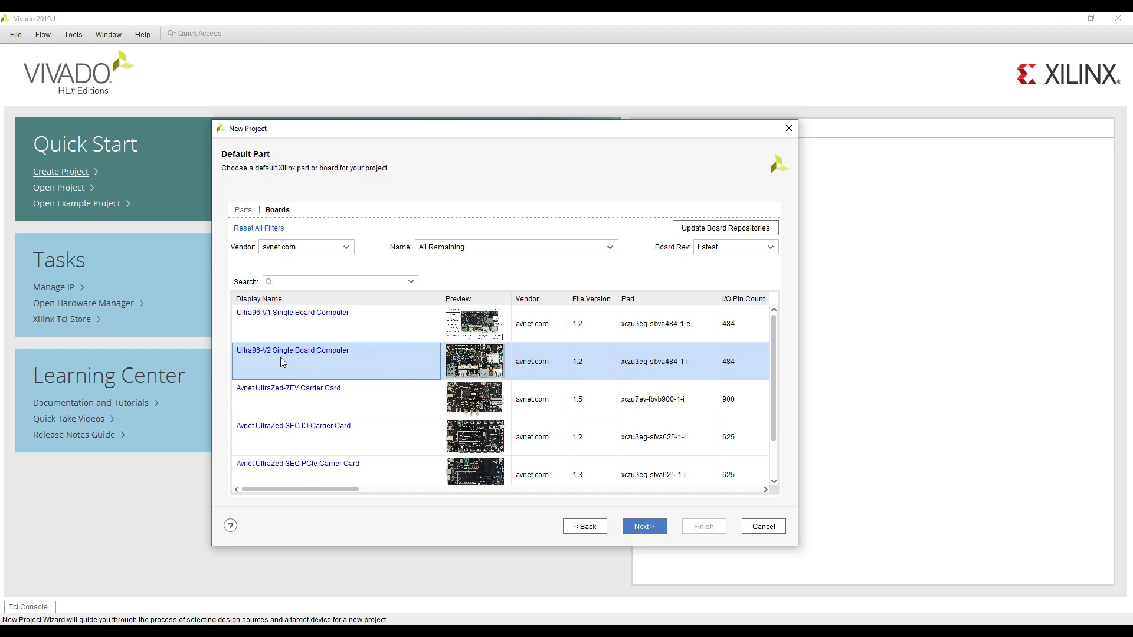
{"action": "left_click", "coordinate": [392, 362]}
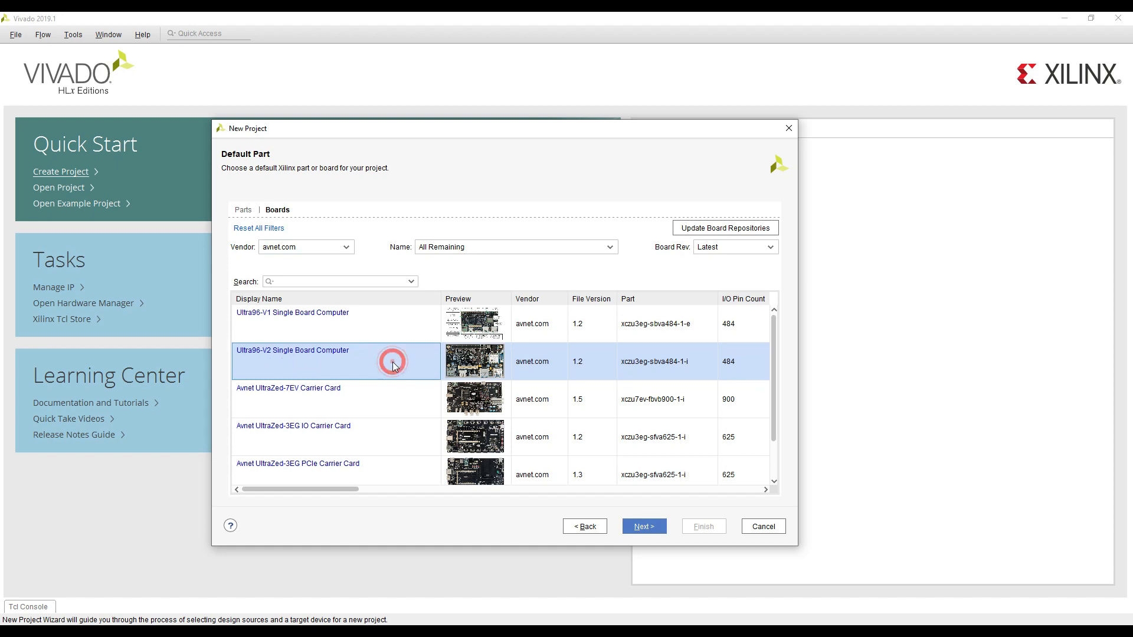
{"action": "left_click", "coordinate": [645, 527]}
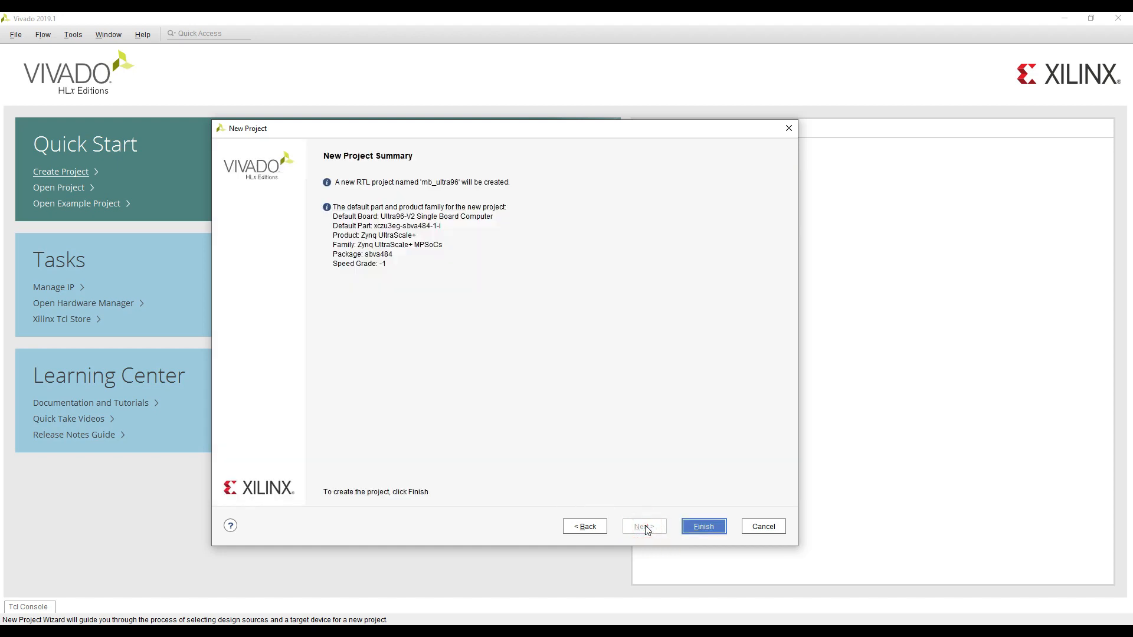
{"action": "left_click", "coordinate": [701, 528]}
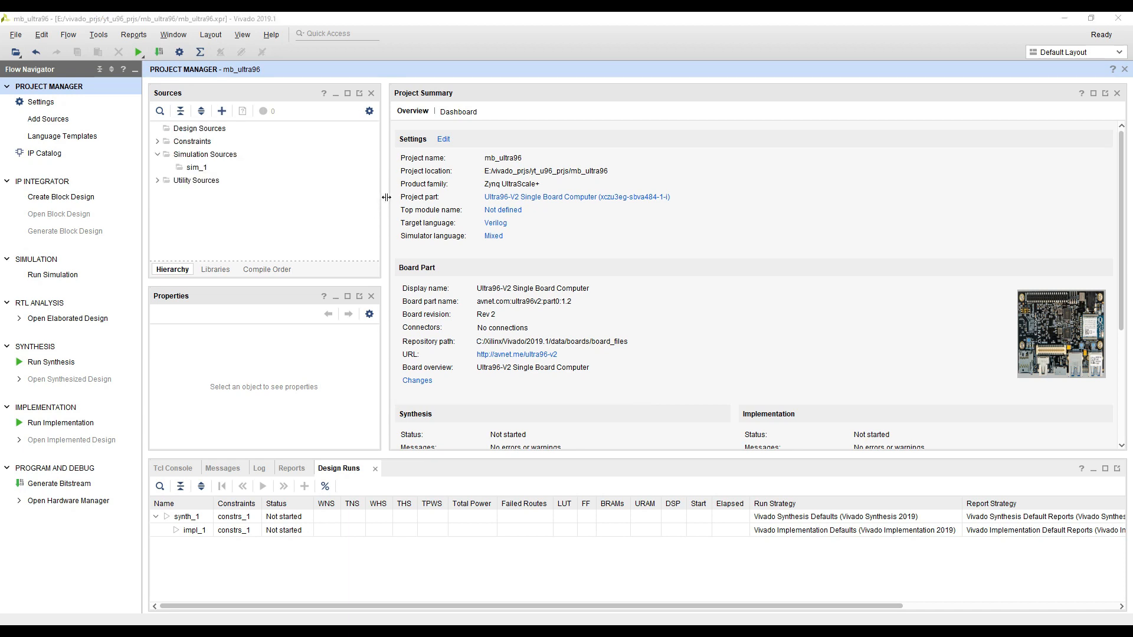
{"action": "left_click_drag", "start_coordinate": [386, 197], "coordinate": [361, 206]}
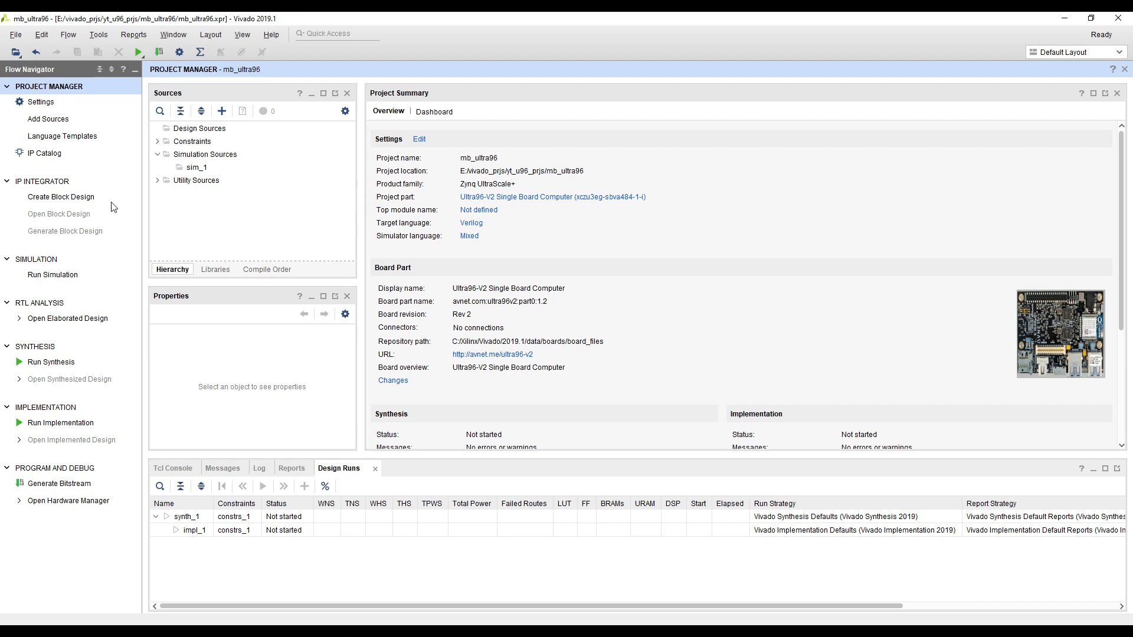
{"action": "left_click", "coordinate": [50, 203]}
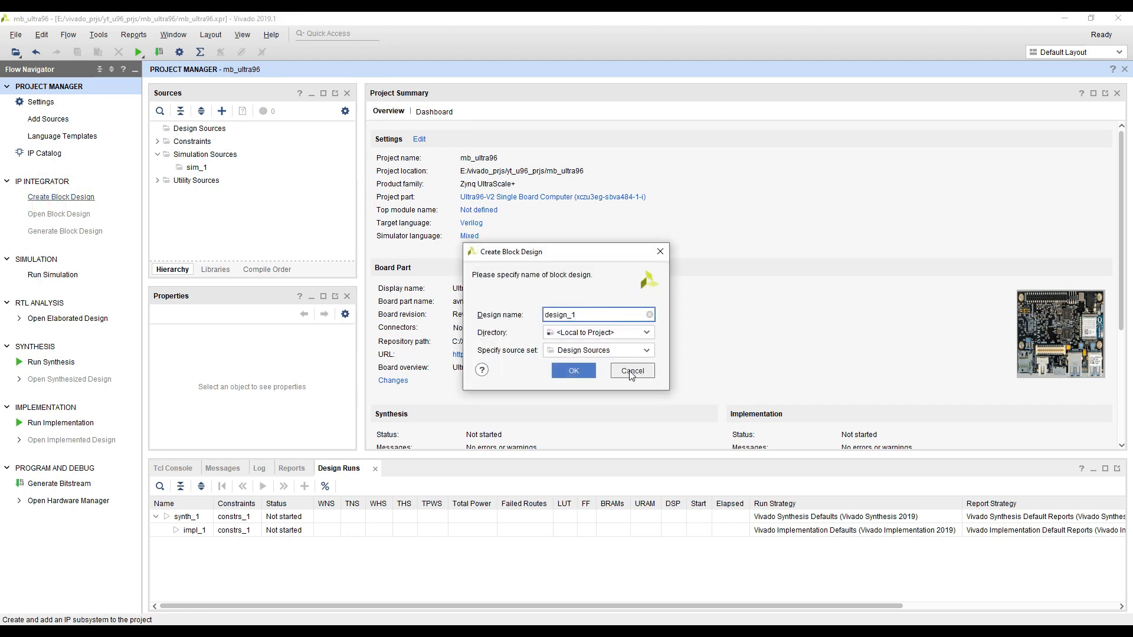
{"action": "left_click", "coordinate": [631, 371]}
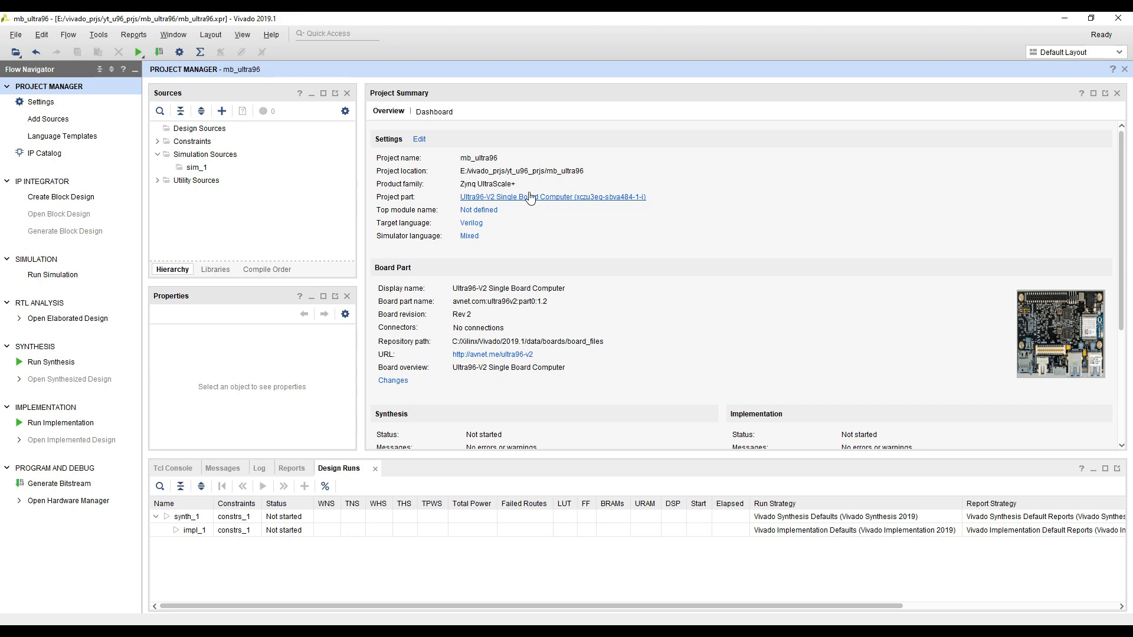
Create a block design named bram_sim
{"action": "left_click", "coordinate": [59, 197]}
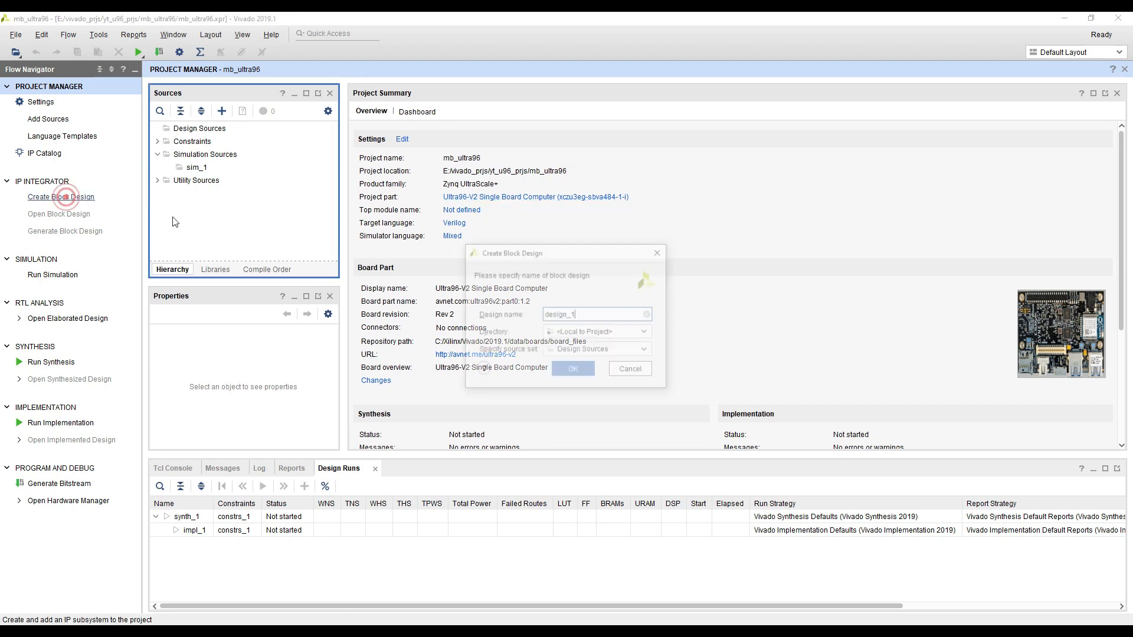
{"action": "left_click", "coordinate": [573, 314]}
{"action": "double_click", "coordinate": [586, 314]}
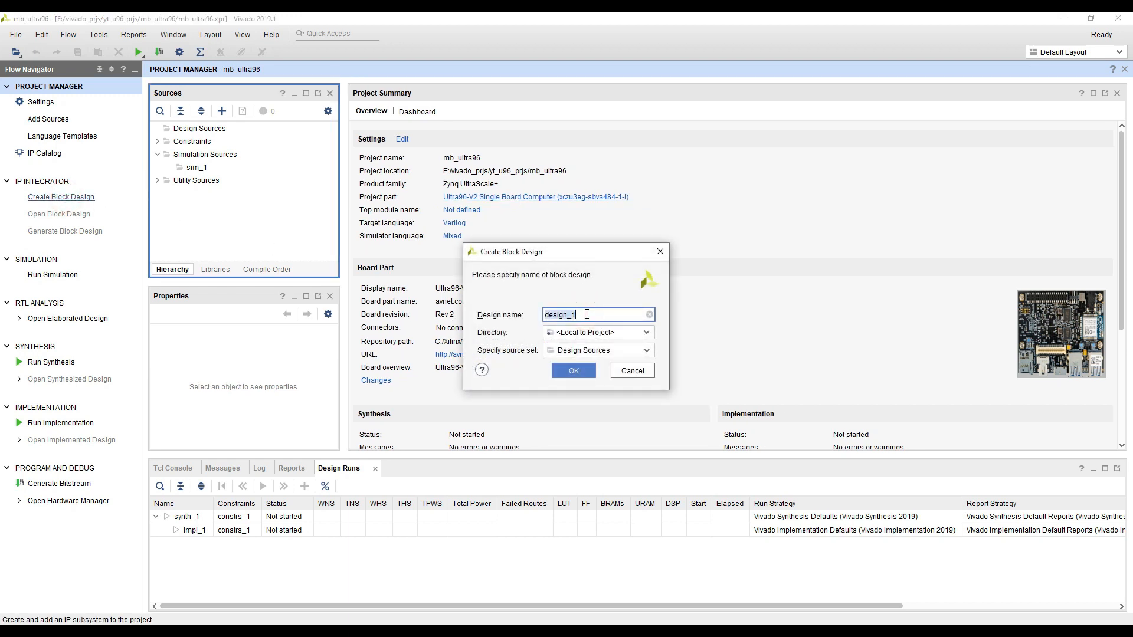
{"action": "type", "text": "bram_sim"}
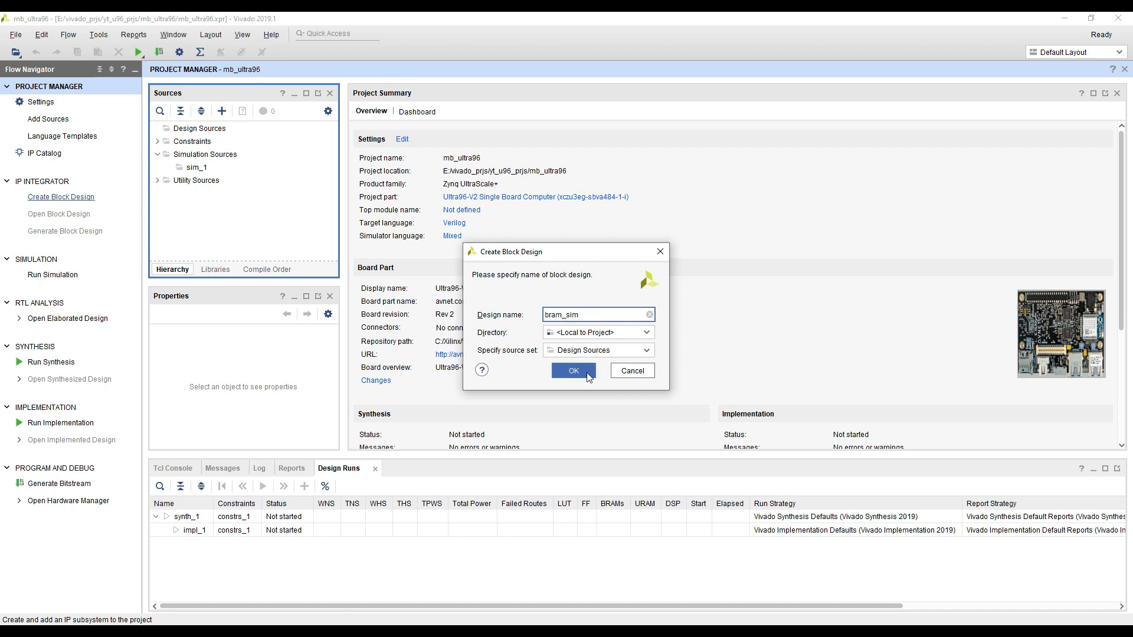
{"action": "left_click", "coordinate": [570, 372]}
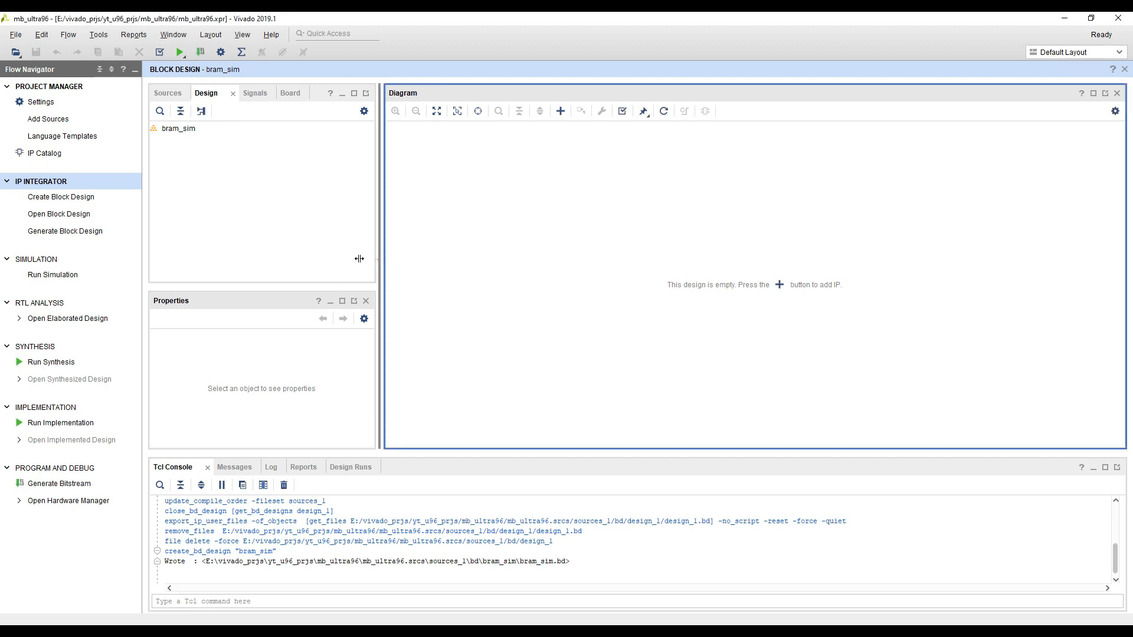
Widen the diagram area and add a MicroBlaze IP to the empty block design
{"action": "left_click_drag", "start_coordinate": [380, 260], "coordinate": [279, 260]}
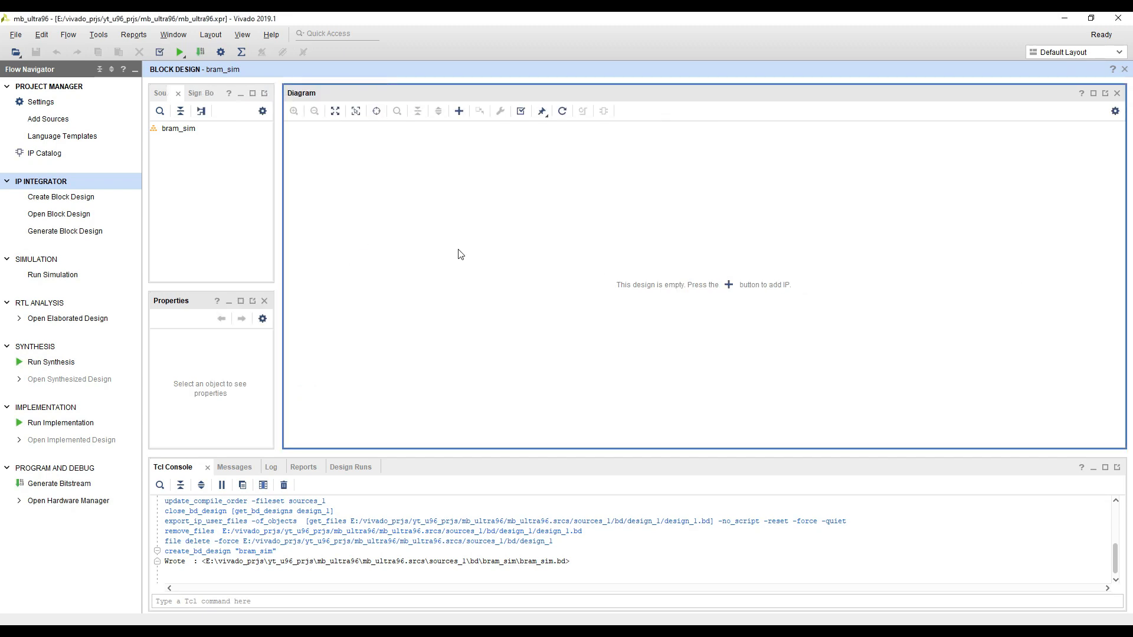
{"action": "left_click", "coordinate": [724, 287]}
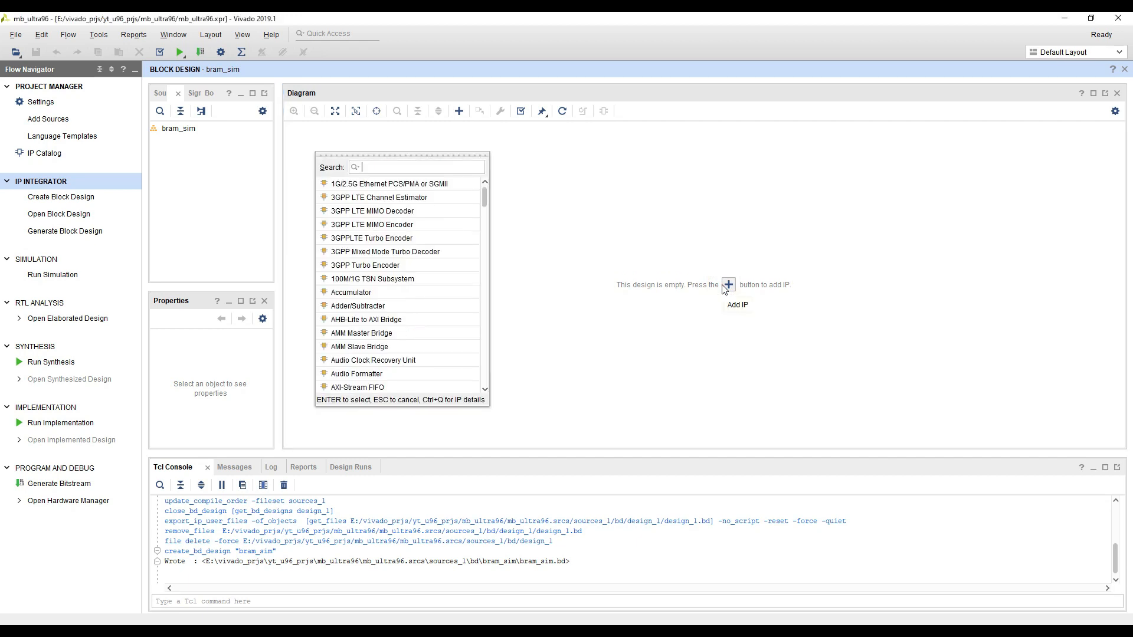
{"action": "type", "text": "micro"}
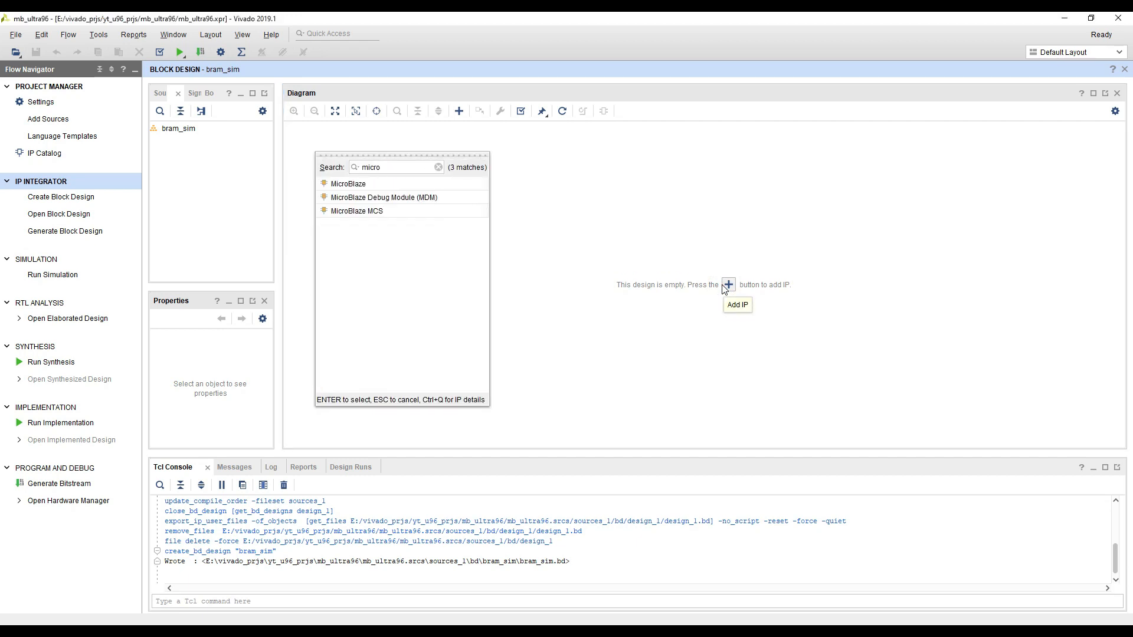
{"action": "double_click", "coordinate": [360, 187]}
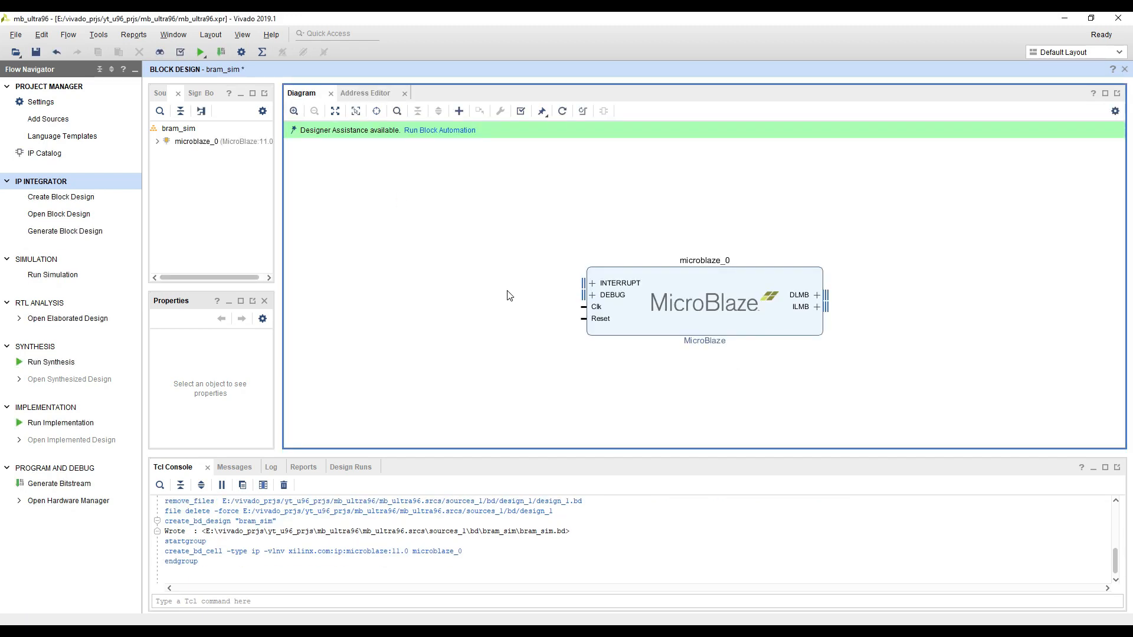
Start block automation for the MicroBlaze and set its Local Memory to 32KB
{"action": "left_click_drag", "start_coordinate": [508, 303], "coordinate": [425, 273]}
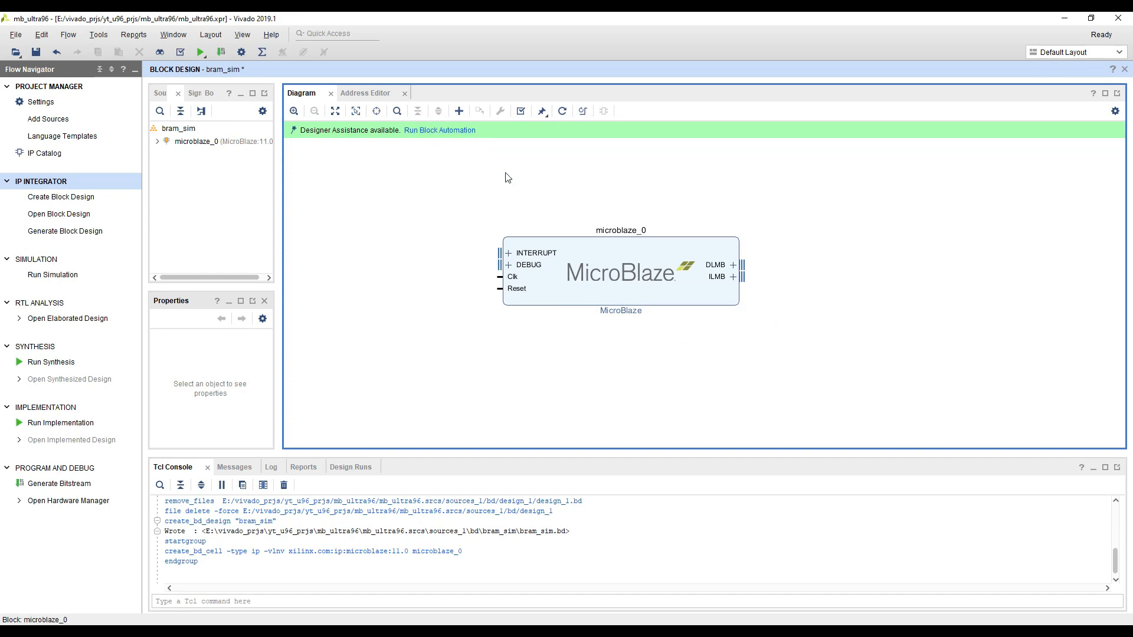
{"action": "left_click", "coordinate": [451, 131]}
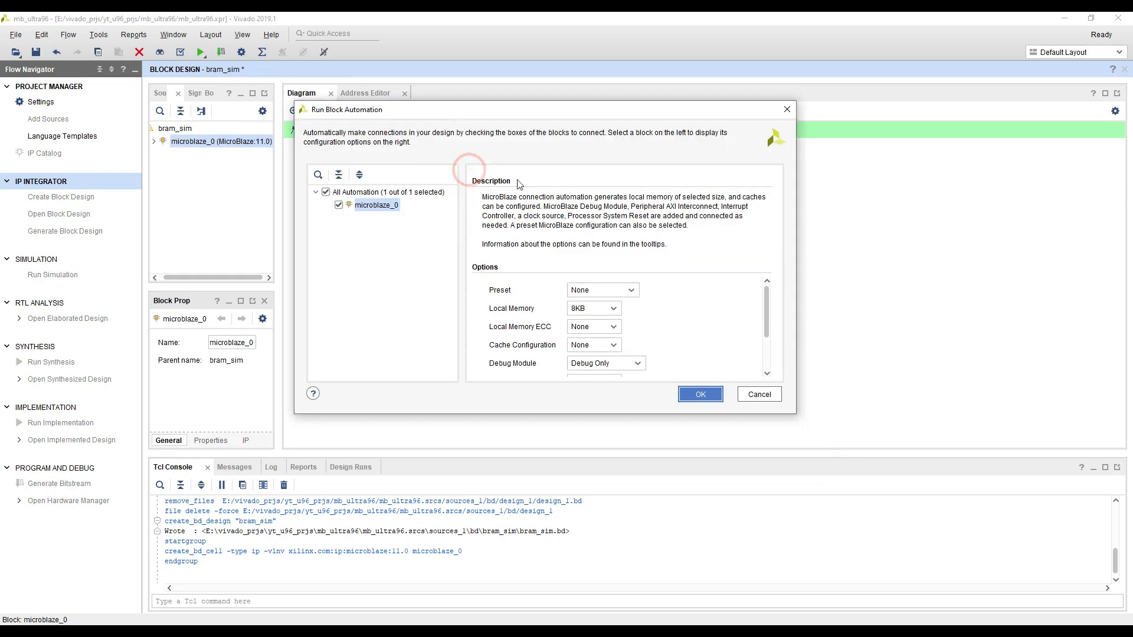
{"action": "left_click_drag", "start_coordinate": [796, 413], "coordinate": [874, 507]}
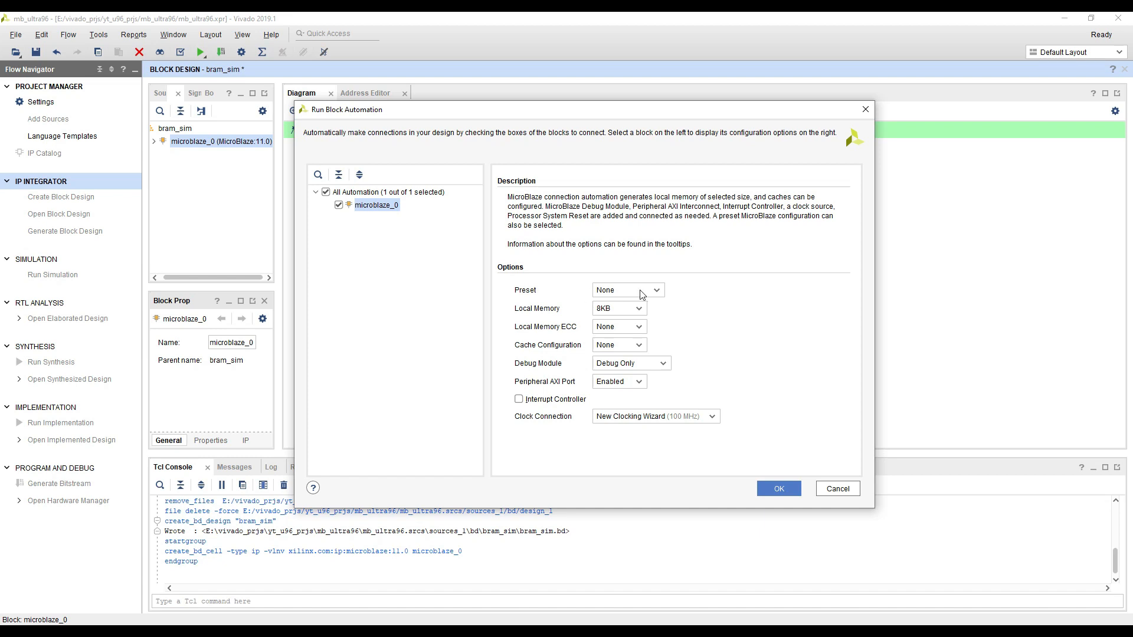
{"action": "mouse_move", "coordinate": [643, 295]}
{"action": "left_click", "coordinate": [640, 311]}
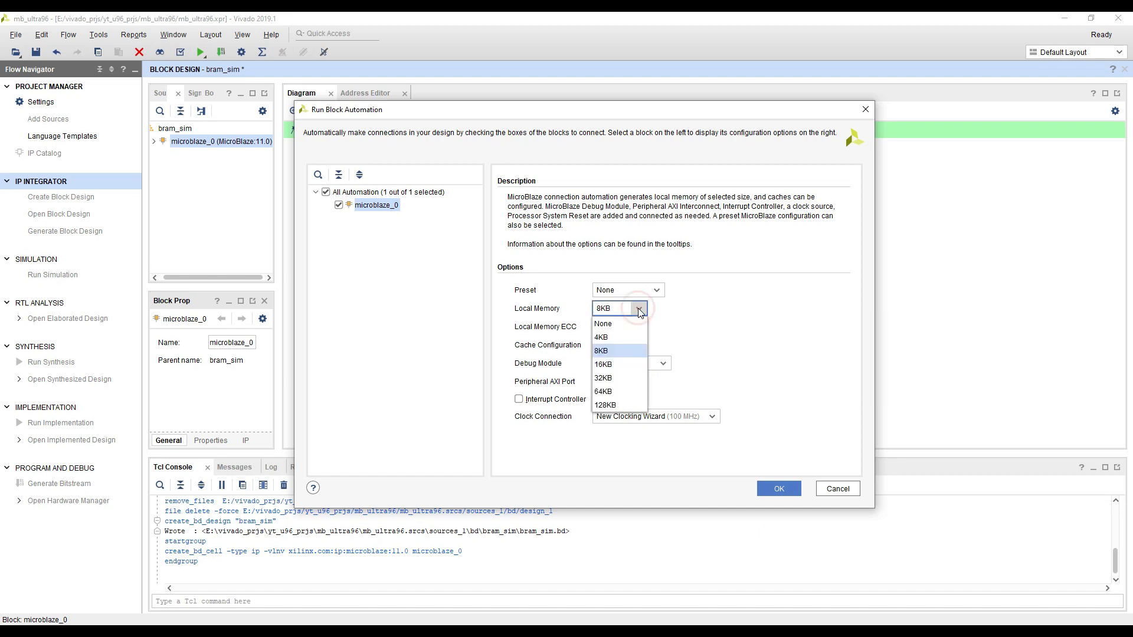
{"action": "left_click", "coordinate": [611, 365]}
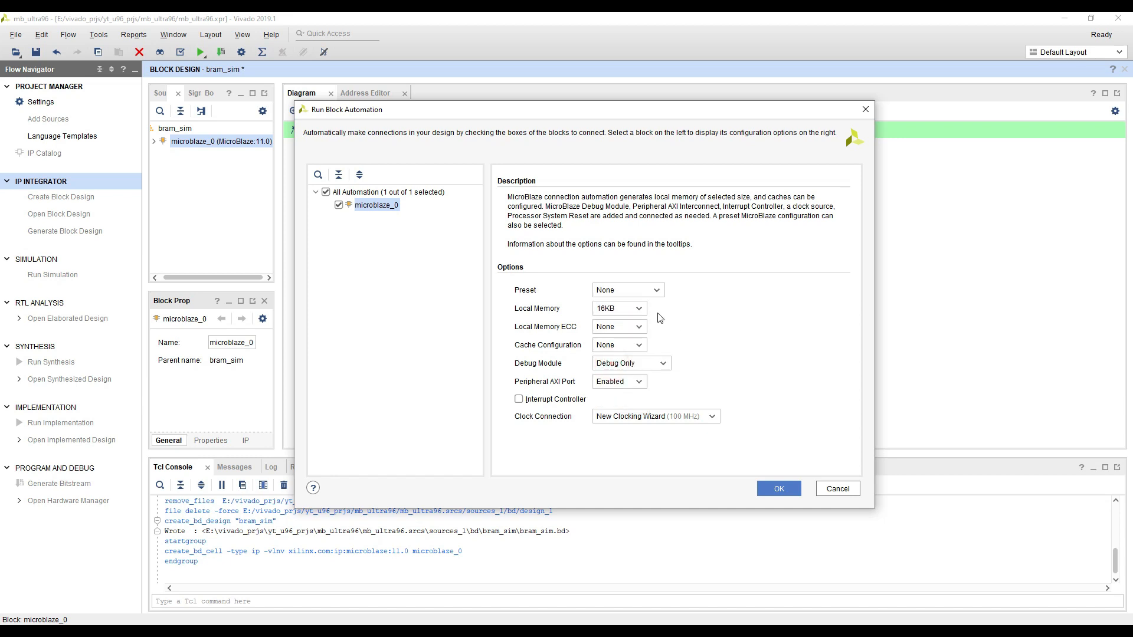
{"action": "left_click", "coordinate": [638, 309]}
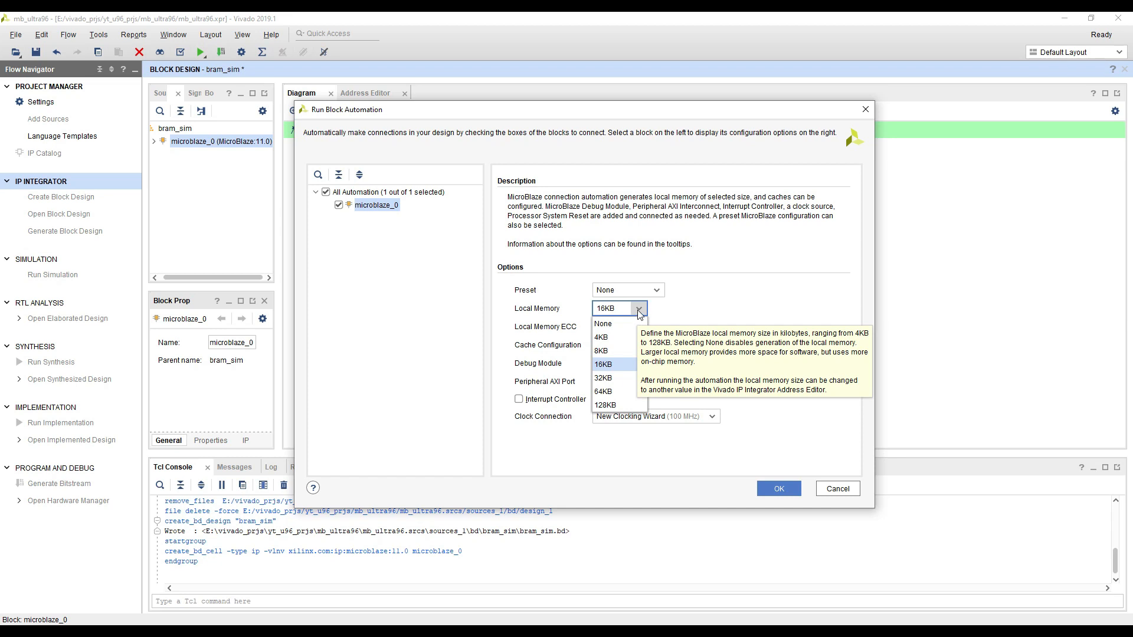
{"action": "left_click", "coordinate": [617, 377]}
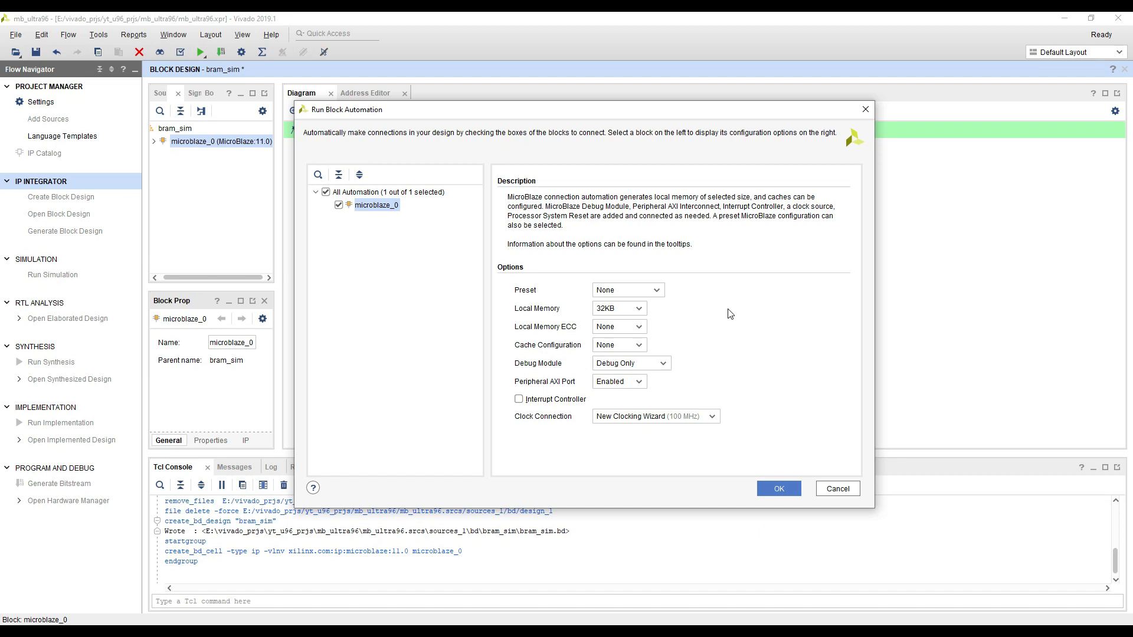
{"action": "left_click", "coordinate": [642, 309]}
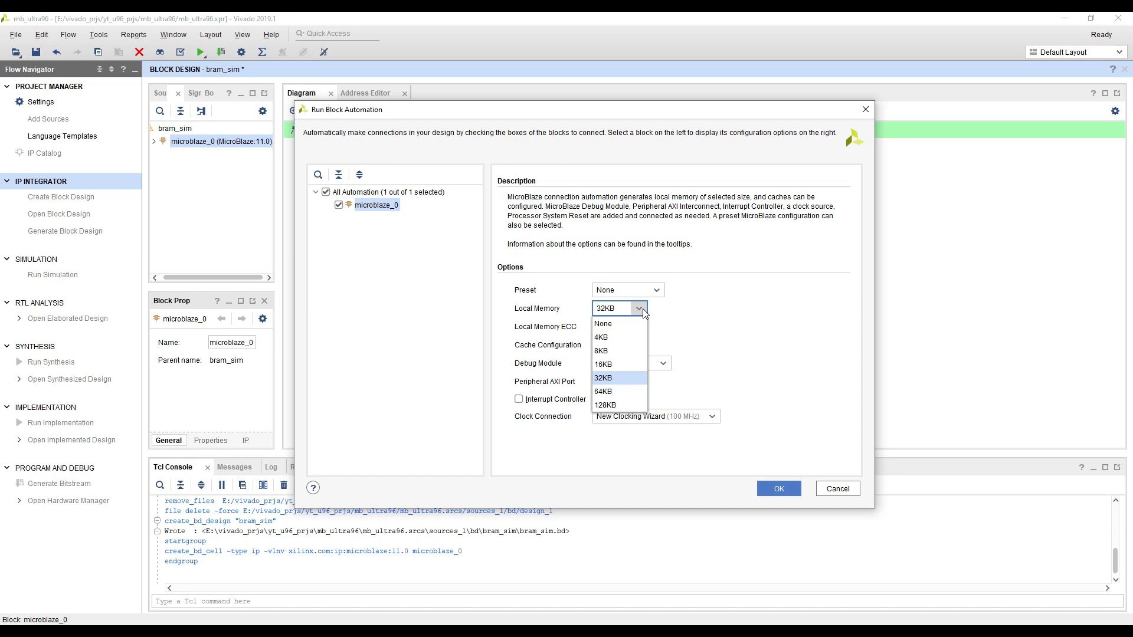
{"action": "left_click", "coordinate": [642, 309]}
{"action": "left_click", "coordinate": [735, 312]}
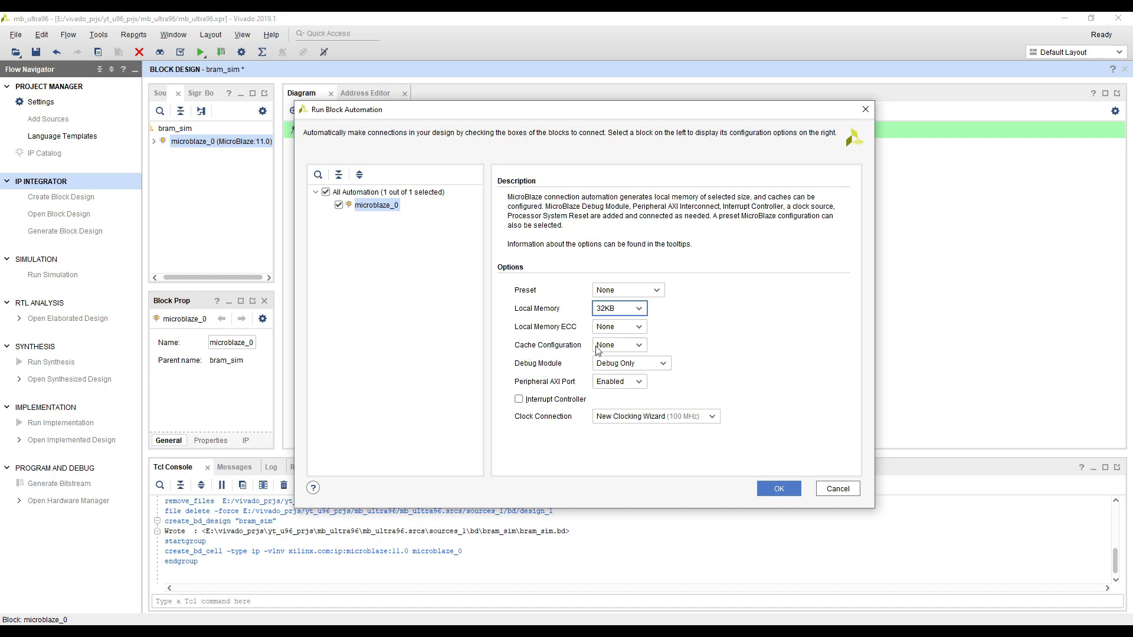
Keep the Debug Module at Debug Only and apply the block automation to the MicroBlaze
{"action": "mouse_move", "coordinate": [598, 349]}
{"action": "left_click", "coordinate": [666, 364]}
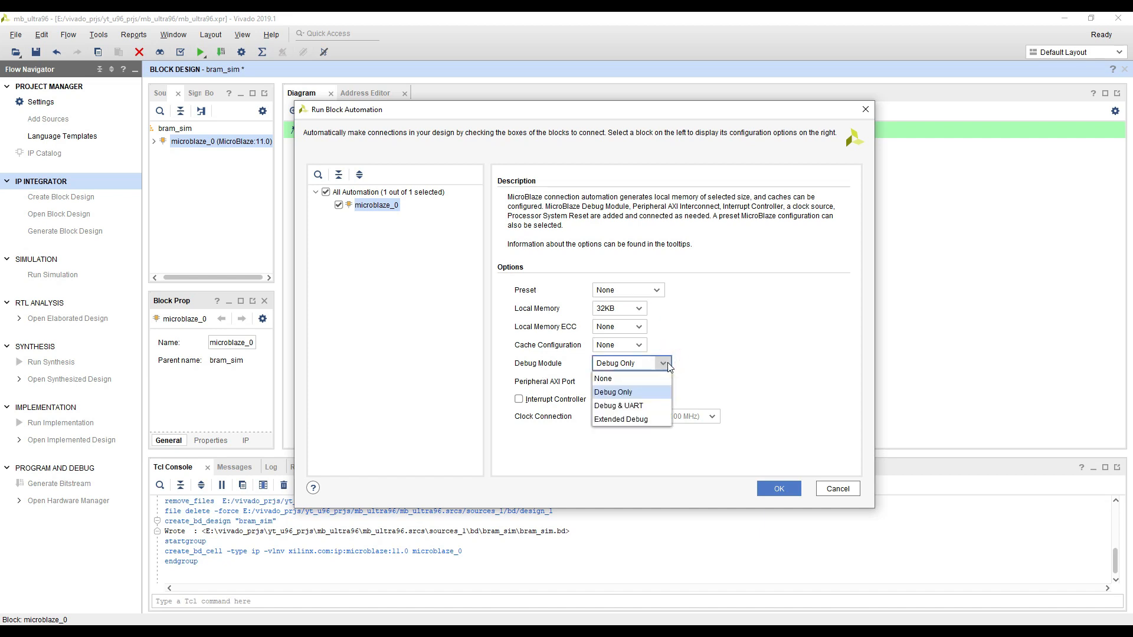
{"action": "left_click", "coordinate": [625, 392]}
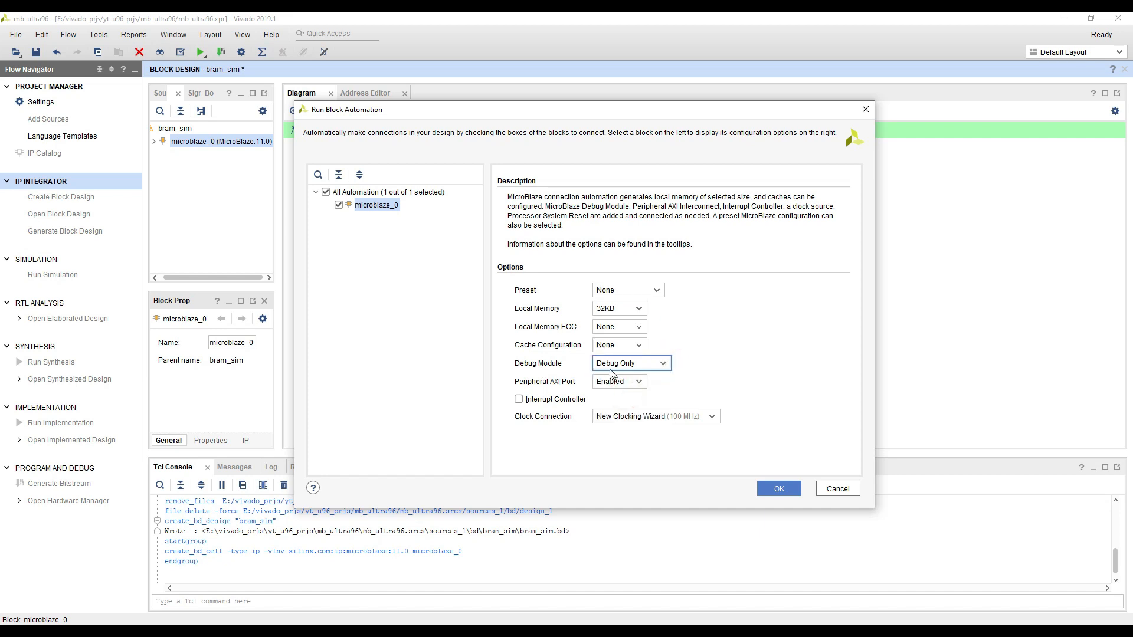
{"action": "left_click", "coordinate": [666, 365]}
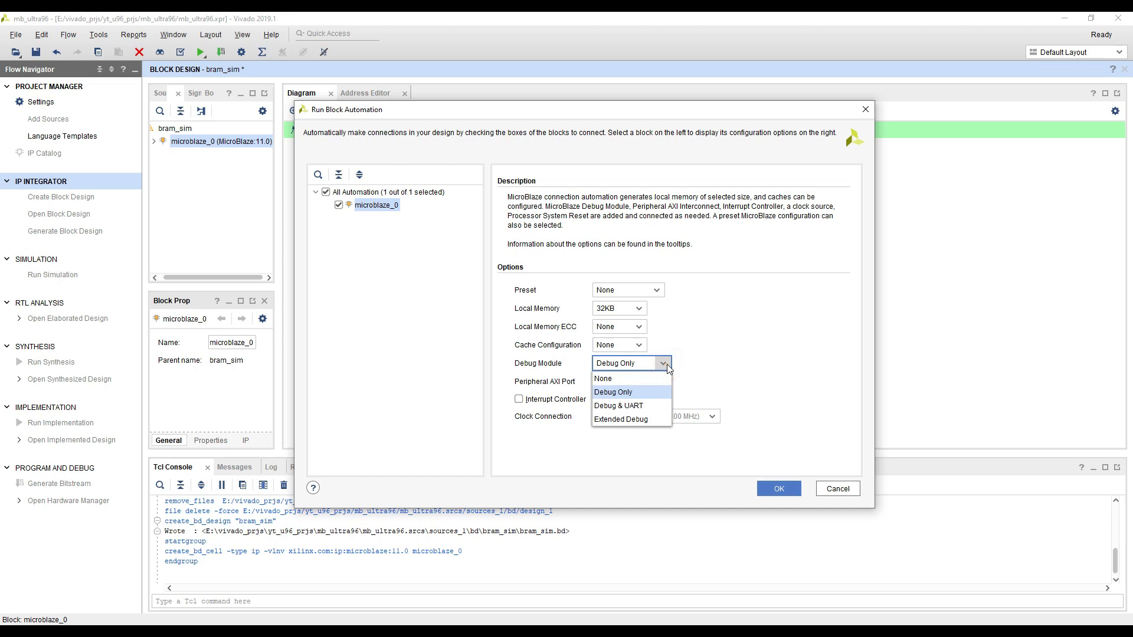
{"action": "left_click", "coordinate": [667, 363]}
{"action": "left_click", "coordinate": [496, 372]}
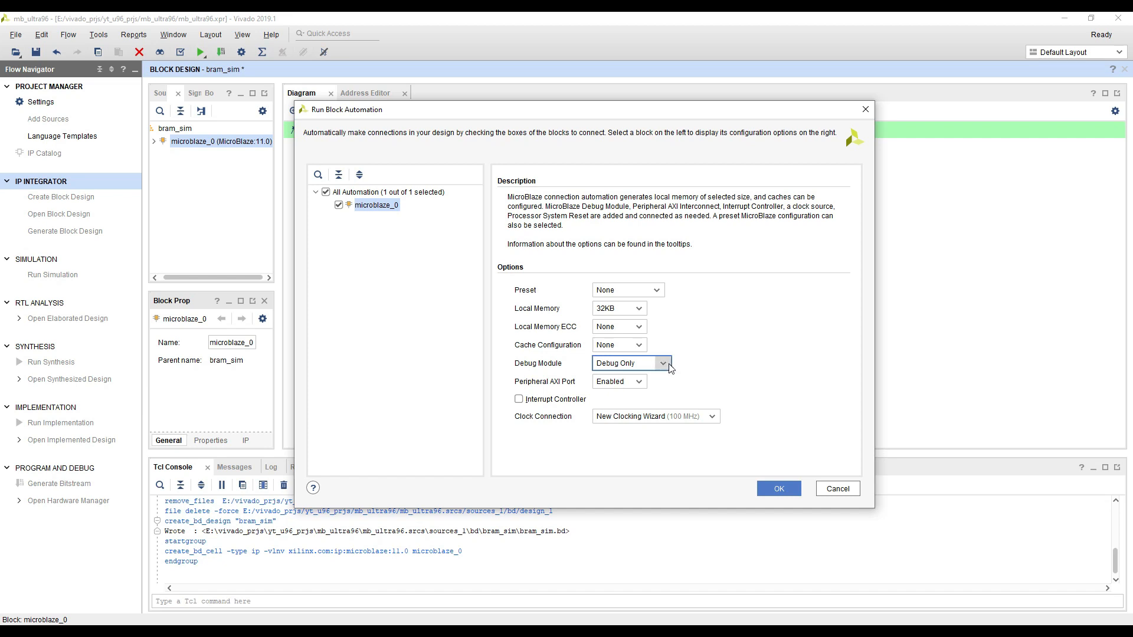
{"action": "mouse_move", "coordinate": [669, 365]}
{"action": "left_click", "coordinate": [482, 424]}
{"action": "mouse_move", "coordinate": [602, 388]}
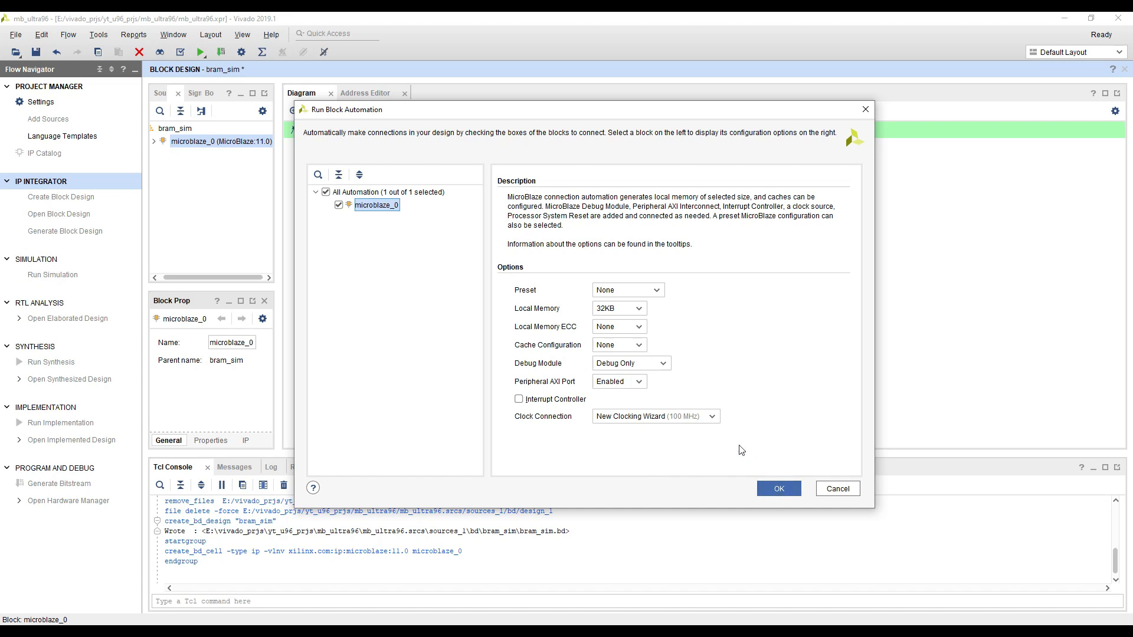
{"action": "left_click", "coordinate": [783, 488]}
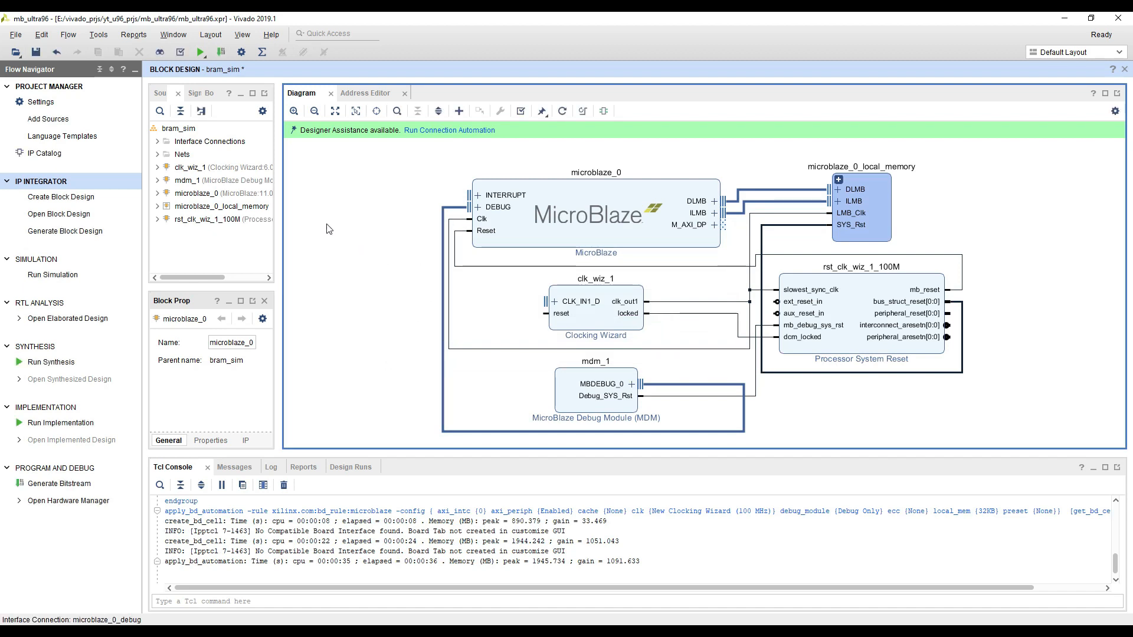
Regenerate the block design layout and widen the diagram area
{"action": "scroll", "coordinate": [347, 226], "scroll_direction": "down", "scroll_amount": 4}
{"action": "left_click", "coordinate": [543, 112]}
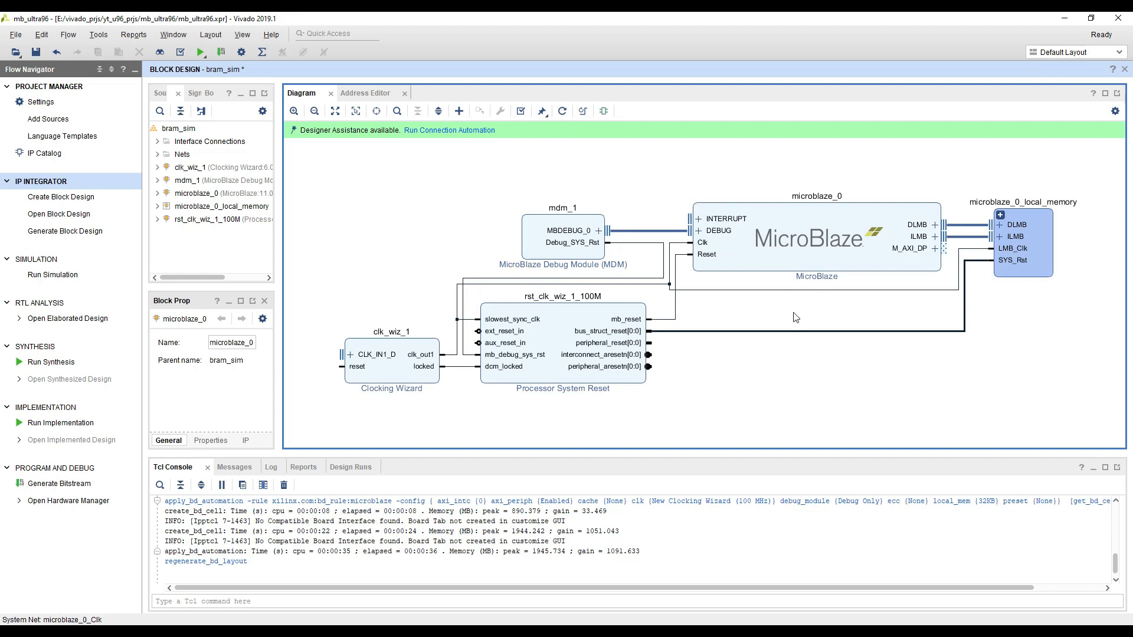
{"action": "mouse_move", "coordinate": [753, 394]}
{"action": "left_mouse_down"}
{"action": "mouse_move", "coordinate": [706, 393]}
{"action": "mouse_move", "coordinate": [734, 385]}
{"action": "left_mouse_up"}
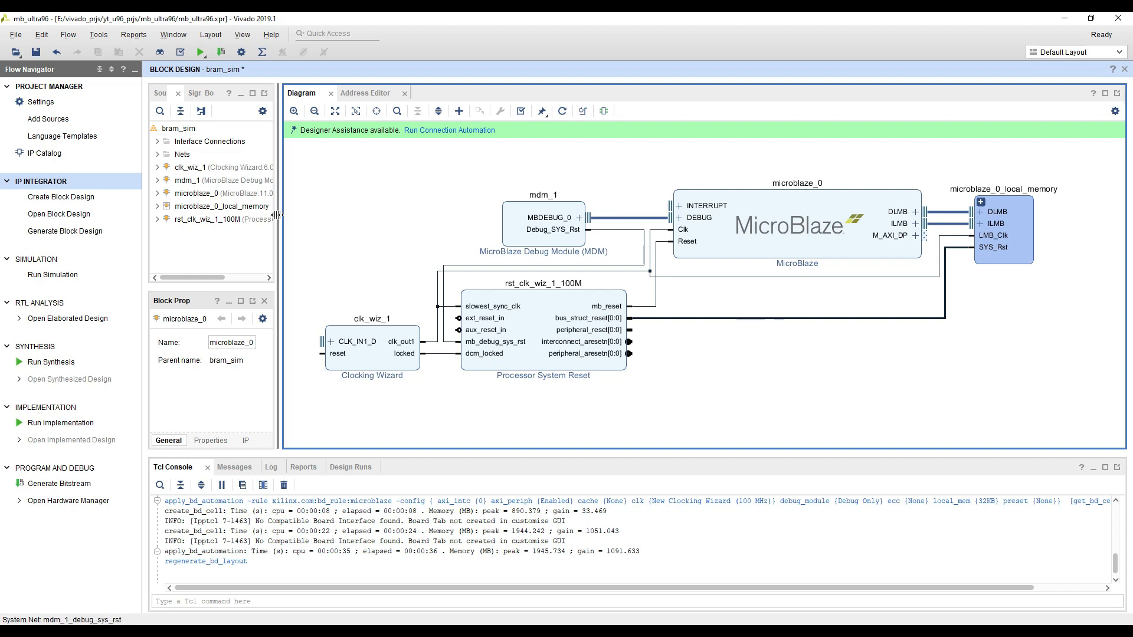
{"action": "left_click_drag", "start_coordinate": [278, 216], "coordinate": [223, 216]}
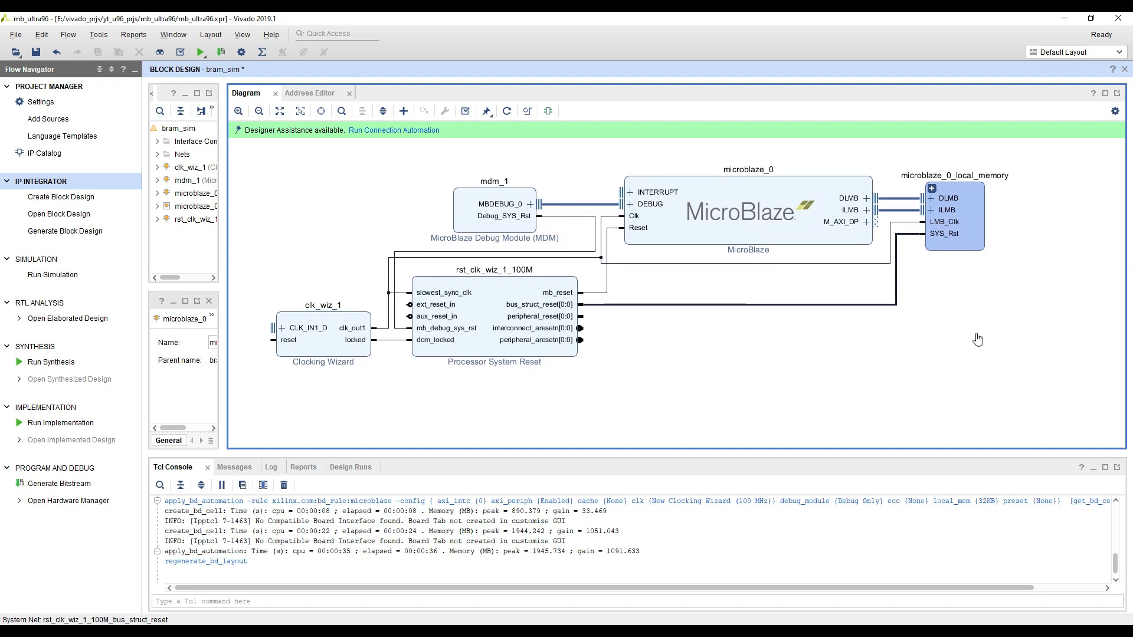
Expand the microblaze_0_local_memory hierarchy in the diagram to inspect its internal blocks
{"action": "left_click", "coordinate": [911, 194]}
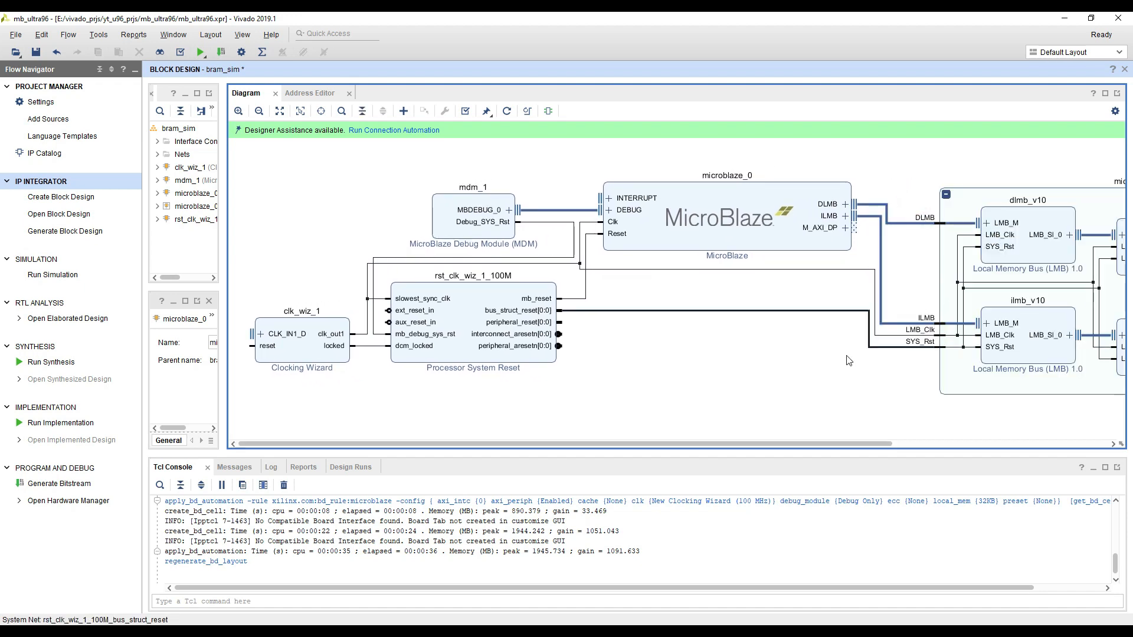
{"action": "left_click_drag", "start_coordinate": [699, 372], "coordinate": [683, 360]}
{"action": "scroll", "coordinate": [683, 360], "scroll_direction": "down", "scroll_amount": 3}
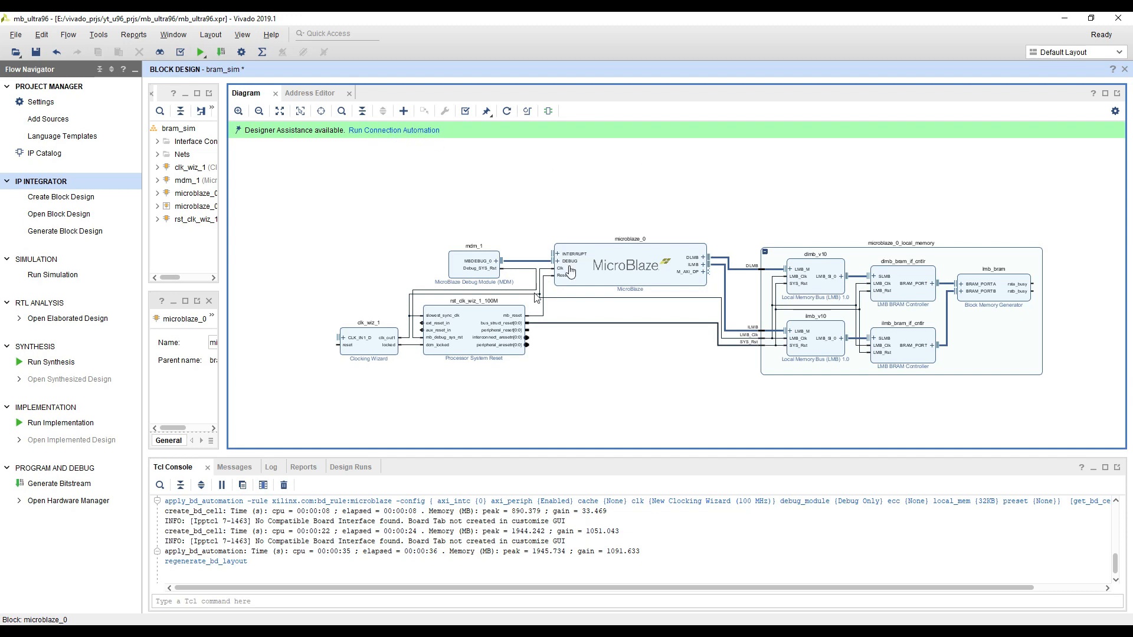
Search the IP catalog for "debug", highlight the MicroBlaze Debug Module (MDM) entry and close the list without adding it
{"action": "scroll", "coordinate": [450, 268], "scroll_direction": "up", "scroll_amount": 2}
{"action": "scroll", "coordinate": [429, 279], "scroll_direction": "up", "scroll_amount": 2}
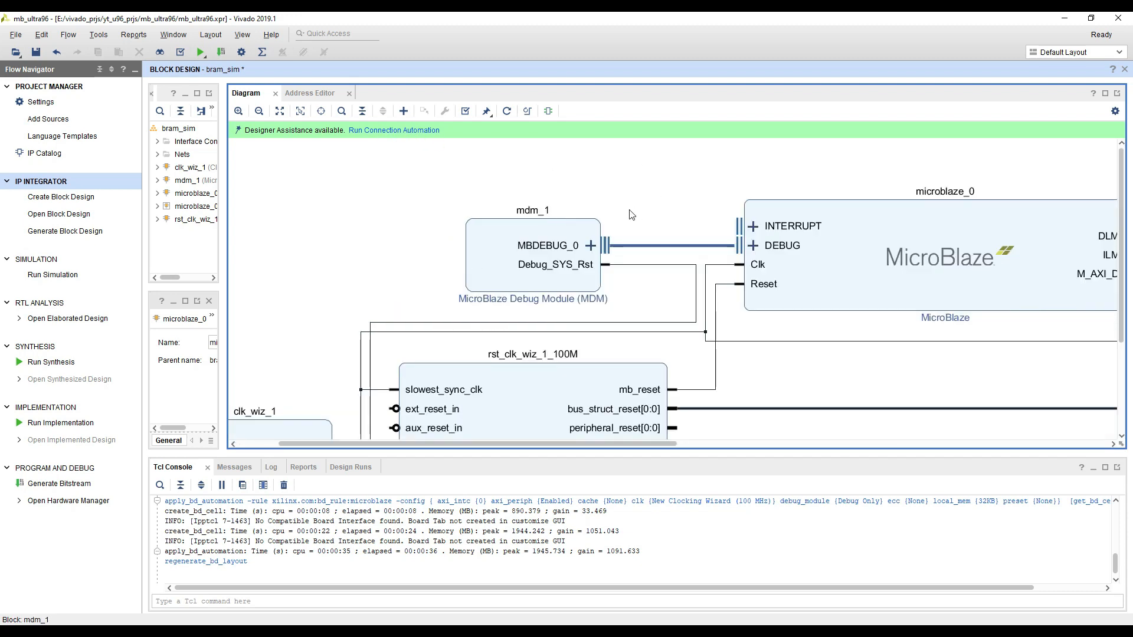
{"action": "scroll", "coordinate": [595, 186], "scroll_direction": "down", "scroll_amount": 3}
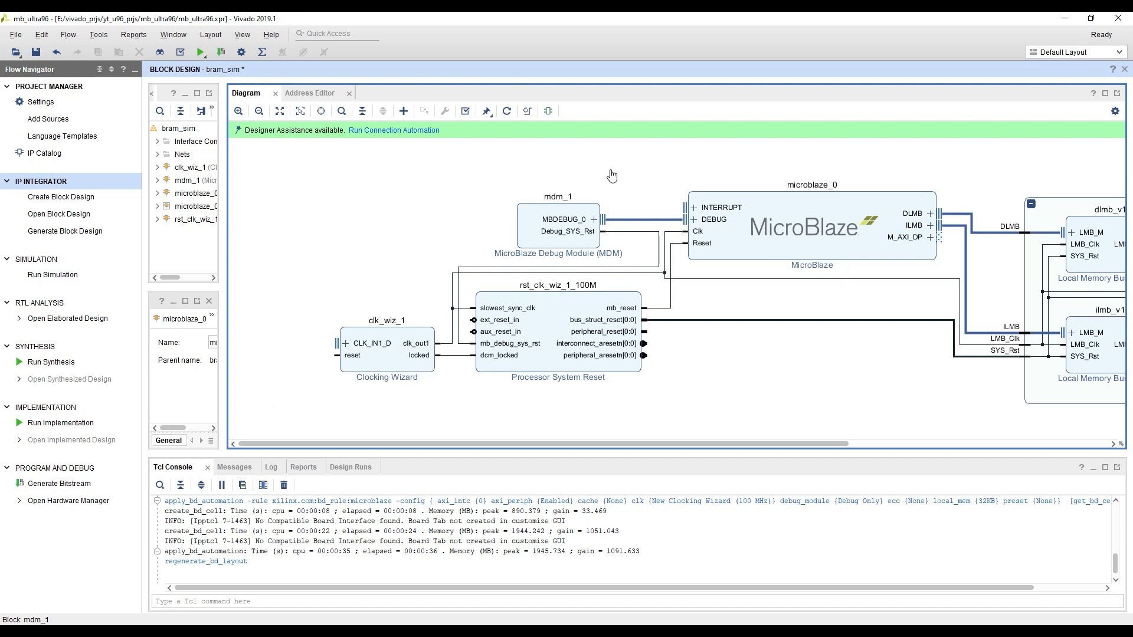
{"action": "scroll", "coordinate": [439, 218], "scroll_direction": "up", "scroll_amount": 1}
{"action": "right_click", "coordinate": [438, 215]}
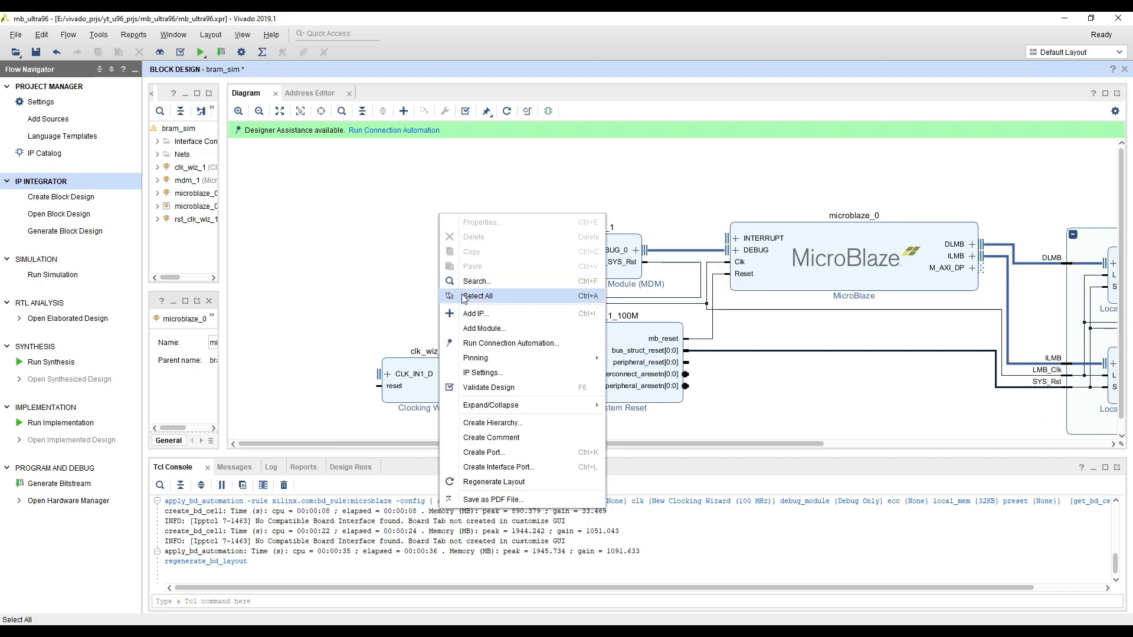
{"action": "left_click", "coordinate": [472, 314]}
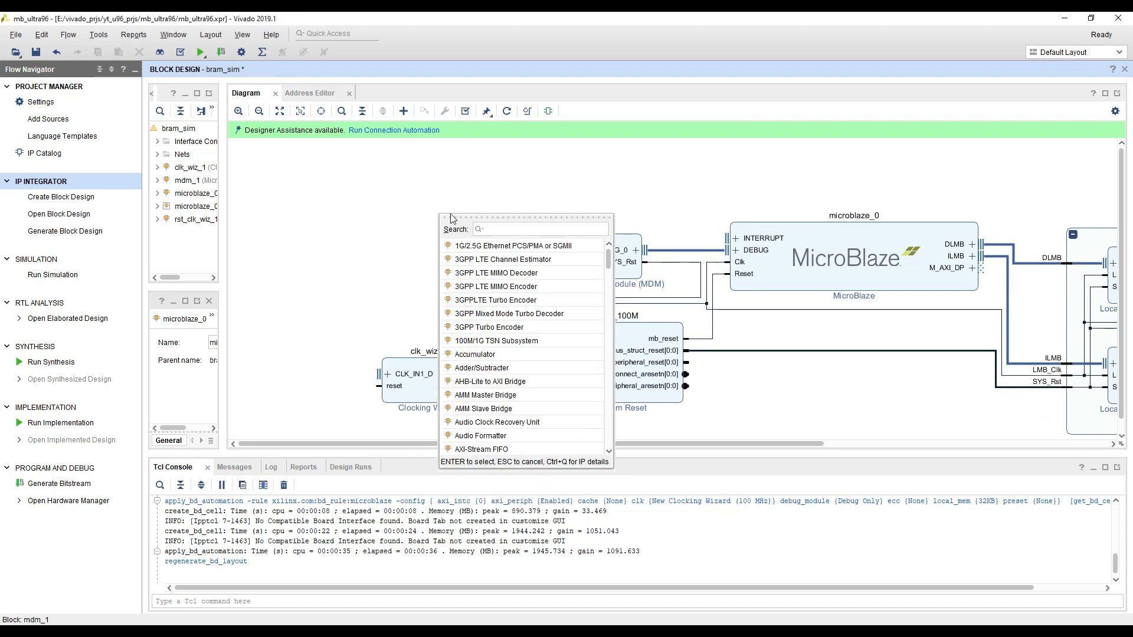
{"action": "left_click", "coordinate": [323, 193]}
{"action": "right_click", "coordinate": [323, 194]}
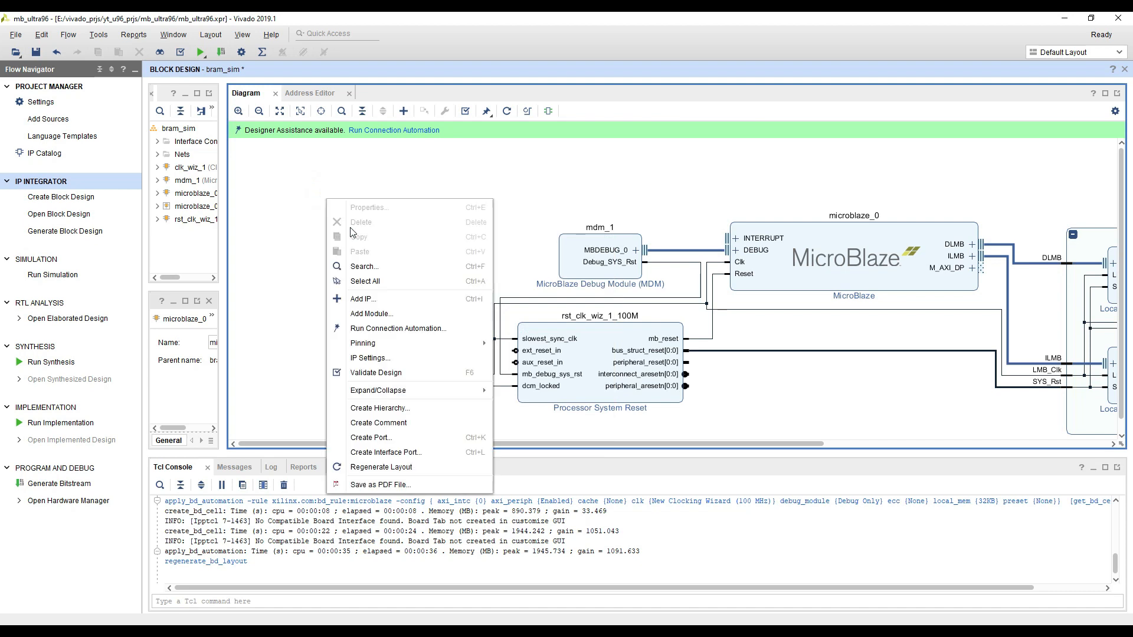
{"action": "left_click", "coordinate": [359, 298]}
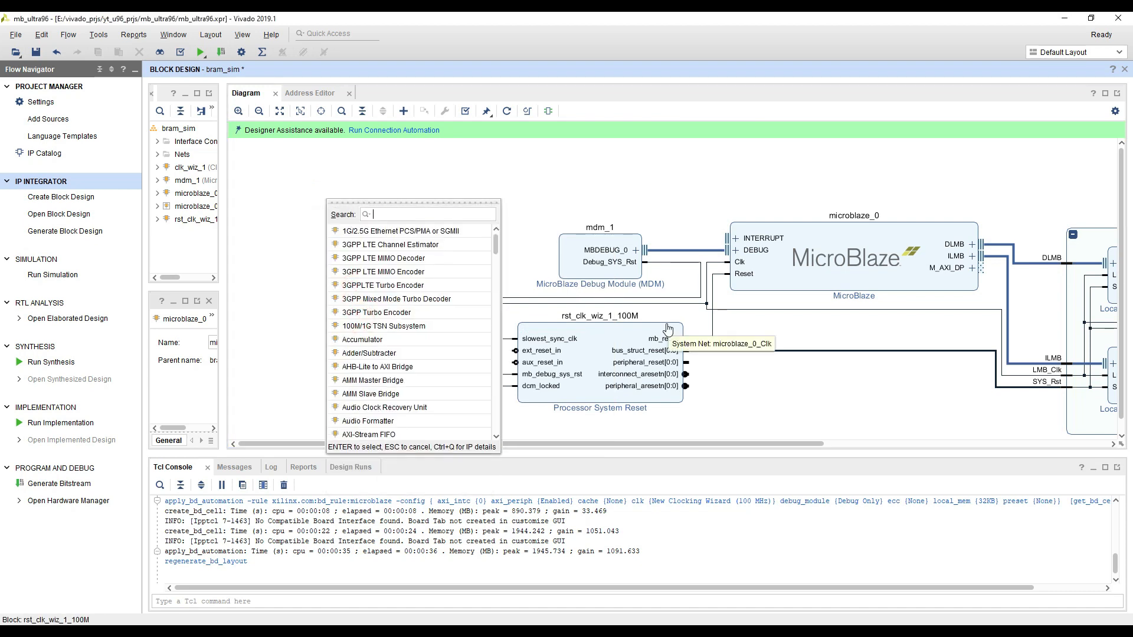
{"action": "type", "text": "debug"}
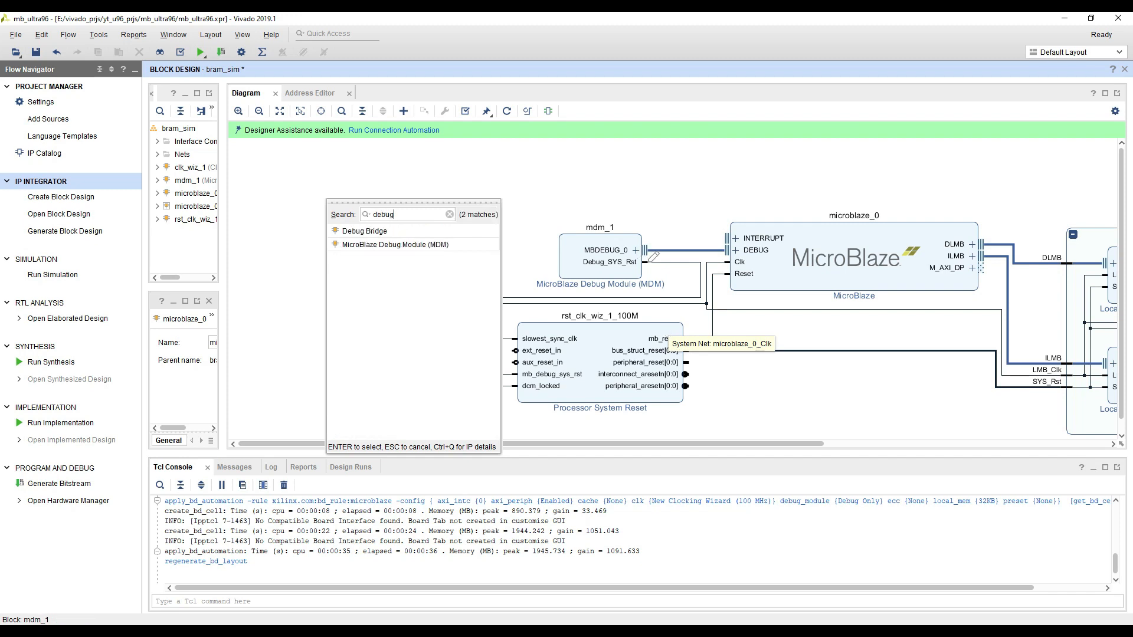
{"action": "left_click", "coordinate": [434, 247]}
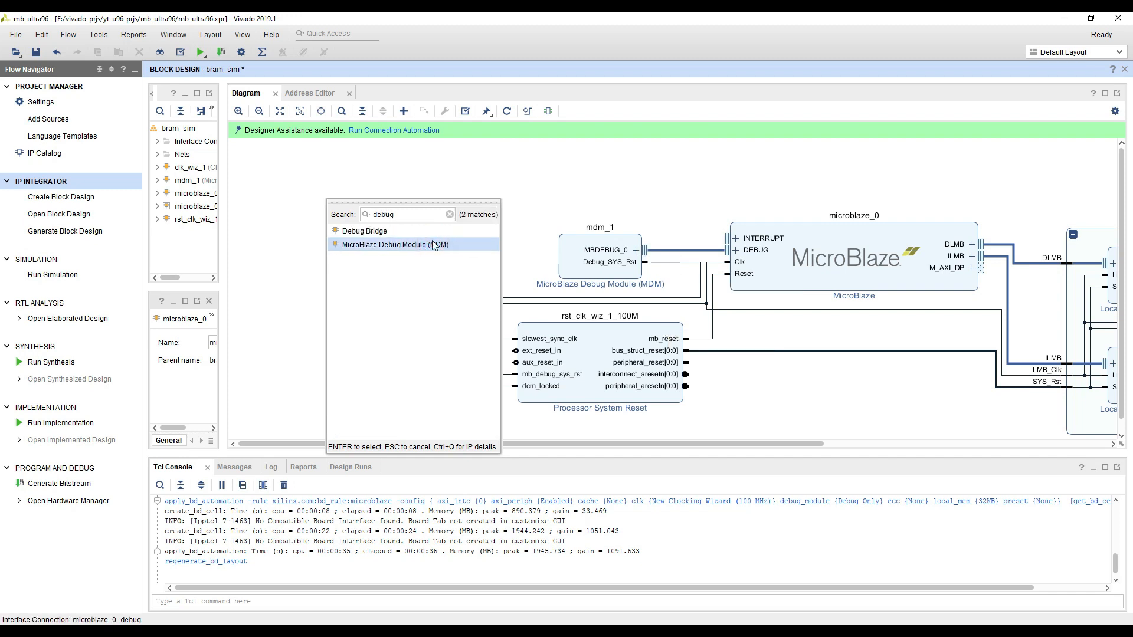
{"action": "left_click", "coordinate": [552, 174]}
Search the IP catalog for "reset", highlight the Processor System Reset entry and close the list without adding it
{"action": "right_click", "coordinate": [414, 266]}
{"action": "left_click", "coordinate": [437, 324]}
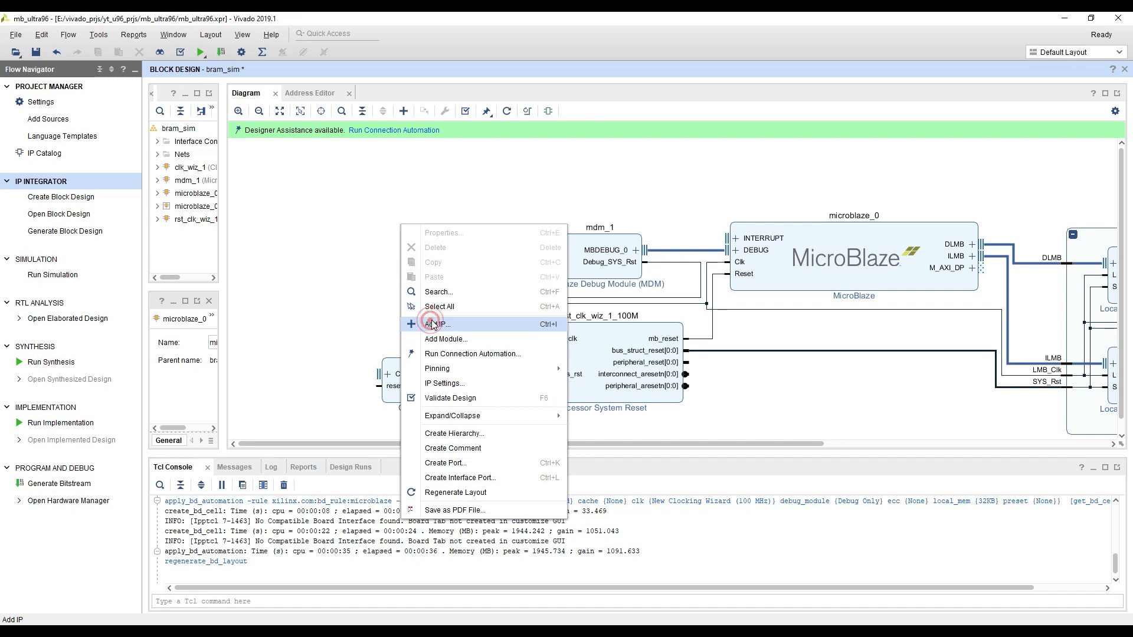
{"action": "type", "text": "se"}
{"action": "key", "text": "BackSpace"}
{"action": "key", "text": "BackSpace"}
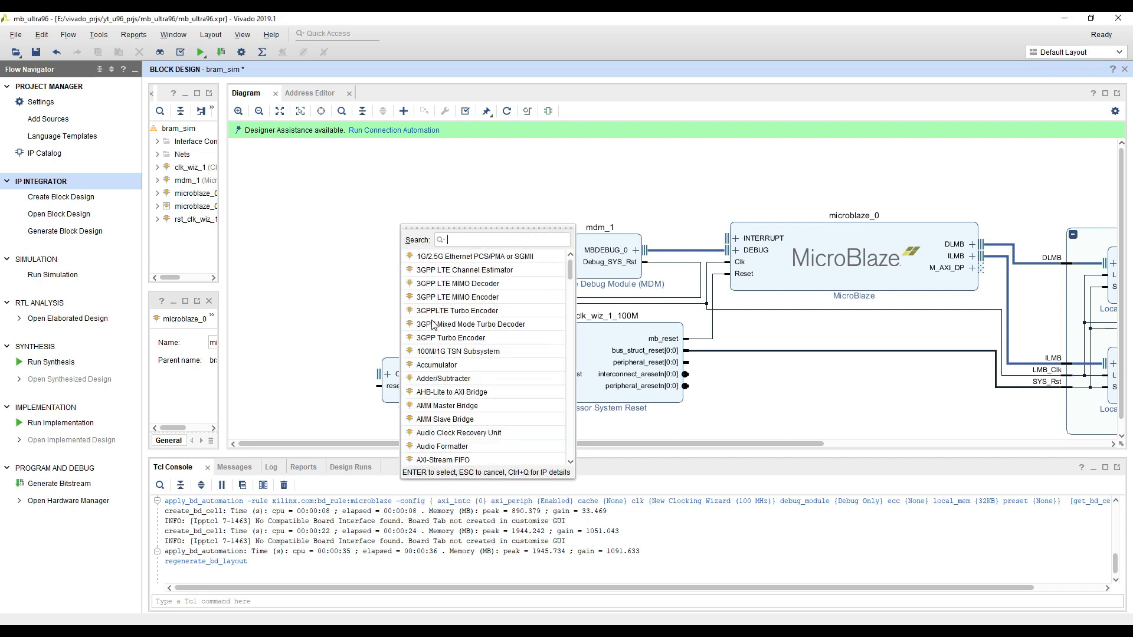
{"action": "type", "text": "reset"}
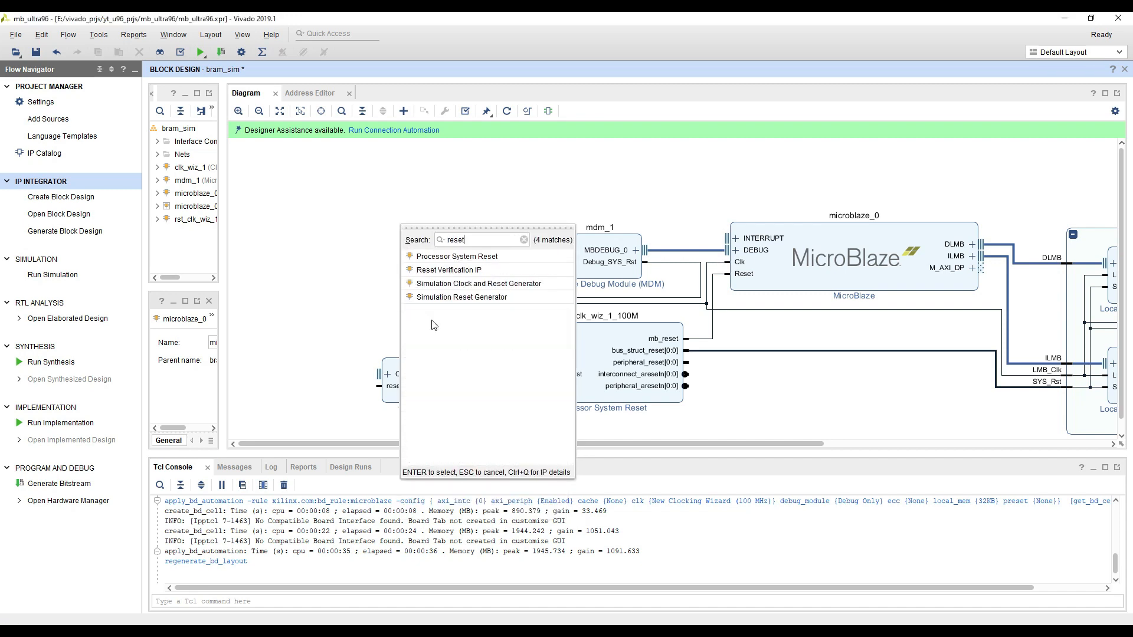
{"action": "left_click", "coordinate": [440, 259]}
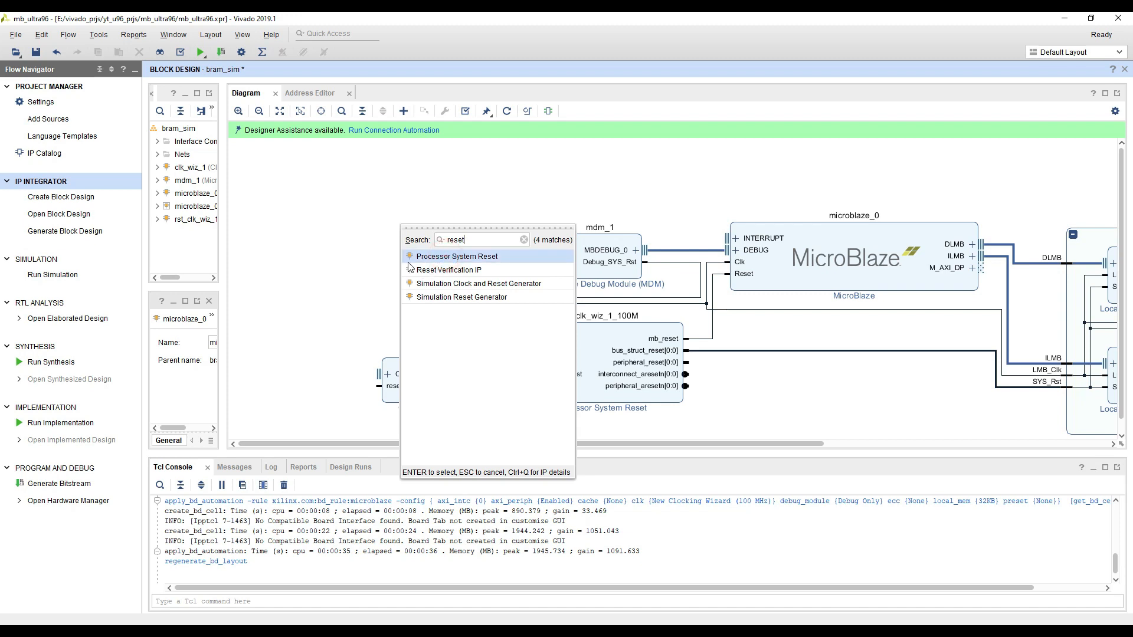
{"action": "left_click", "coordinate": [325, 252]}
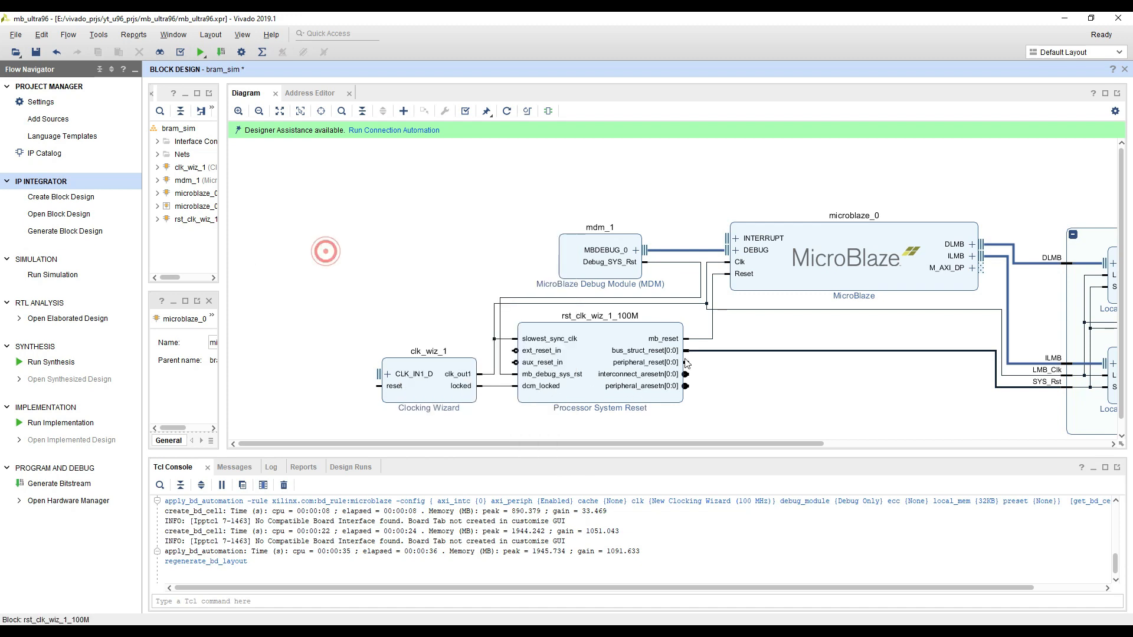
Search the IP catalog for "block" to look up the local memory's Block Memory Generator, and close the list without adding anything
{"action": "left_click_drag", "start_coordinate": [843, 393], "coordinate": [335, 366]}
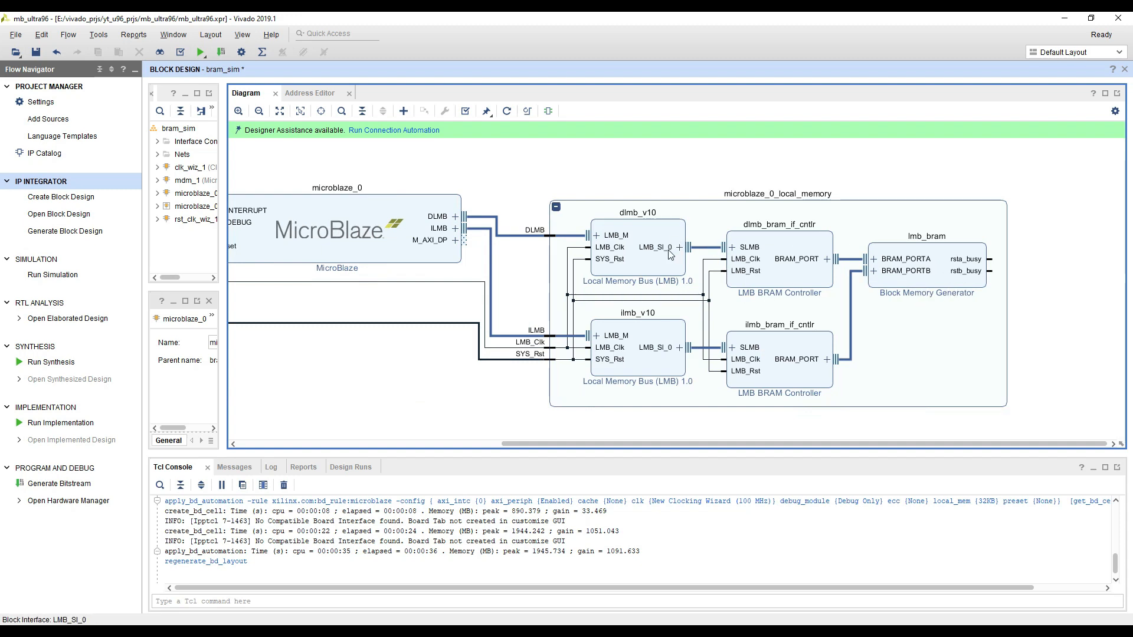
{"action": "right_click", "coordinate": [598, 172]}
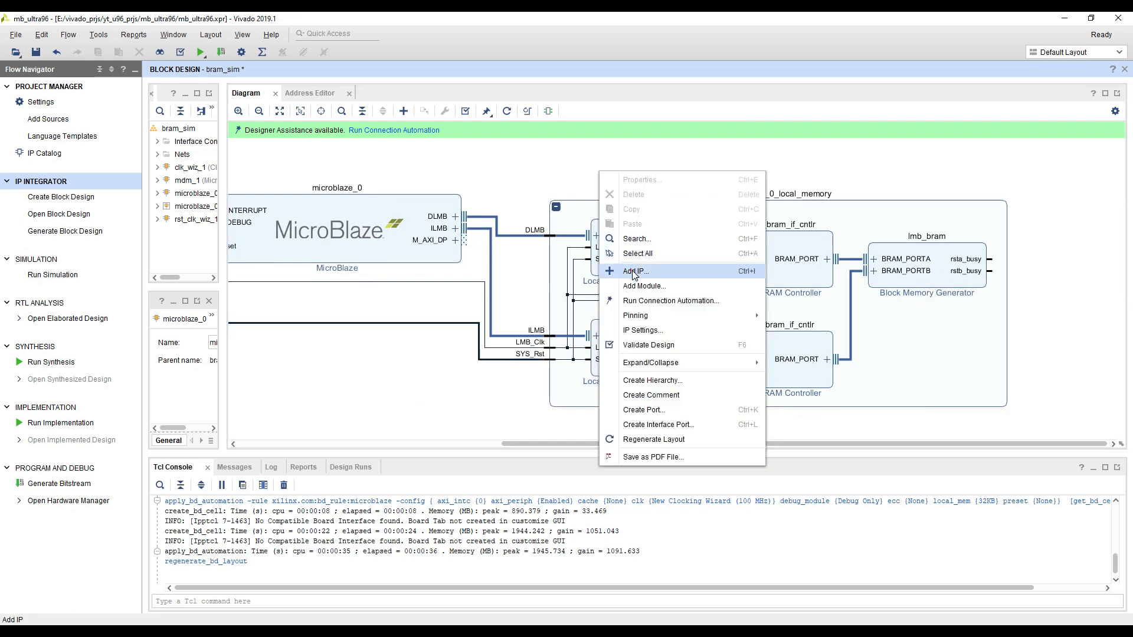
{"action": "left_click", "coordinate": [634, 273]}
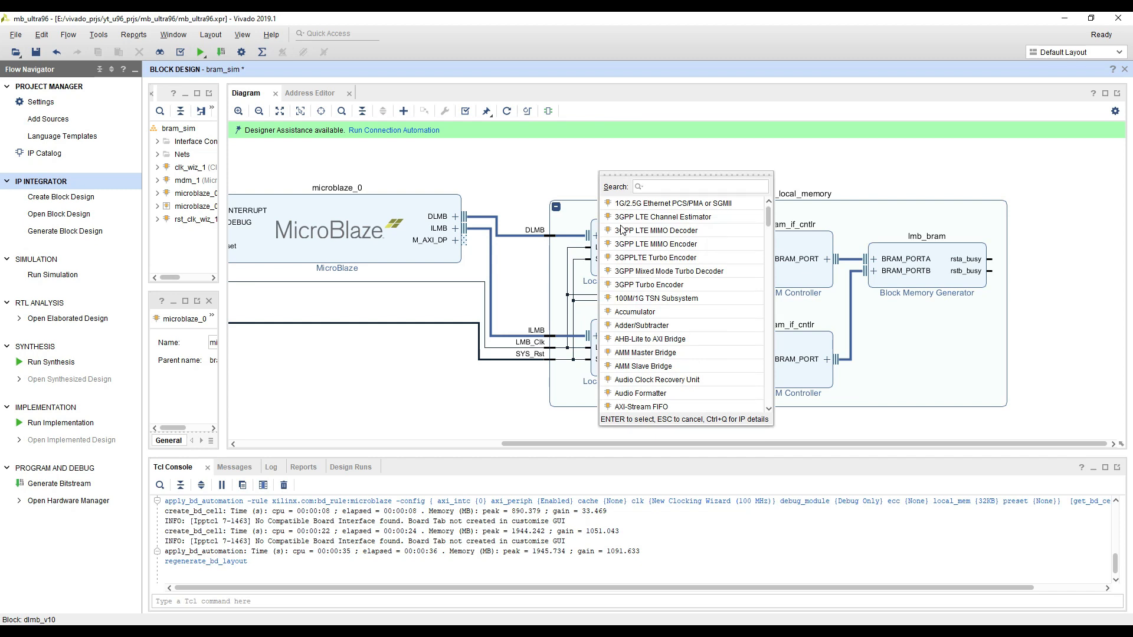
{"action": "type", "text": "block"}
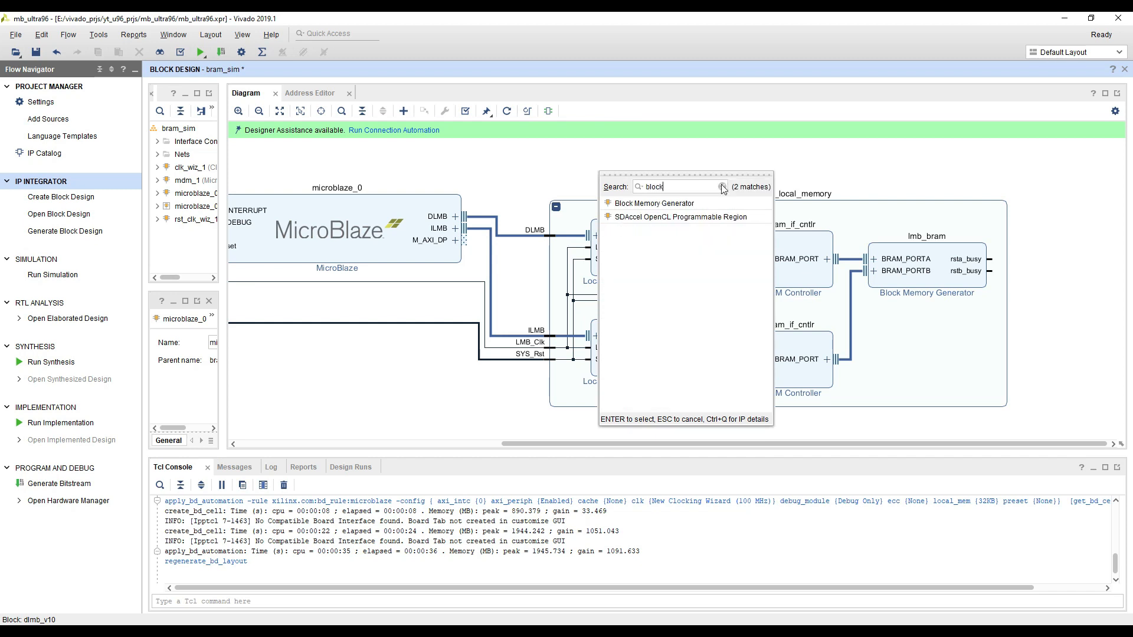
{"action": "left_click", "coordinate": [1029, 278]}
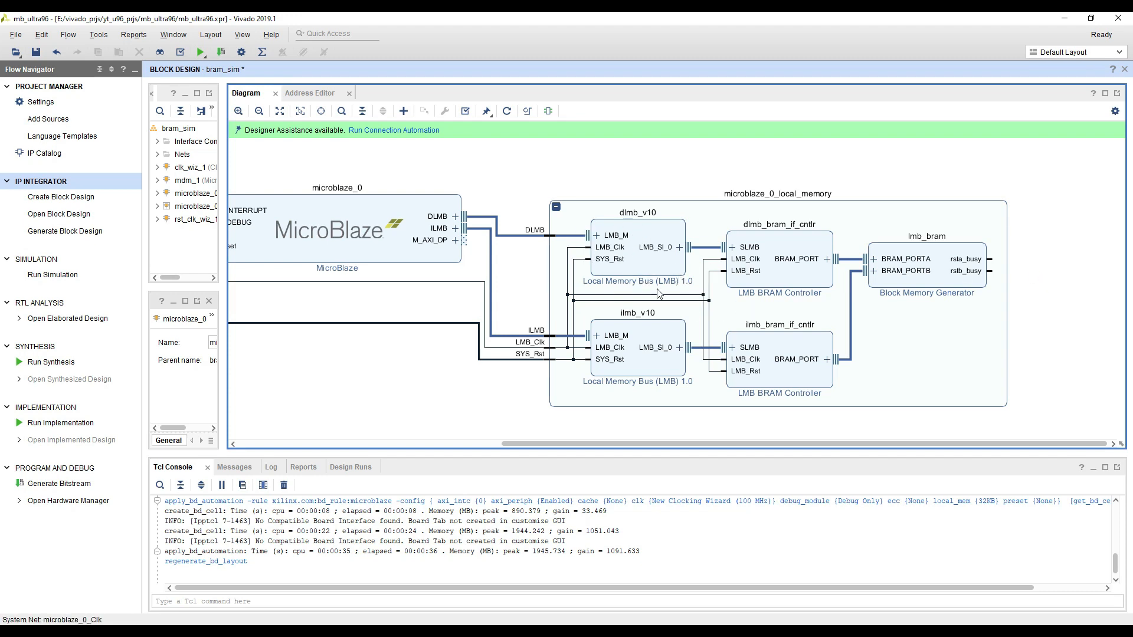
Examine the Clocking Wizard's clk_out1 and locked outputs and their connections to the Processor System Reset
{"action": "scroll", "coordinate": [701, 306], "scroll_direction": "down", "scroll_amount": 2}
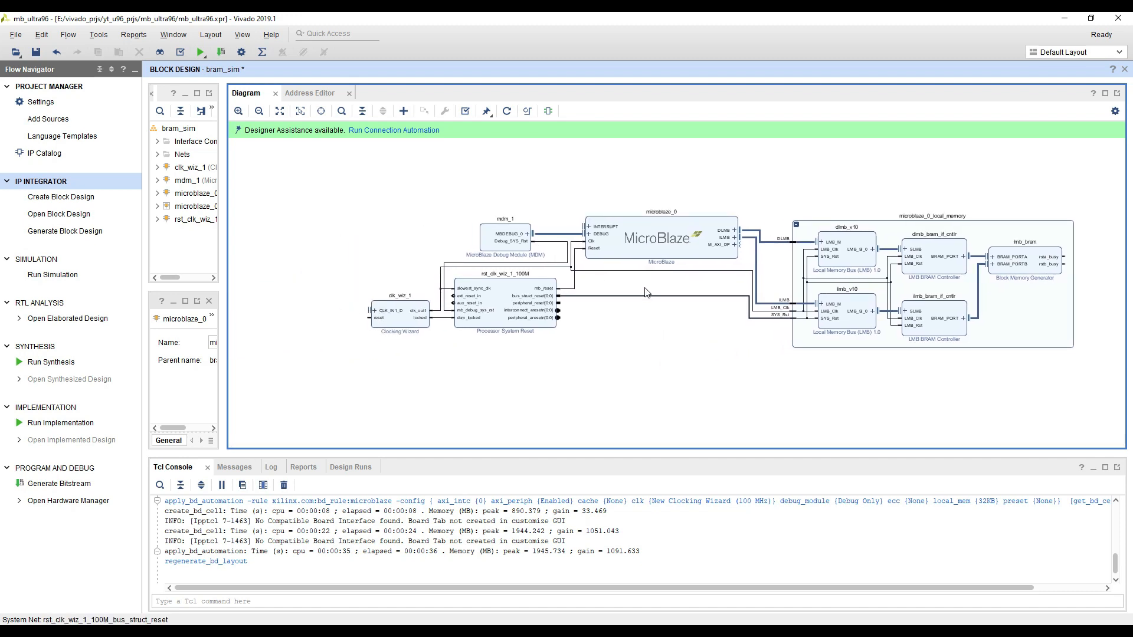
{"action": "scroll", "coordinate": [527, 215], "scroll_direction": "up", "scroll_amount": 1}
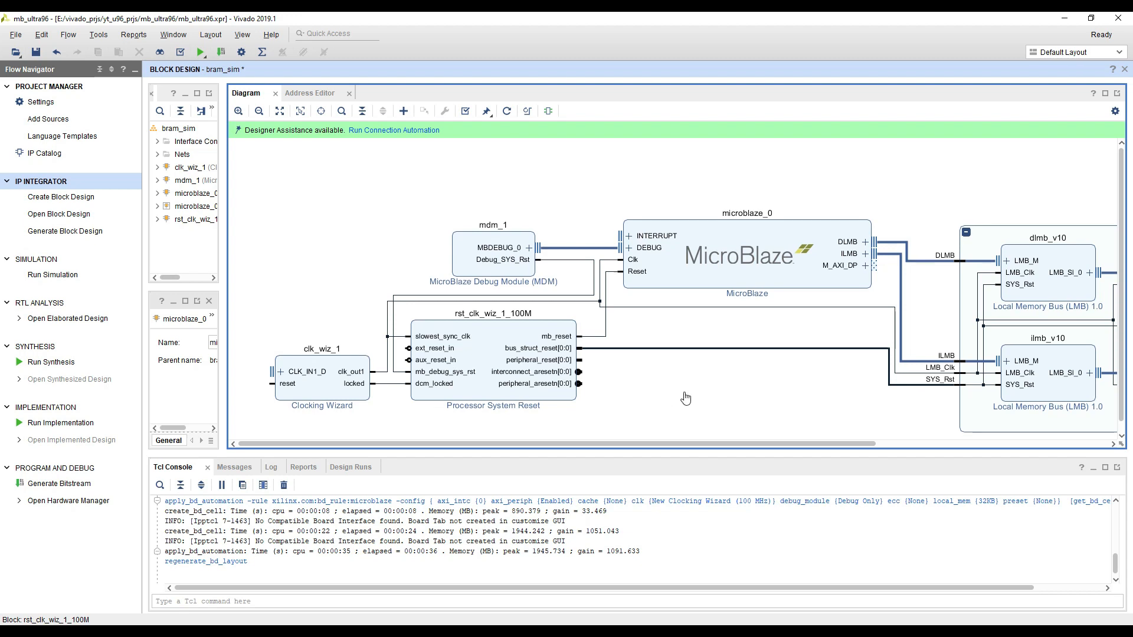
{"action": "left_click_drag", "start_coordinate": [683, 395], "coordinate": [754, 341]}
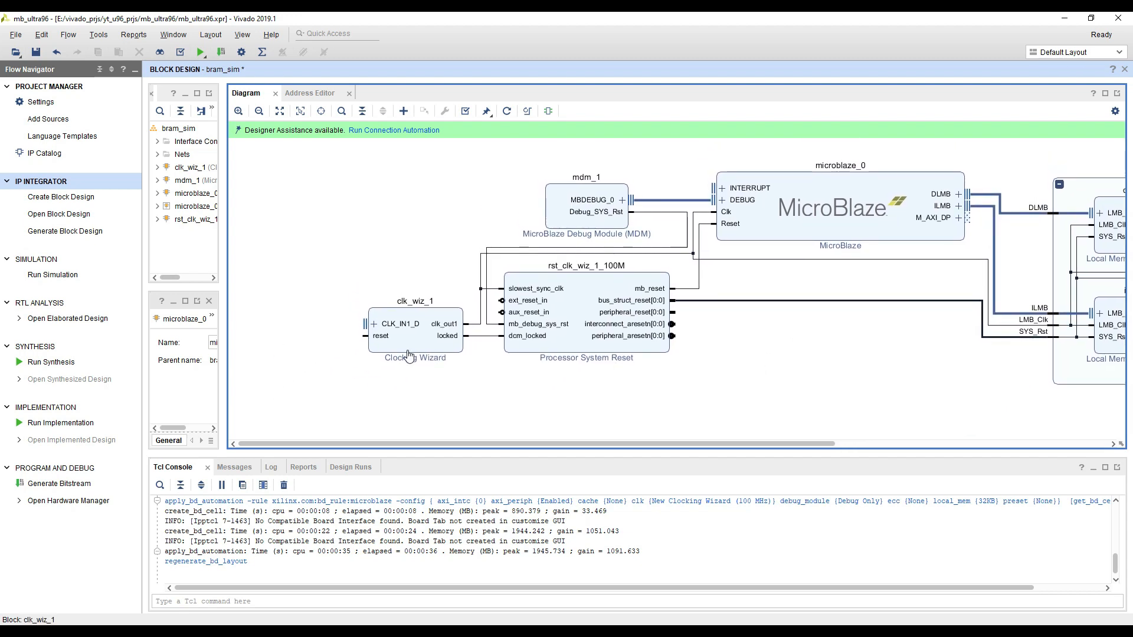
{"action": "left_click", "coordinate": [410, 364]}
{"action": "scroll", "coordinate": [436, 390], "scroll_direction": "up", "scroll_amount": 3}
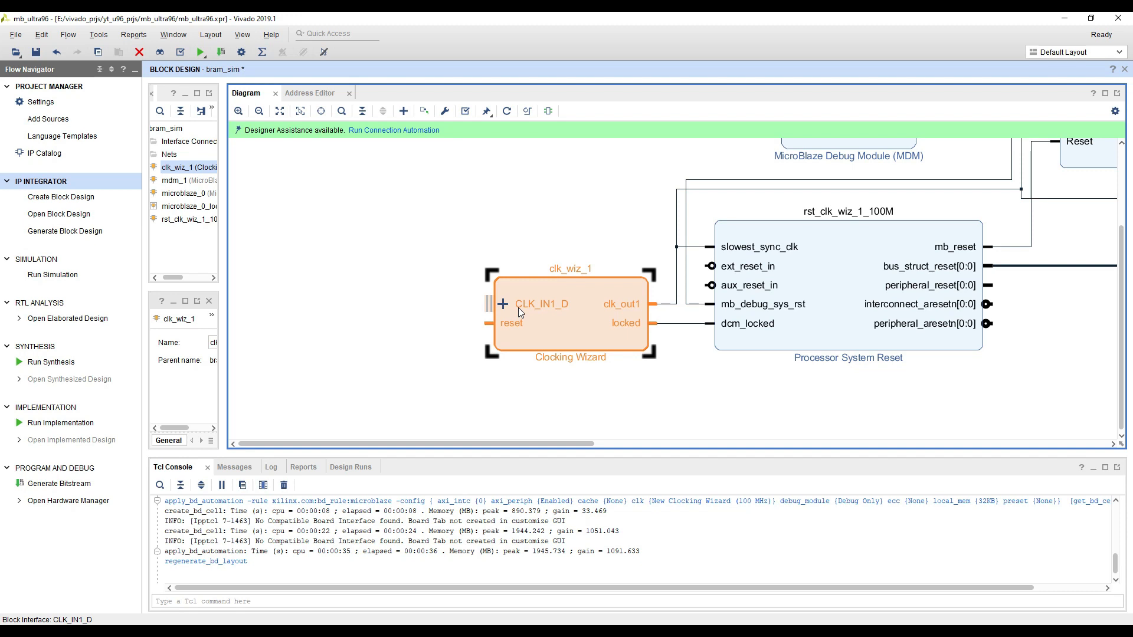
{"action": "left_click", "coordinate": [668, 310]}
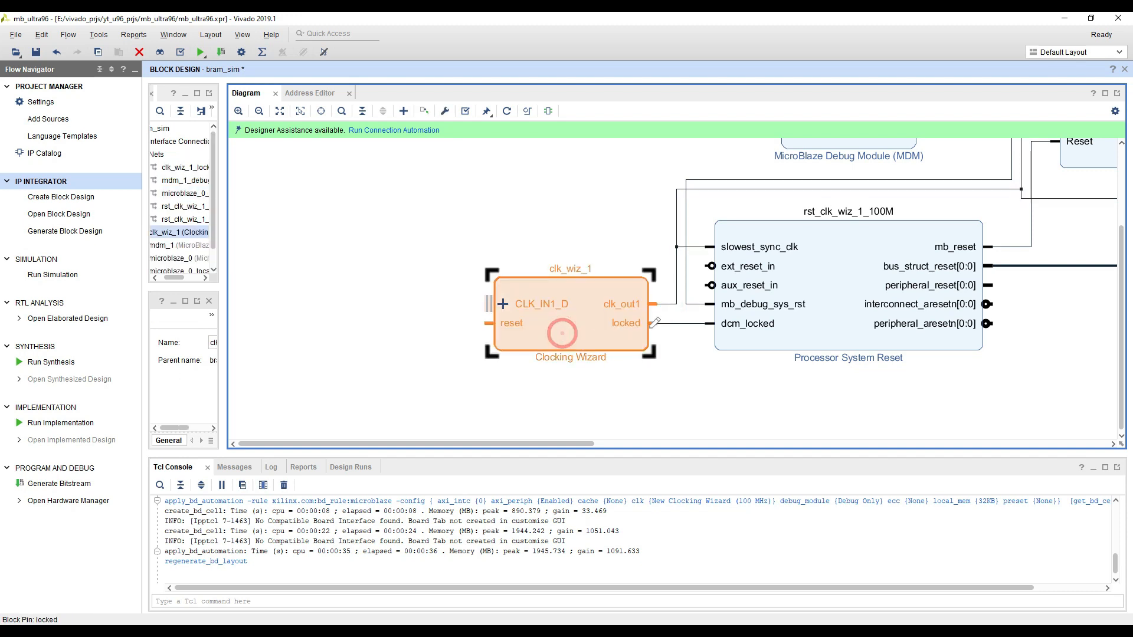
{"action": "left_click", "coordinate": [558, 331]}
{"action": "left_click", "coordinate": [675, 329]}
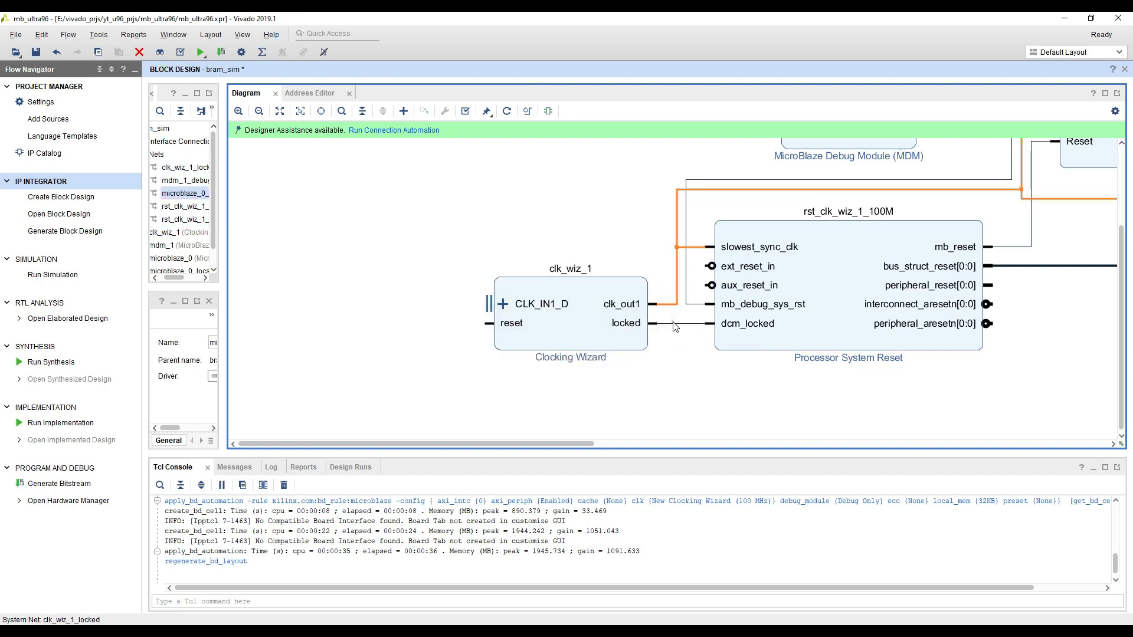
{"action": "left_click", "coordinate": [673, 311]}
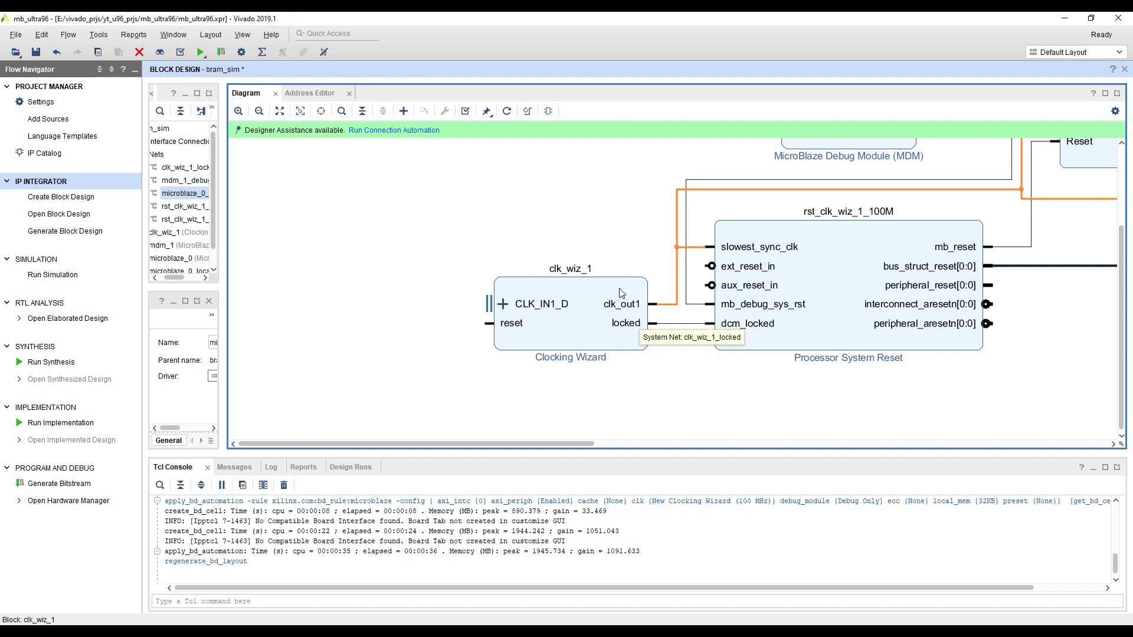
{"action": "left_click", "coordinate": [620, 326]}
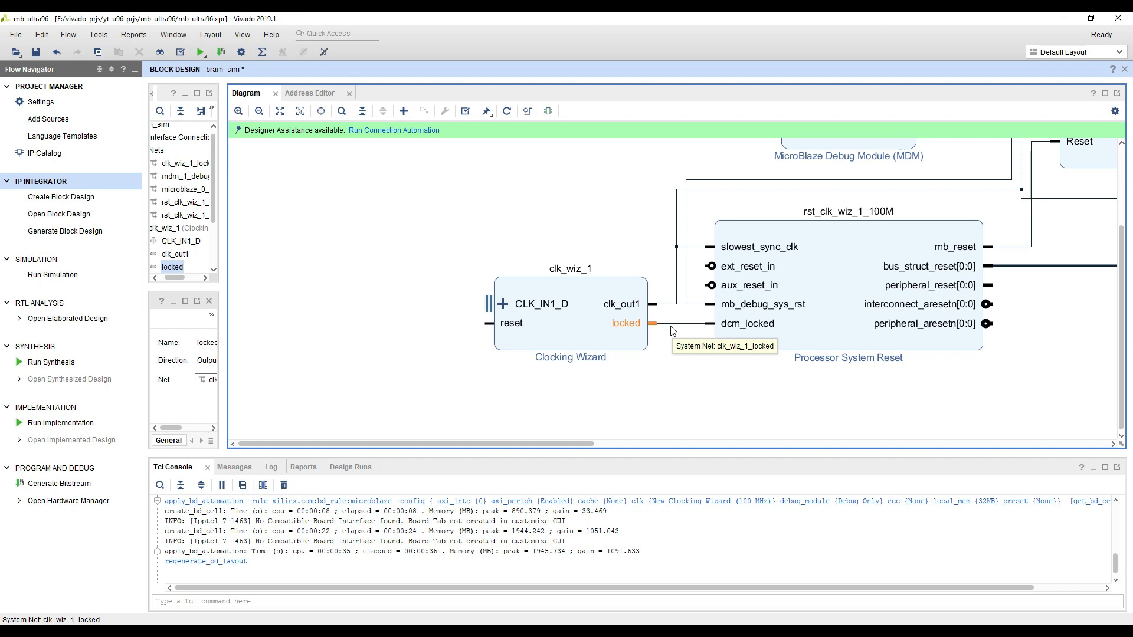
{"action": "left_click", "coordinate": [552, 334]}
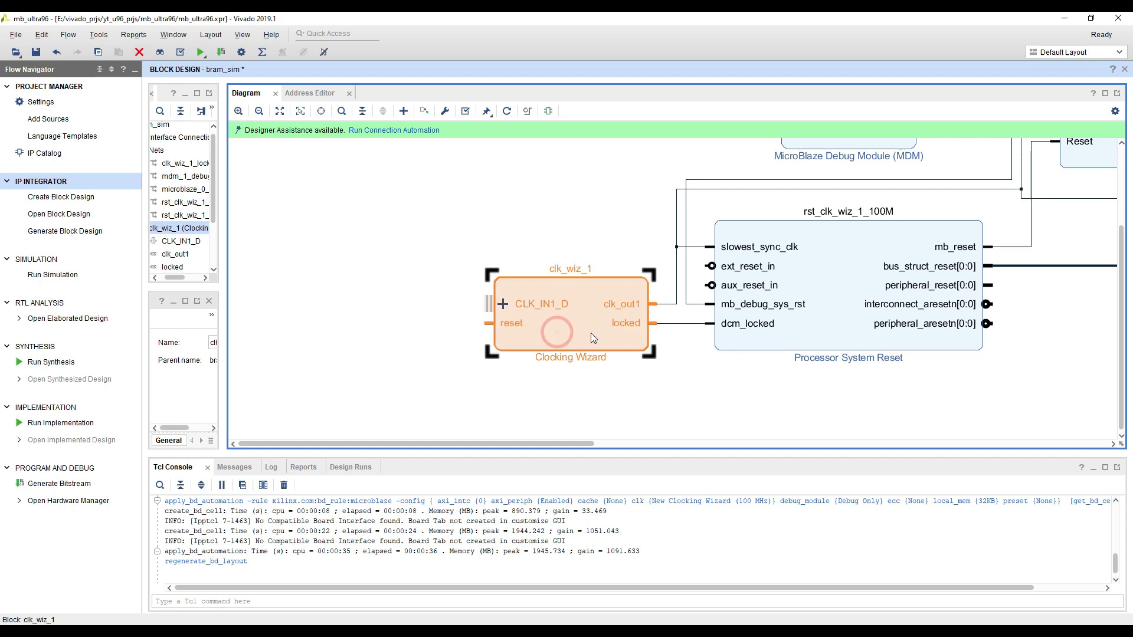
Disconnect the locked and clk_out1 pins of the Clocking Wizard clk_wiz_1, and delete the block from the diagram
{"action": "right_click", "coordinate": [632, 322]}
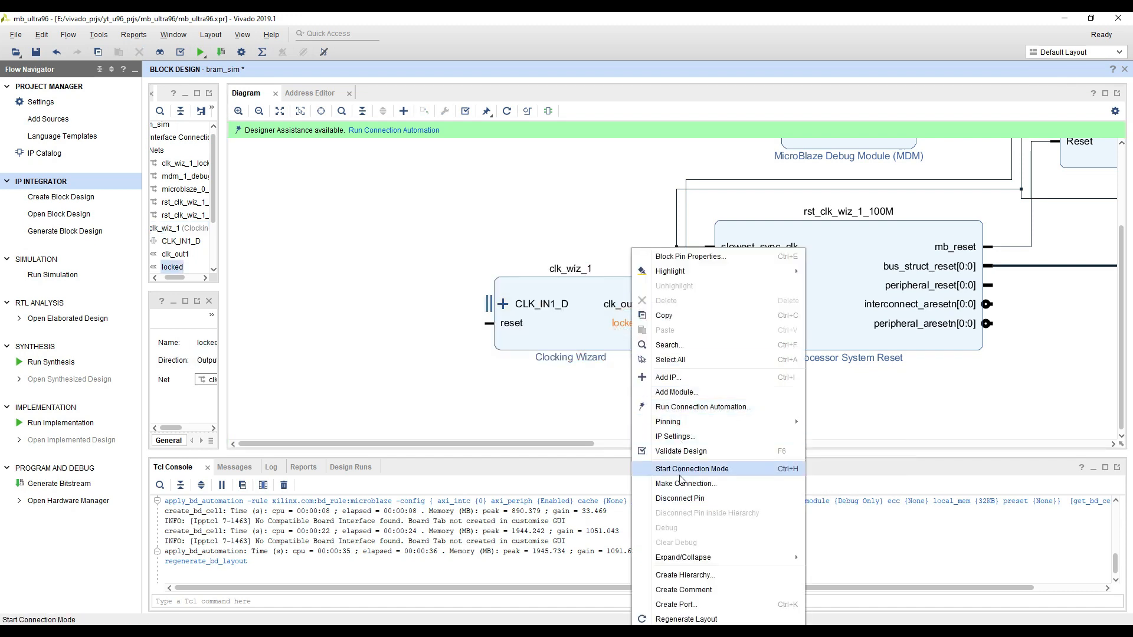
{"action": "left_click", "coordinate": [679, 498]}
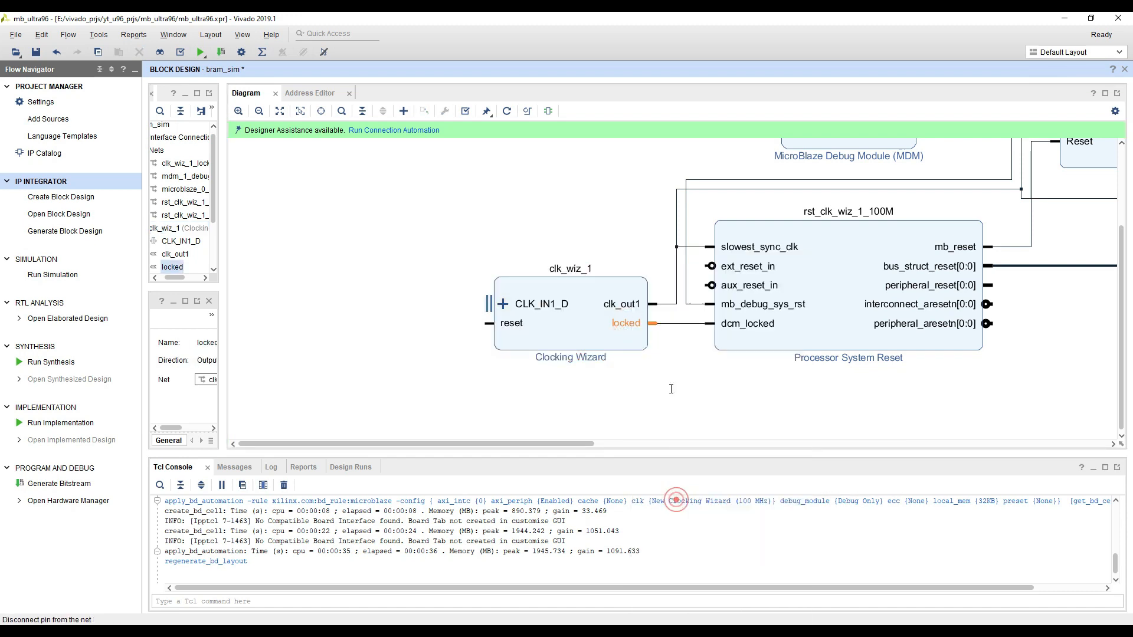
{"action": "right_click", "coordinate": [629, 312]}
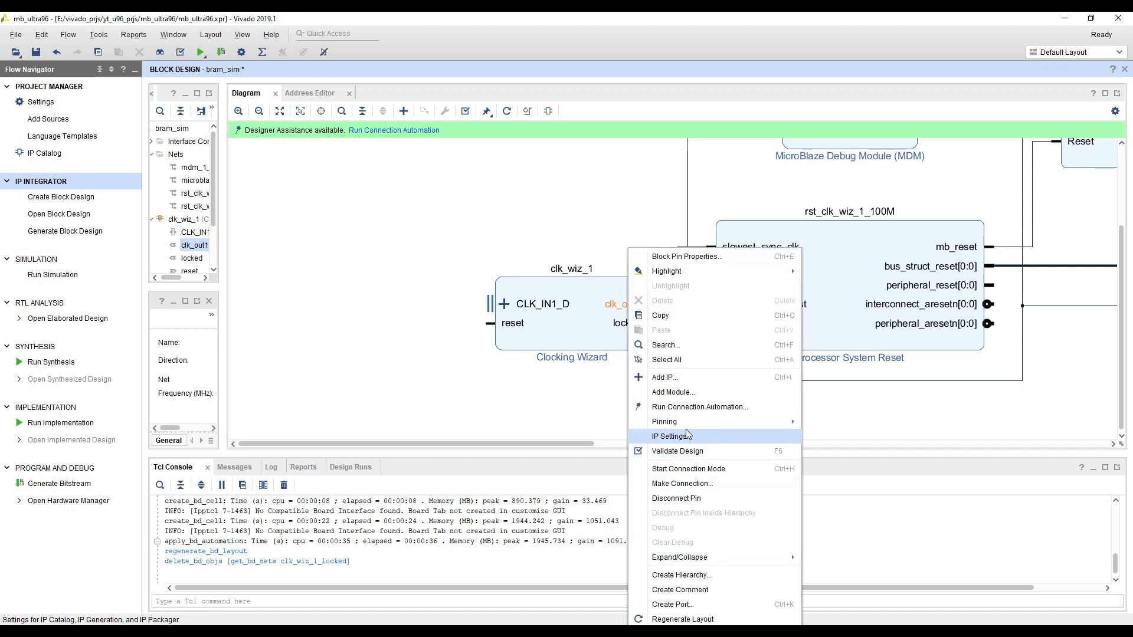
{"action": "left_click", "coordinate": [676, 498]}
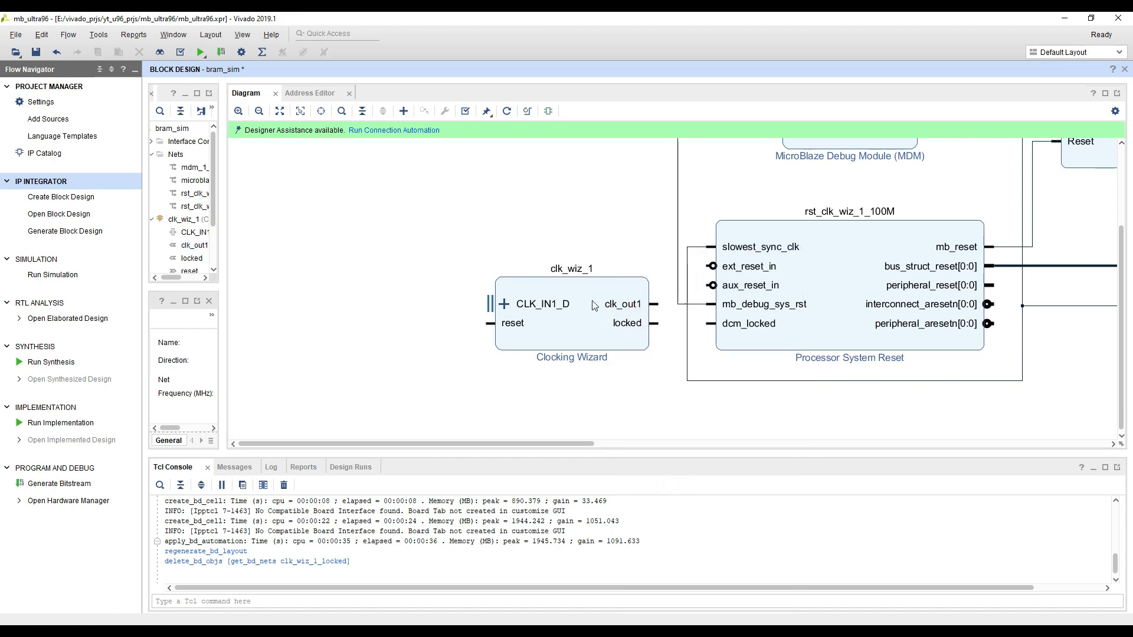
{"action": "left_click", "coordinate": [584, 325]}
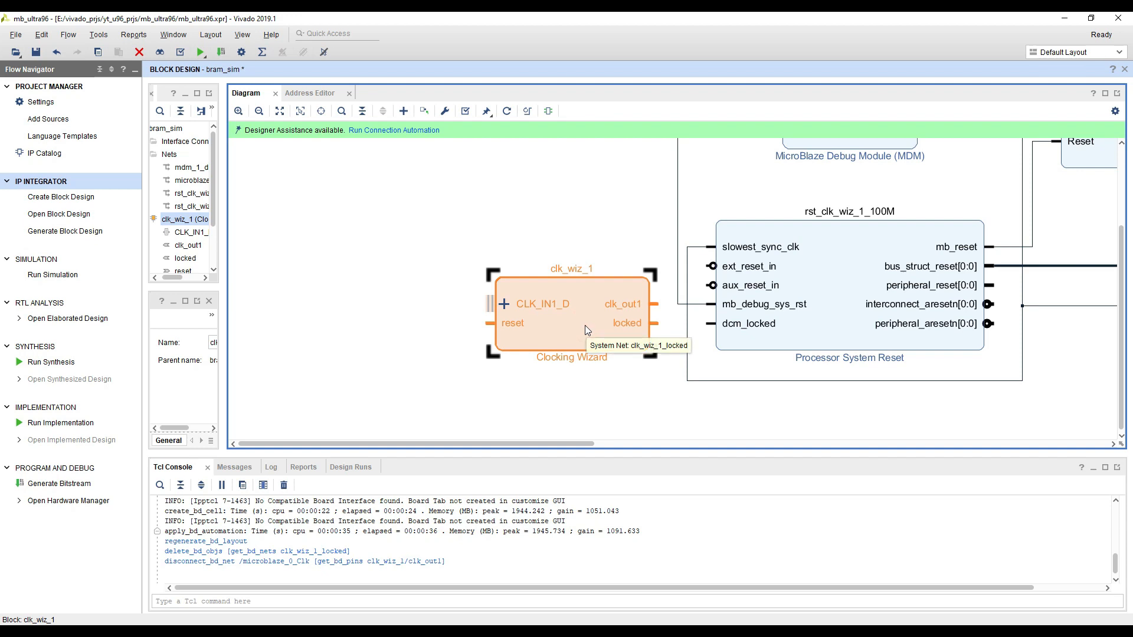
{"action": "key", "text": "Delete"}
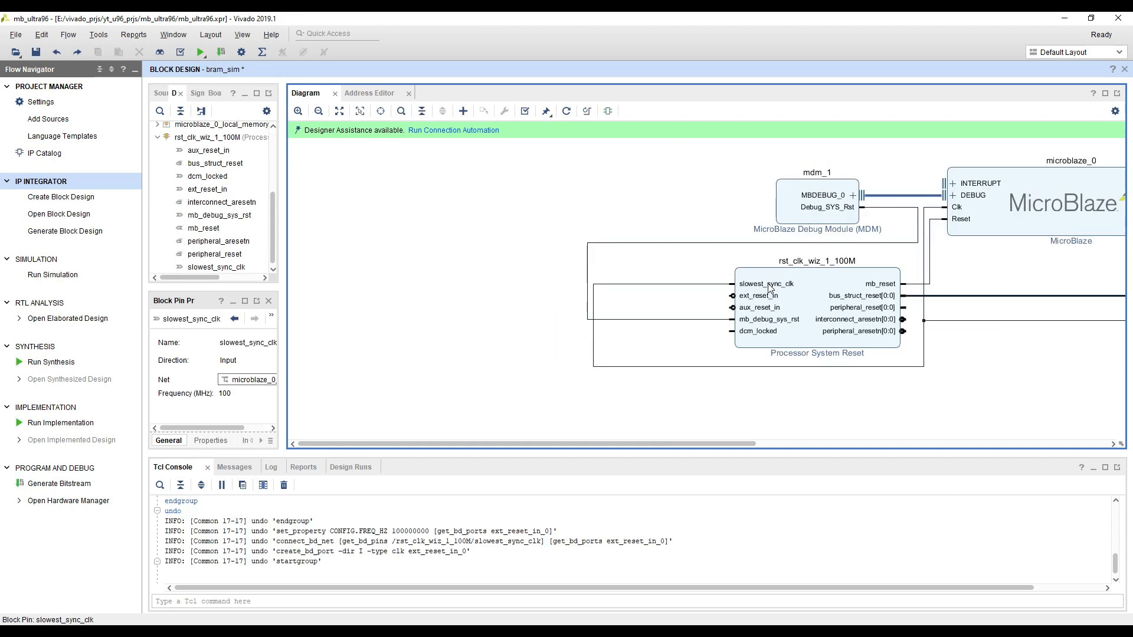
Create a 100 MHz input clock port named clk on the Processor System Reset's slowest_sync_clk pin, and highlight its net
{"action": "right_click", "coordinate": [770, 288]}
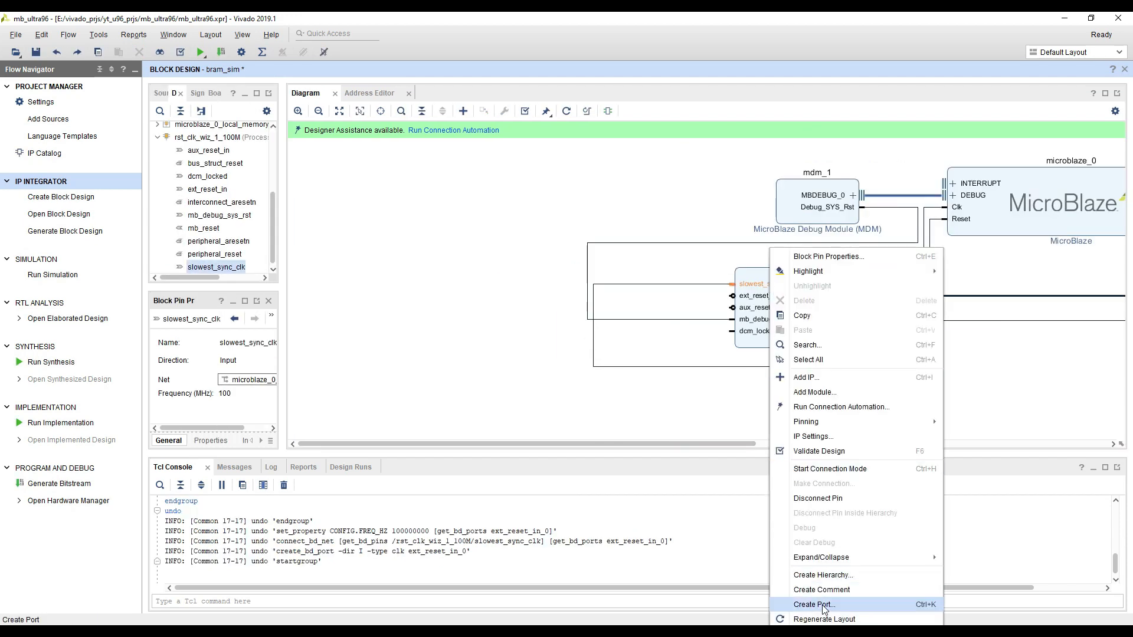
{"action": "left_click", "coordinate": [812, 605]}
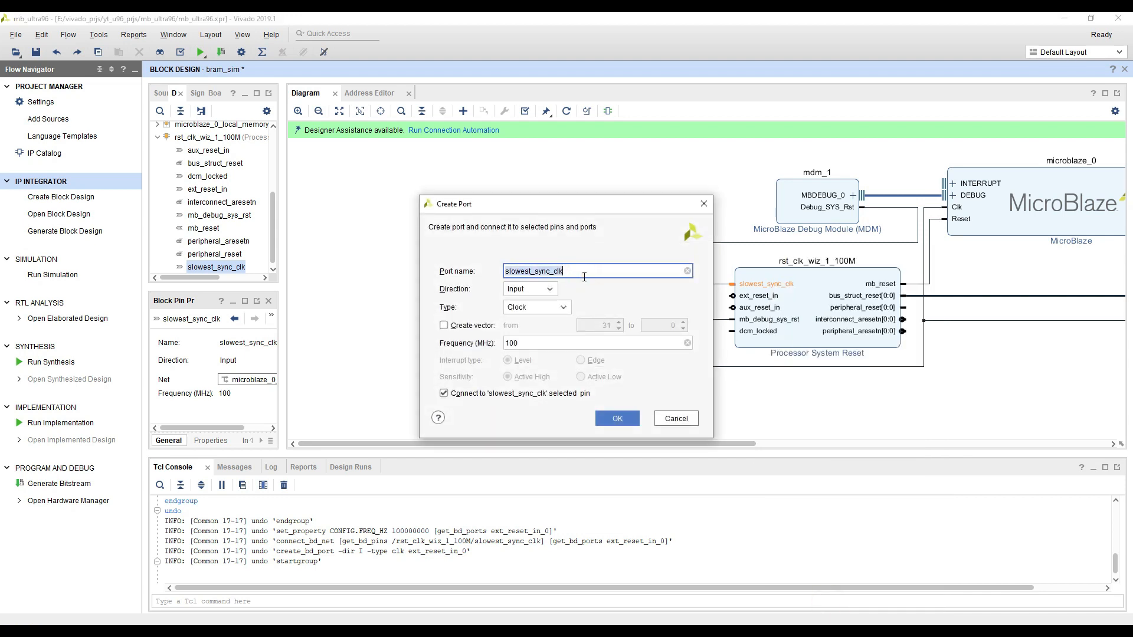
{"action": "type", "text": "clk"}
{"action": "left_click", "coordinate": [618, 417]}
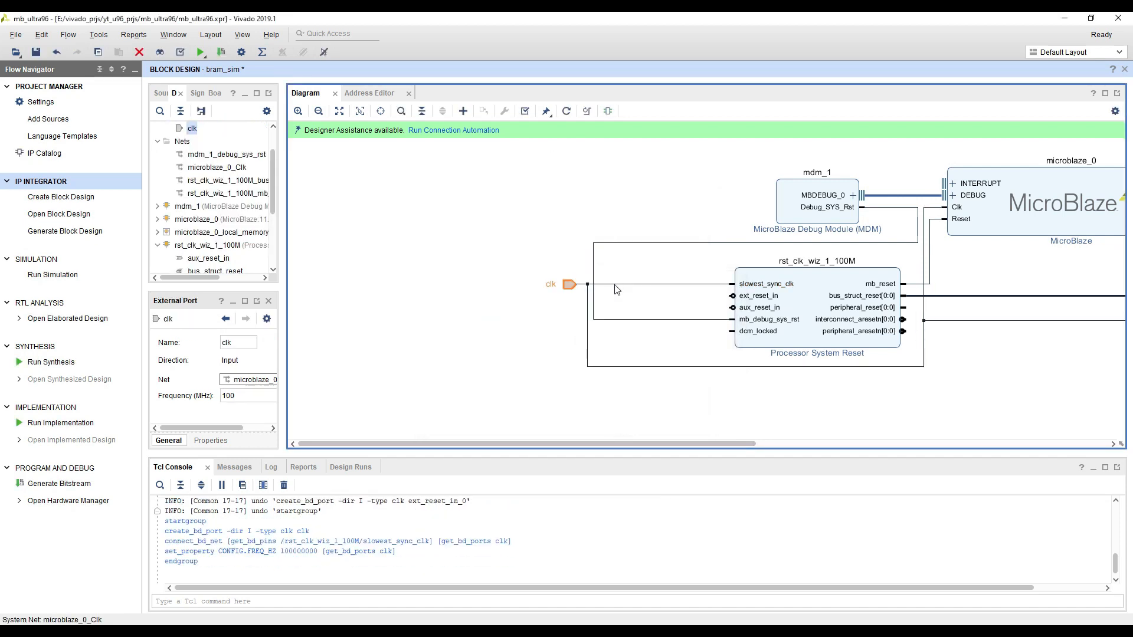
{"action": "left_click", "coordinate": [613, 284]}
{"action": "left_click_drag", "start_coordinate": [1032, 383], "coordinate": [844, 383]}
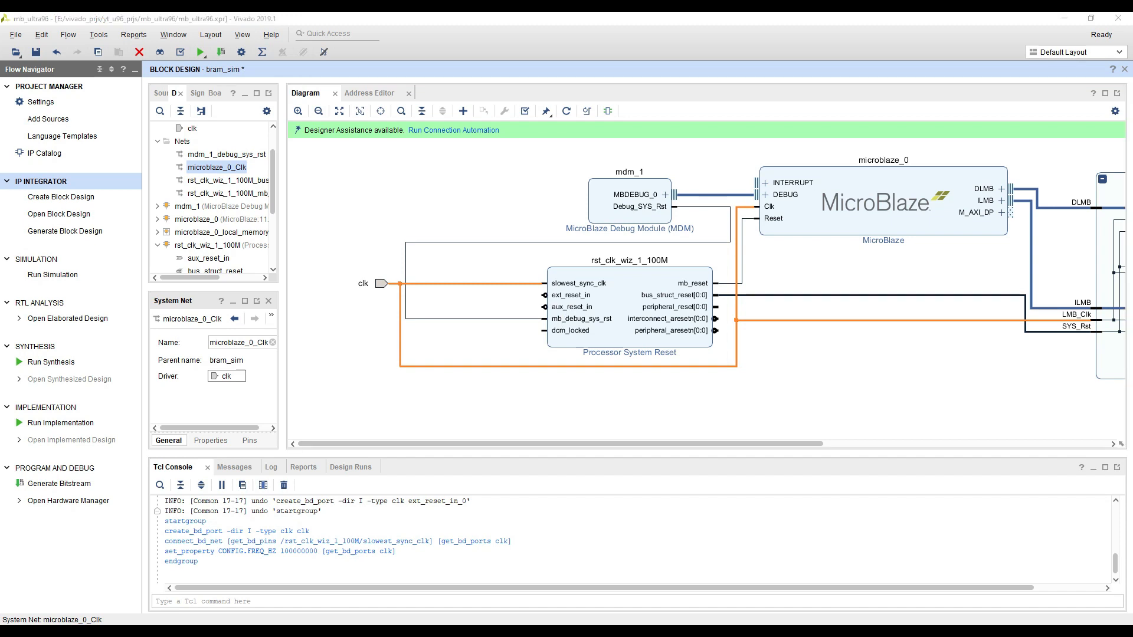
Create an active-low input reset port named ext_reset_in_0 connected to the Processor System Reset's ext_reset_in pin
{"action": "left_click", "coordinate": [563, 295]}
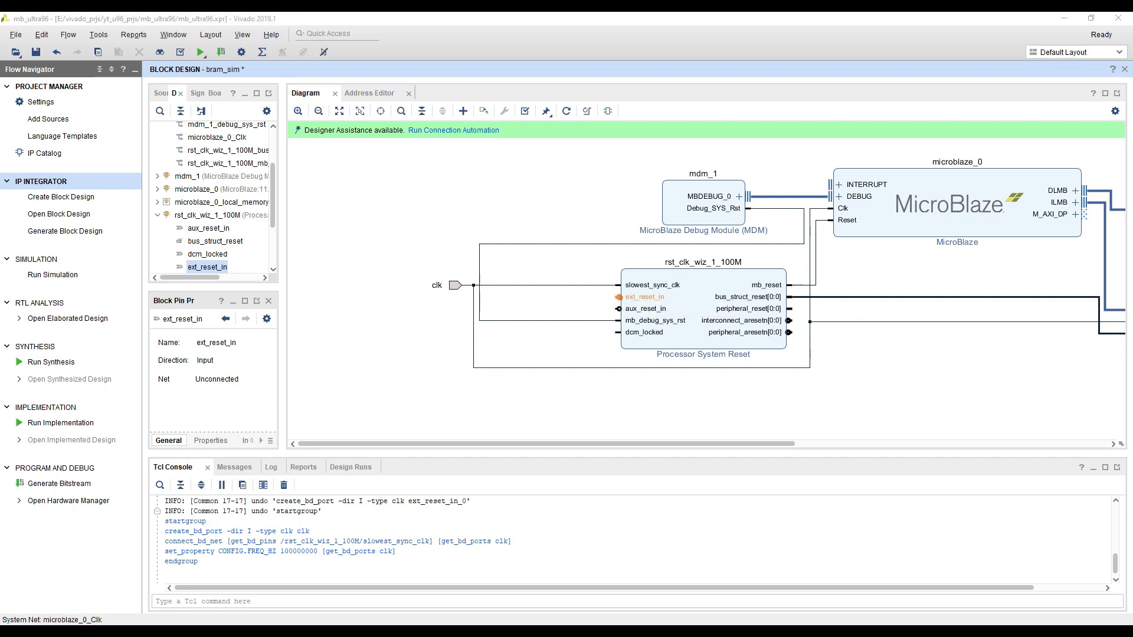
{"action": "right_click", "coordinate": [649, 299]}
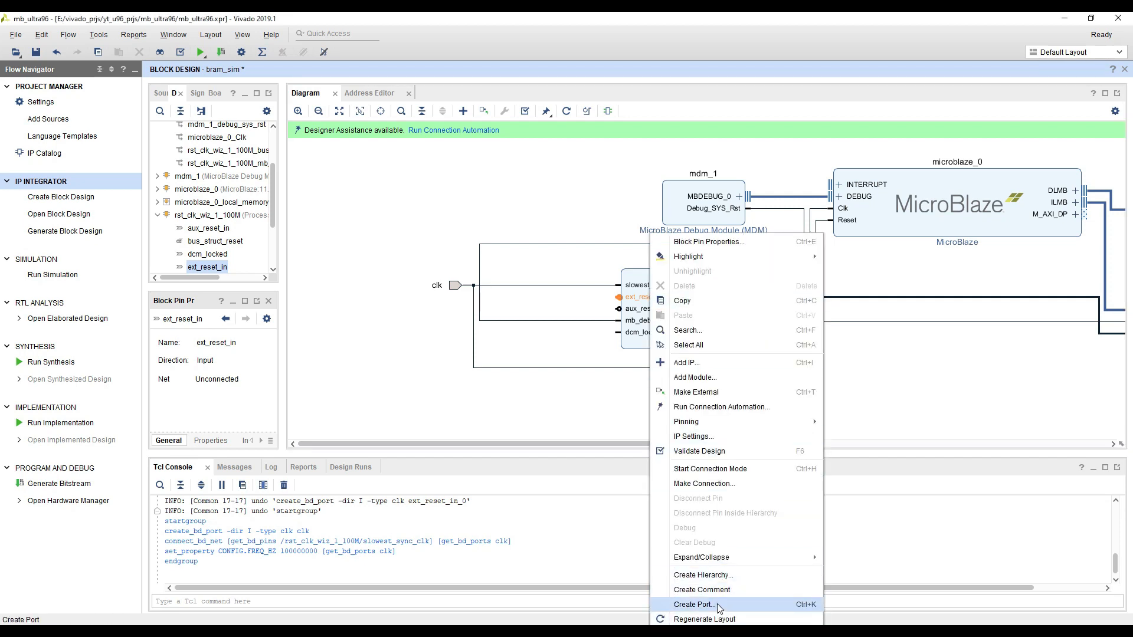
{"action": "left_click", "coordinate": [693, 605]}
{"action": "left_click", "coordinate": [572, 272]}
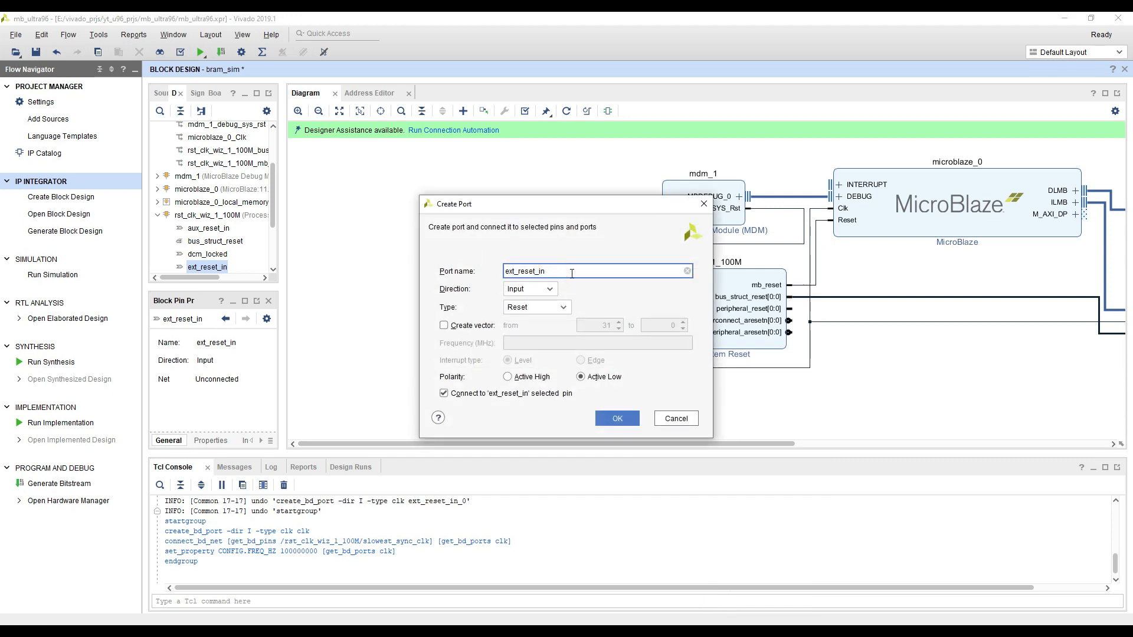
{"action": "type", "text": "_0"}
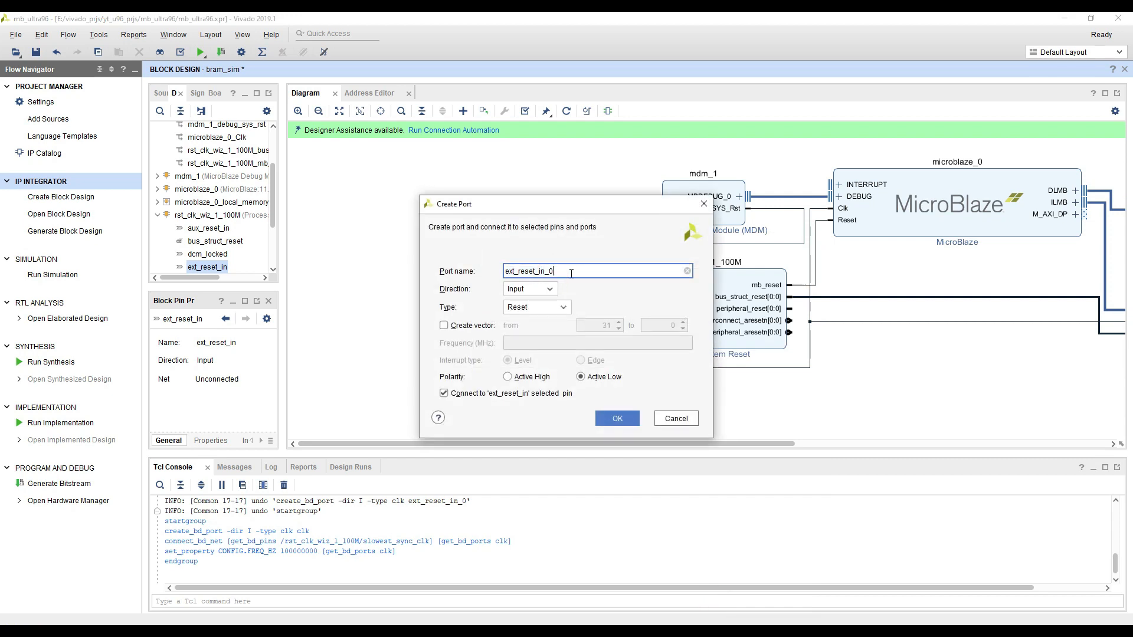
{"action": "left_click", "coordinate": [616, 420]}
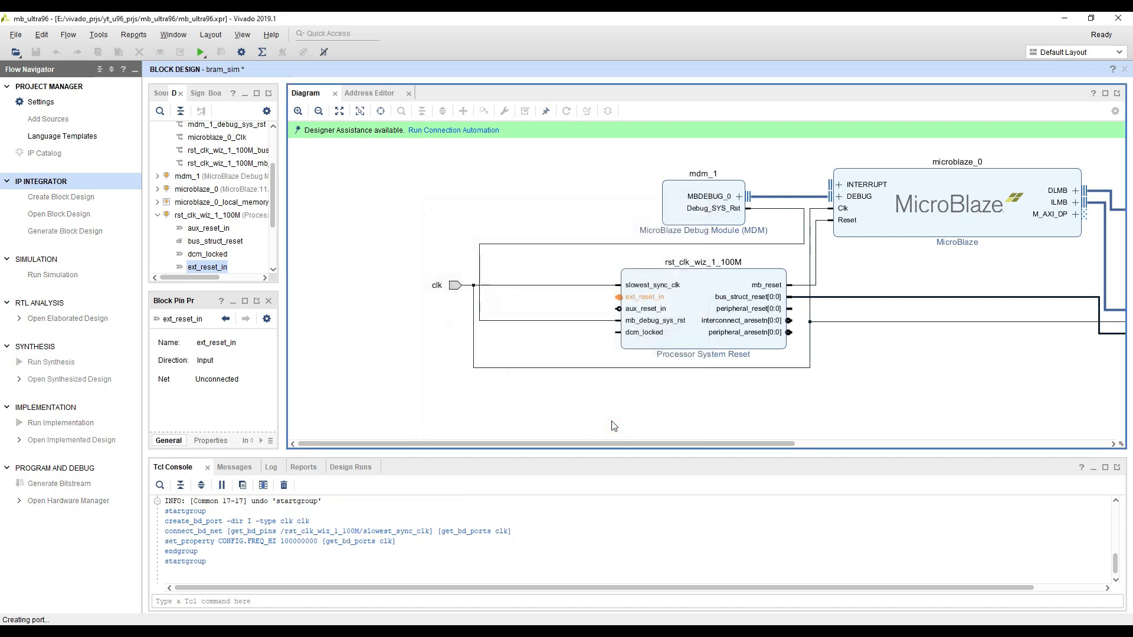
{"action": "left_click", "coordinate": [423, 388]}
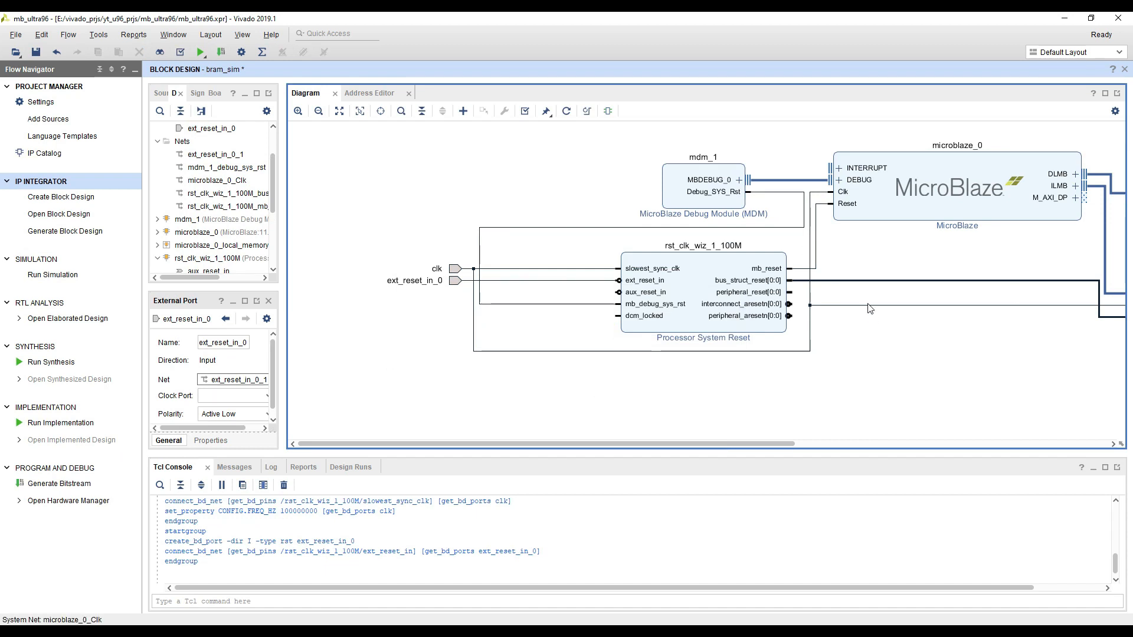
Collapse the microblaze_0_local_memory hierarchy in the block diagram
{"action": "scroll", "coordinate": [873, 366], "scroll_direction": "down", "scroll_amount": 2}
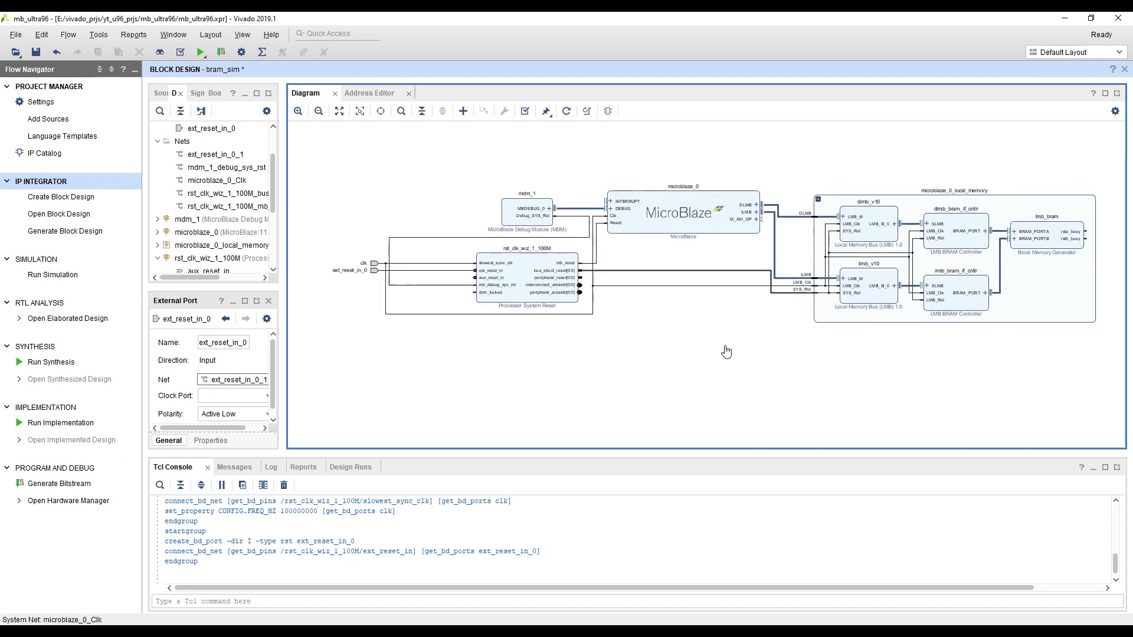
{"action": "left_click", "coordinate": [794, 196]}
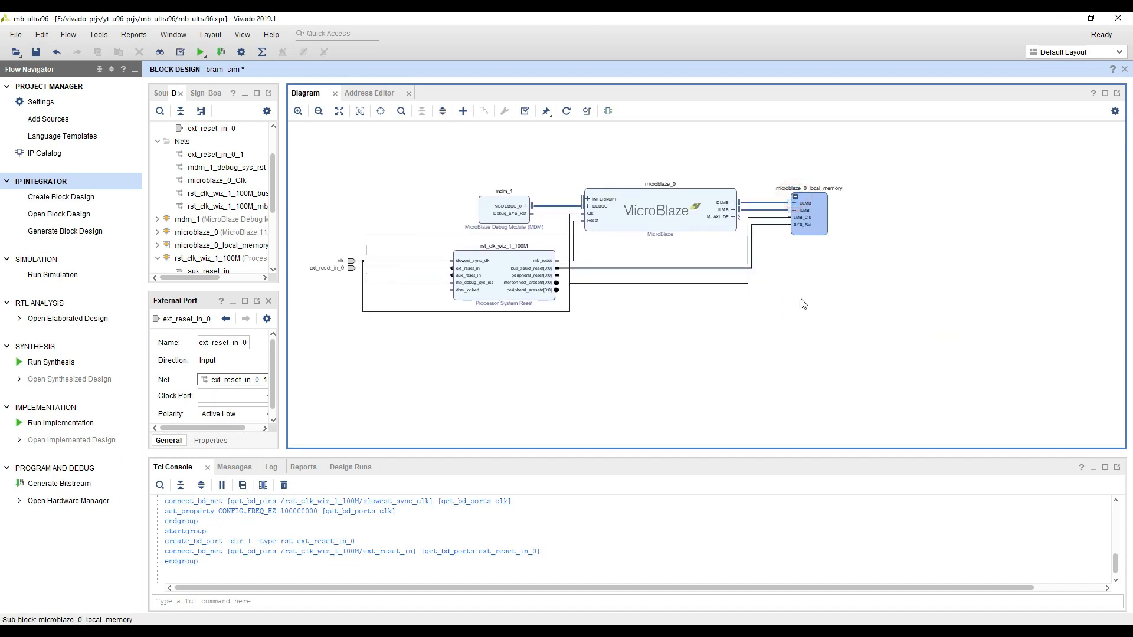
{"action": "left_click", "coordinate": [802, 298]}
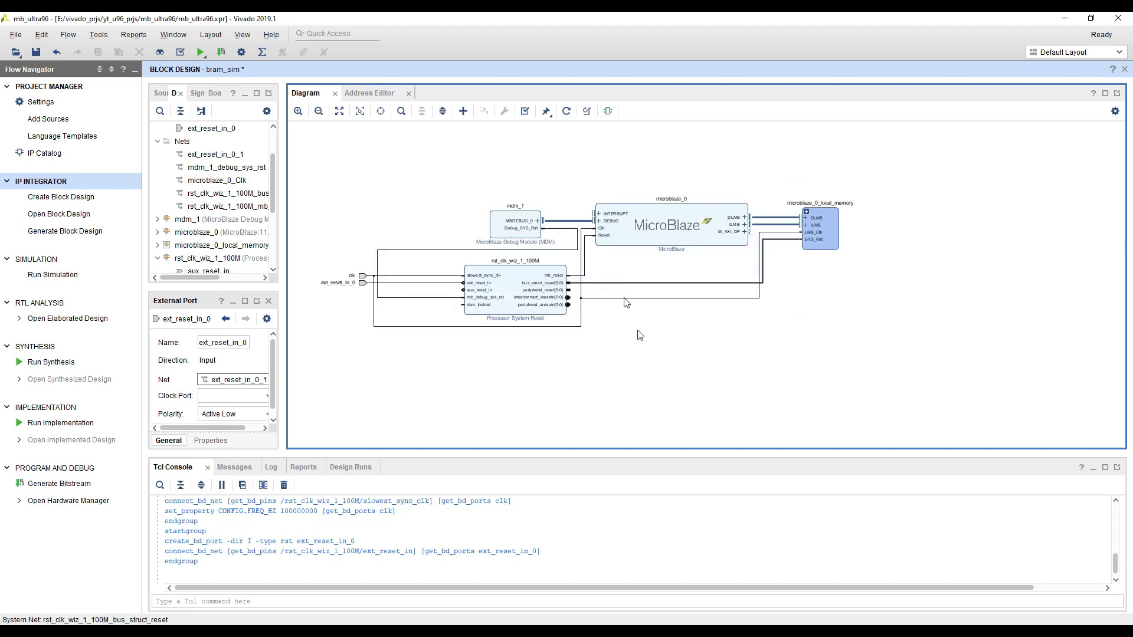
Save the bram_sim block design and regenerate the diagram layout
{"action": "left_click", "coordinate": [644, 354]}
{"action": "key", "text": "ctrl+s"}
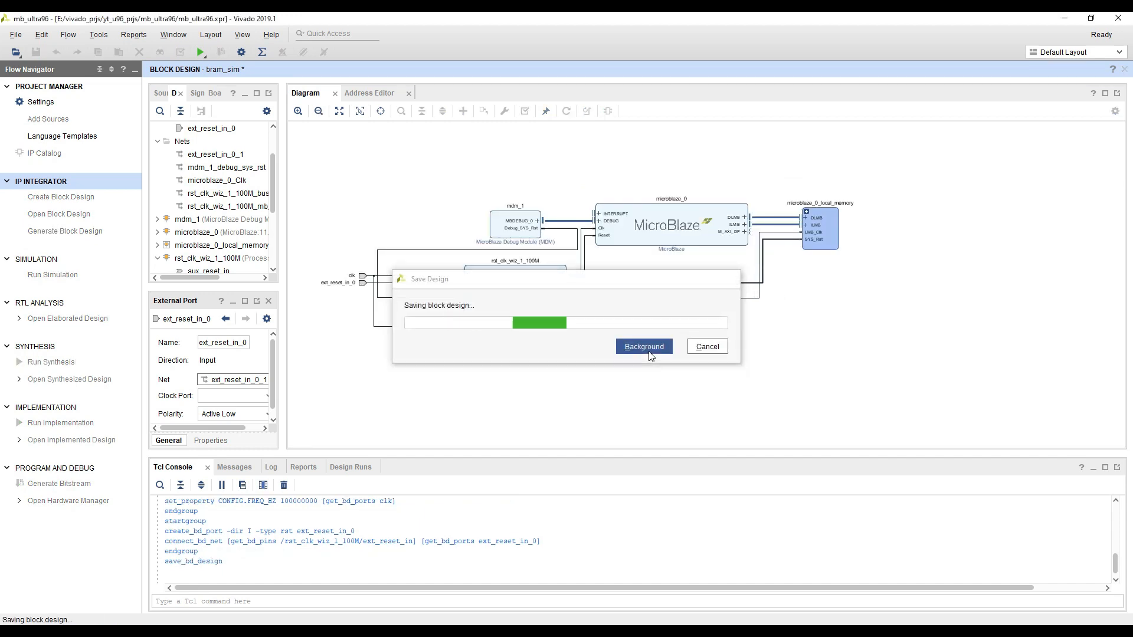
{"action": "left_click", "coordinate": [567, 112]}
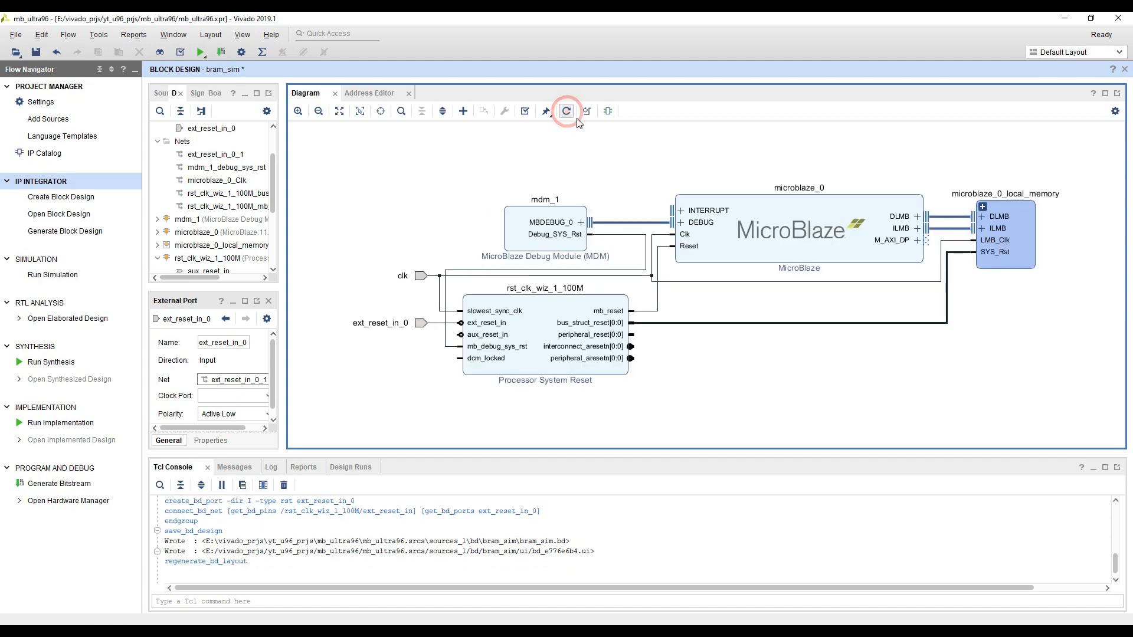
{"action": "left_click", "coordinate": [717, 384]}
Switch to PowerPoint to consult the Microblaze Design Simulation slide, and return to the Vivado block diagram
{"action": "key", "text": "alt+Tab"}
{"action": "key", "text": "Left"}
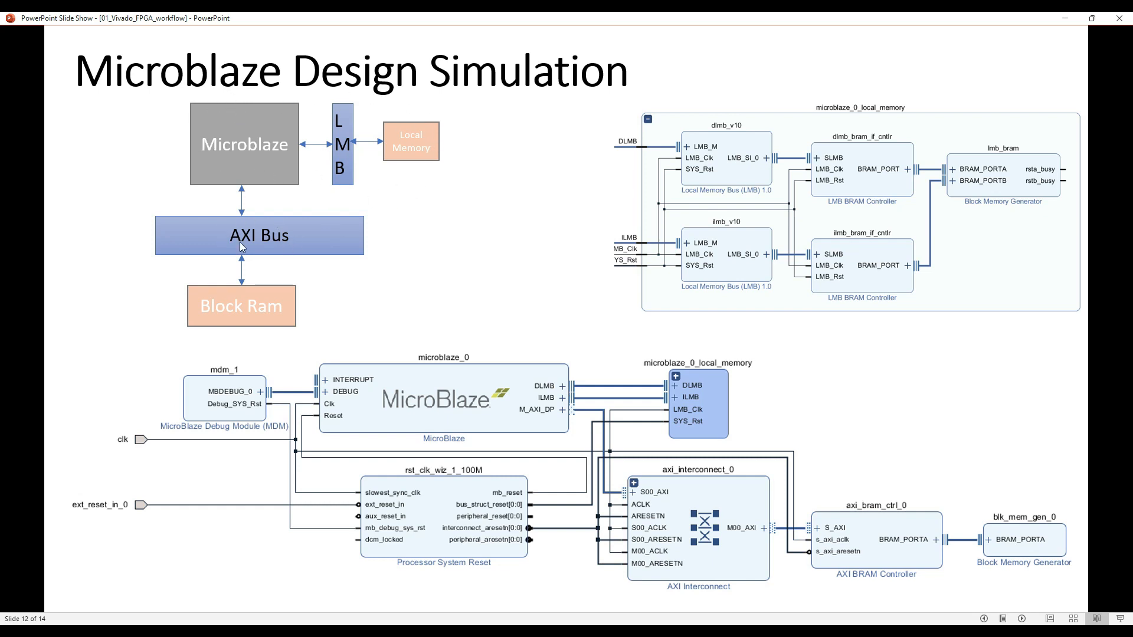
{"action": "left_click", "coordinate": [1062, 18]}
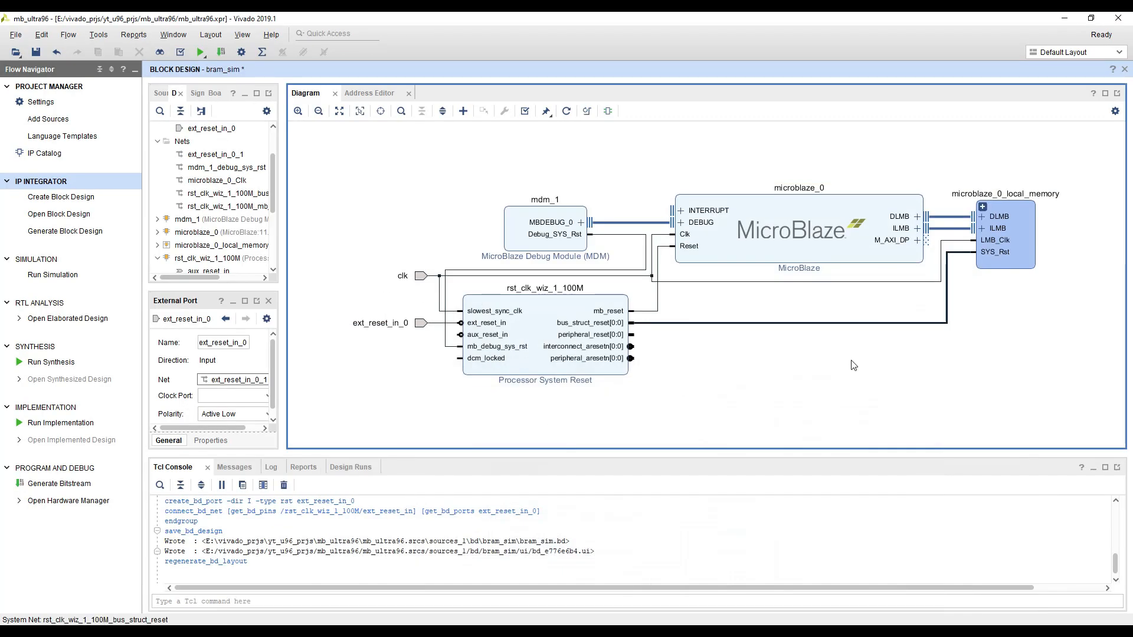
Search the IP catalog for "axi inter" and add an AXI Interconnect to the block design
{"action": "left_click_drag", "start_coordinate": [899, 384], "coordinate": [652, 373]}
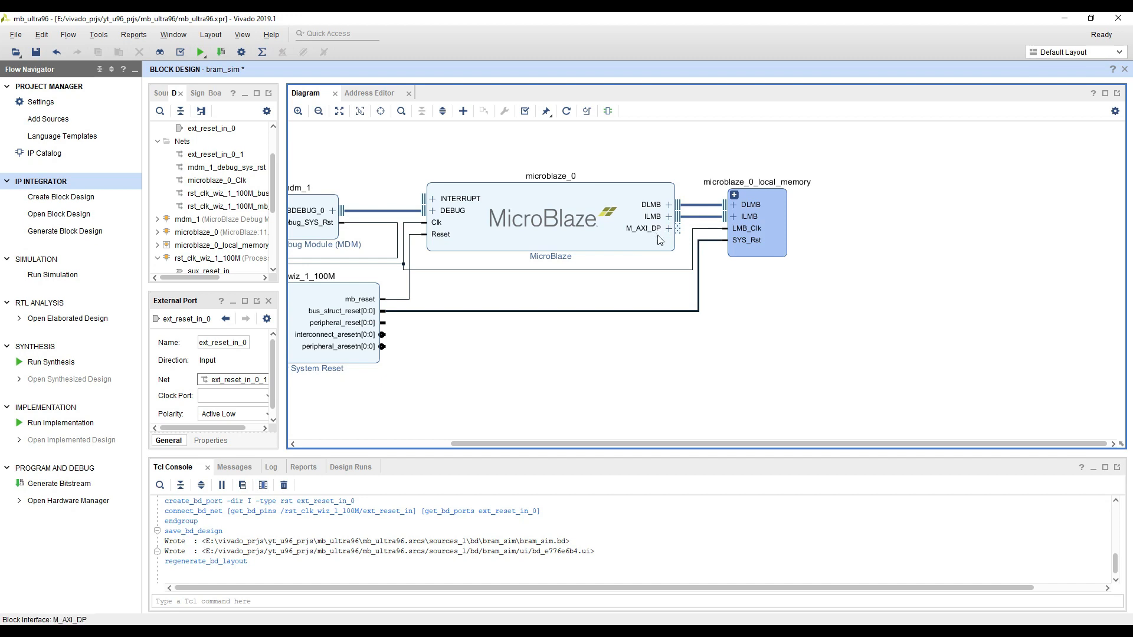
{"action": "right_click", "coordinate": [807, 294]}
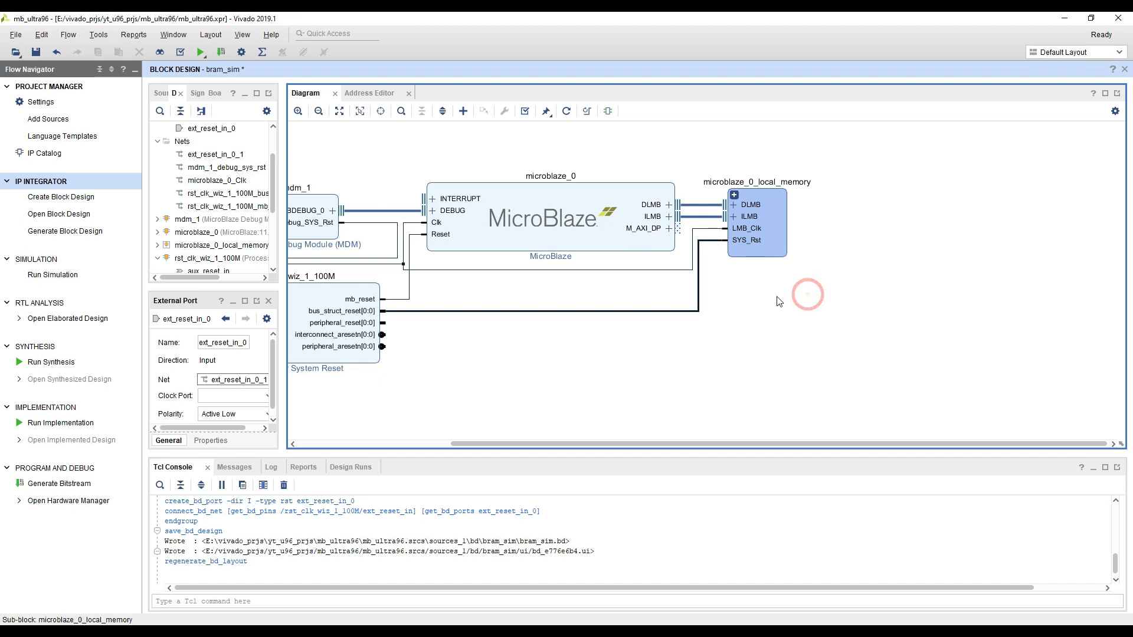
{"action": "left_click", "coordinate": [815, 397]}
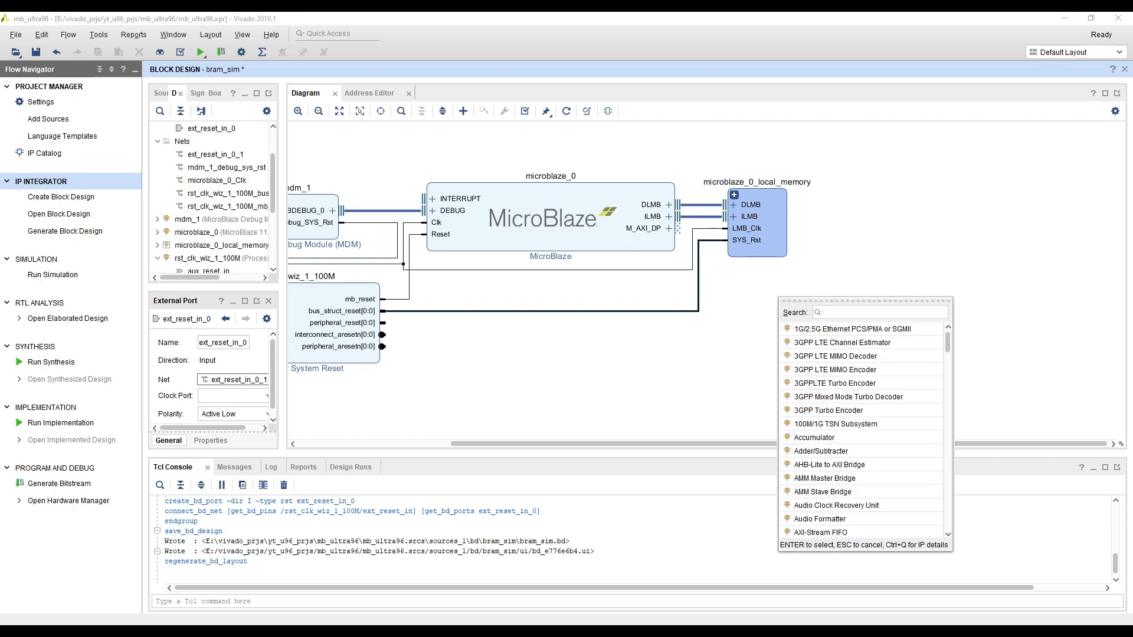
{"action": "left_click", "coordinate": [853, 312]}
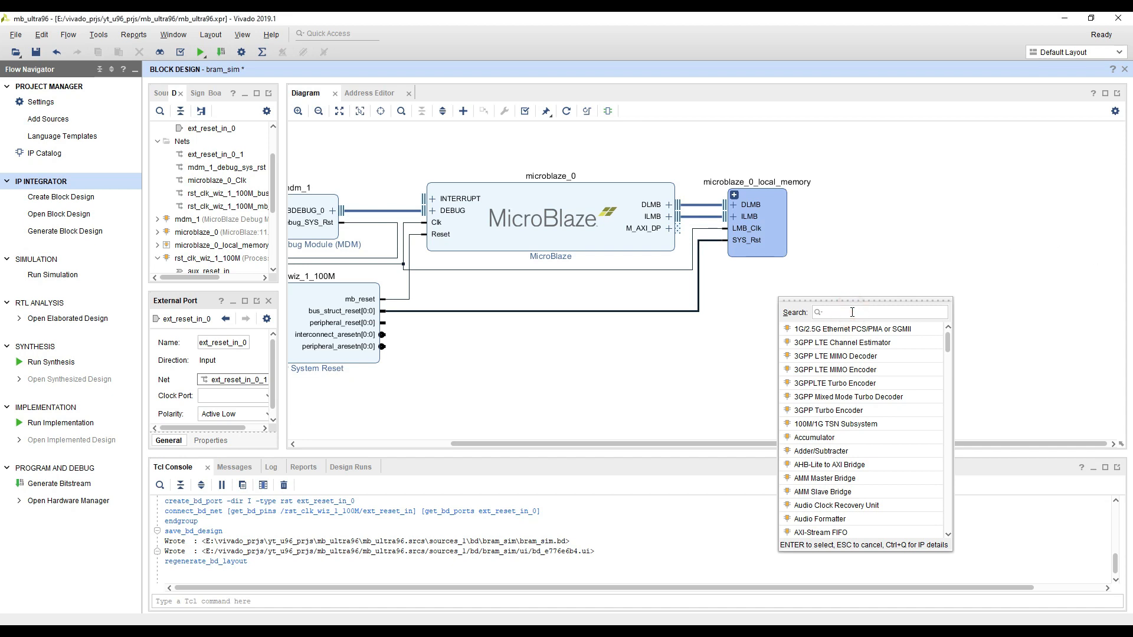
{"action": "type", "text": "axi int"}
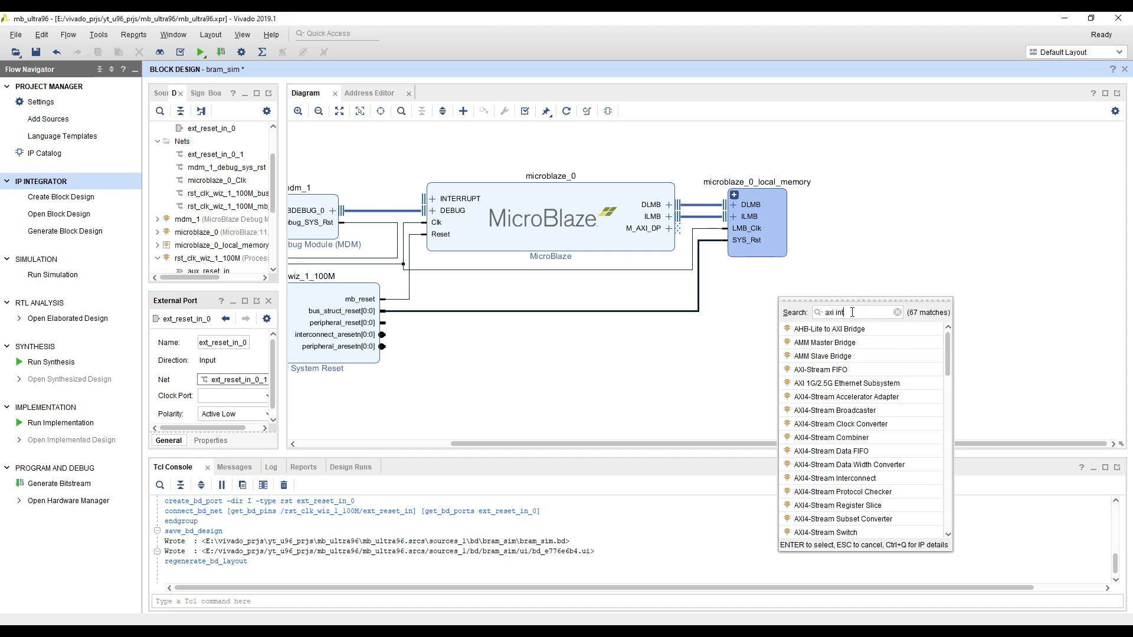
{"action": "type", "text": "er"}
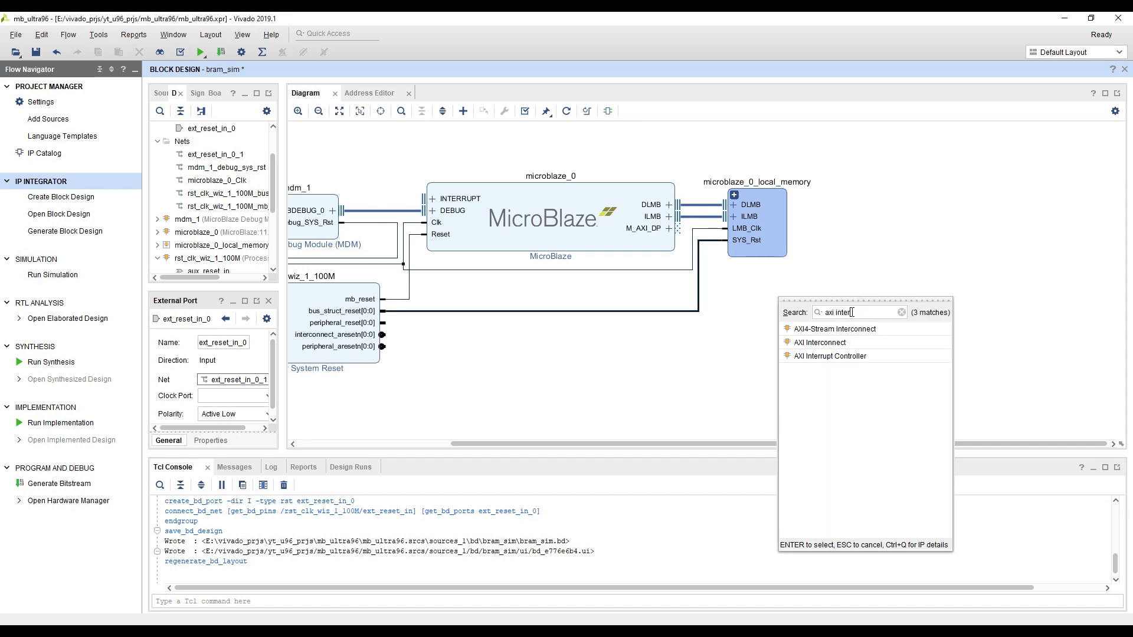
{"action": "double_click", "coordinate": [831, 345]}
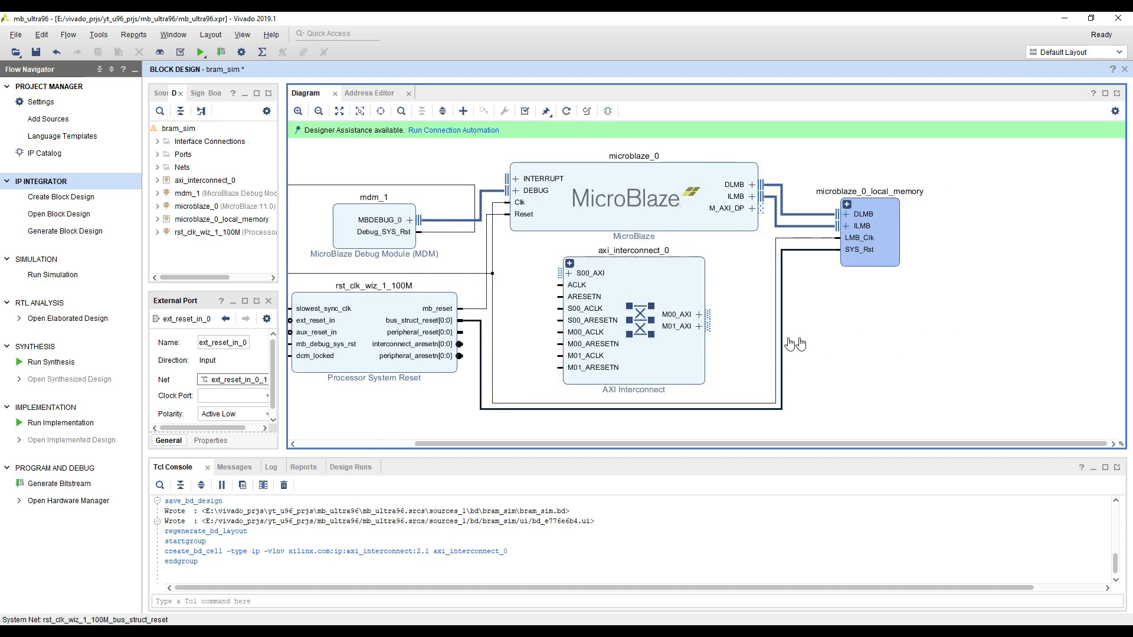
Move the AXI Interconnect block below microblaze_0_local_memory and enlarge the diagram area
{"action": "left_click", "coordinate": [584, 358]}
{"action": "left_click_drag", "start_coordinate": [576, 367], "coordinate": [810, 381]}
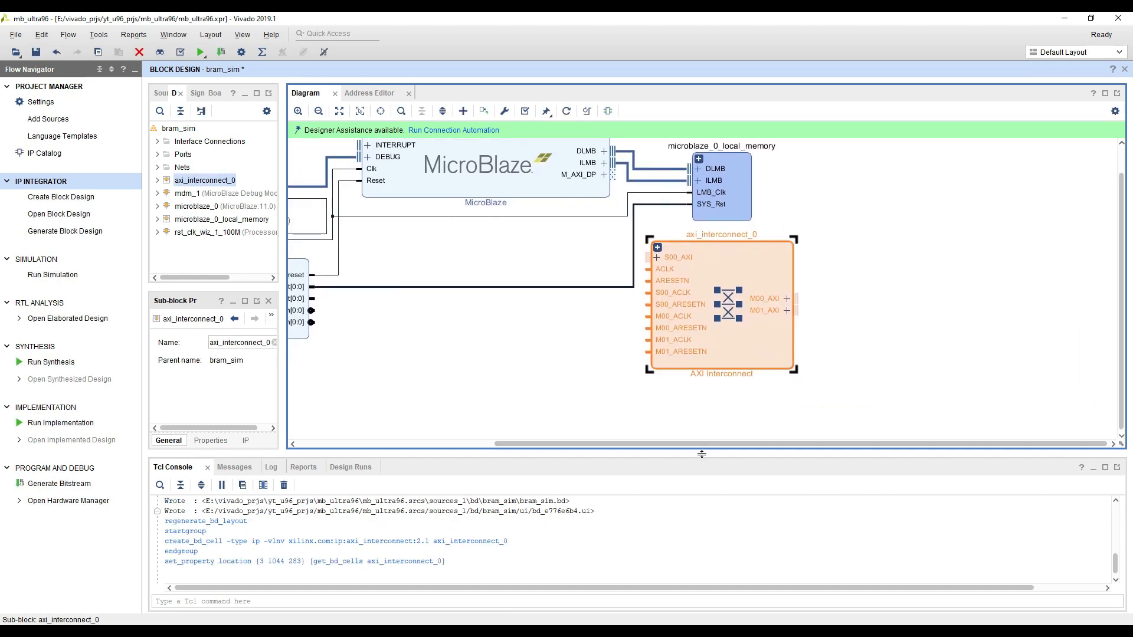
{"action": "left_click_drag", "start_coordinate": [703, 455], "coordinate": [703, 495]}
Re-customize axi_interconnect_0 to have 1 master interface
{"action": "double_click", "coordinate": [733, 349]}
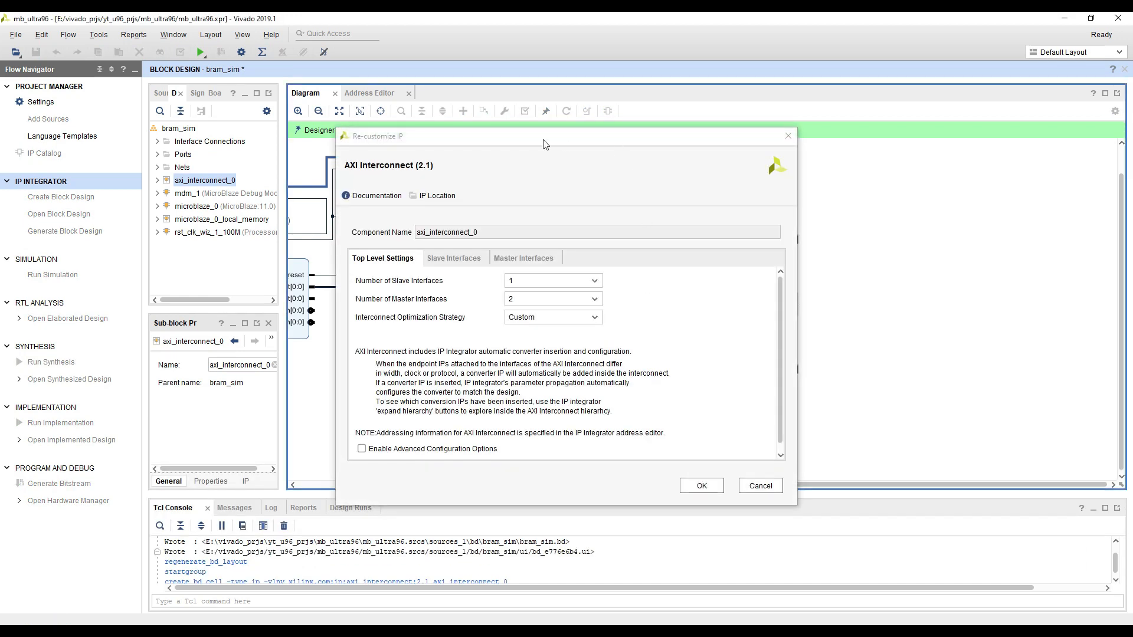
{"action": "left_click_drag", "start_coordinate": [541, 144], "coordinate": [282, 144]}
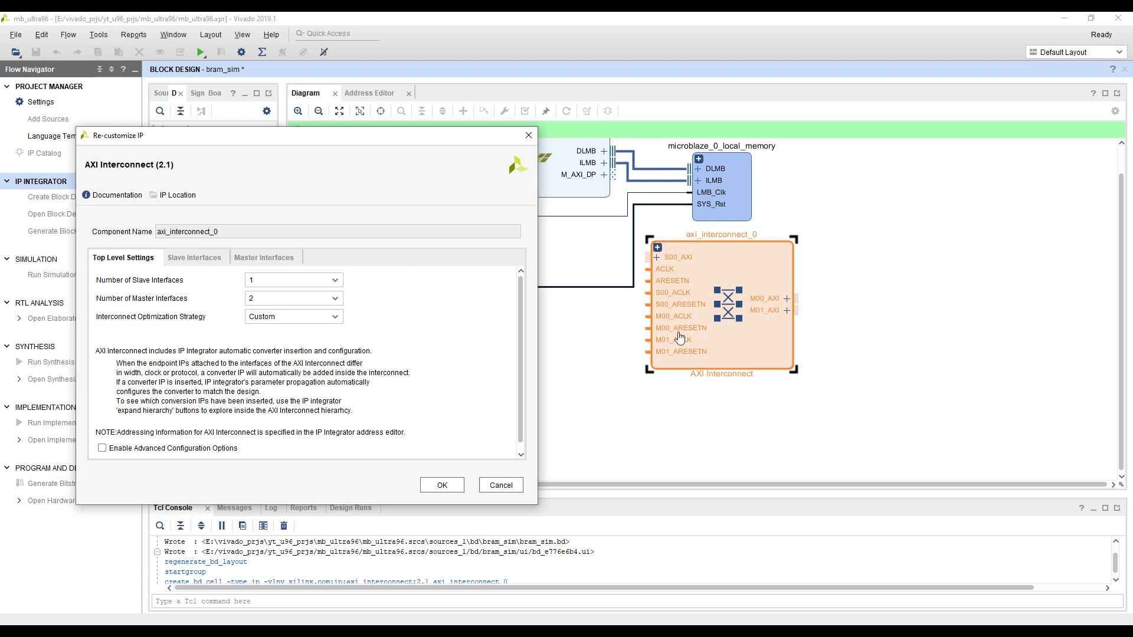
{"action": "left_click", "coordinate": [334, 298]}
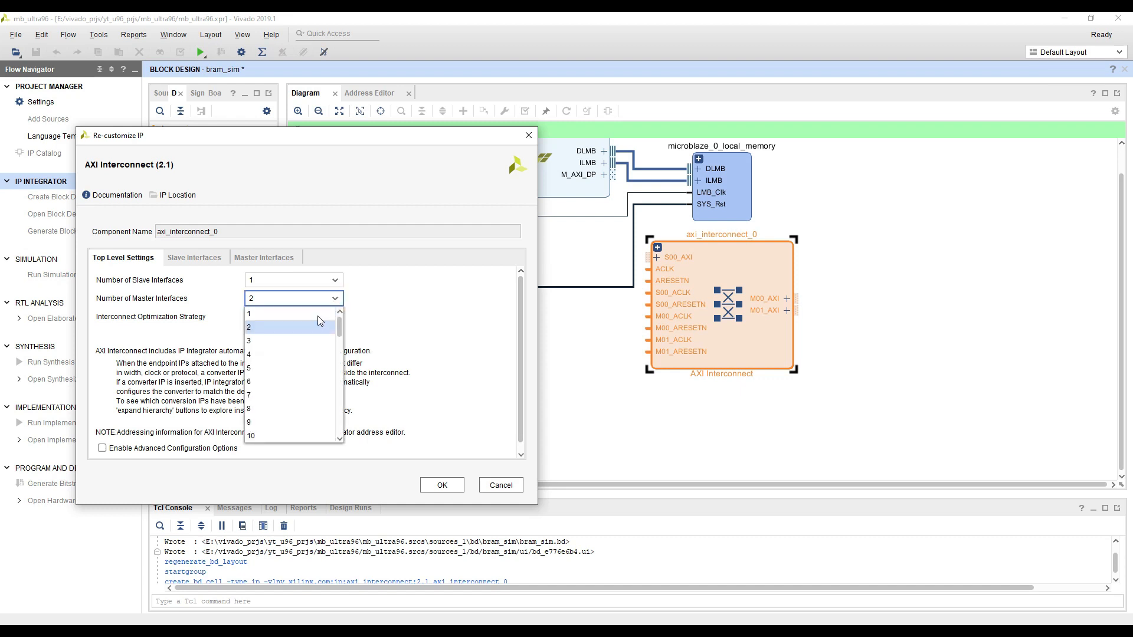
{"action": "left_click", "coordinate": [299, 313]}
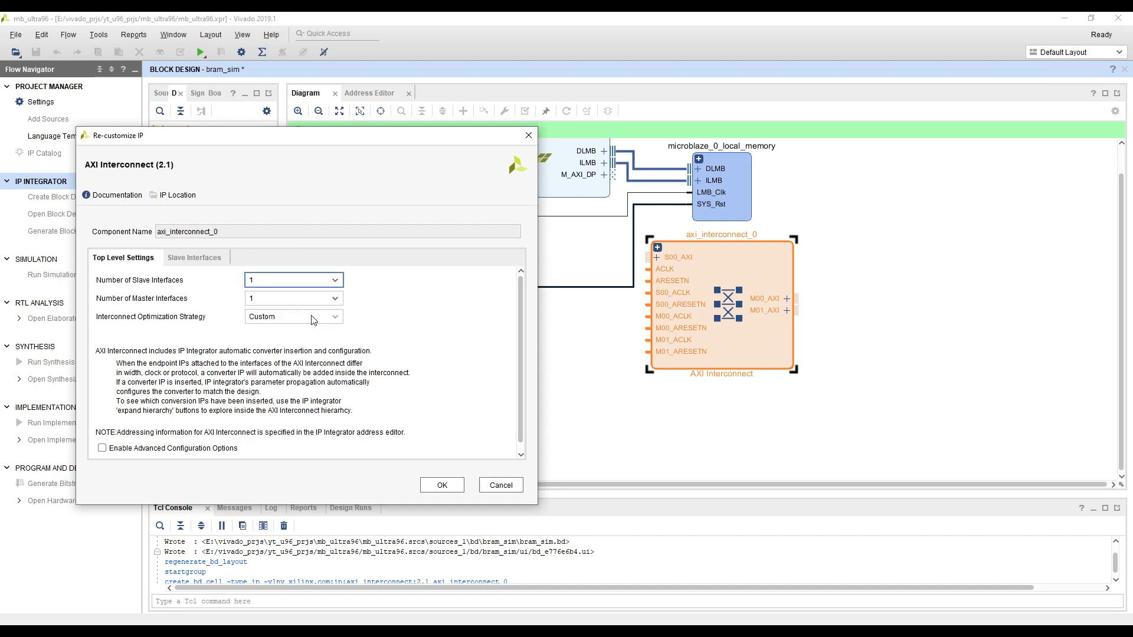
{"action": "left_click", "coordinate": [439, 484]}
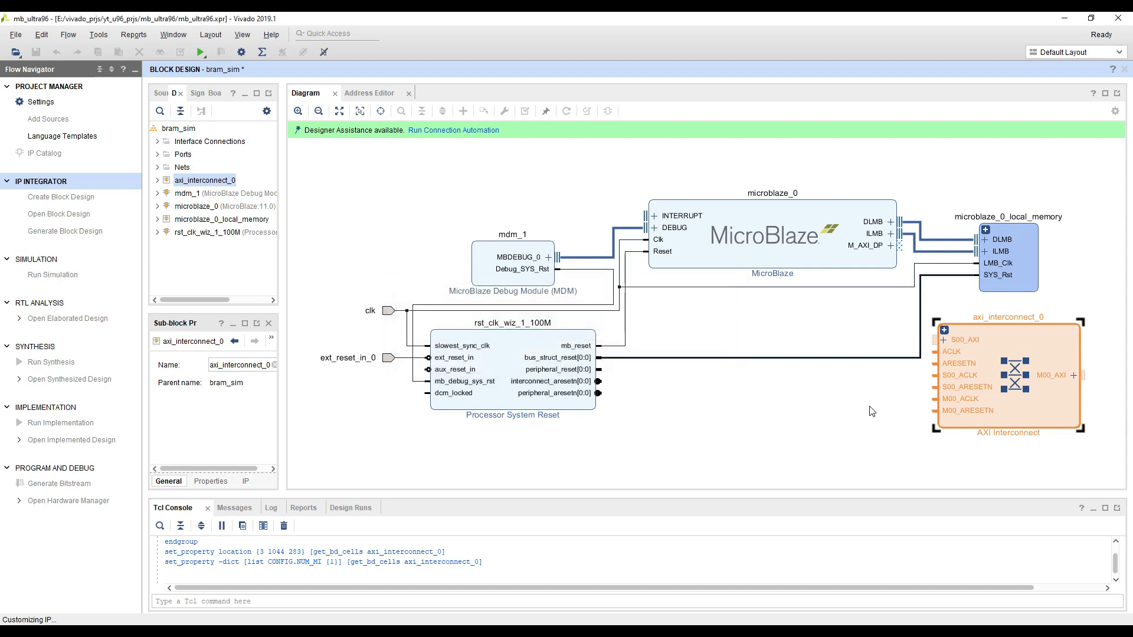
Examine the AXI Interconnect's clock and reset pins and the MicroBlaze's M_AXI_DP interface
{"action": "left_click_drag", "start_coordinate": [775, 414], "coordinate": [613, 396]}
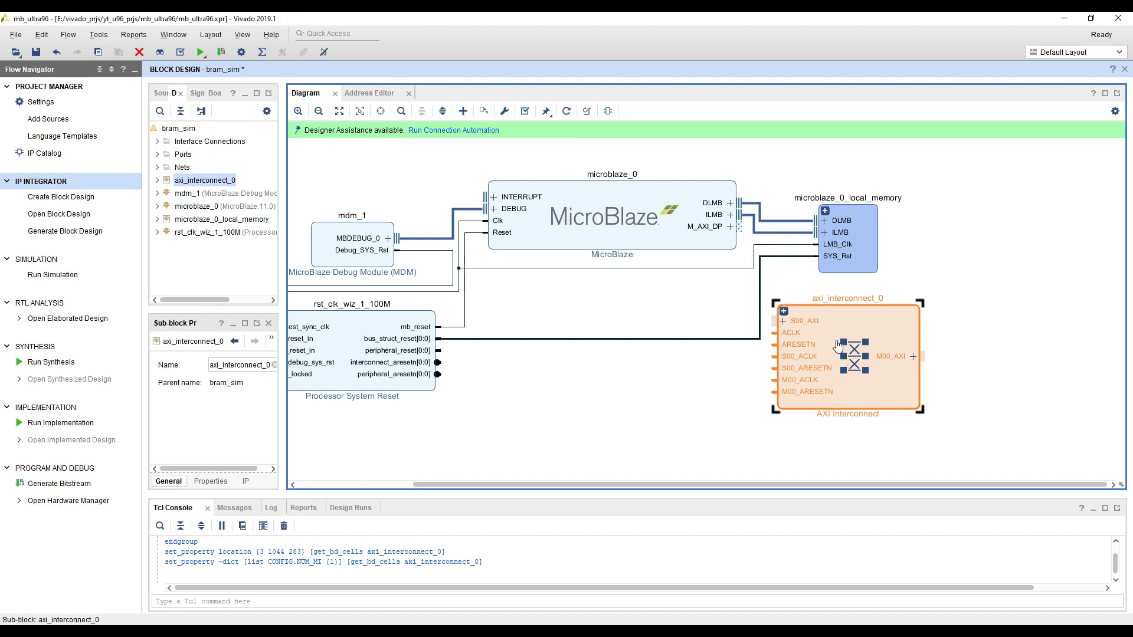
{"action": "scroll", "coordinate": [803, 347], "scroll_direction": "up", "scroll_amount": 2}
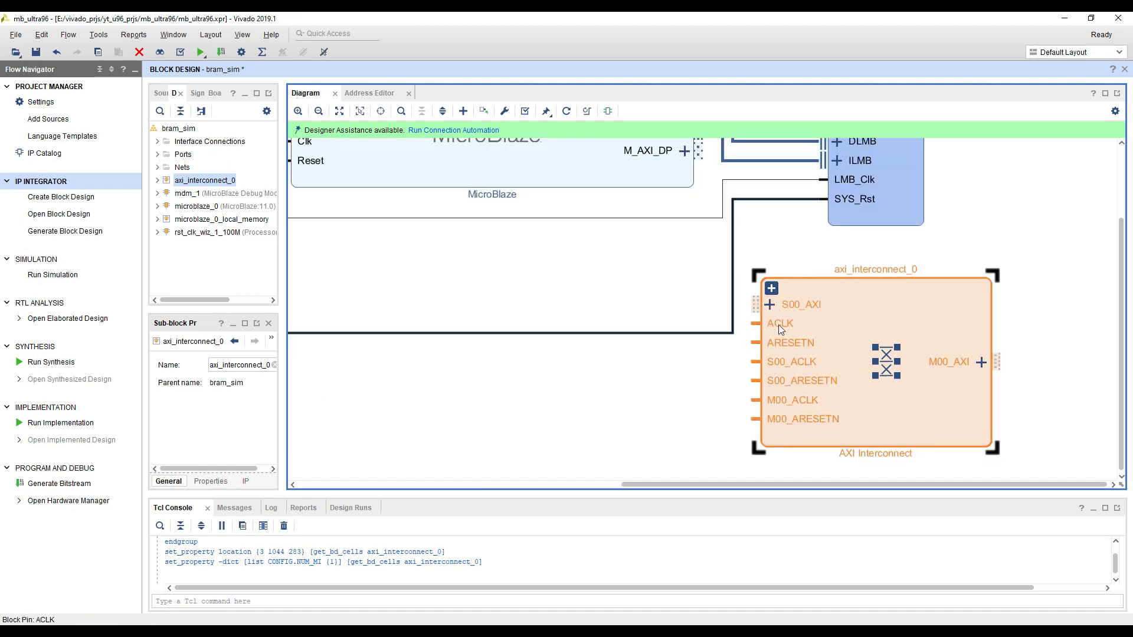
{"action": "left_click", "coordinate": [778, 325]}
{"action": "left_click", "coordinate": [780, 362]}
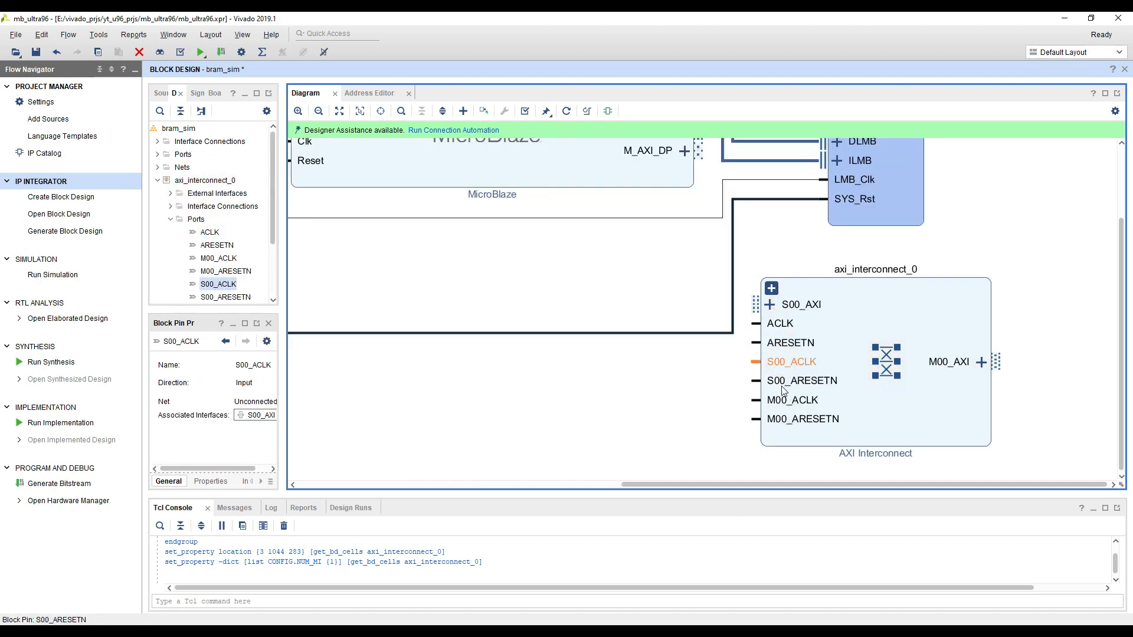
{"action": "left_click", "coordinate": [781, 381]}
{"action": "left_click", "coordinate": [778, 400]}
{"action": "left_click", "coordinate": [778, 417]}
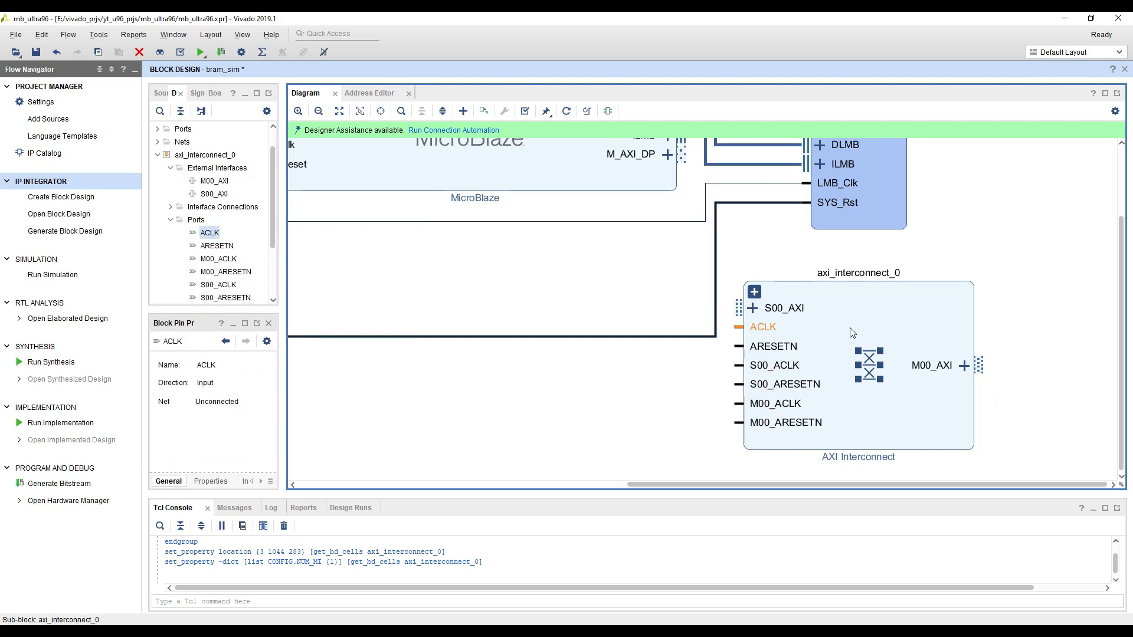
{"action": "scroll", "coordinate": [853, 334], "scroll_direction": "up", "scroll_amount": 1}
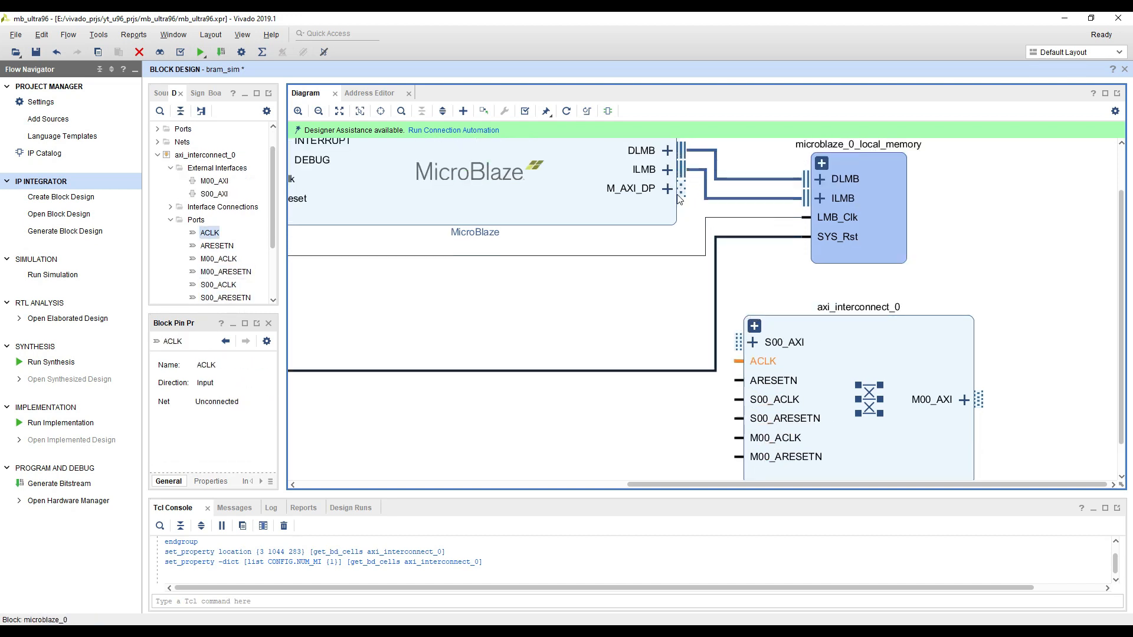
Connect the MicroBlaze's M_AXI_DP interface to S00_AXI on axi_interconnect_0
{"action": "left_click", "coordinate": [631, 193]}
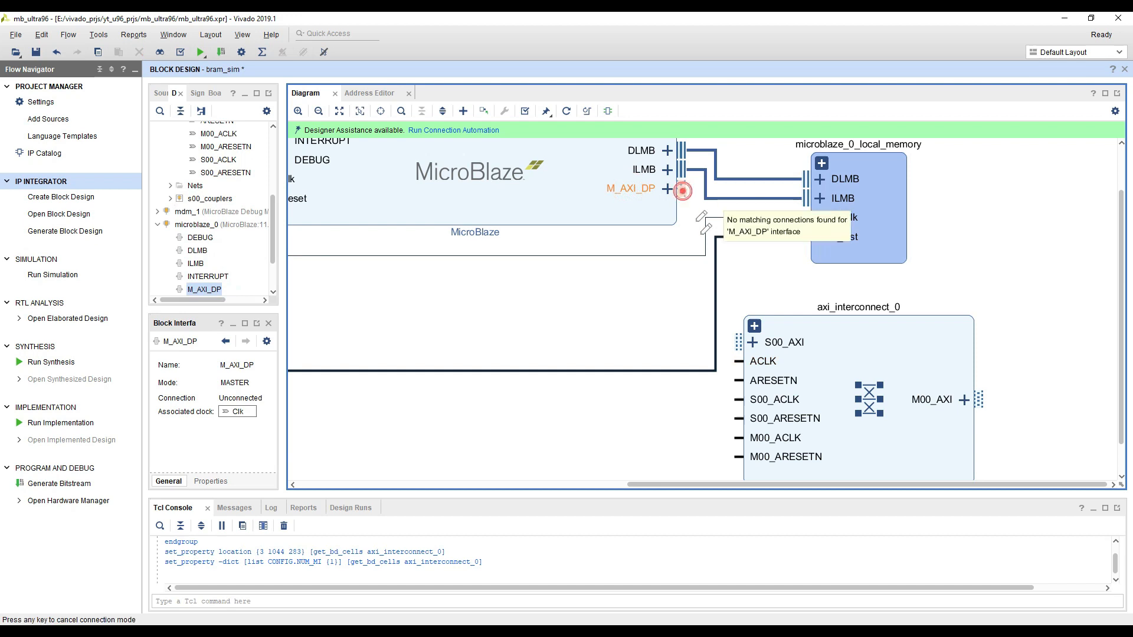
{"action": "left_click_drag", "start_coordinate": [683, 189], "coordinate": [737, 345]}
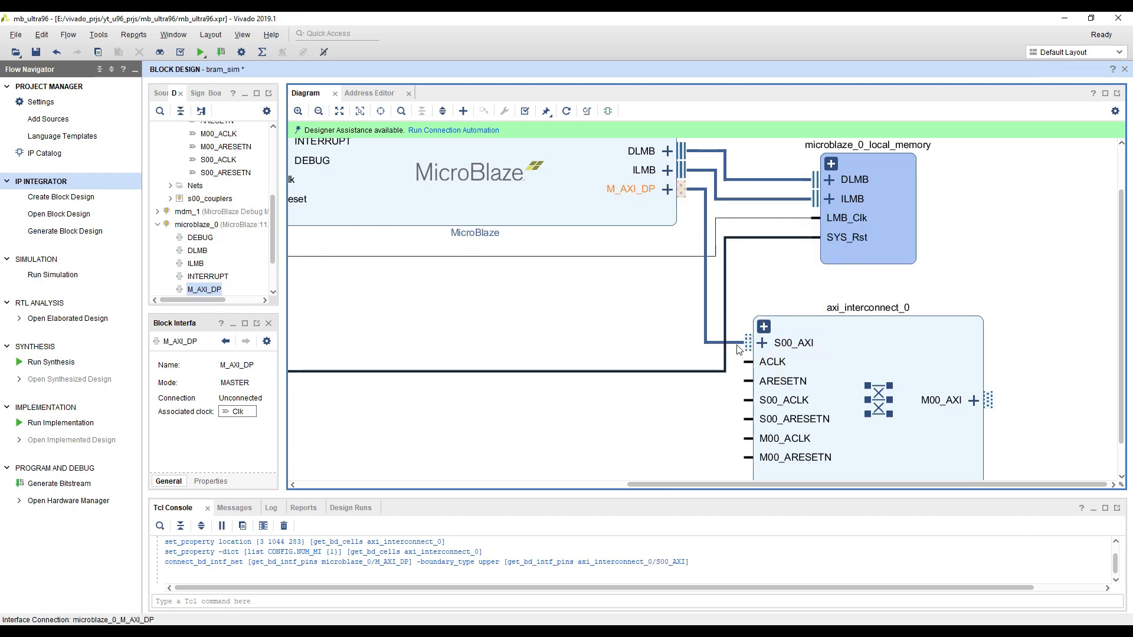
{"action": "scroll", "coordinate": [1036, 366], "scroll_direction": "down", "scroll_amount": 1}
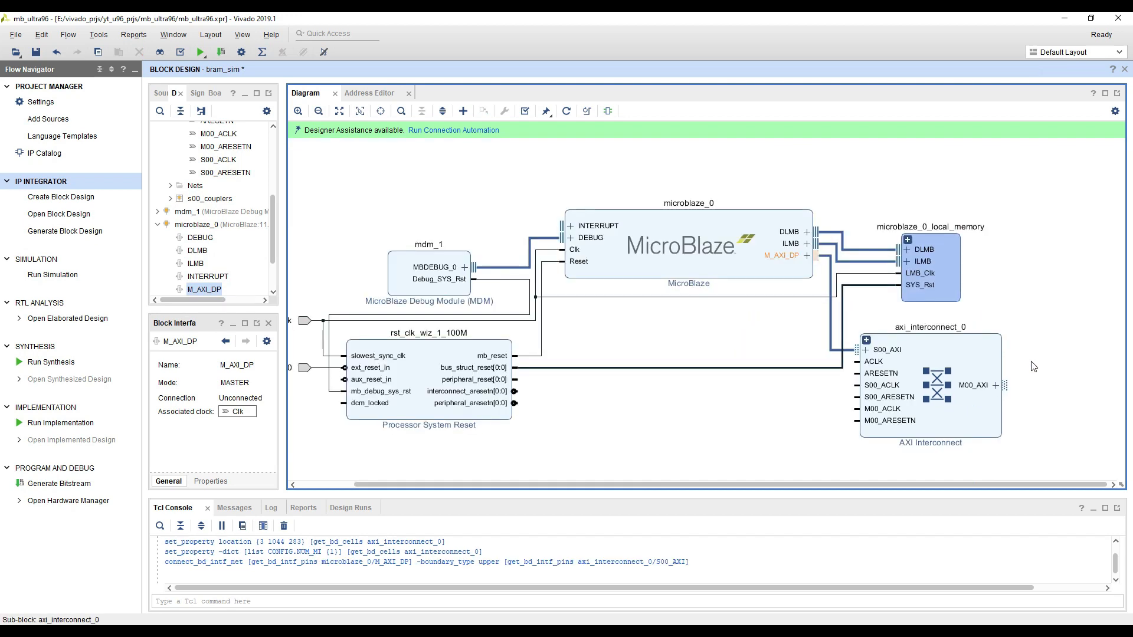
Connect the AXI Interconnect's ACLK, S00_ACLK and M00_ACLK pins to the microblaze_0_Clk net driven by the clk port
{"action": "scroll", "coordinate": [875, 363], "scroll_direction": "up", "scroll_amount": 1}
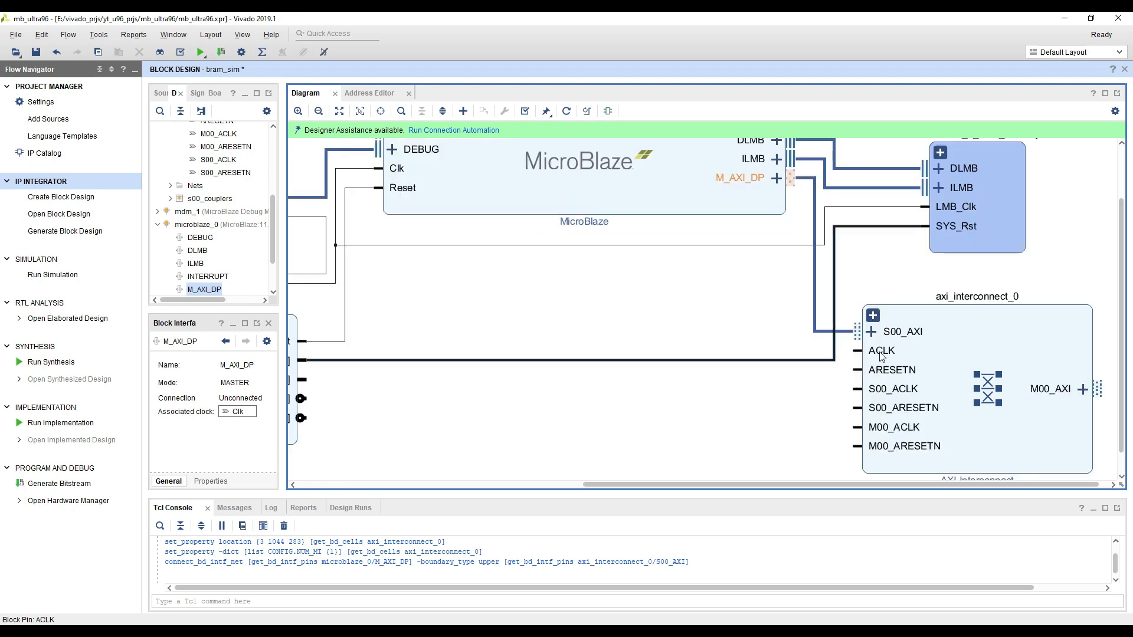
{"action": "left_click", "coordinate": [881, 353]}
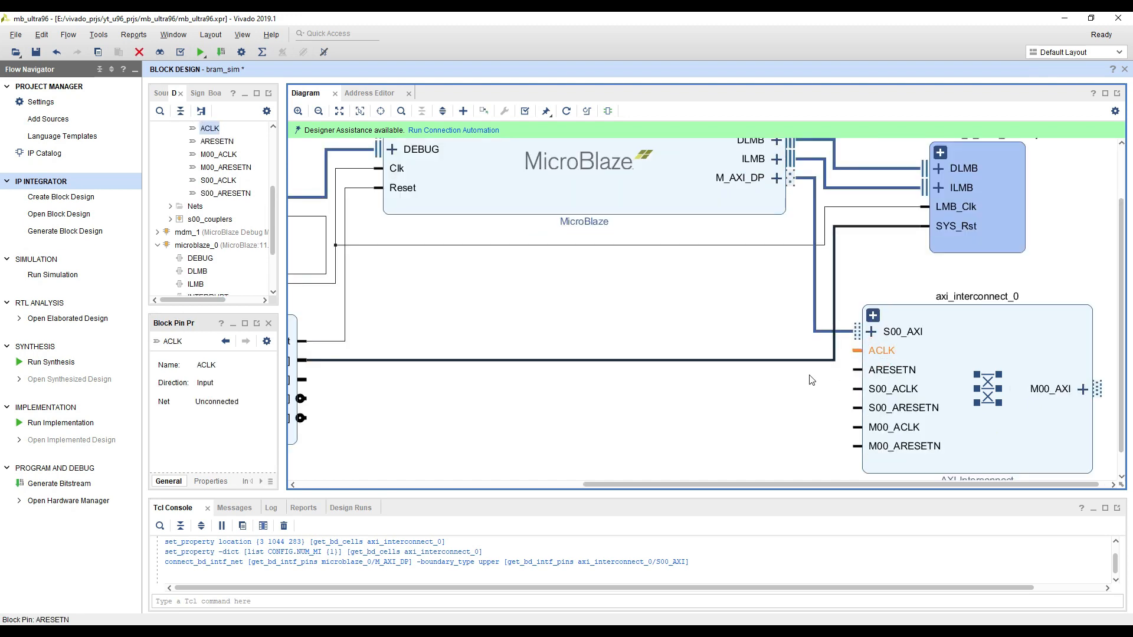
{"action": "left_click", "coordinate": [841, 208]}
{"action": "scroll", "coordinate": [652, 297], "scroll_direction": "down", "scroll_amount": 2}
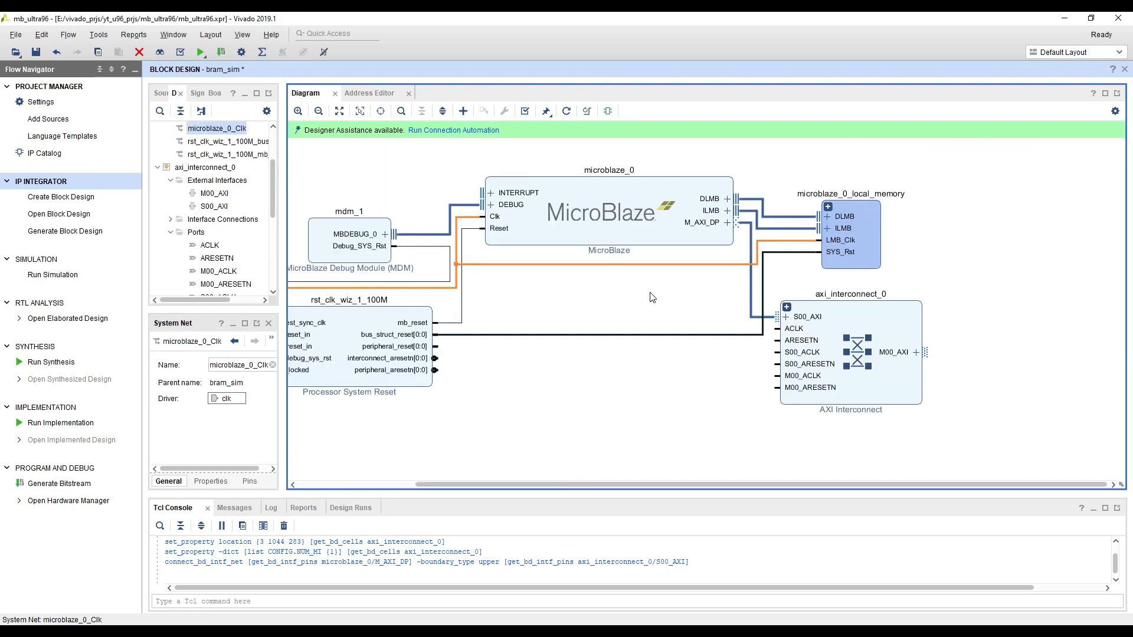
{"action": "left_click_drag", "start_coordinate": [554, 306], "coordinate": [689, 319]}
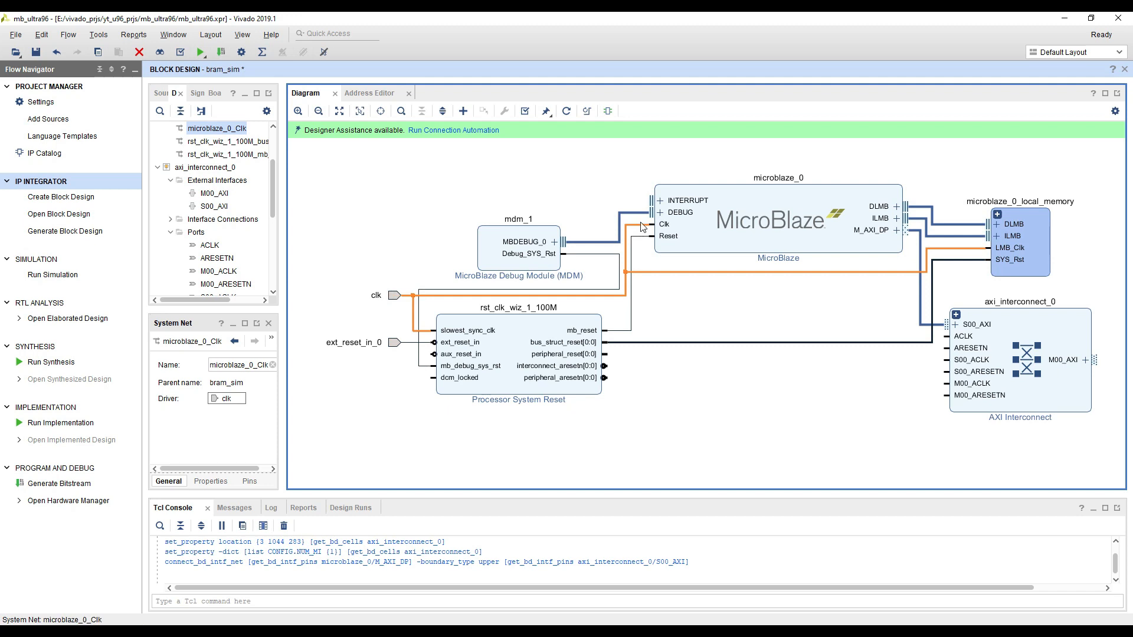
{"action": "left_click_drag", "start_coordinate": [878, 314], "coordinate": [636, 328]}
{"action": "scroll", "coordinate": [704, 333], "scroll_direction": "up", "scroll_amount": 2}
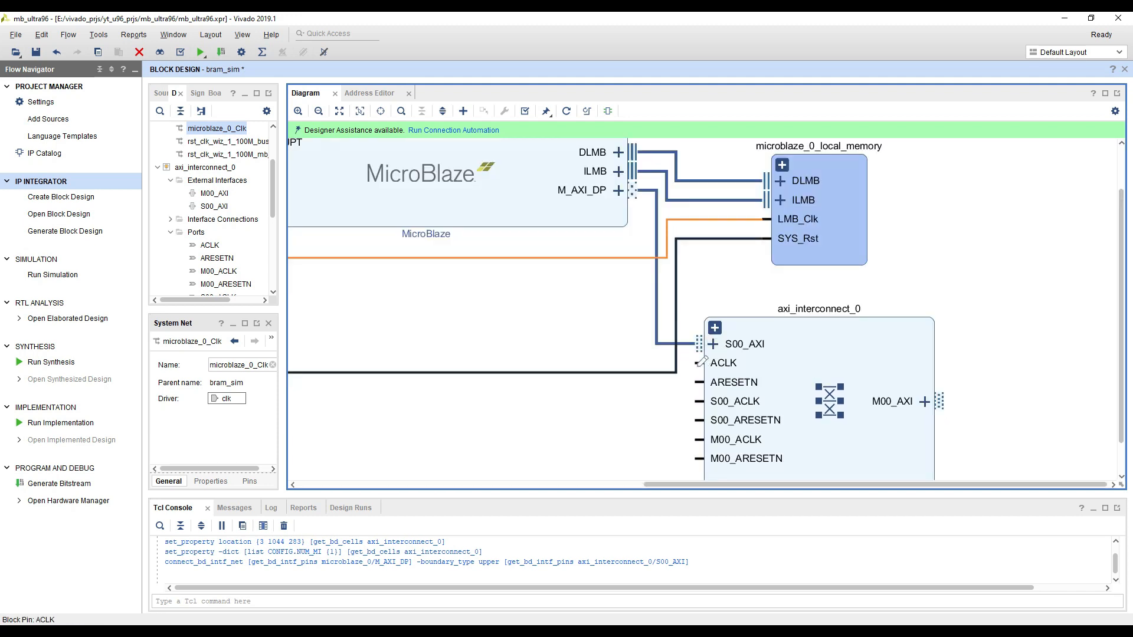
{"action": "left_click_drag", "start_coordinate": [699, 362], "coordinate": [667, 258]}
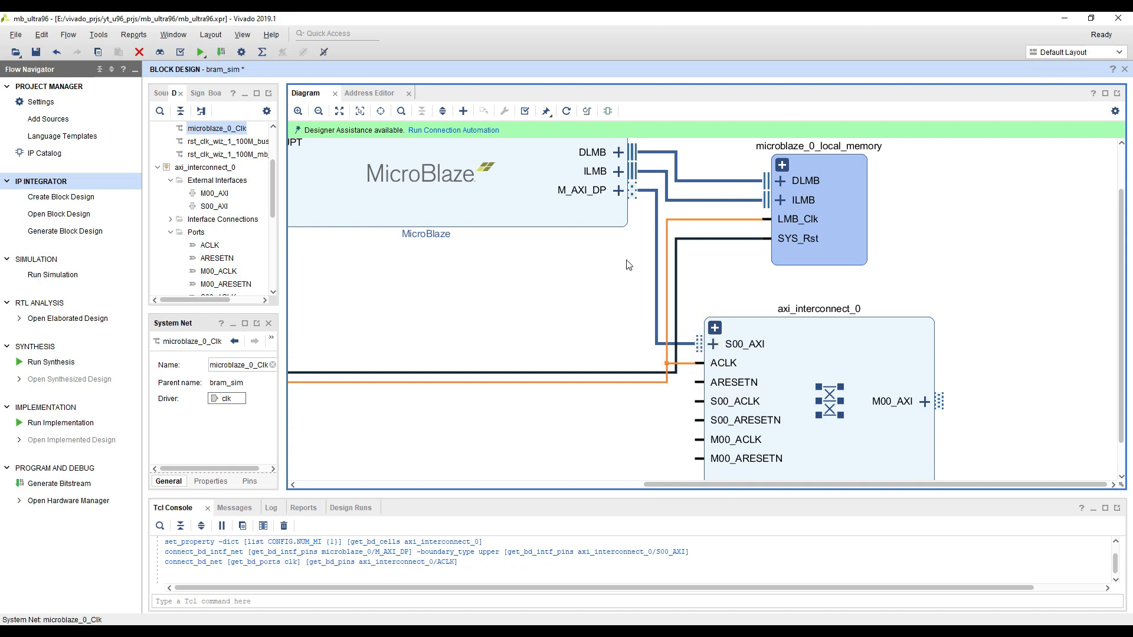
{"action": "left_click_drag", "start_coordinate": [699, 401], "coordinate": [667, 386]}
{"action": "left_click_drag", "start_coordinate": [699, 439], "coordinate": [667, 413]}
Connect interconnect_aresetn of rst_clk_wiz_1_100M to the AXI Interconnect's ARESETN, S00_ARESETN and M00_ARESETN pins
{"action": "scroll", "coordinate": [645, 452], "scroll_direction": "down", "scroll_amount": 2}
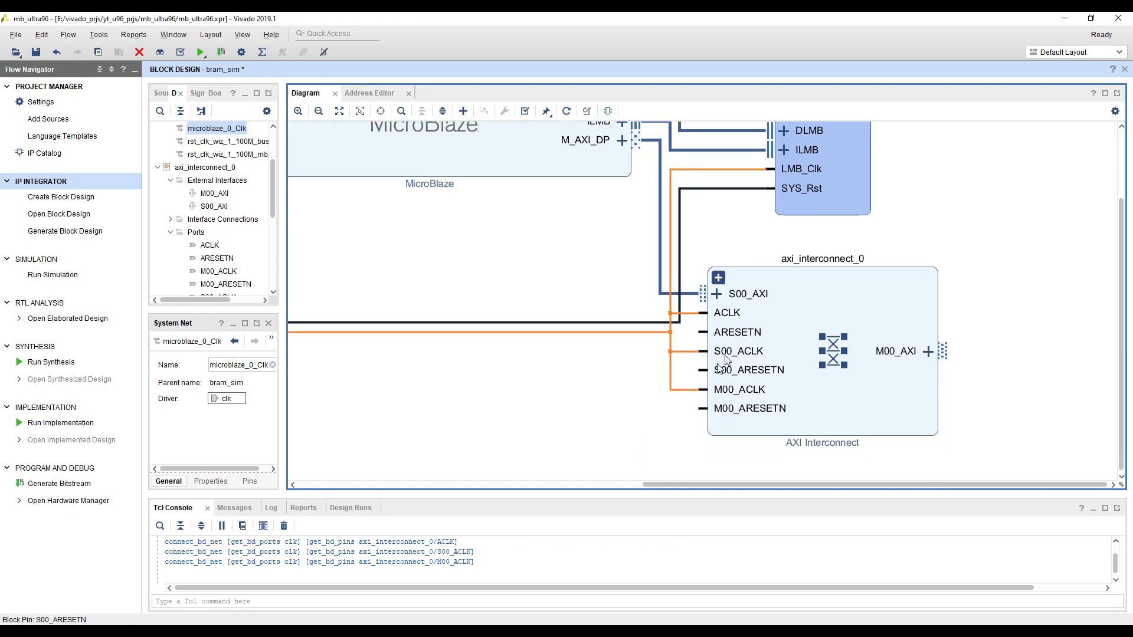
{"action": "left_click", "coordinate": [736, 332]}
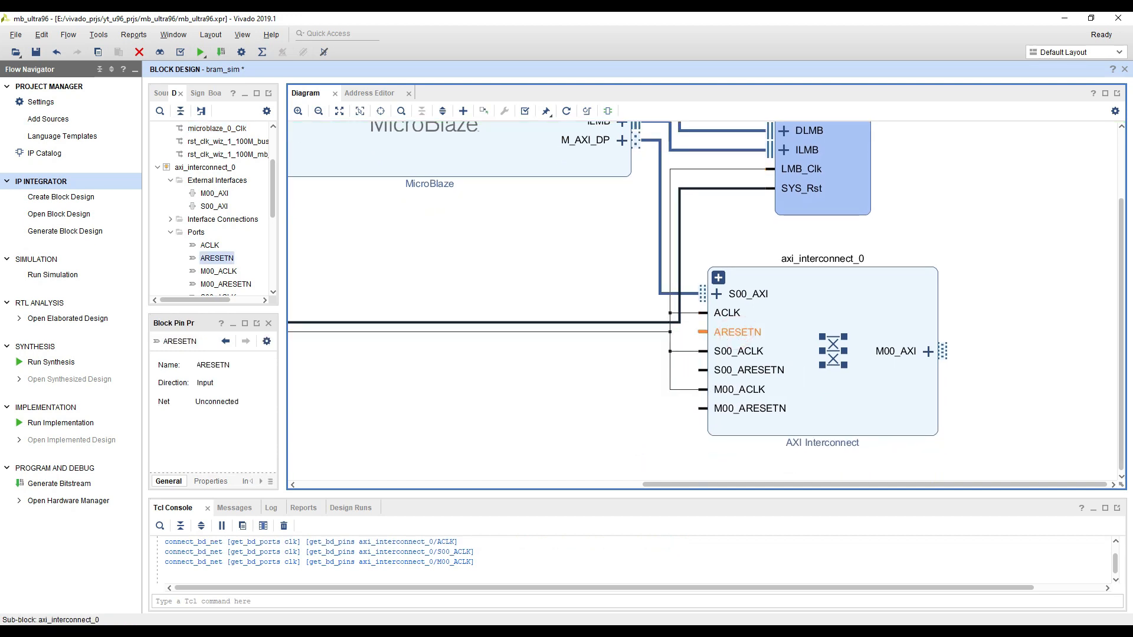
{"action": "left_click_drag", "start_coordinate": [557, 413], "coordinate": [785, 389]}
{"action": "left_click_drag", "start_coordinate": [451, 354], "coordinate": [509, 353]}
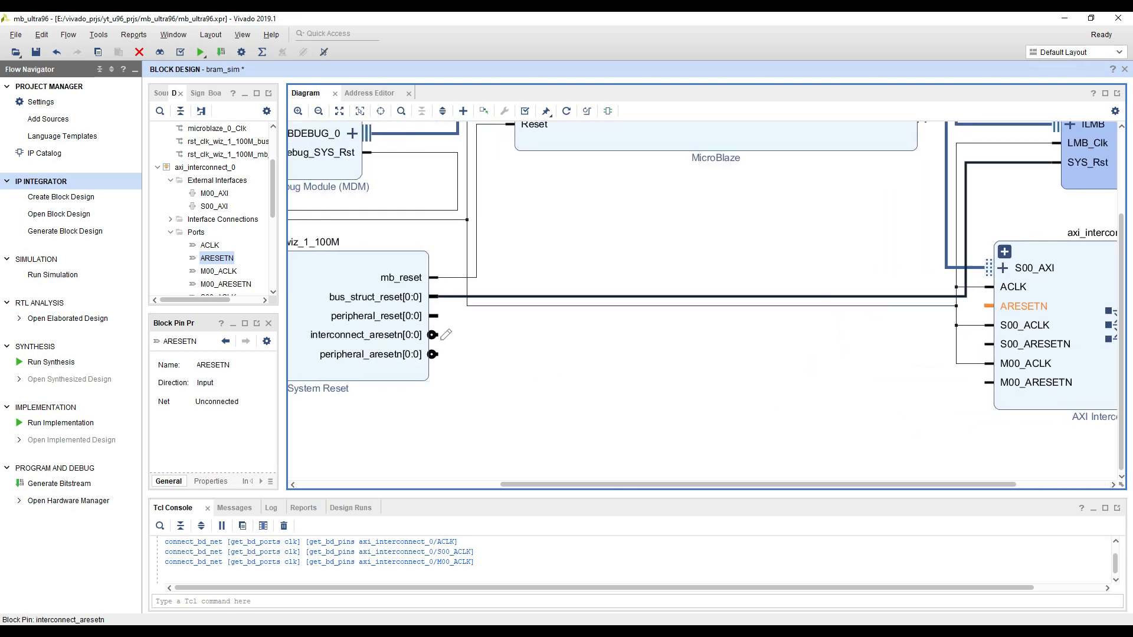
{"action": "left_click_drag", "start_coordinate": [440, 337], "coordinate": [994, 344]}
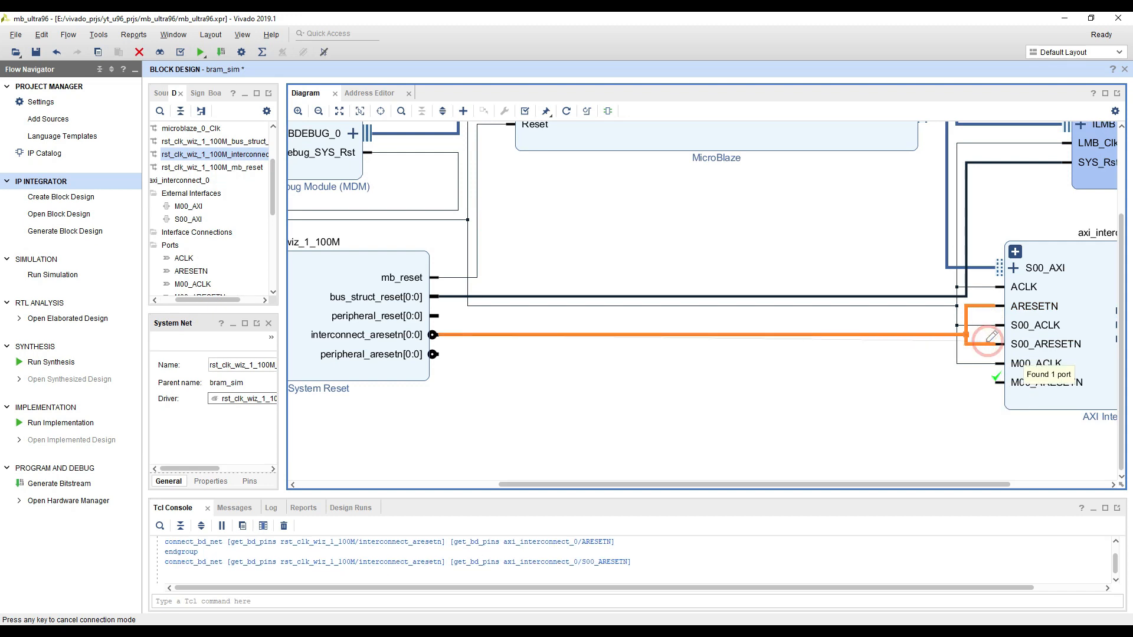
{"action": "left_click", "coordinate": [996, 374]}
{"action": "key", "text": "Escape"}
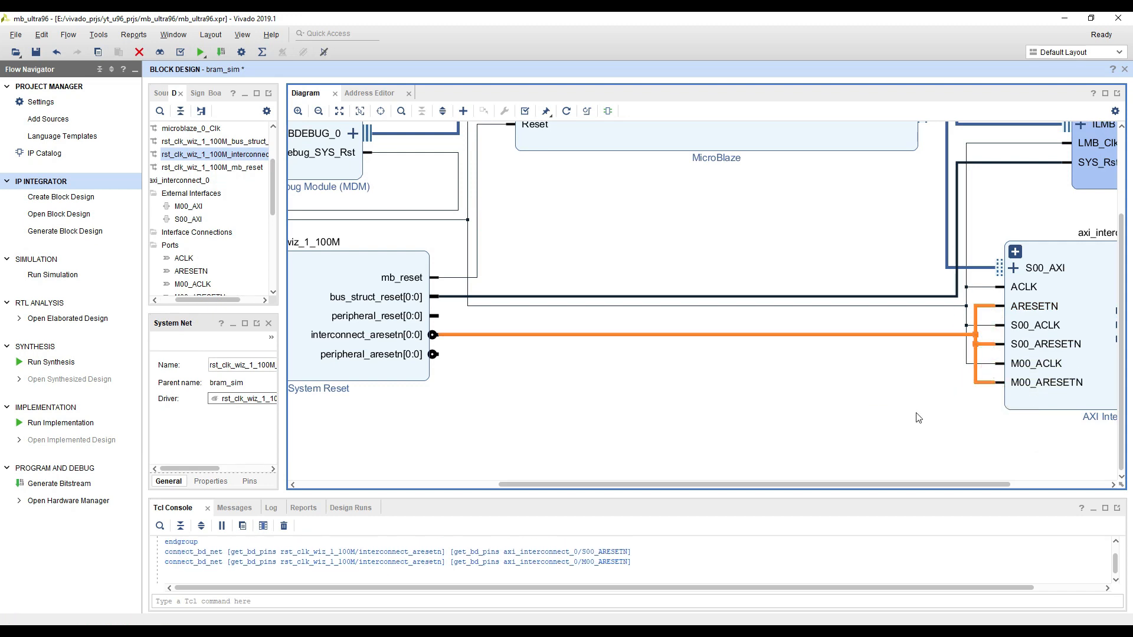
Search the IP catalog for "block" and add a Block Memory Generator to the block design
{"action": "left_click_drag", "start_coordinate": [915, 413], "coordinate": [880, 412]}
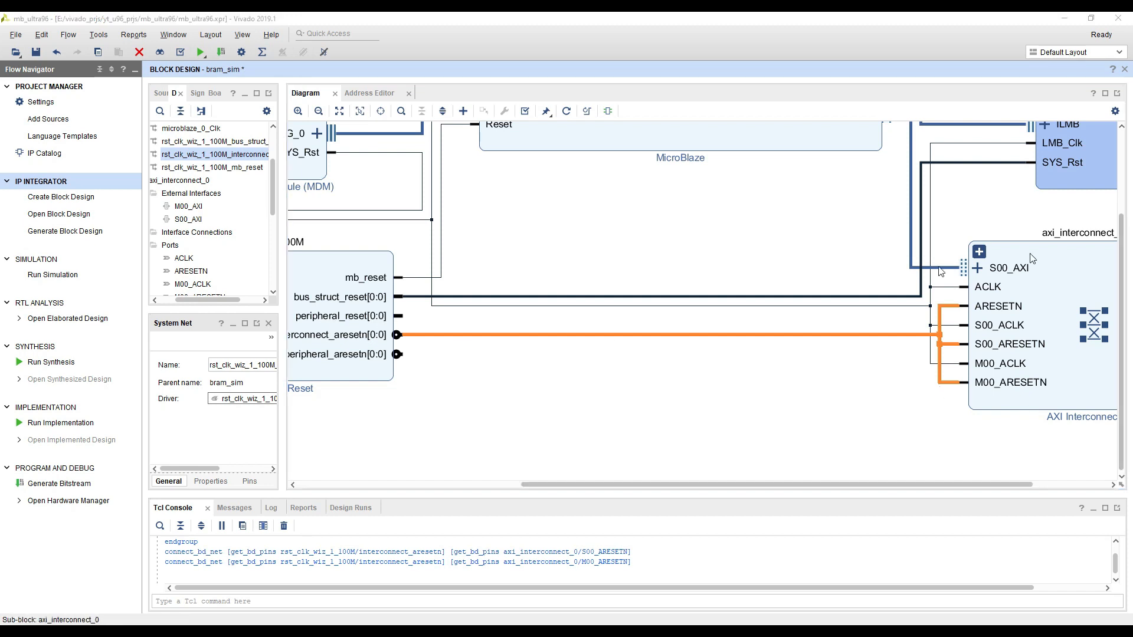
{"action": "scroll", "coordinate": [684, 356], "scroll_direction": "down", "scroll_amount": 2}
{"action": "left_click_drag", "start_coordinate": [835, 426], "coordinate": [631, 396]}
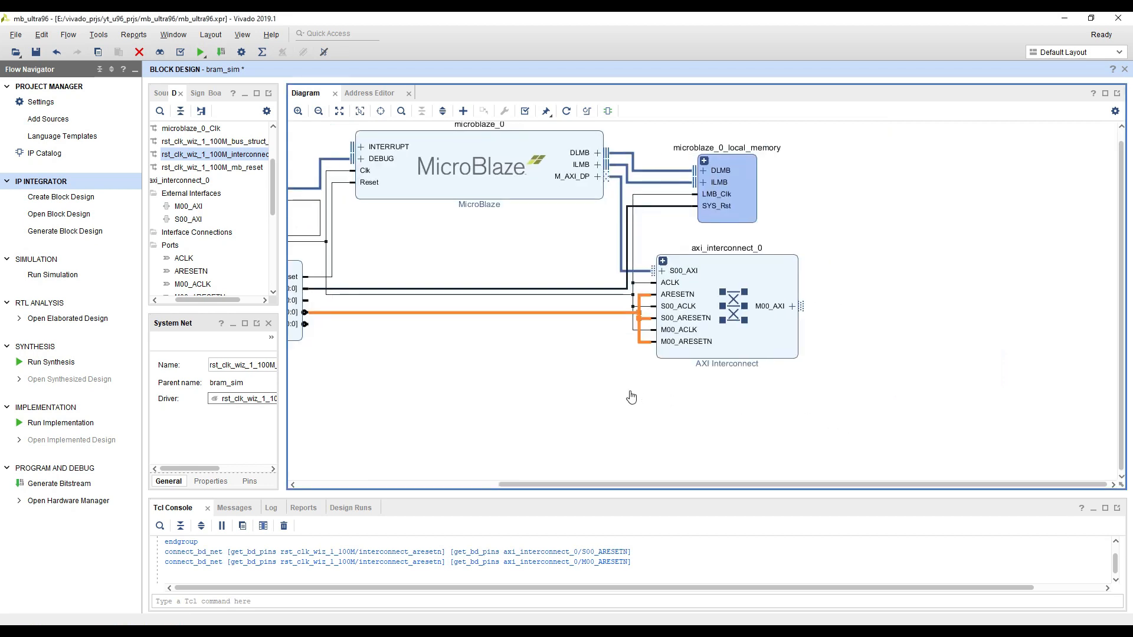
{"action": "scroll", "coordinate": [788, 381], "scroll_direction": "down", "scroll_amount": 2}
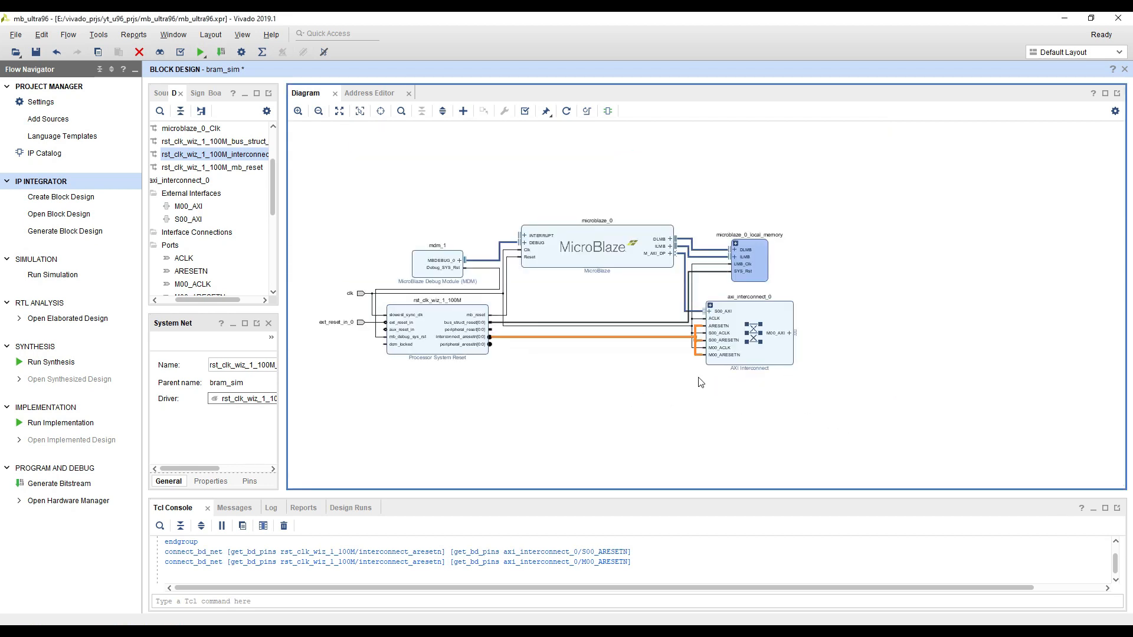
{"action": "left_click", "coordinate": [857, 323]}
{"action": "right_click", "coordinate": [901, 307]}
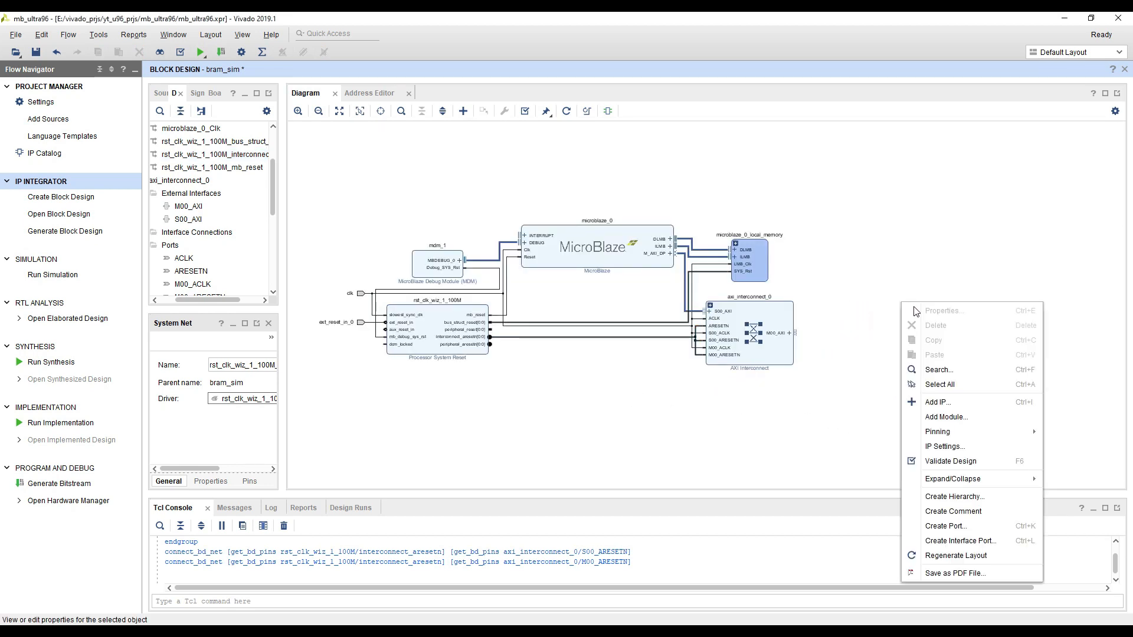
{"action": "left_click", "coordinate": [916, 404]}
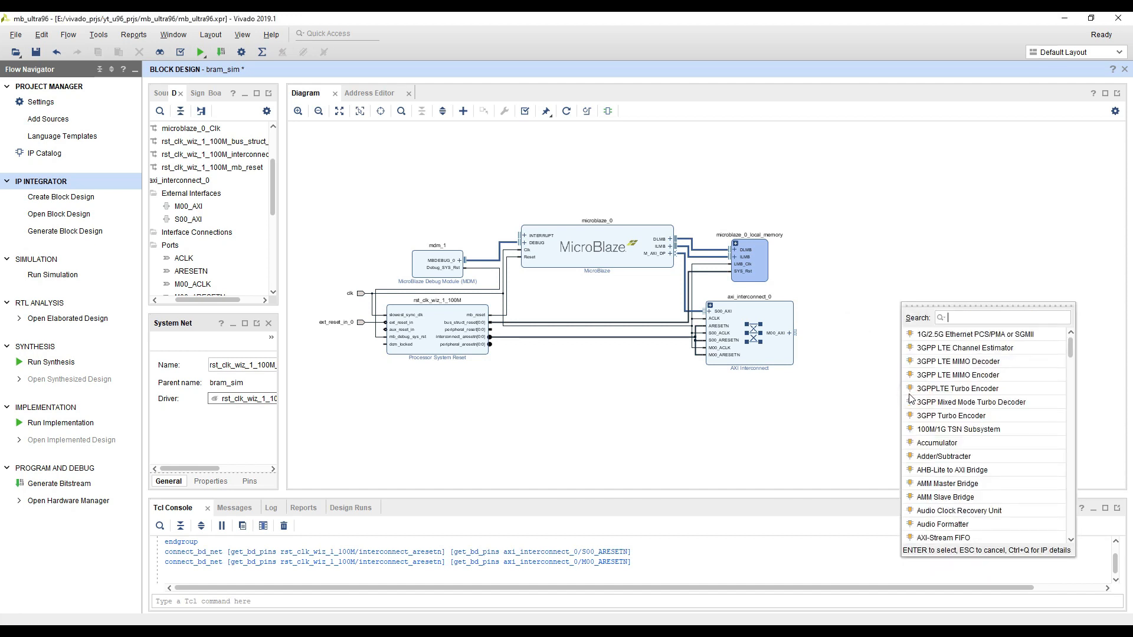
{"action": "type", "text": "block"}
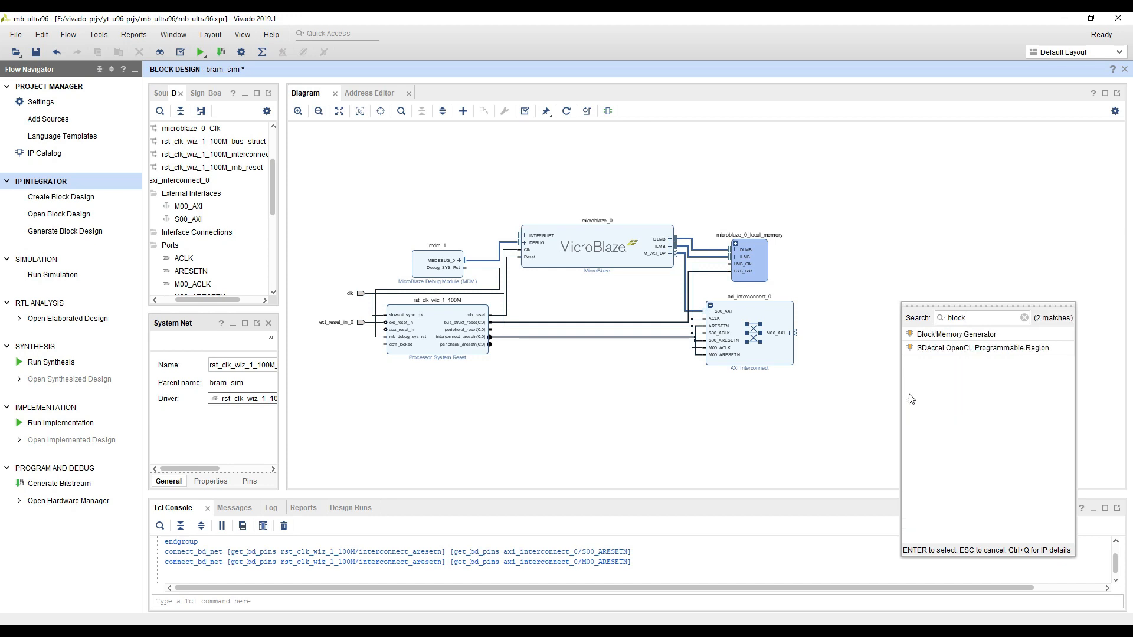
{"action": "double_click", "coordinate": [954, 335]}
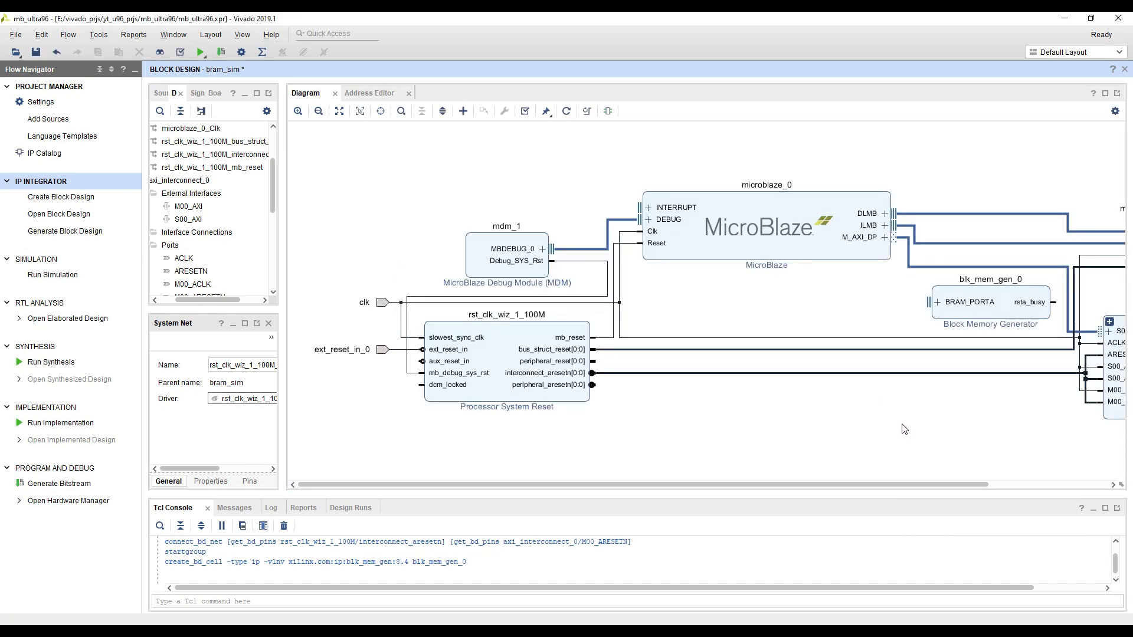
Move blk_mem_gen_0 to the right of the AXI Interconnect, leaving a wide gap between the two blocks
{"action": "left_click_drag", "start_coordinate": [914, 426], "coordinate": [509, 374]}
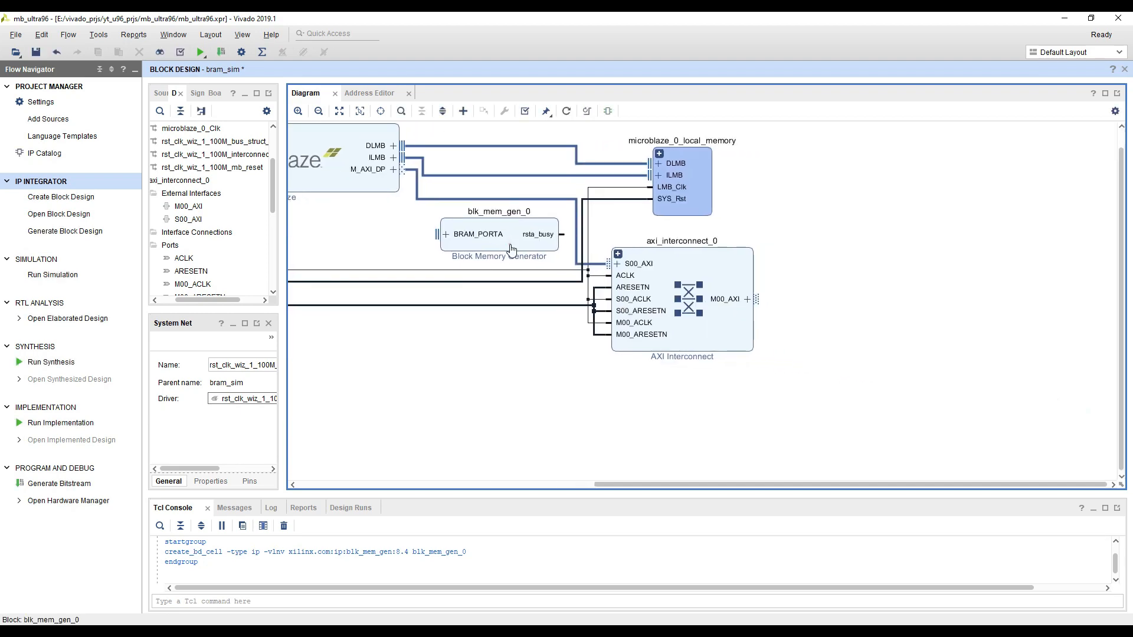
{"action": "left_click_drag", "start_coordinate": [501, 247], "coordinate": [924, 320]}
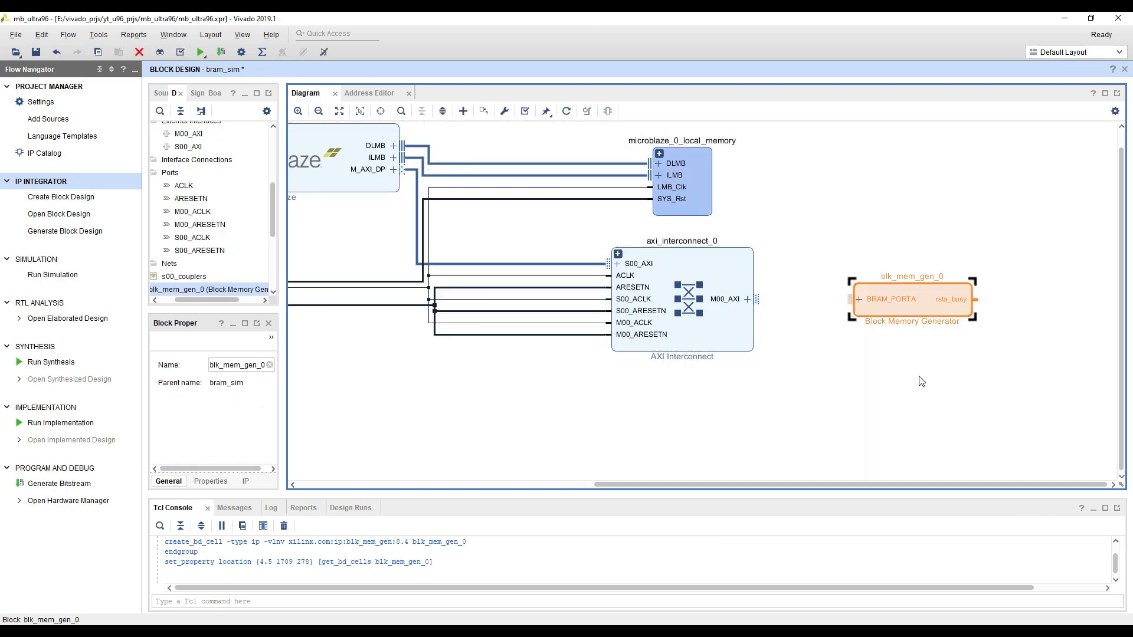
{"action": "left_click_drag", "start_coordinate": [885, 384], "coordinate": [759, 363]}
{"action": "left_click_drag", "start_coordinate": [804, 293], "coordinate": [918, 289]}
Re-customize blk_mem_gen_0 to disable the Enable Safety Circuit option, after reviewing its Port A options
{"action": "double_click", "coordinate": [916, 287]}
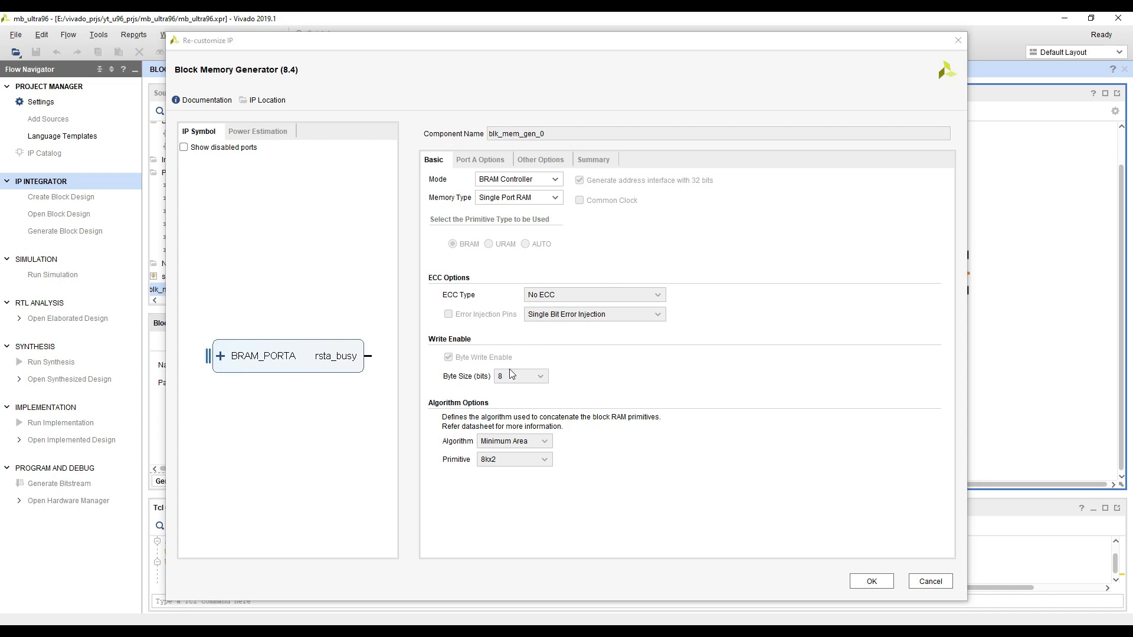
{"action": "left_click", "coordinate": [474, 165]}
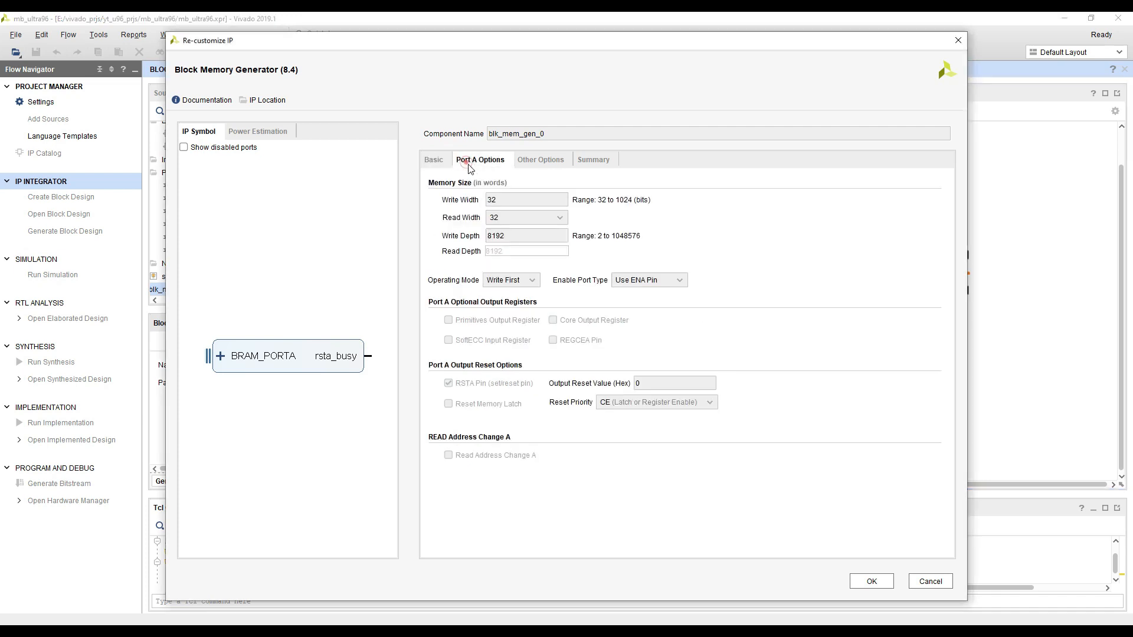
{"action": "left_click", "coordinate": [535, 164]}
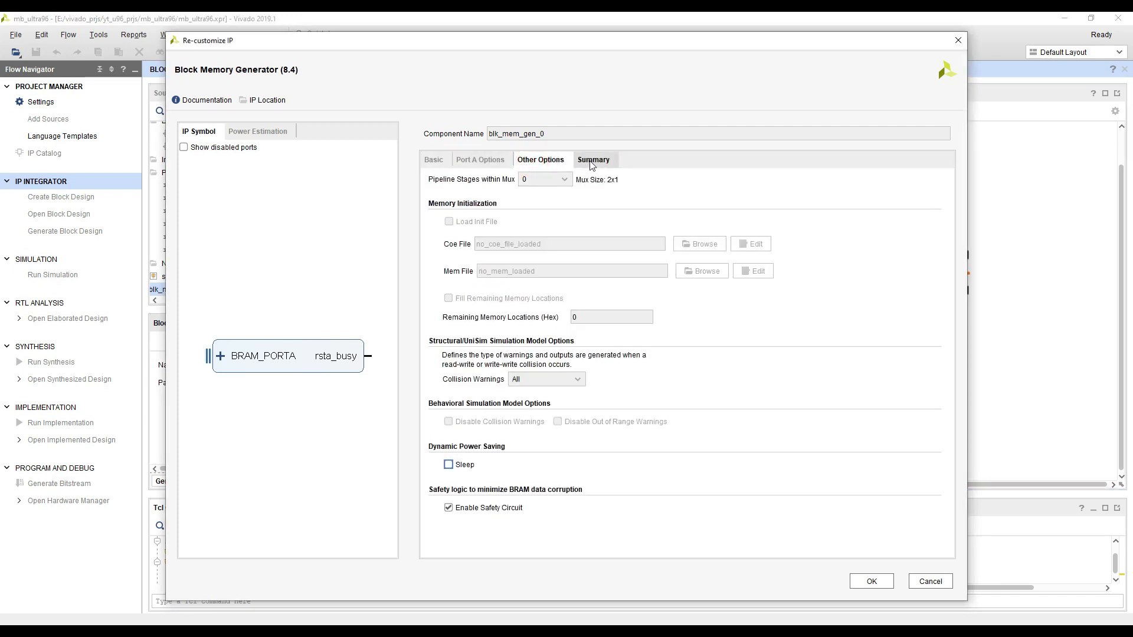
{"action": "left_click", "coordinate": [449, 508]}
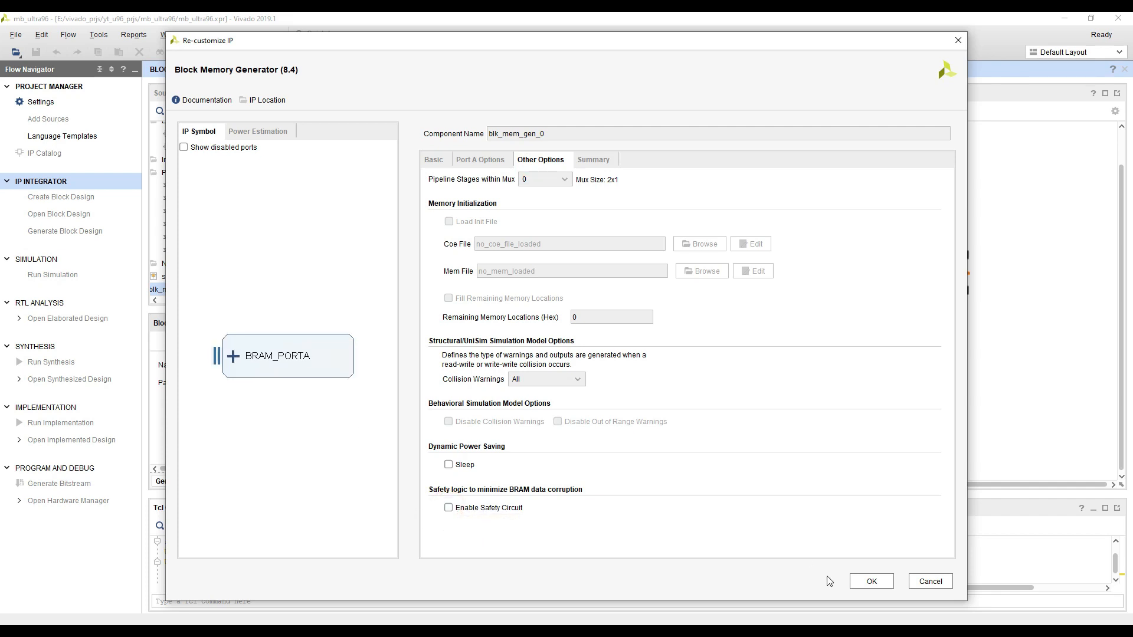
{"action": "left_click", "coordinate": [867, 581]}
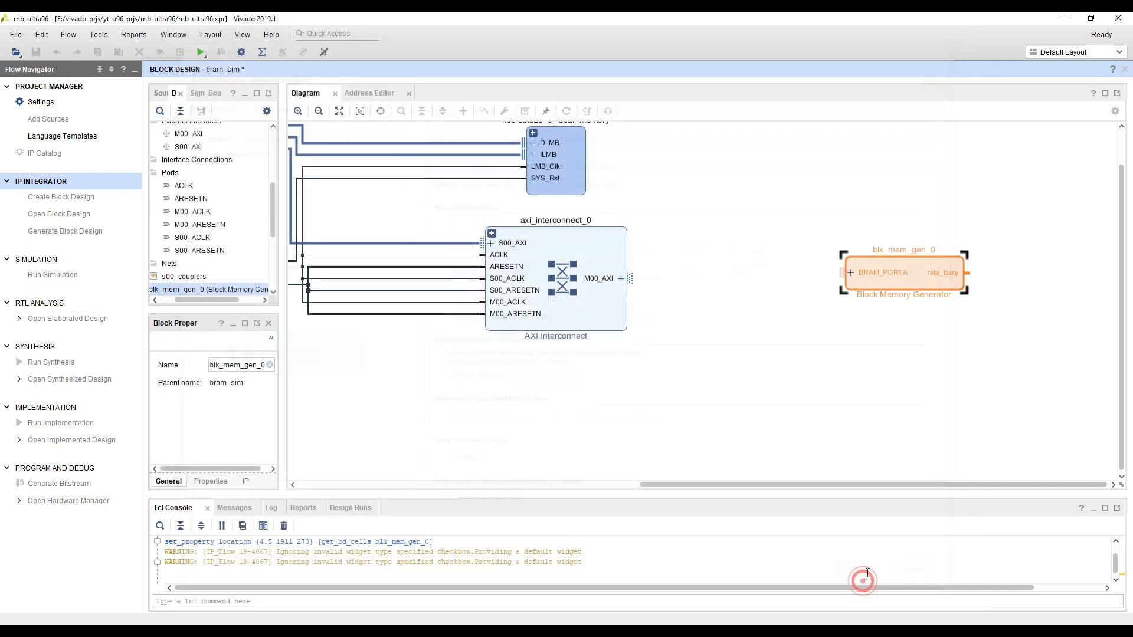
{"action": "left_click", "coordinate": [898, 340]}
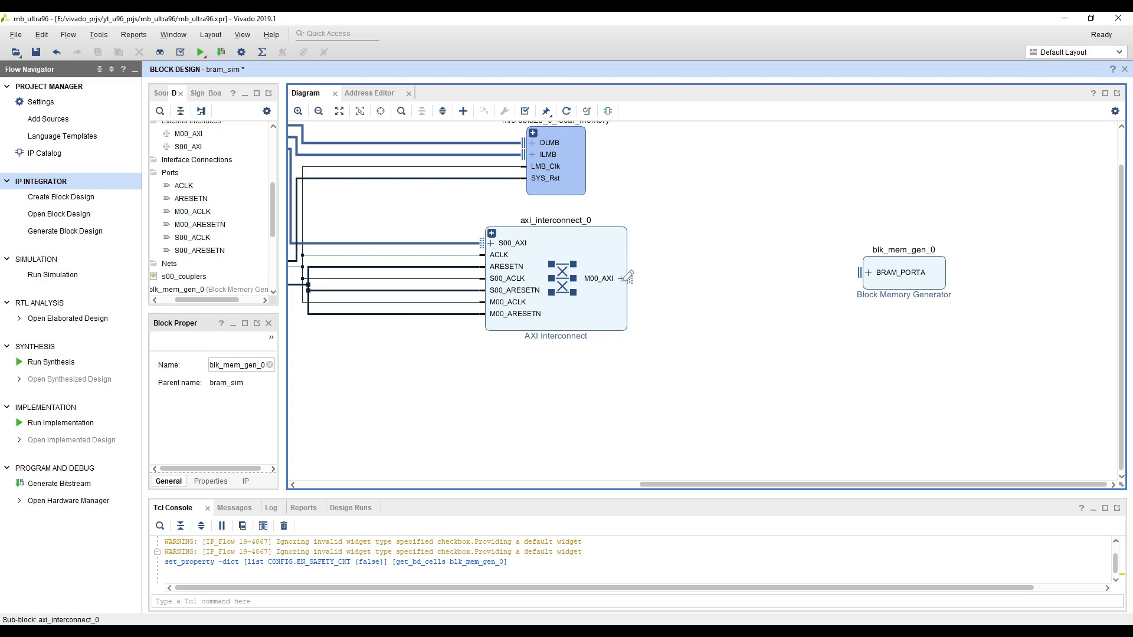
Examine the individual signals of the AXI Interconnect's M00_AXI interface and compare them with the memory's BRAM_PORTA
{"action": "left_click", "coordinate": [695, 278]}
{"action": "left_click", "coordinate": [622, 278]}
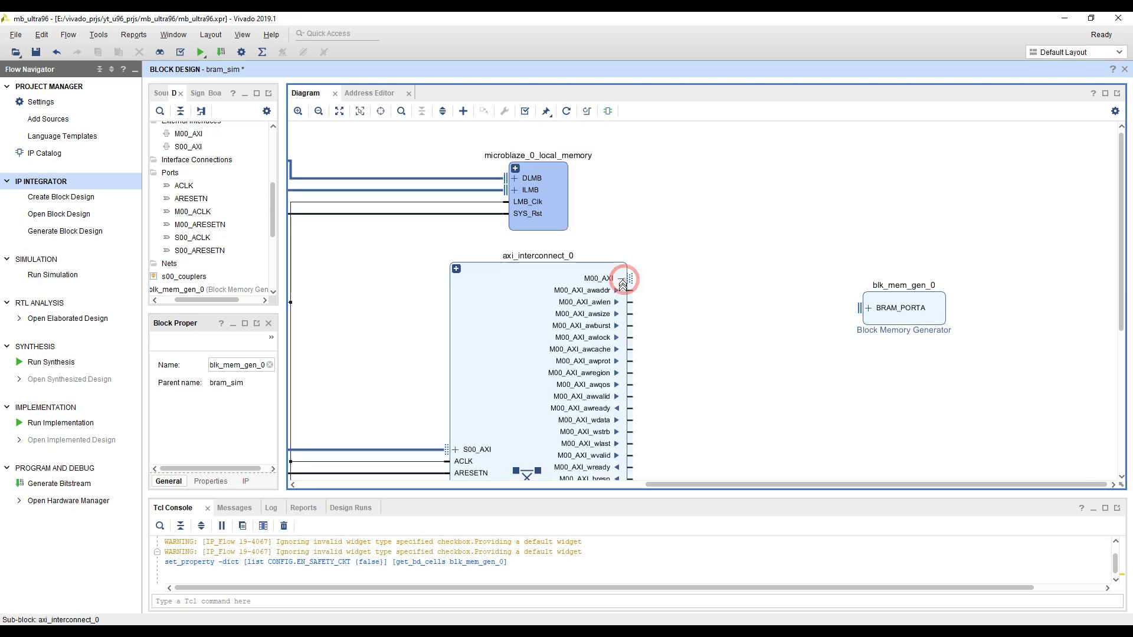
{"action": "scroll", "coordinate": [684, 293], "scroll_direction": "down", "scroll_amount": 3}
{"action": "scroll", "coordinate": [681, 289], "scroll_direction": "down", "scroll_amount": 1}
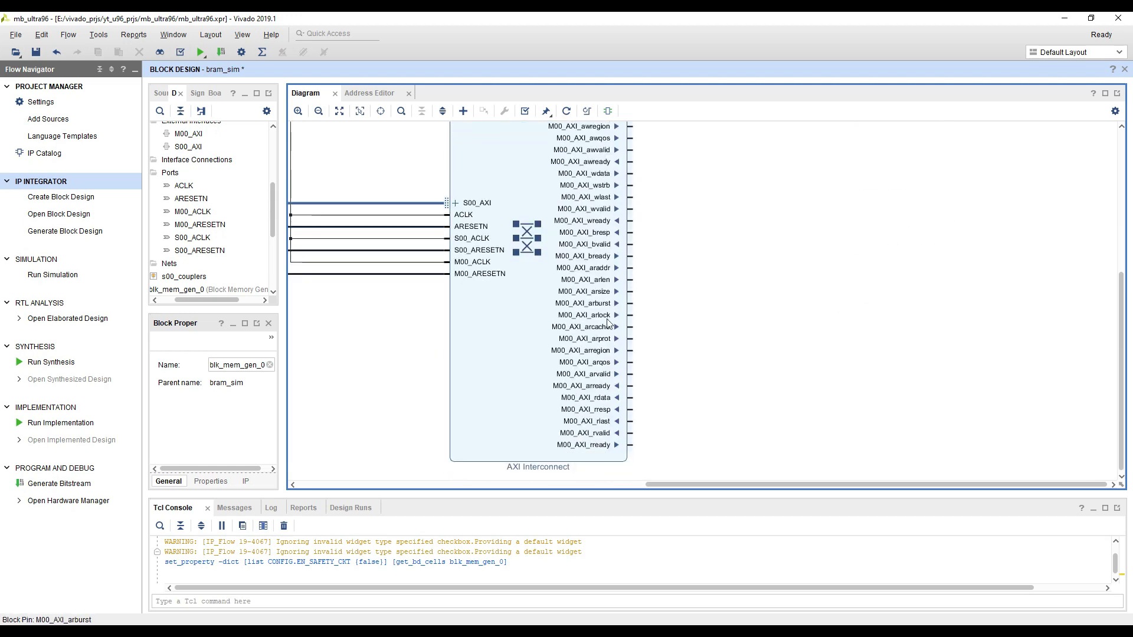
{"action": "scroll", "coordinate": [607, 413], "scroll_direction": "up", "scroll_amount": 3}
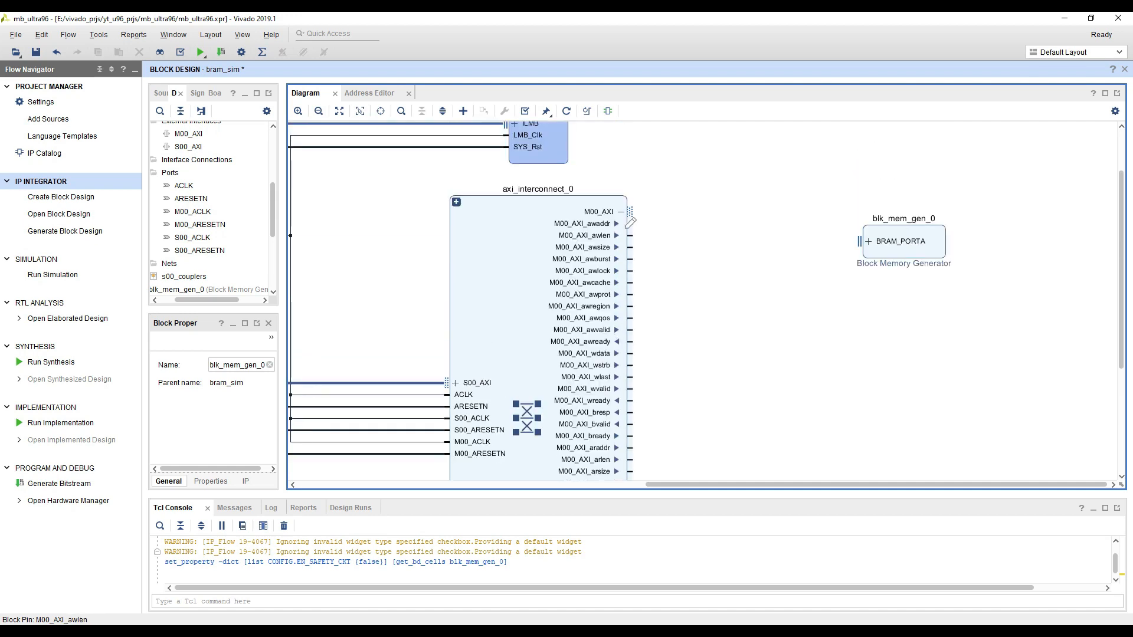
{"action": "left_click", "coordinate": [868, 241]}
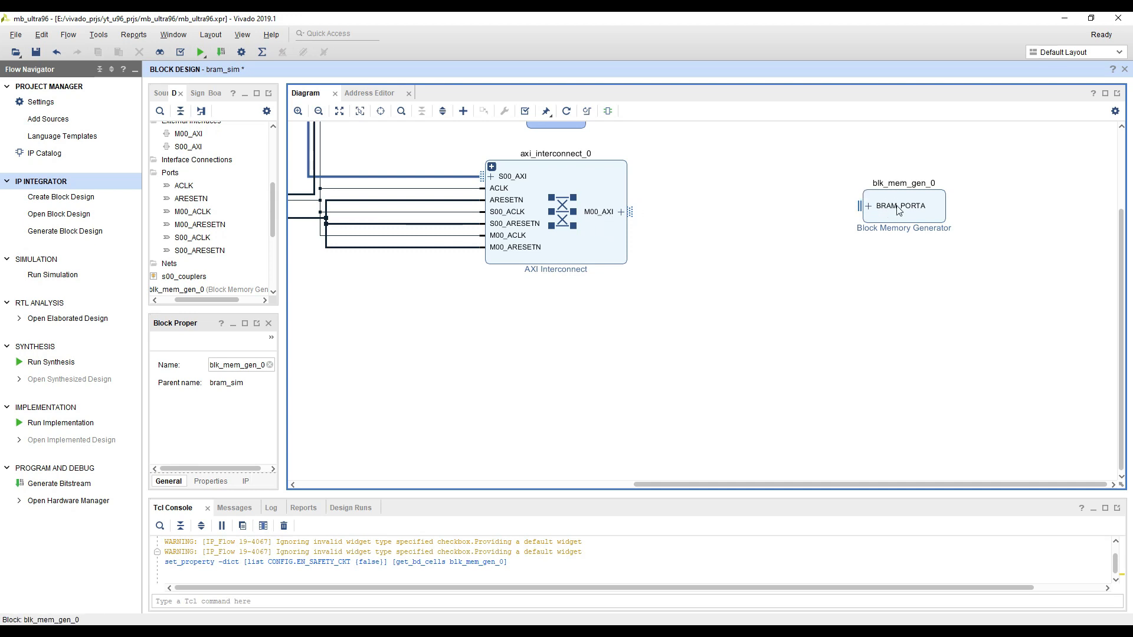
Search the IP catalog for "bram" and add an AXI BRAM Controller between the AXI Interconnect and the Block Memory Generator
{"action": "right_click", "coordinate": [748, 193]}
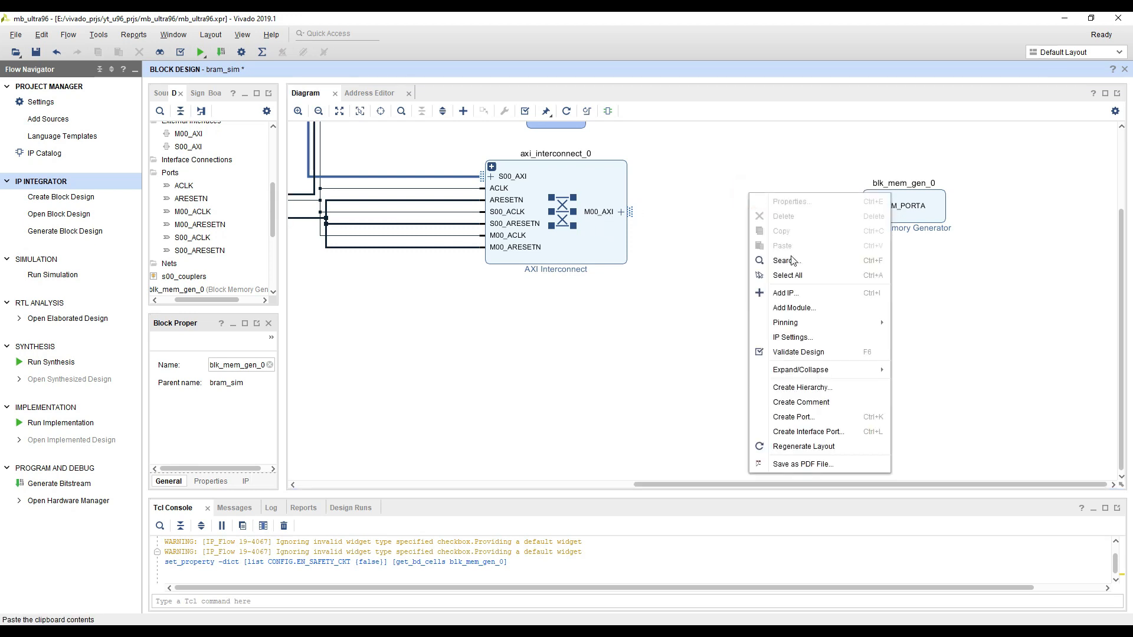
{"action": "left_click", "coordinate": [790, 294]}
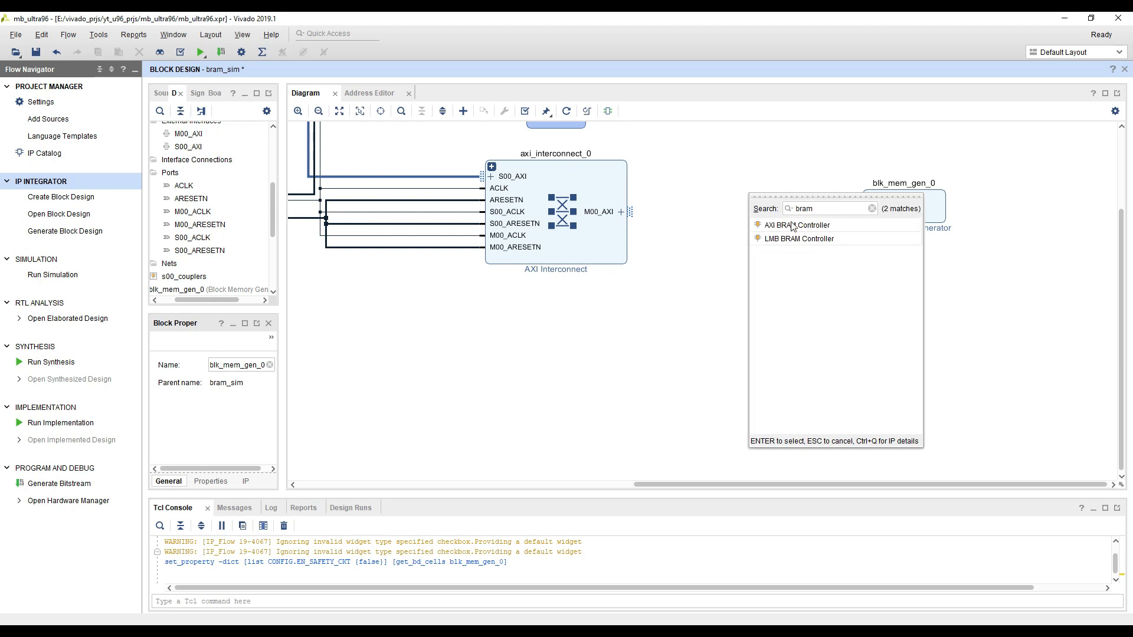
{"action": "double_click", "coordinate": [804, 229]}
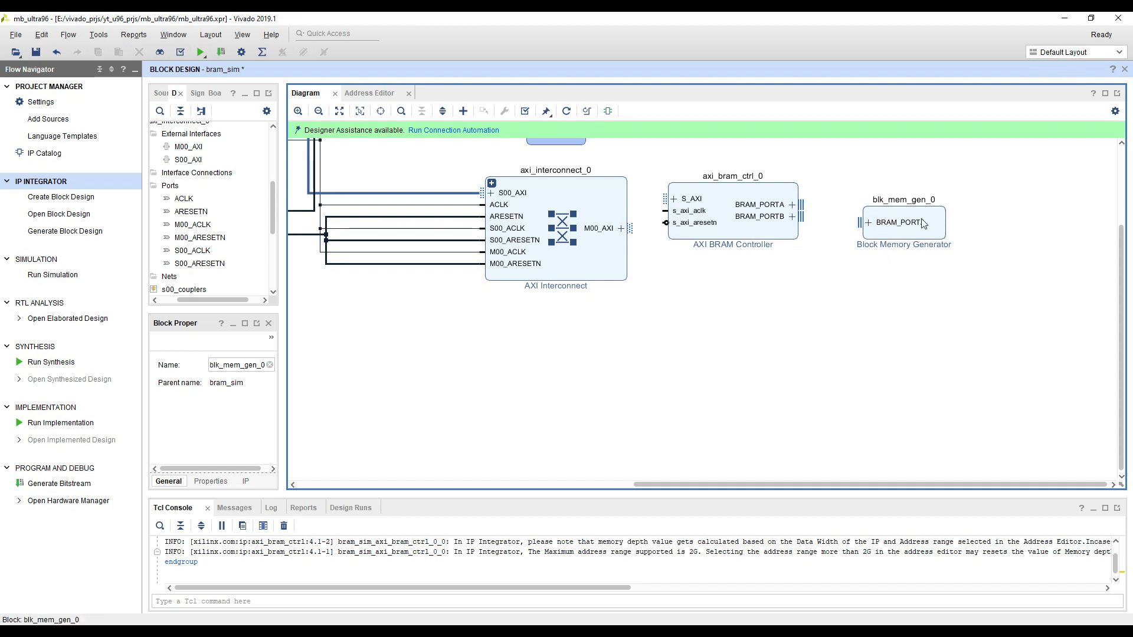
Re-customize axi_bram_ctrl_0 to use 1 BRAM interface, keeping the AXI4 protocol and 32-bit data width
{"action": "double_click", "coordinate": [737, 237]}
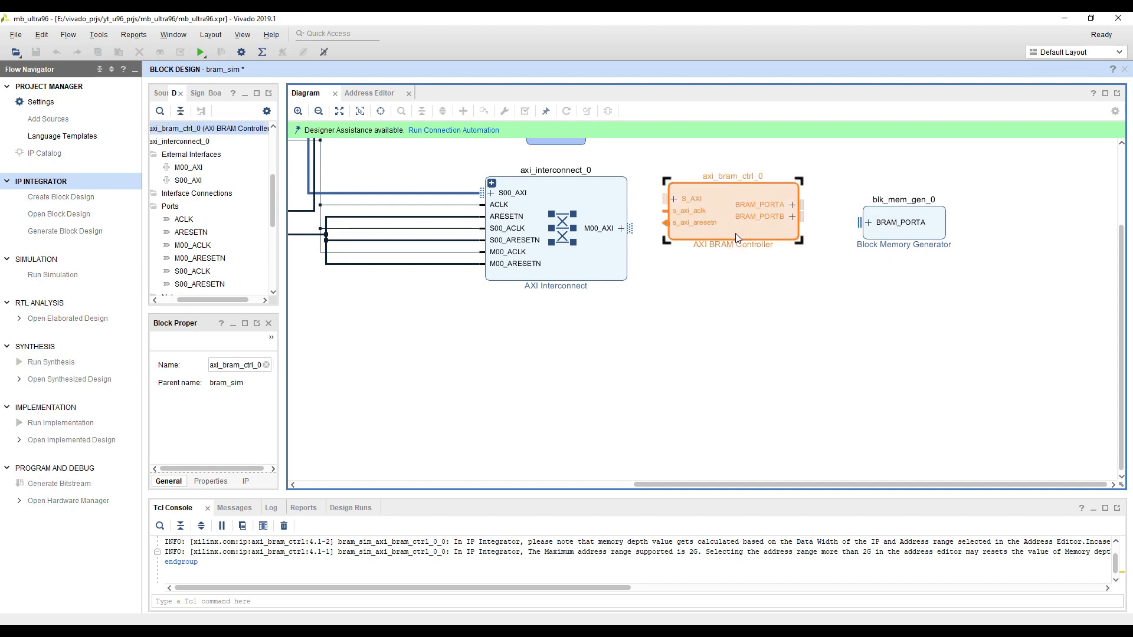
{"action": "left_click", "coordinate": [844, 104]}
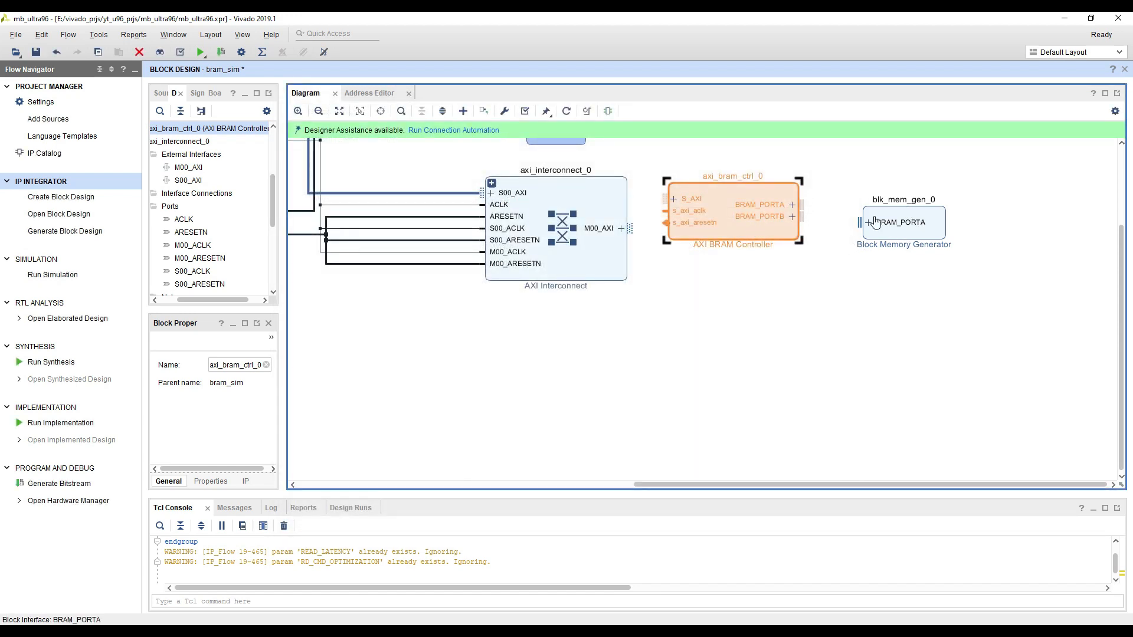
{"action": "double_click", "coordinate": [737, 234]}
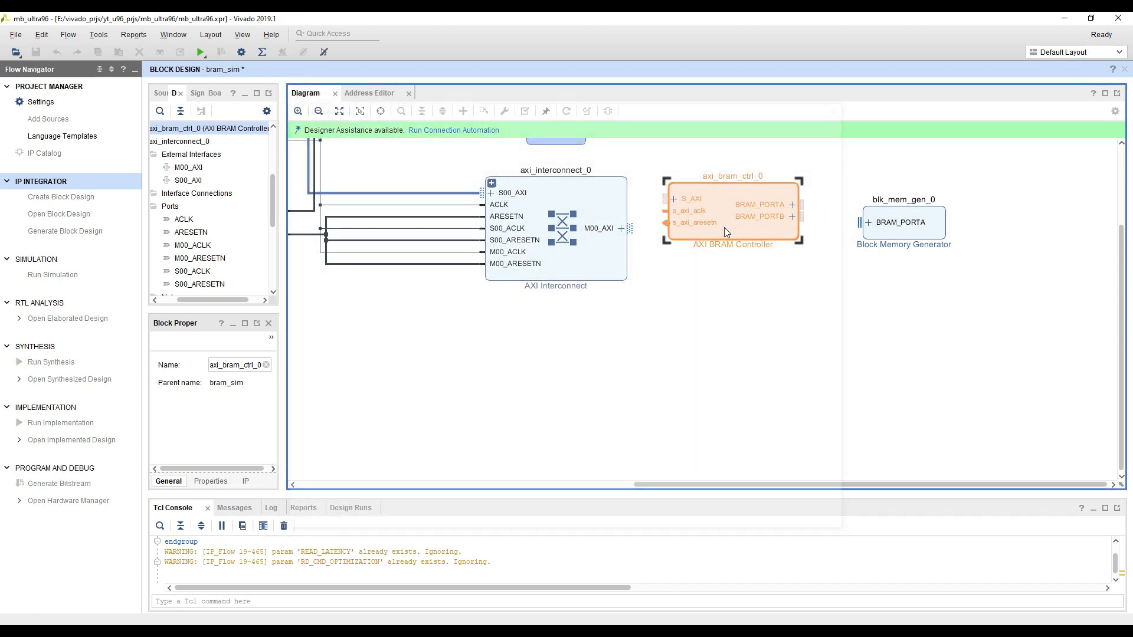
{"action": "scroll", "coordinate": [546, 315], "scroll_direction": "down", "scroll_amount": 3}
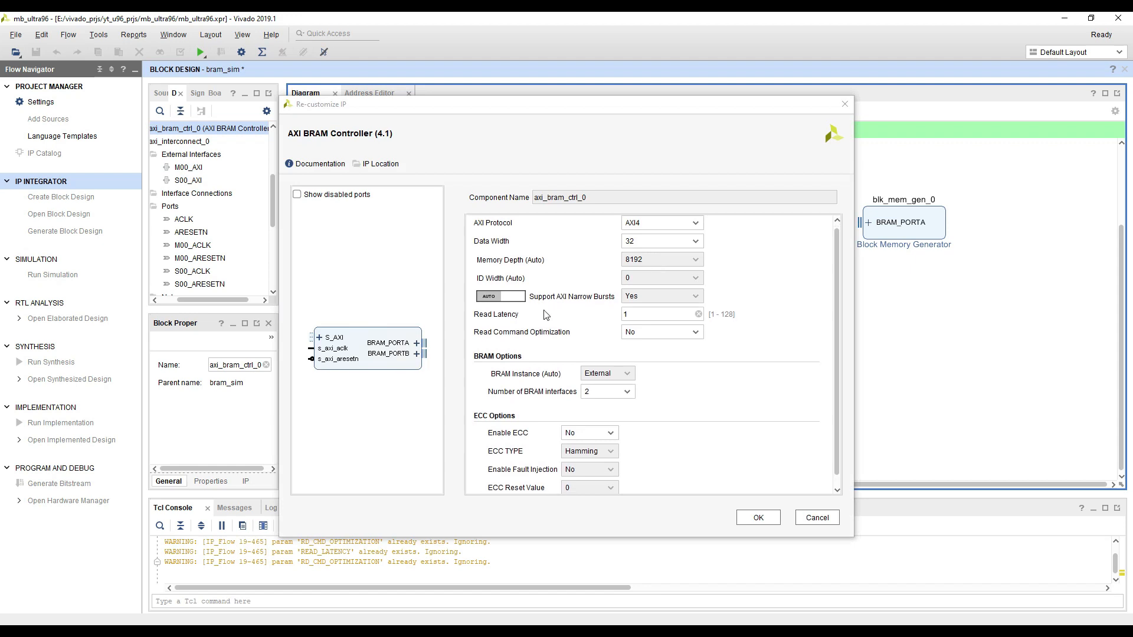
{"action": "left_click", "coordinate": [627, 390]}
{"action": "left_click", "coordinate": [609, 417]}
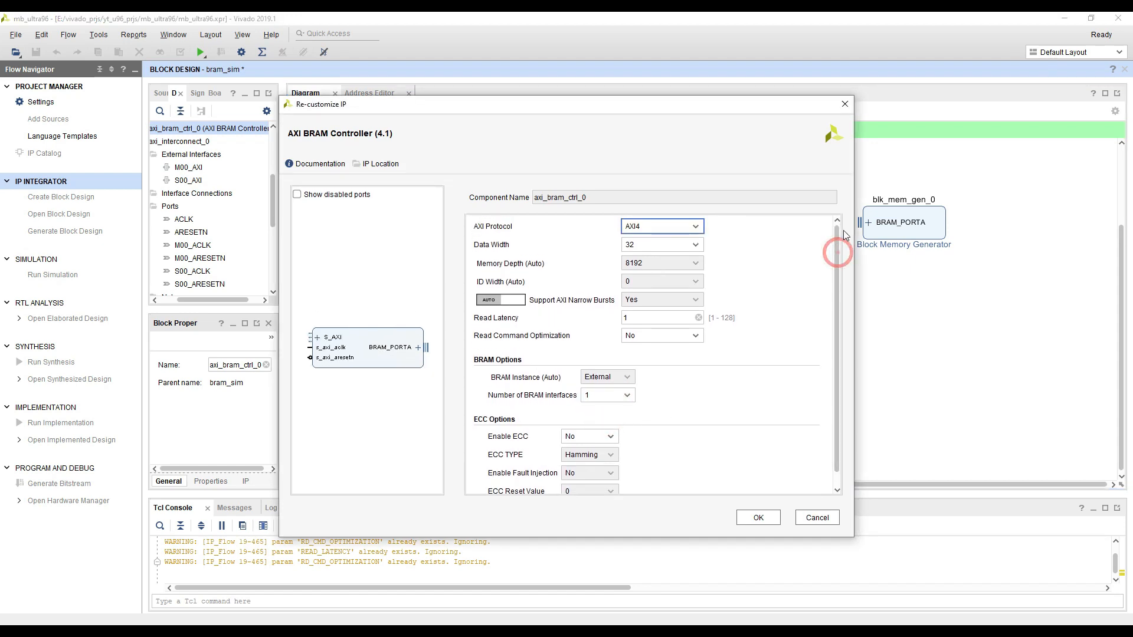
{"action": "scroll", "coordinate": [835, 247], "scroll_direction": "up", "scroll_amount": 3}
{"action": "left_click_drag", "start_coordinate": [851, 539], "coordinate": [885, 551]}
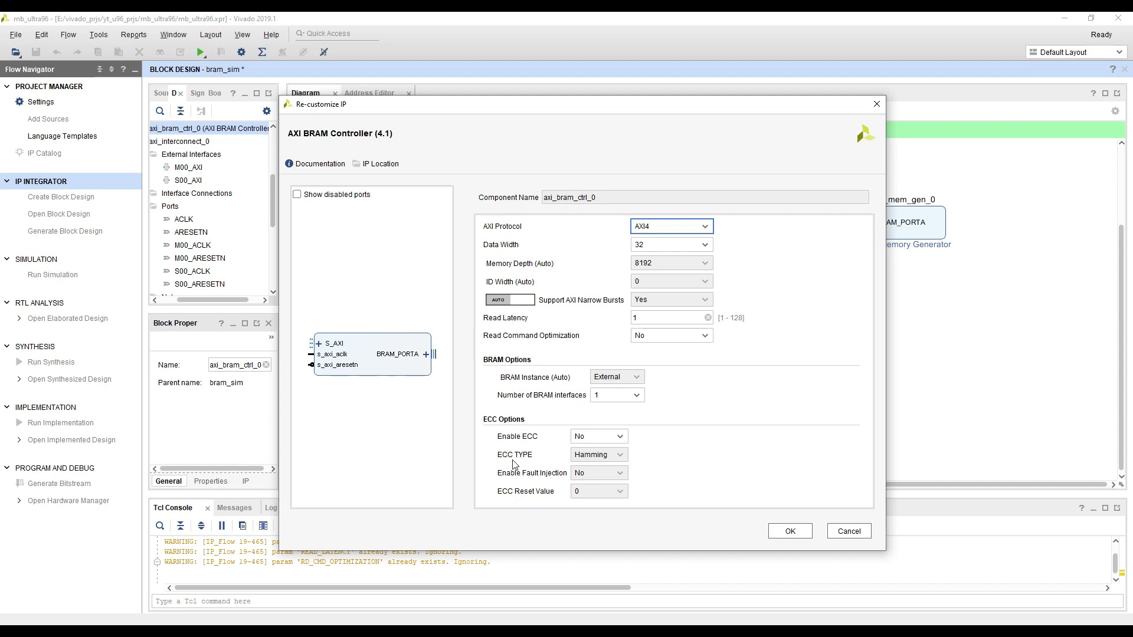
{"action": "left_click", "coordinate": [788, 533]}
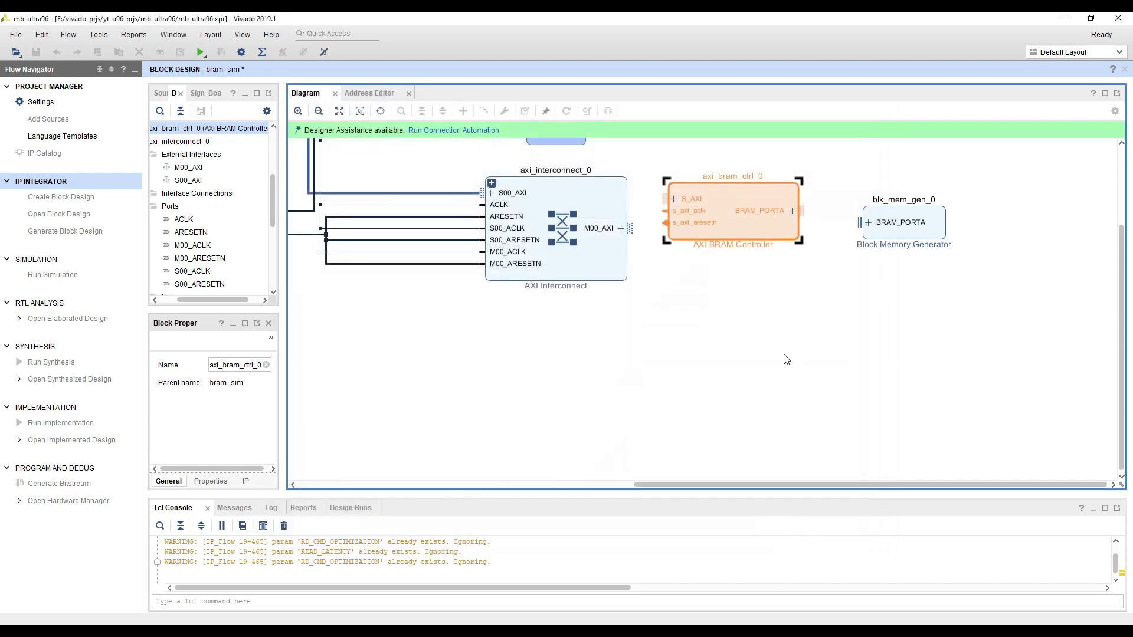
Connect the interconnect's M00_AXI to the BRAM controller's S_AXI, and the controller's BRAM_PORTA to blk_mem_gen_0's BRAM_PORTA
{"action": "left_click", "coordinate": [684, 271]}
{"action": "left_click_drag", "start_coordinate": [669, 198], "coordinate": [638, 229]}
{"action": "mouse_move", "coordinate": [666, 286]}
{"action": "left_mouse_down"}
{"action": "mouse_move", "coordinate": [654, 286]}
{"action": "mouse_move", "coordinate": [650, 308]}
{"action": "mouse_move", "coordinate": [665, 250]}
{"action": "left_mouse_up"}
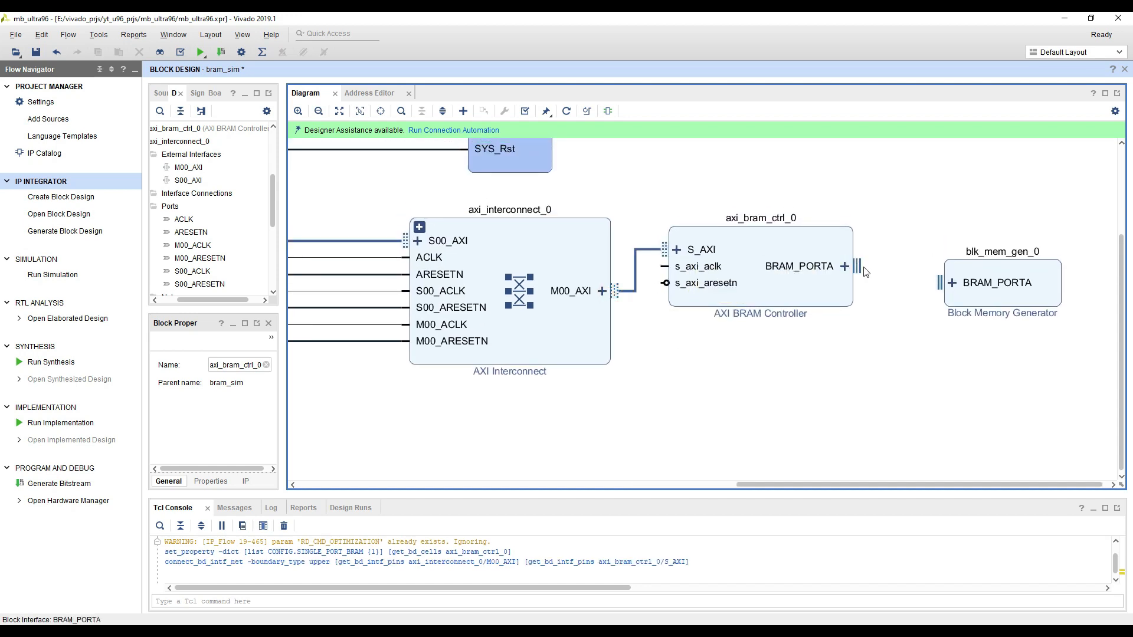
{"action": "left_click_drag", "start_coordinate": [863, 259], "coordinate": [934, 284]}
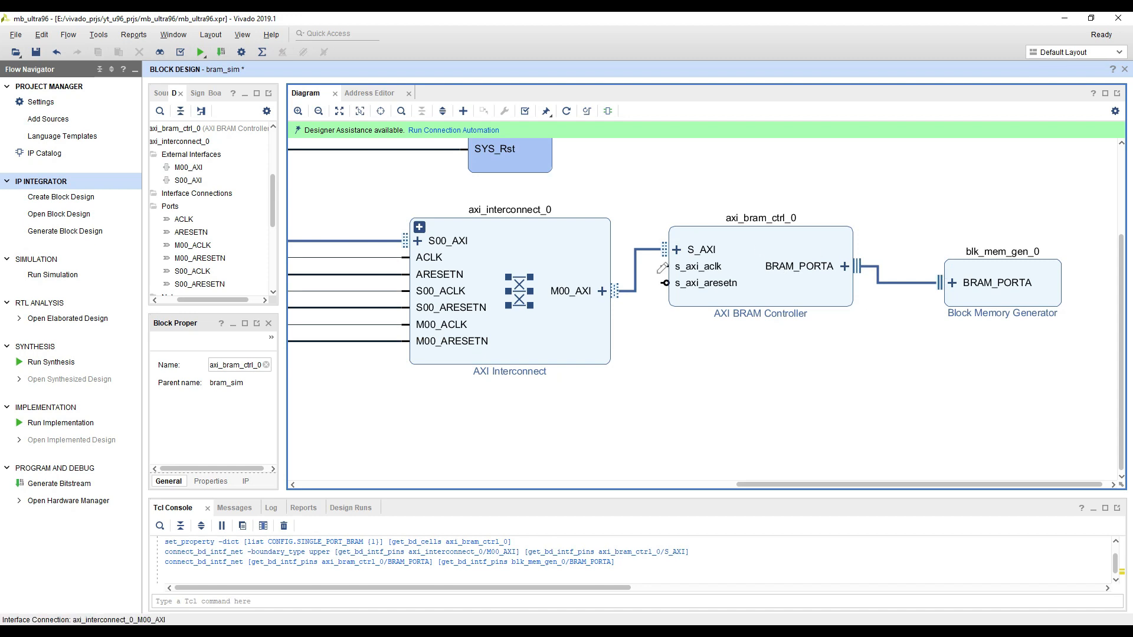
Connect the BRAM controller's s_axi_aclk to the clk net and its s_axi_aresetn to the interconnect_aresetn reset net
{"action": "left_click_drag", "start_coordinate": [668, 369], "coordinate": [845, 377]}
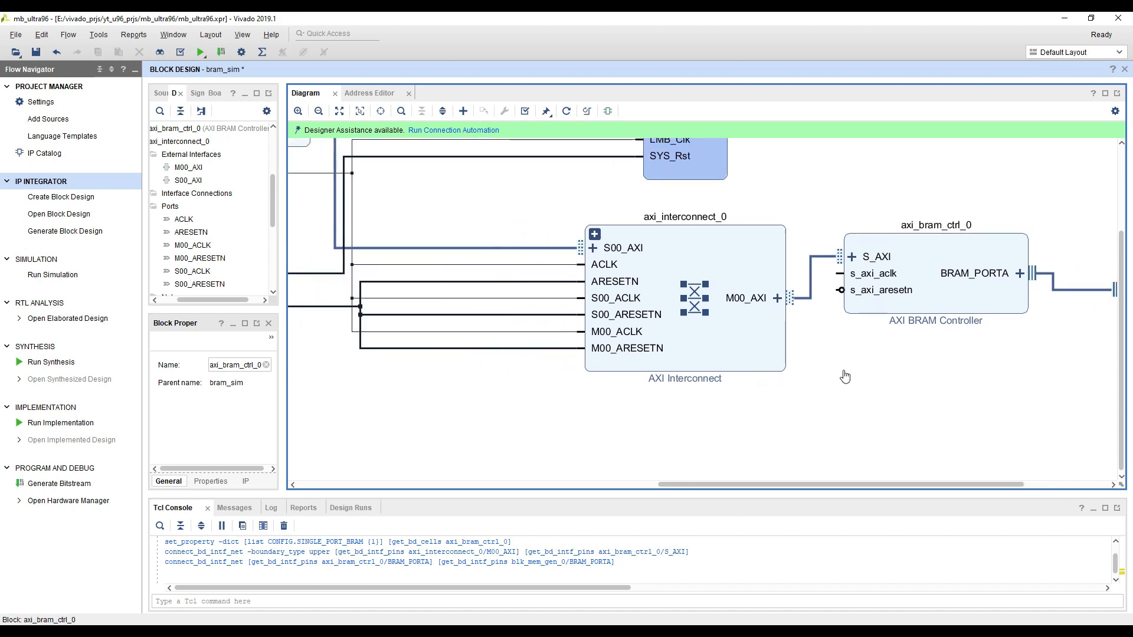
{"action": "left_click", "coordinate": [877, 282]}
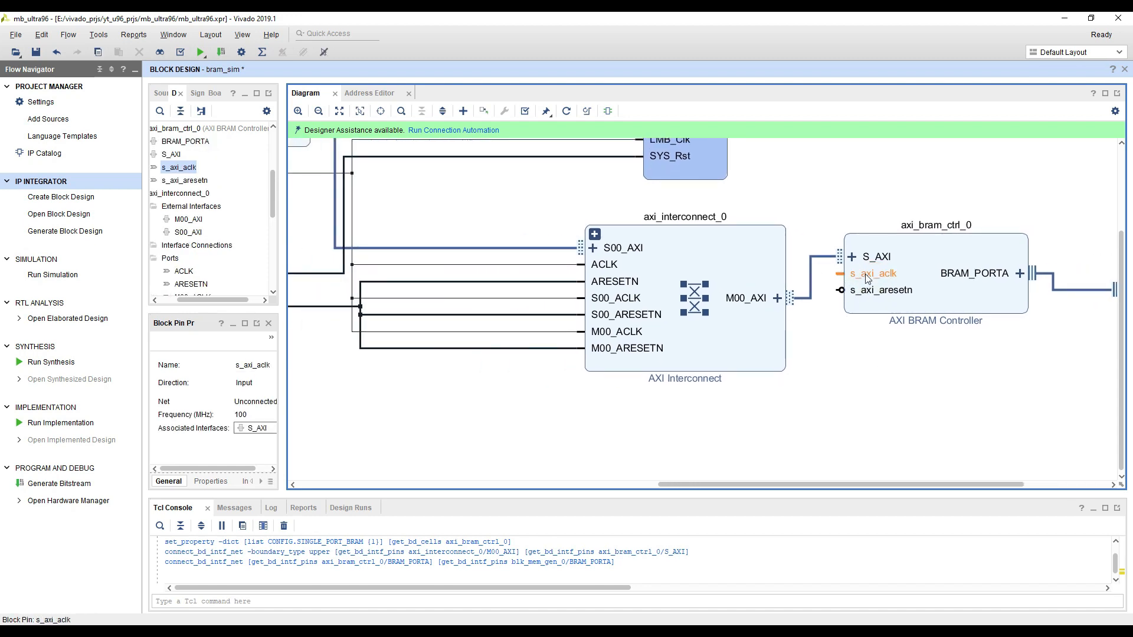
{"action": "left_click", "coordinate": [880, 291]}
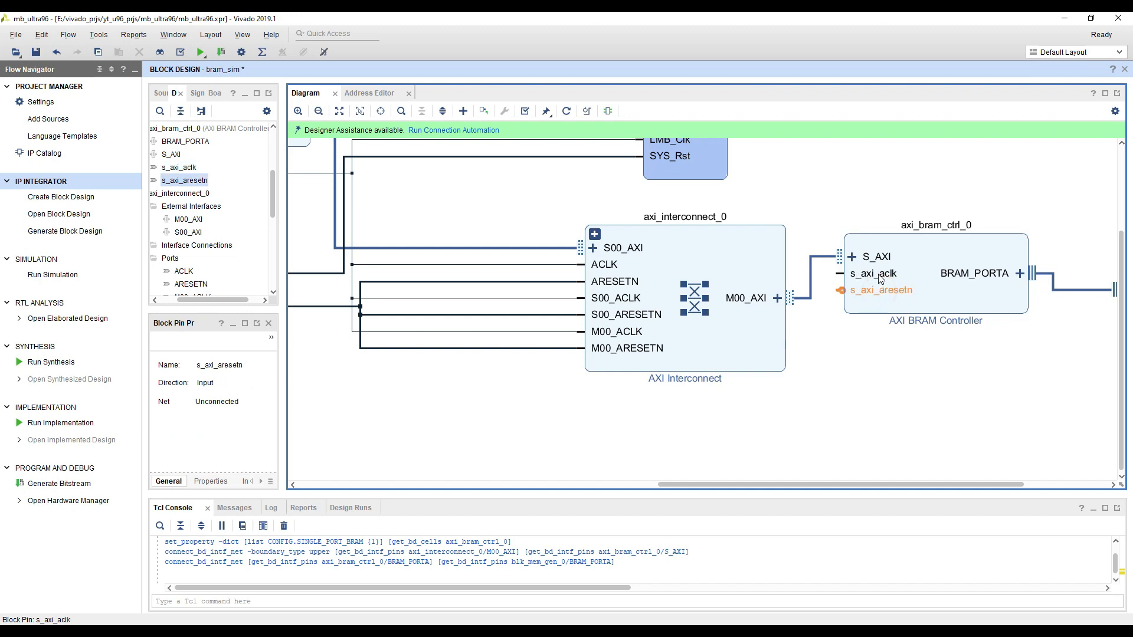
{"action": "left_click", "coordinate": [880, 276]}
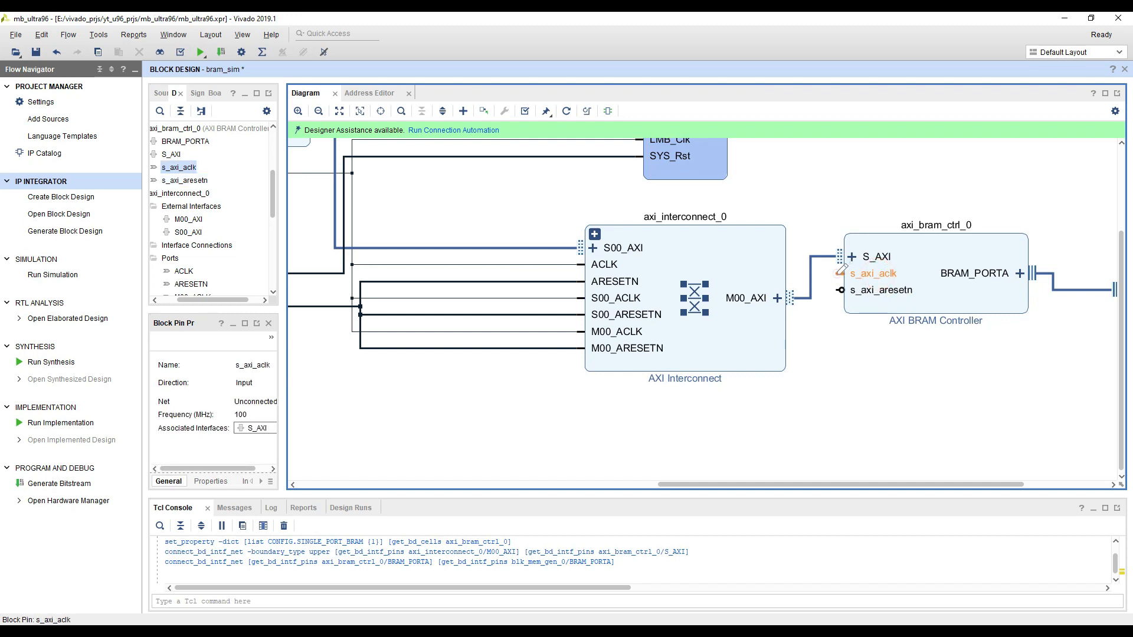
{"action": "left_click_drag", "start_coordinate": [840, 271], "coordinate": [559, 264]}
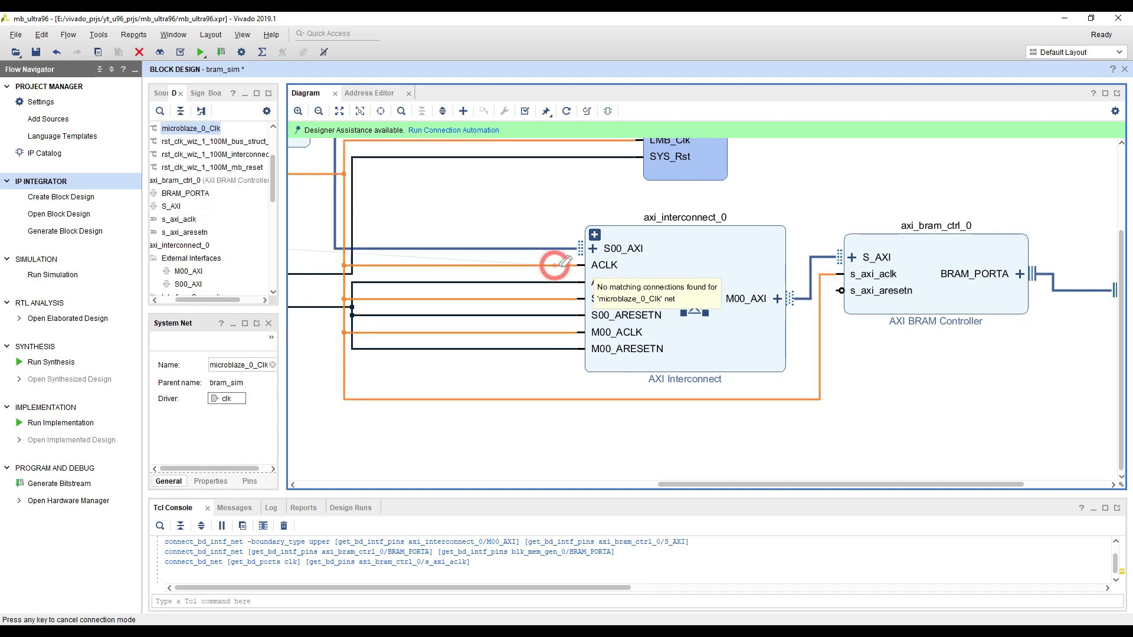
{"action": "left_click", "coordinate": [875, 297]}
{"action": "left_click_drag", "start_coordinate": [839, 274], "coordinate": [582, 332]}
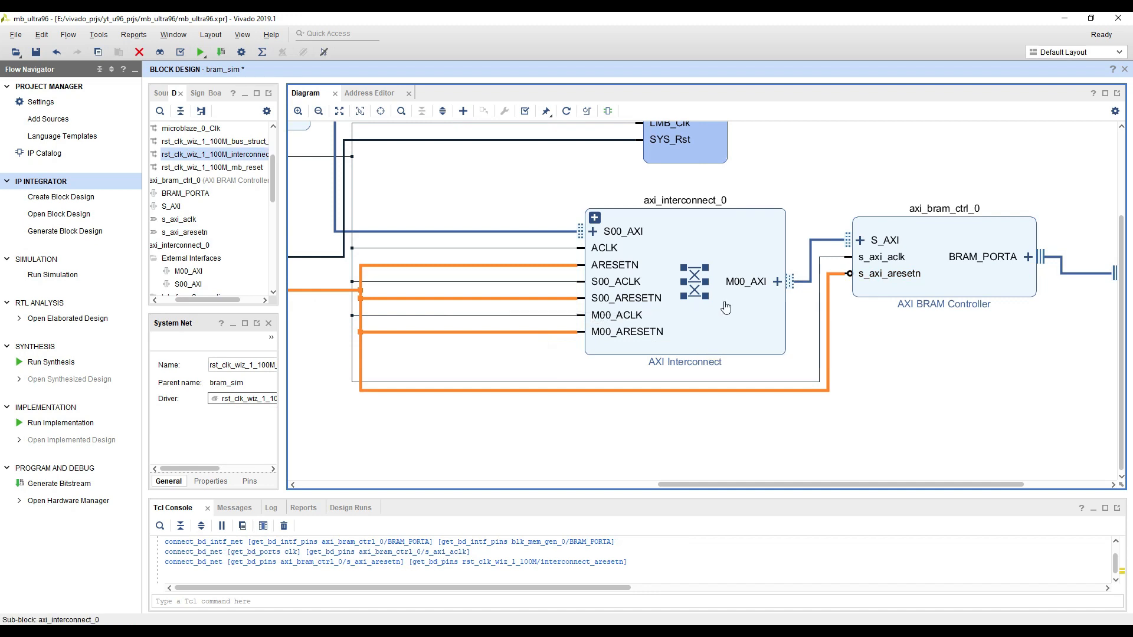
{"action": "left_click", "coordinate": [964, 364]}
Regenerate the block diagram layout and save the bram_sim design
{"action": "scroll", "coordinate": [915, 378], "scroll_direction": "down", "scroll_amount": 3}
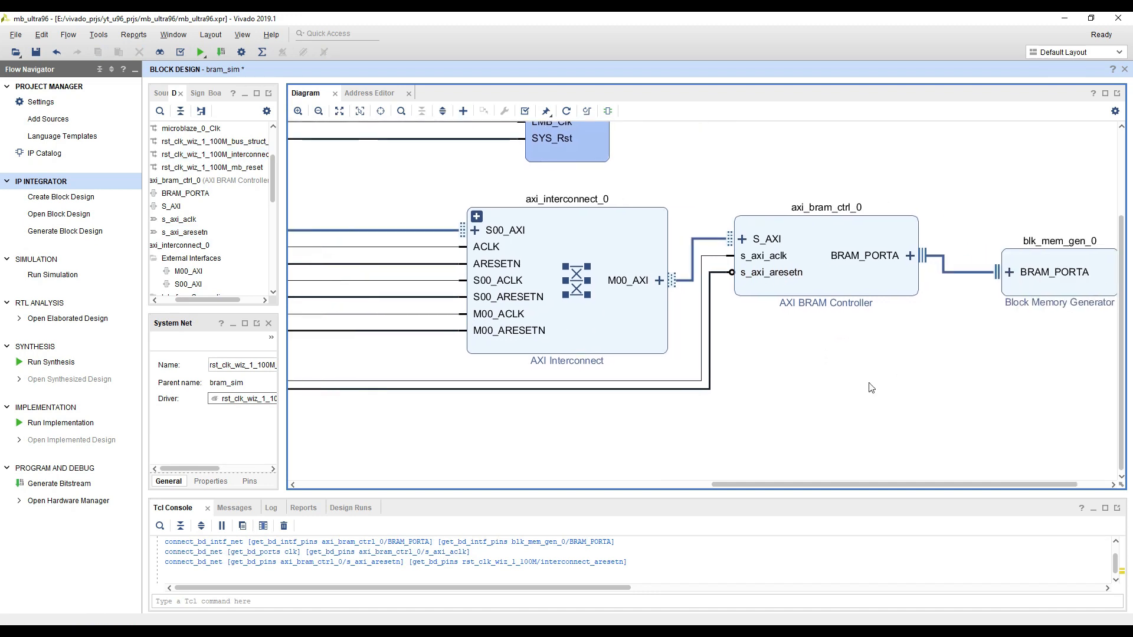
{"action": "left_click", "coordinate": [566, 111]}
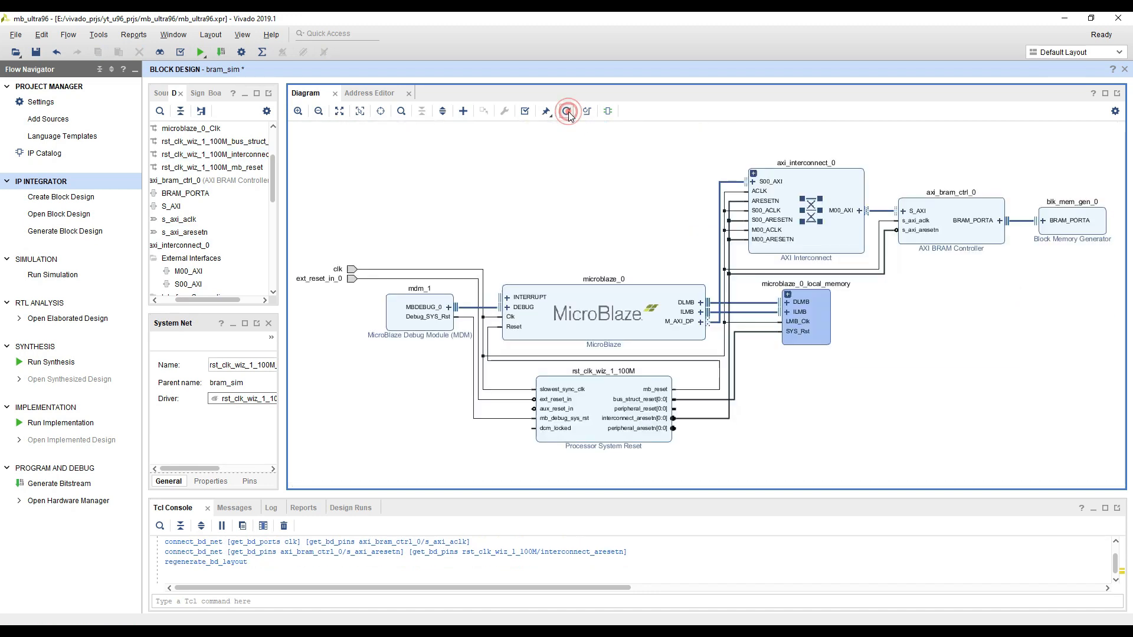
{"action": "key", "text": "ctrl+s"}
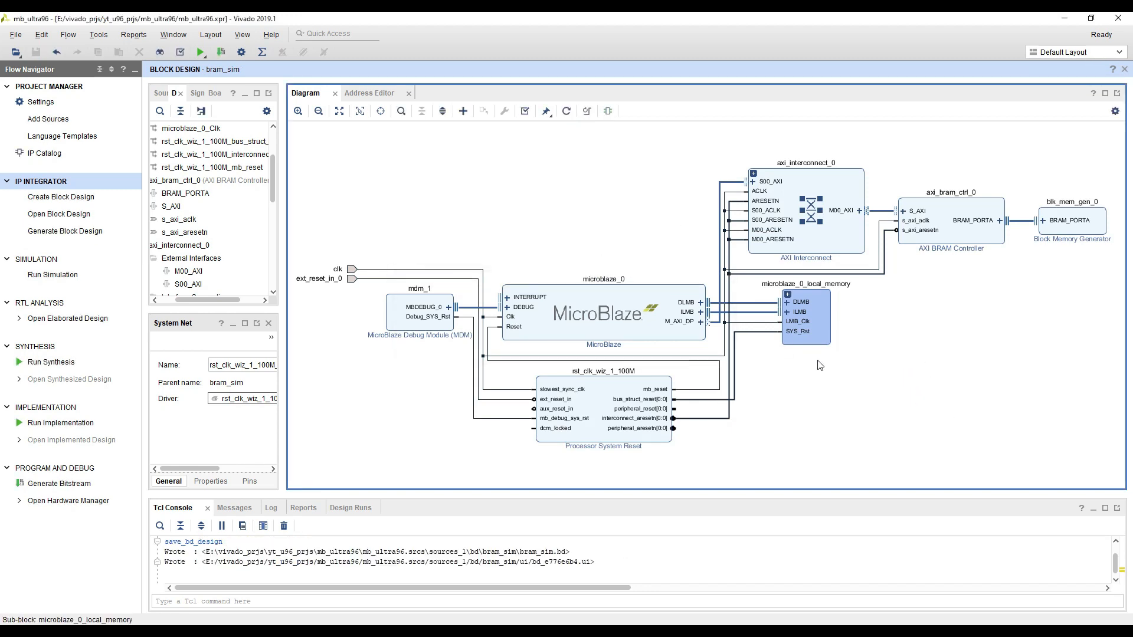
Examine the microblaze_0 address map, covering the Data and Instruction address spaces and the unmapped axi_bram_ctrl_0 slave
{"action": "left_click", "coordinate": [371, 279]}
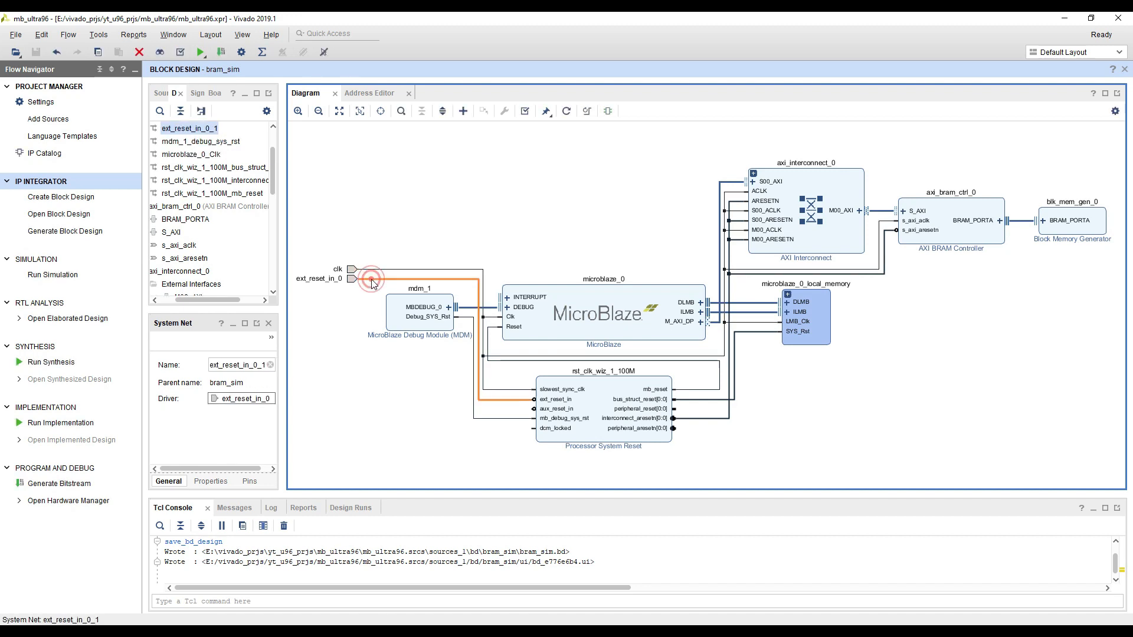
{"action": "left_click", "coordinate": [407, 184]}
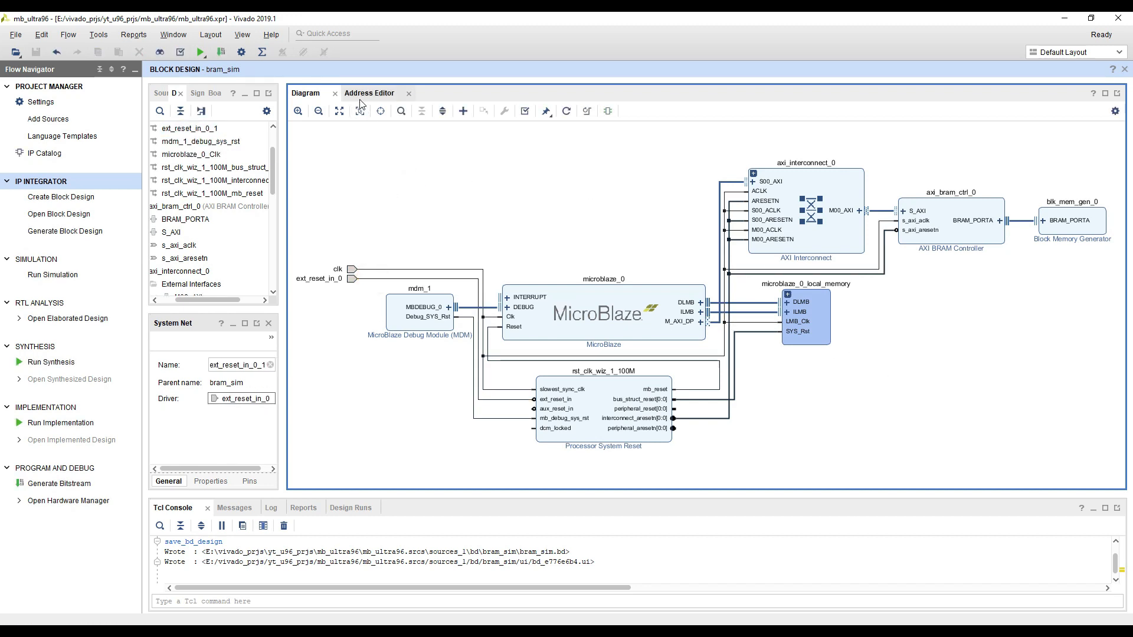
{"action": "left_click", "coordinate": [371, 95]}
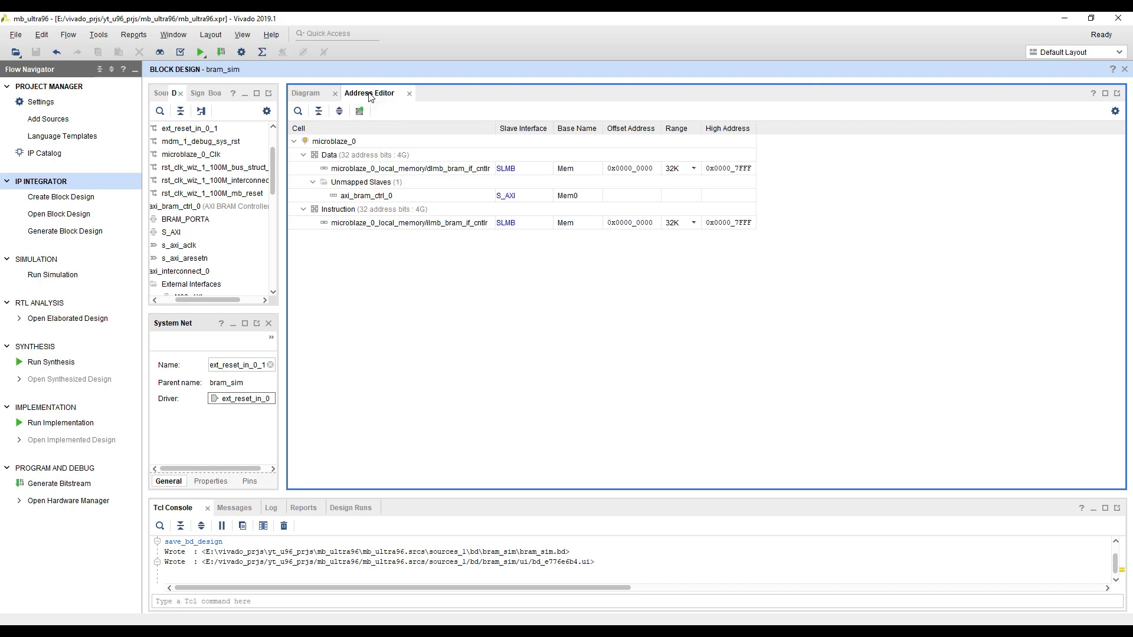
{"action": "left_click", "coordinate": [318, 94]}
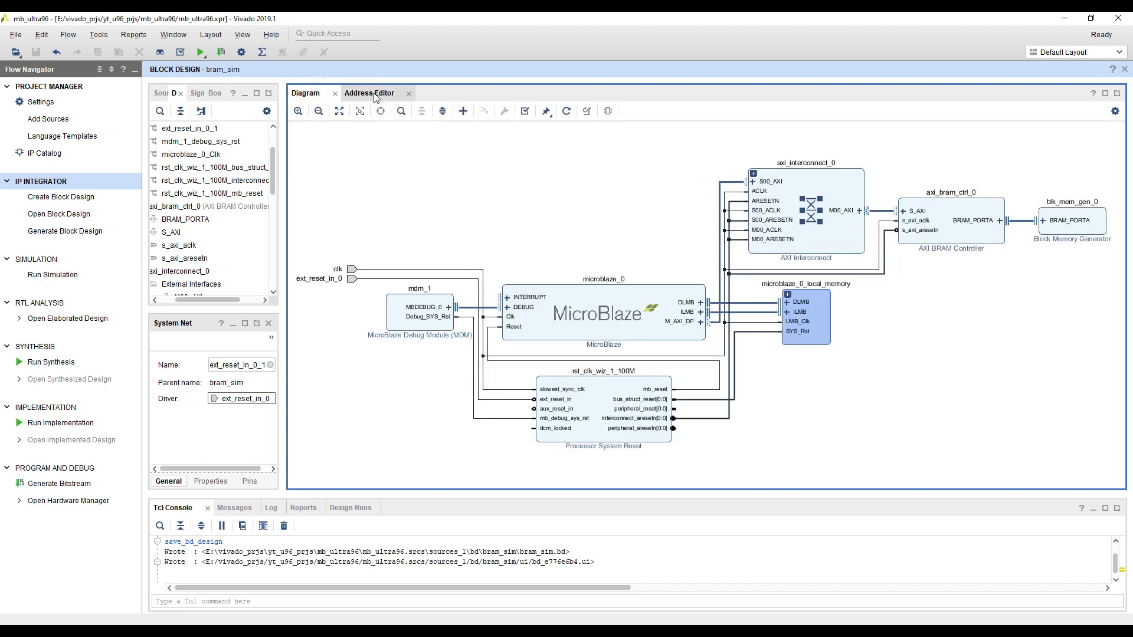
{"action": "left_click", "coordinate": [371, 95]}
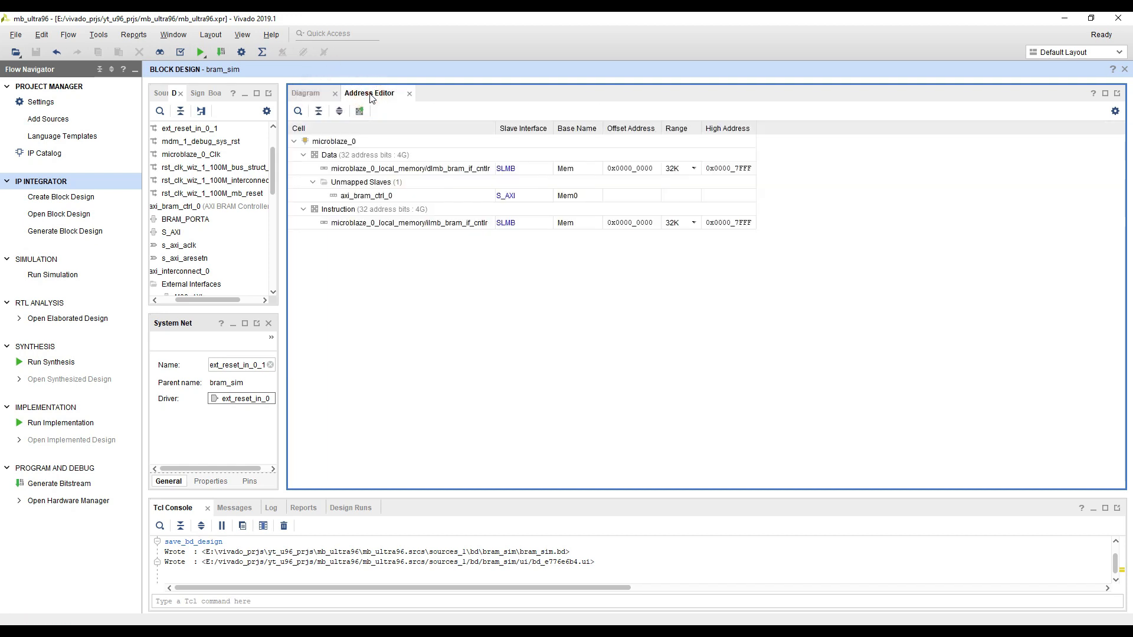
{"action": "left_click", "coordinate": [367, 170]}
{"action": "left_click", "coordinate": [347, 143]}
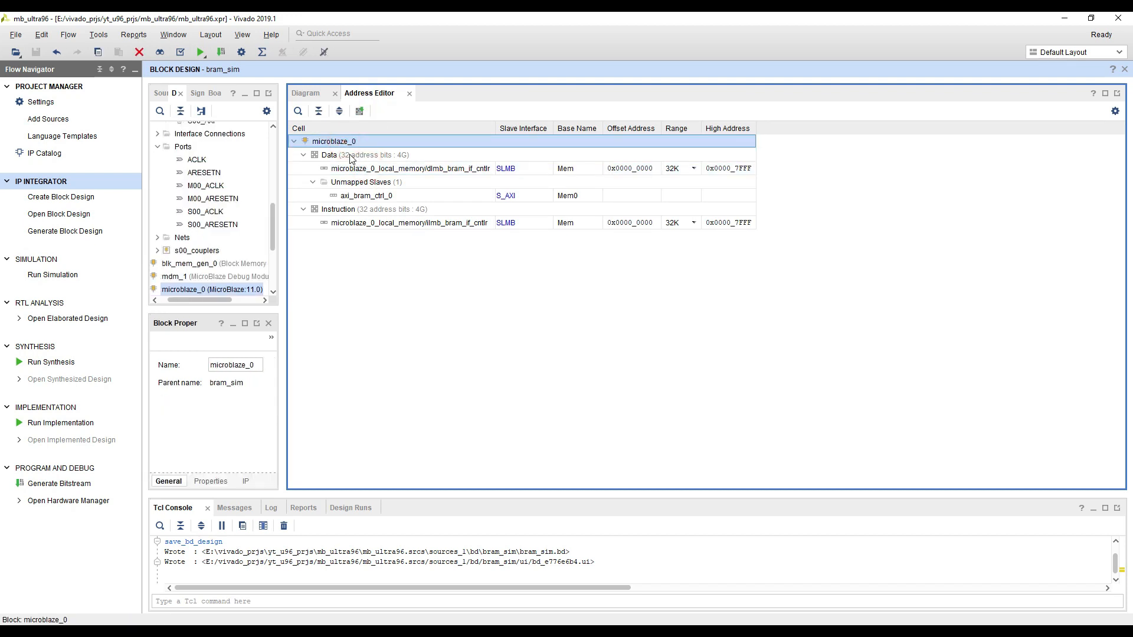
{"action": "left_click", "coordinate": [346, 155]}
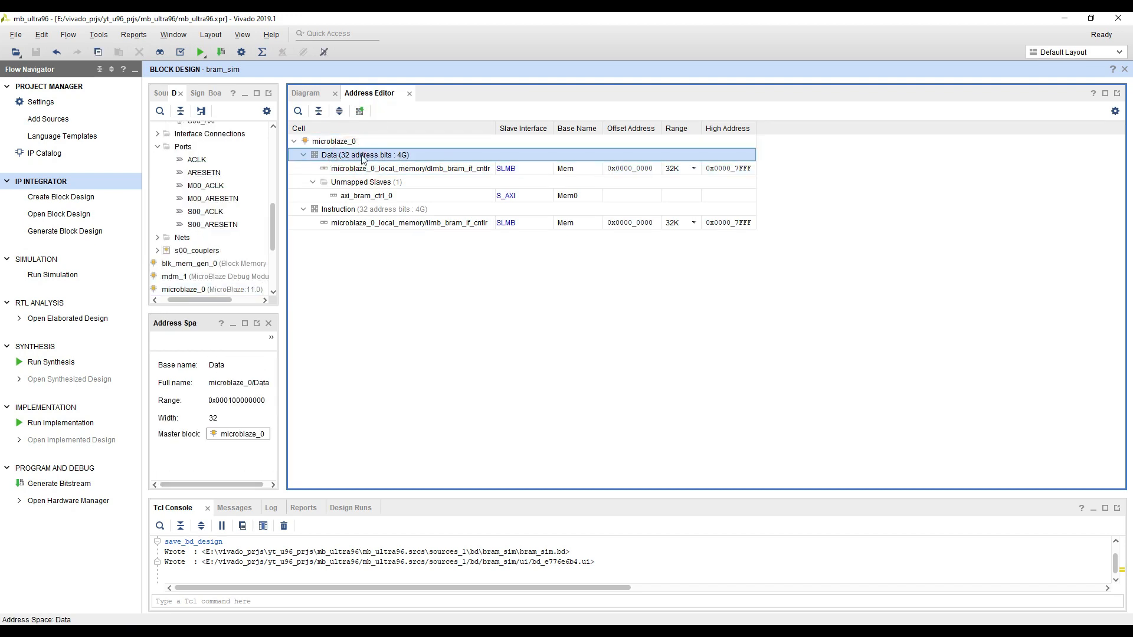
{"action": "left_click", "coordinate": [345, 211]}
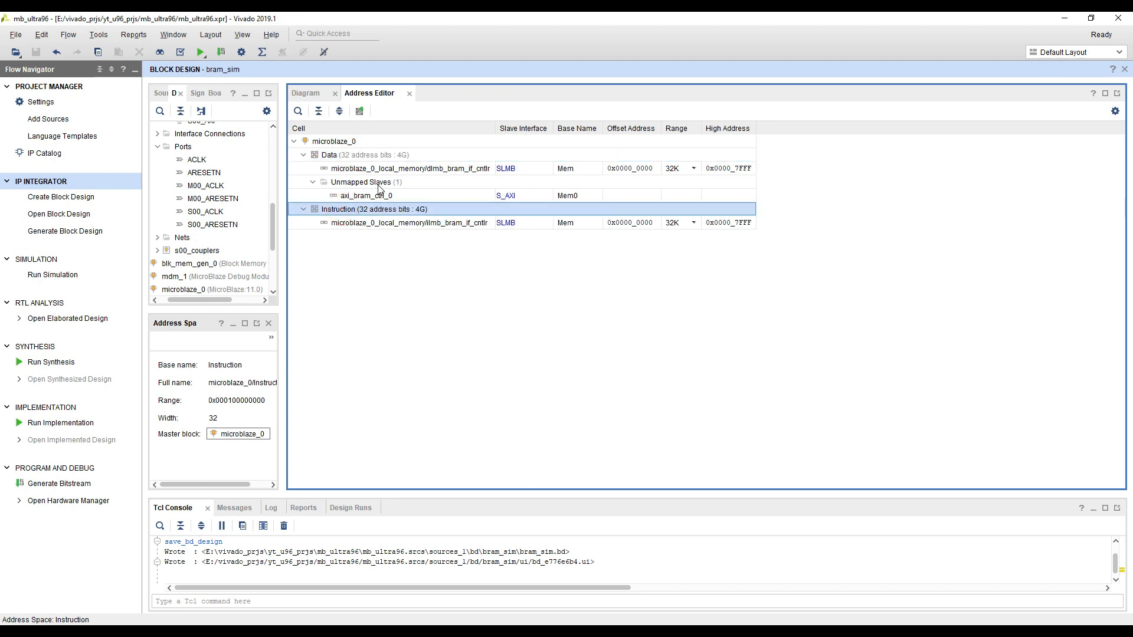
{"action": "left_click", "coordinate": [361, 197]}
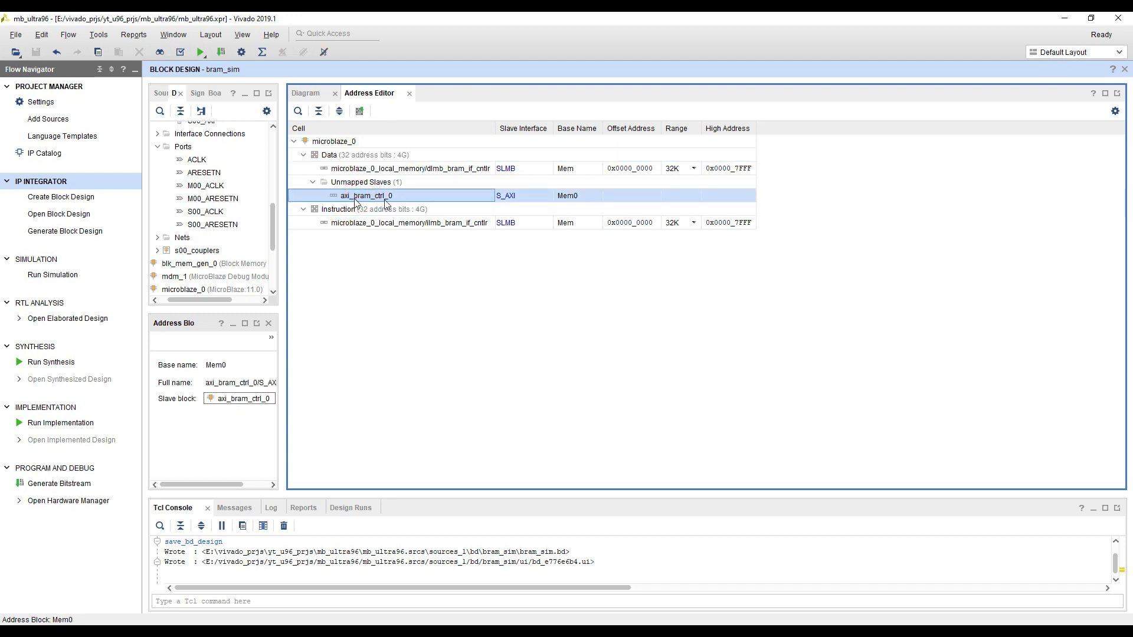
Expand microblaze_0_local_memory to inspect its LMB controllers and shared BRAM, and compare them with the address map's local memory entries
{"action": "left_click", "coordinate": [307, 93]}
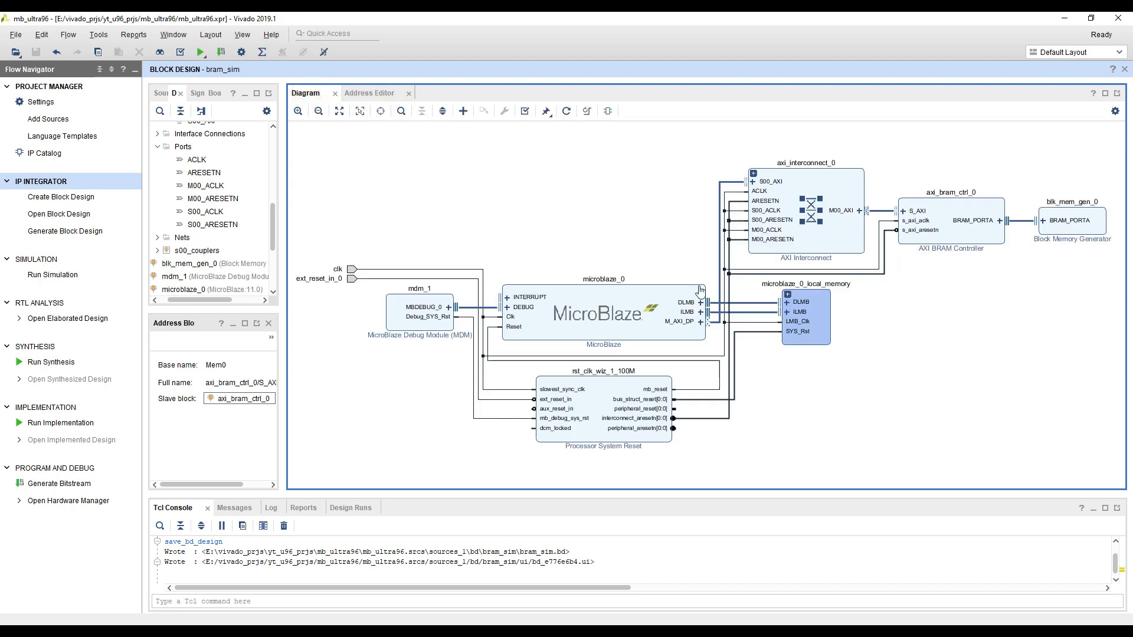
{"action": "left_click", "coordinate": [787, 294]}
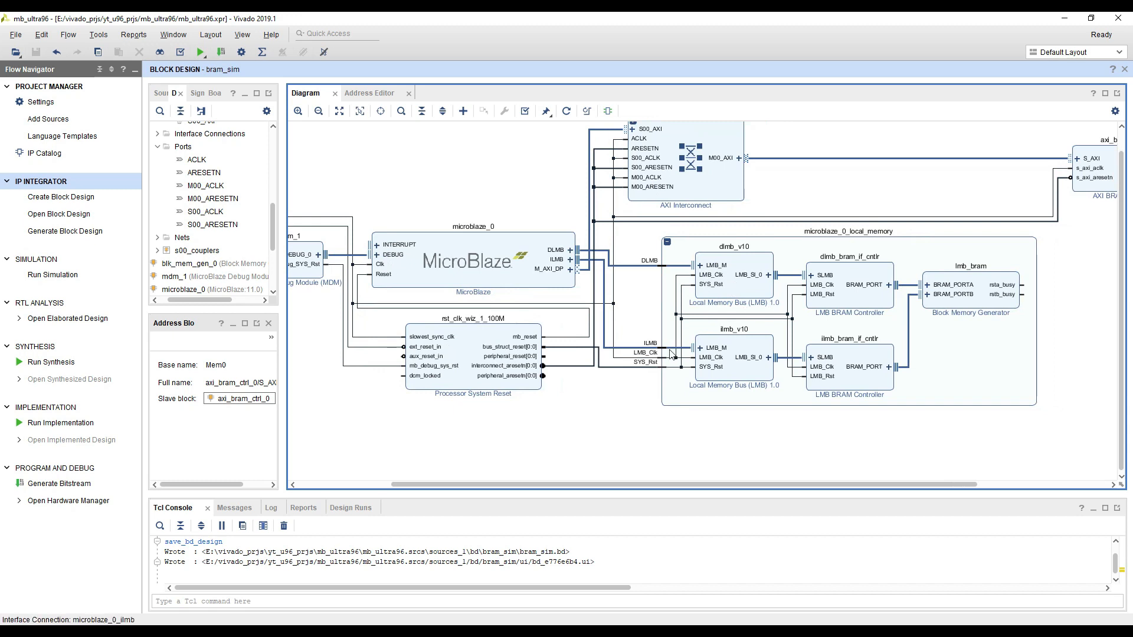
{"action": "left_click", "coordinate": [369, 93]}
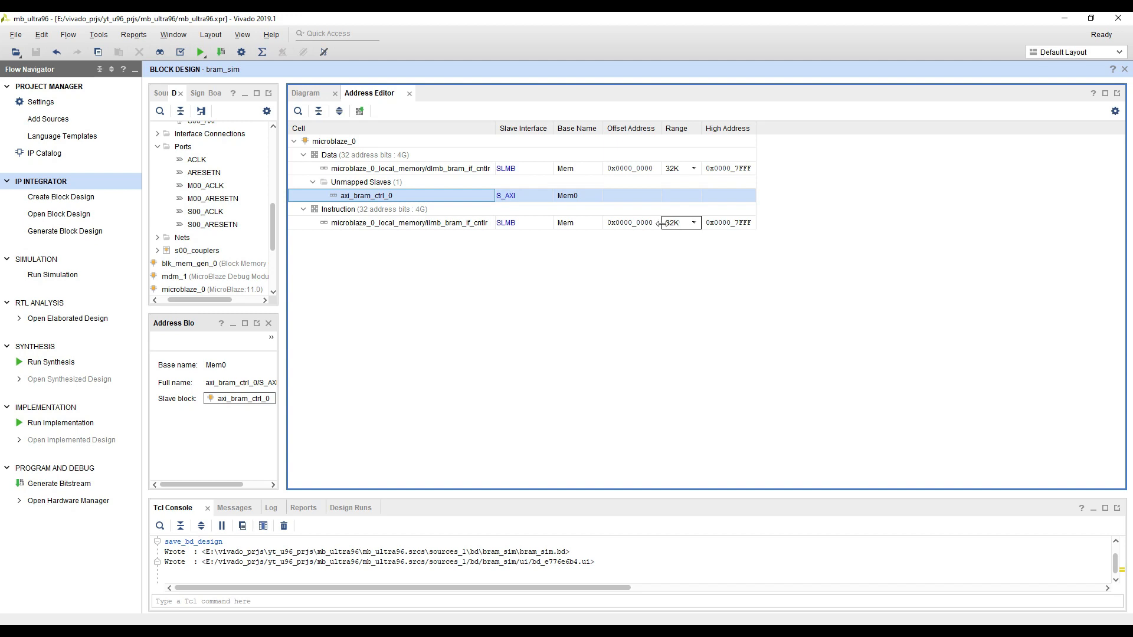
{"action": "left_click", "coordinate": [629, 229]}
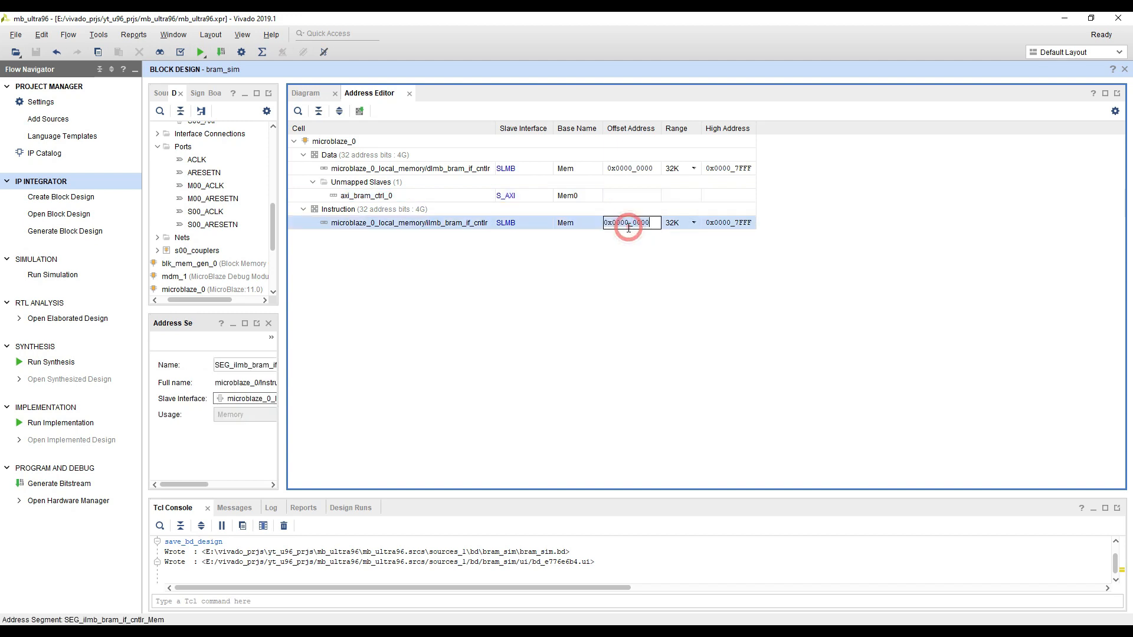
{"action": "left_click", "coordinate": [642, 250]}
{"action": "key", "text": "Tab"}
{"action": "left_click", "coordinate": [727, 291]}
{"action": "left_click", "coordinate": [369, 182]}
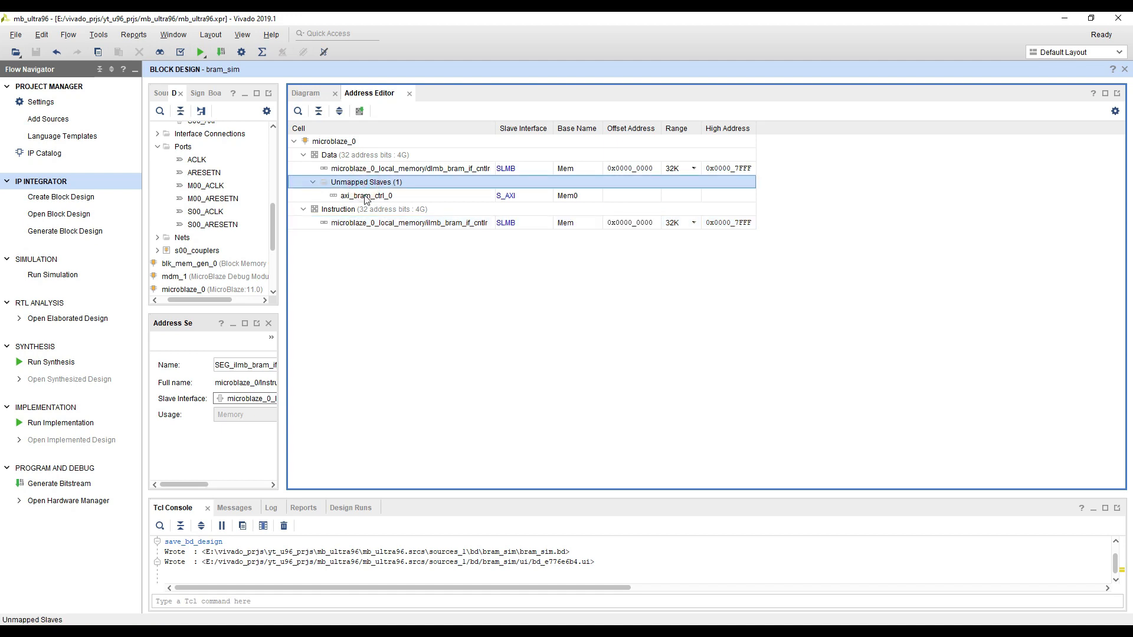
Auto-assign an address to the unmapped axi_bram_ctrl_0 slave in the microblaze_0 Data address space
{"action": "left_click", "coordinate": [356, 197]}
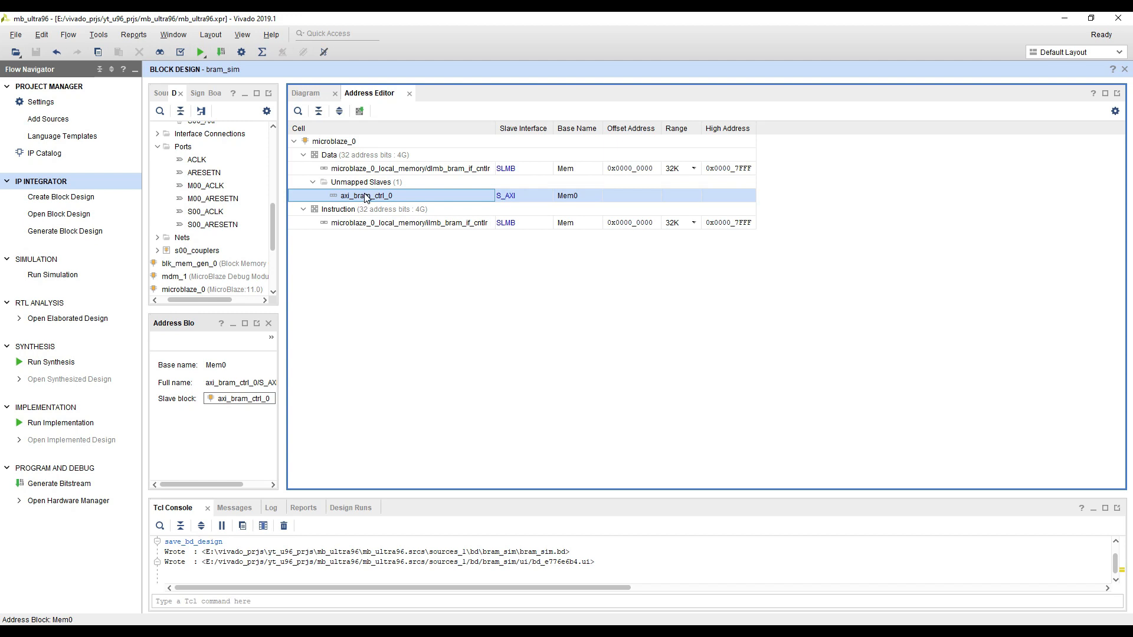
{"action": "right_click", "coordinate": [366, 198]}
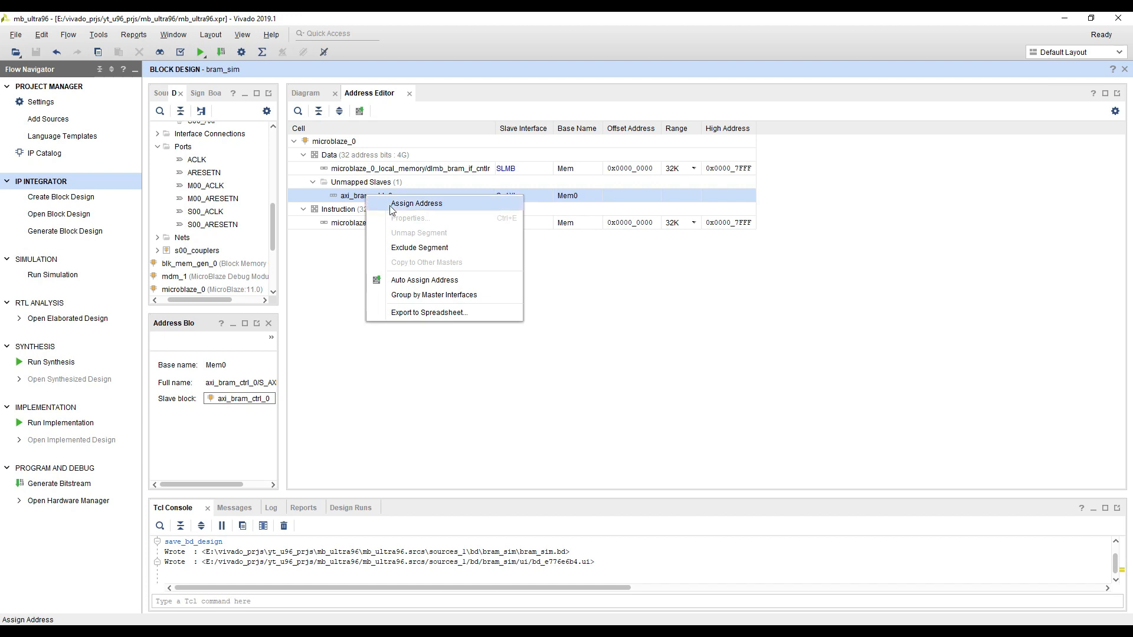
{"action": "left_click", "coordinate": [426, 281]}
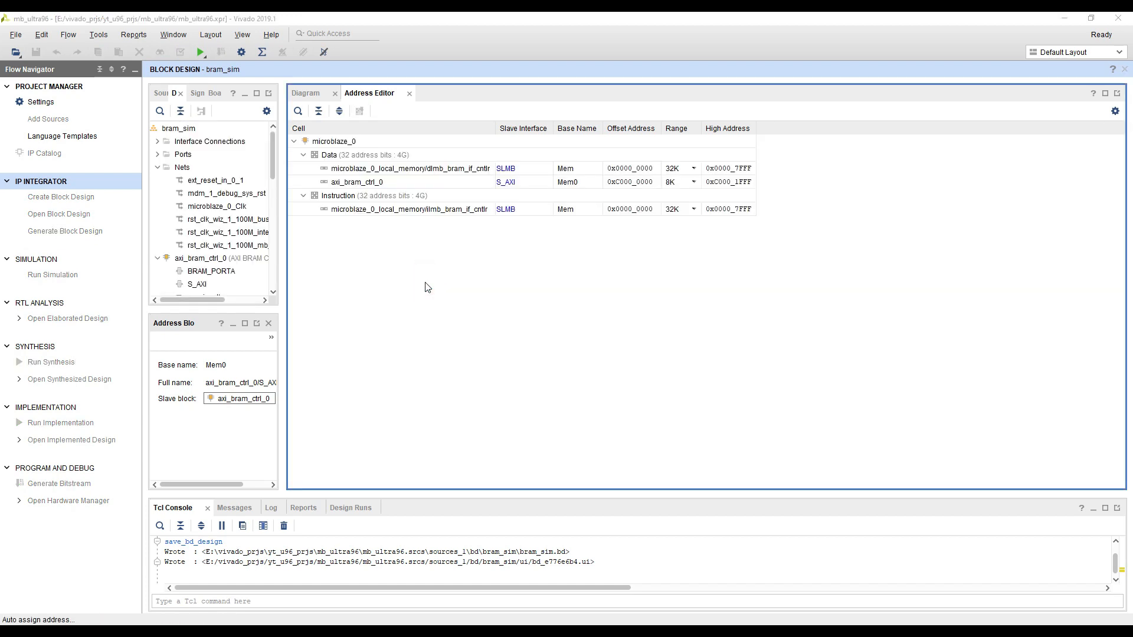
{"action": "left_click", "coordinate": [570, 345]}
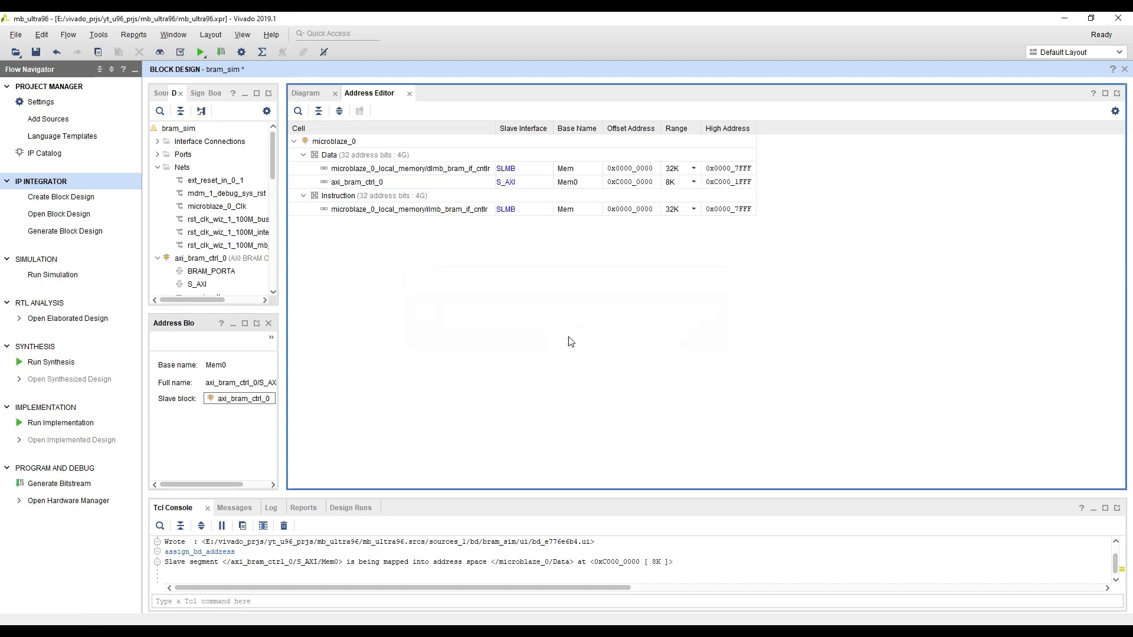
Set the axi_bram_ctrl_0 address range to 32K
{"action": "left_click", "coordinate": [358, 184]}
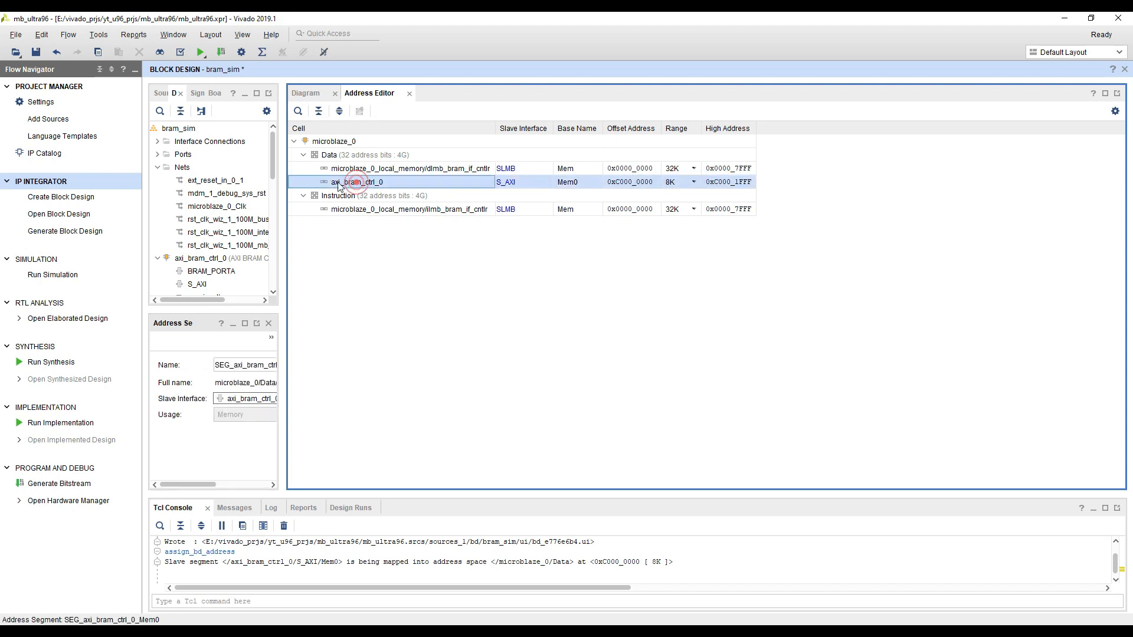
{"action": "left_click", "coordinate": [615, 184]}
{"action": "left_click", "coordinate": [679, 187]}
{"action": "left_click", "coordinate": [694, 184]}
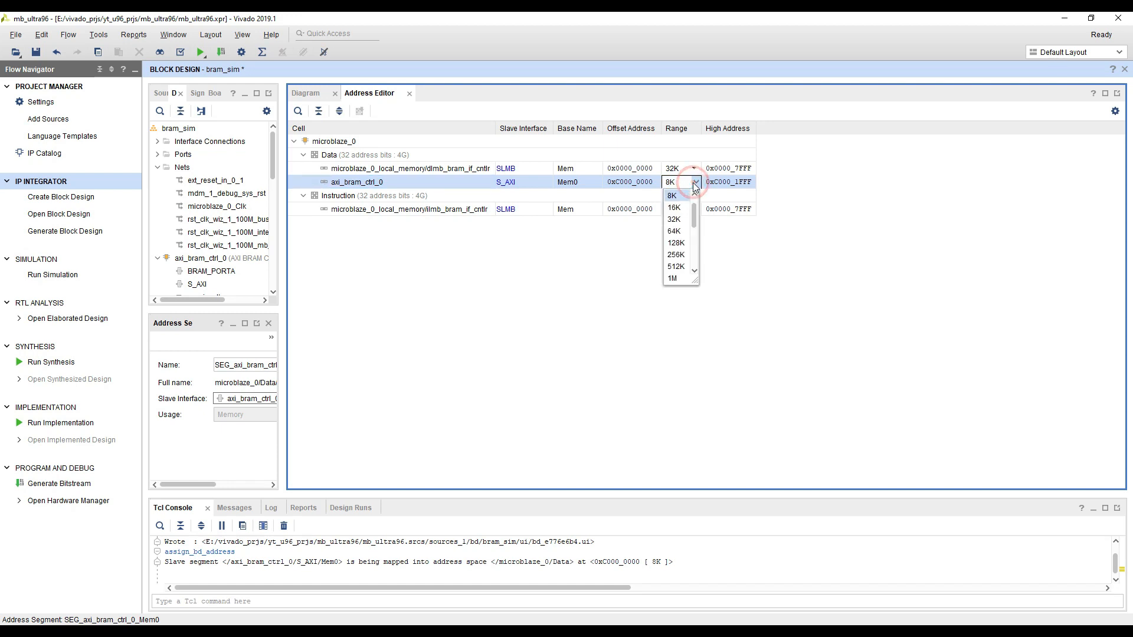
{"action": "left_click", "coordinate": [677, 219]}
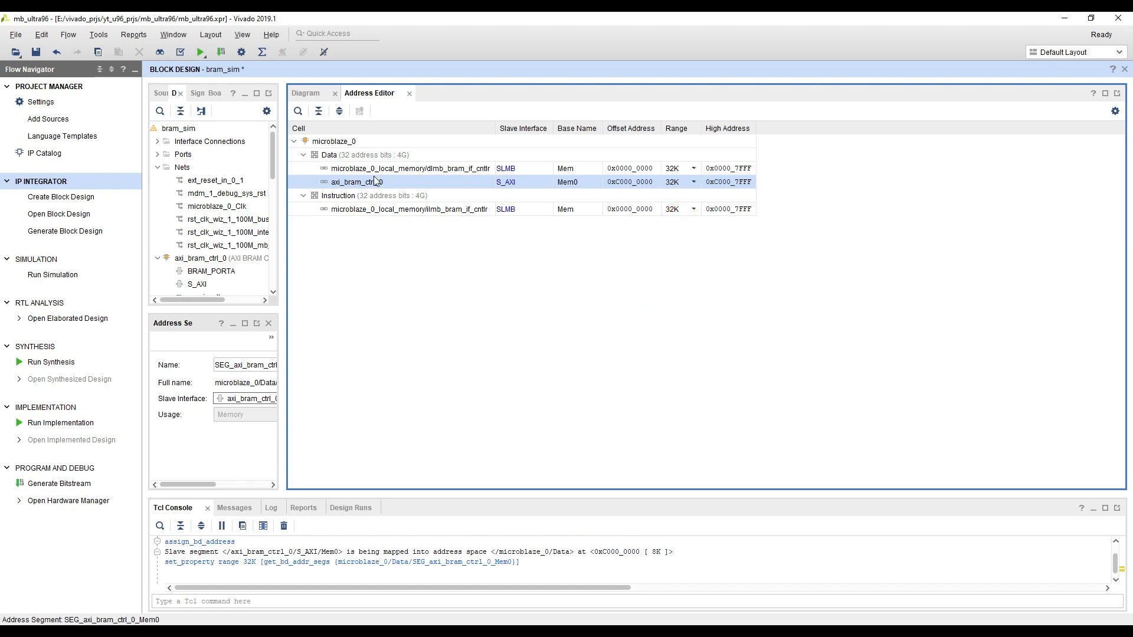
Try a 64K address range for axi_bram_ctrl_0 and return it to 32K
{"action": "left_click", "coordinate": [693, 182]}
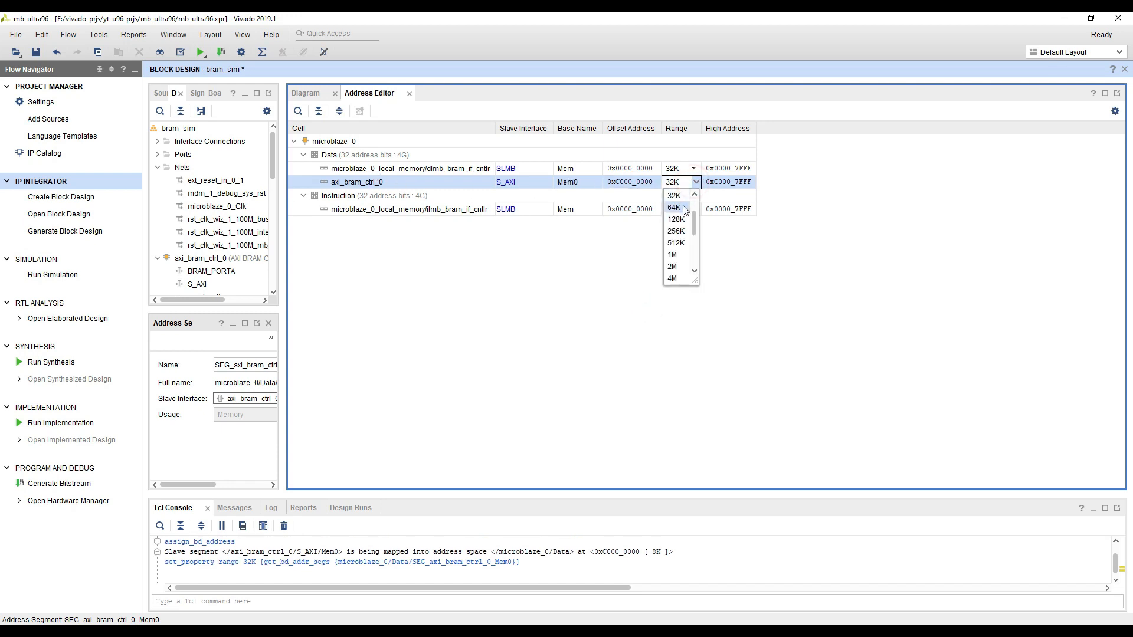
{"action": "left_click", "coordinate": [679, 211]}
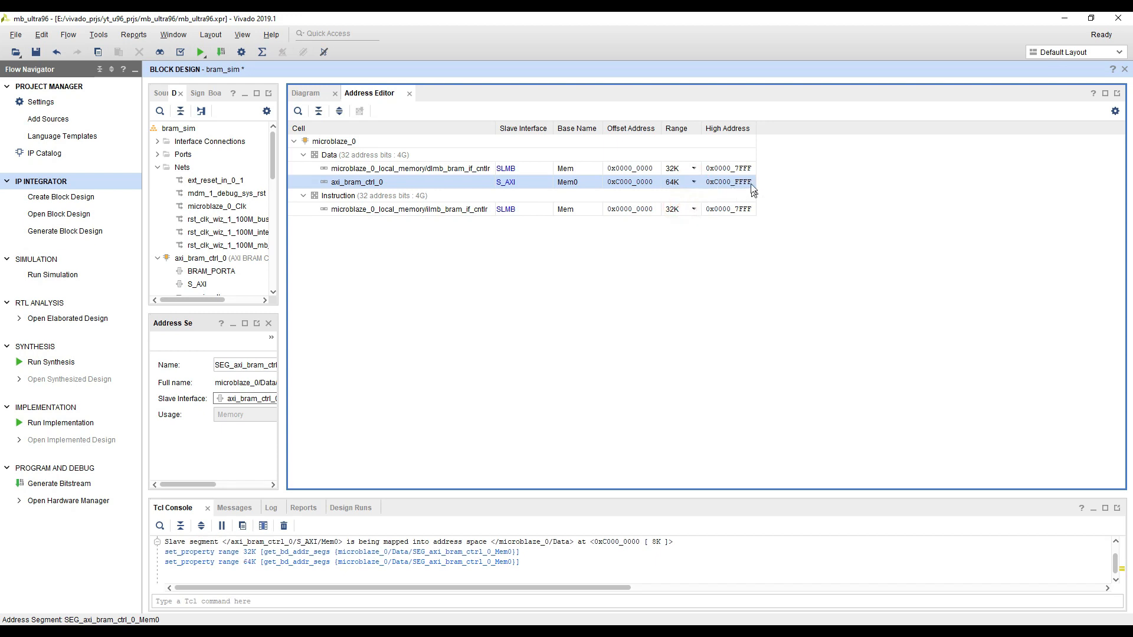
{"action": "left_click", "coordinate": [693, 183]}
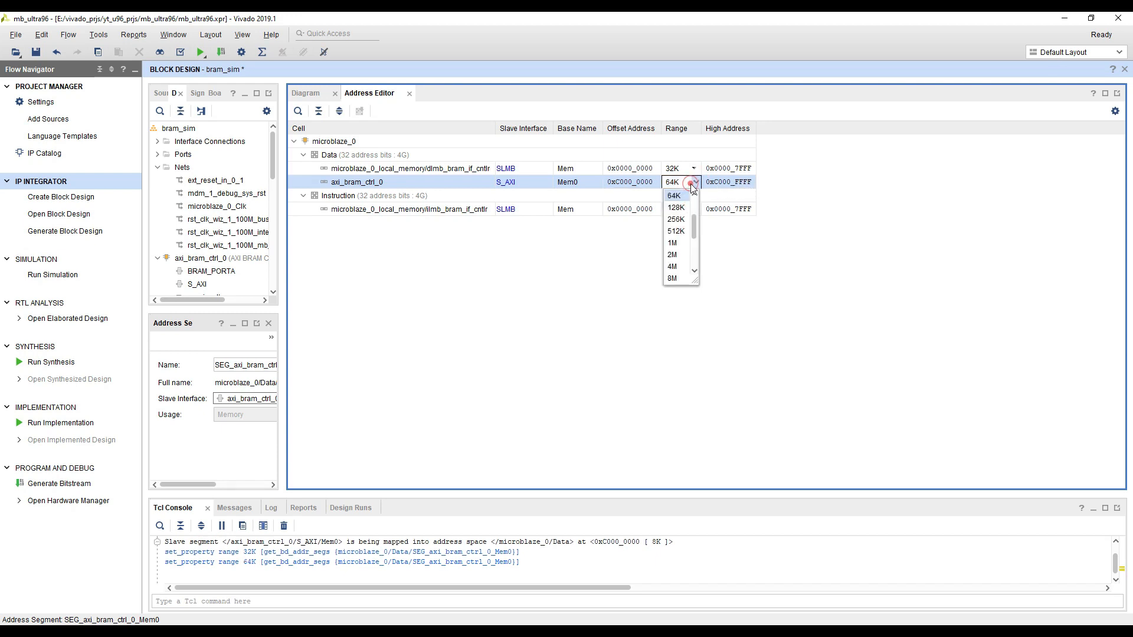
{"action": "left_click", "coordinate": [694, 195]}
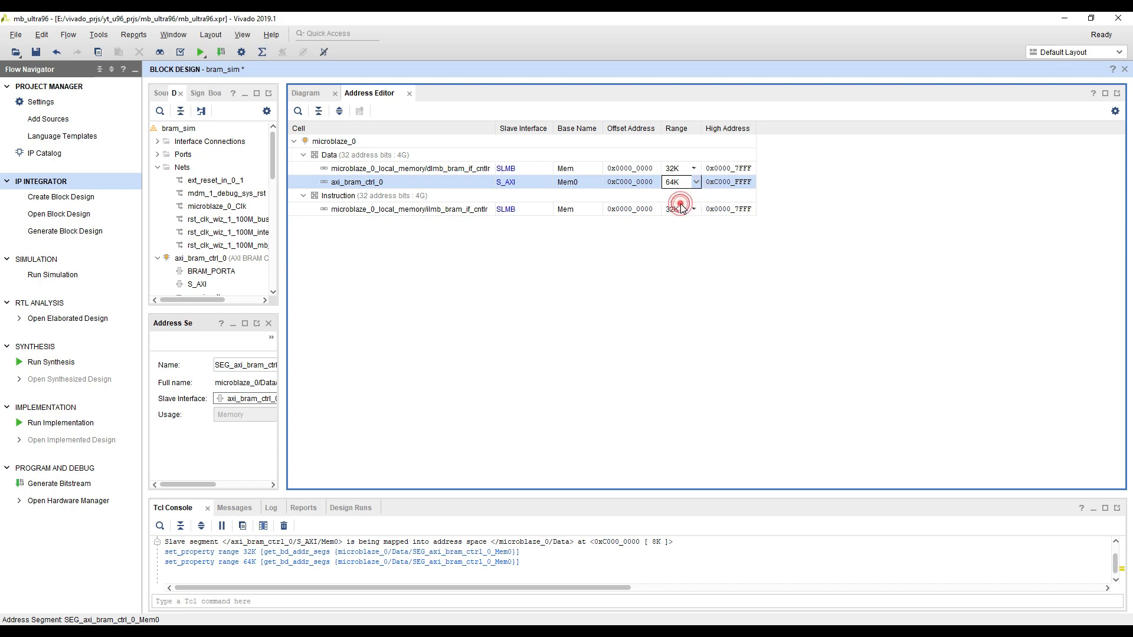
{"action": "left_click", "coordinate": [708, 273]}
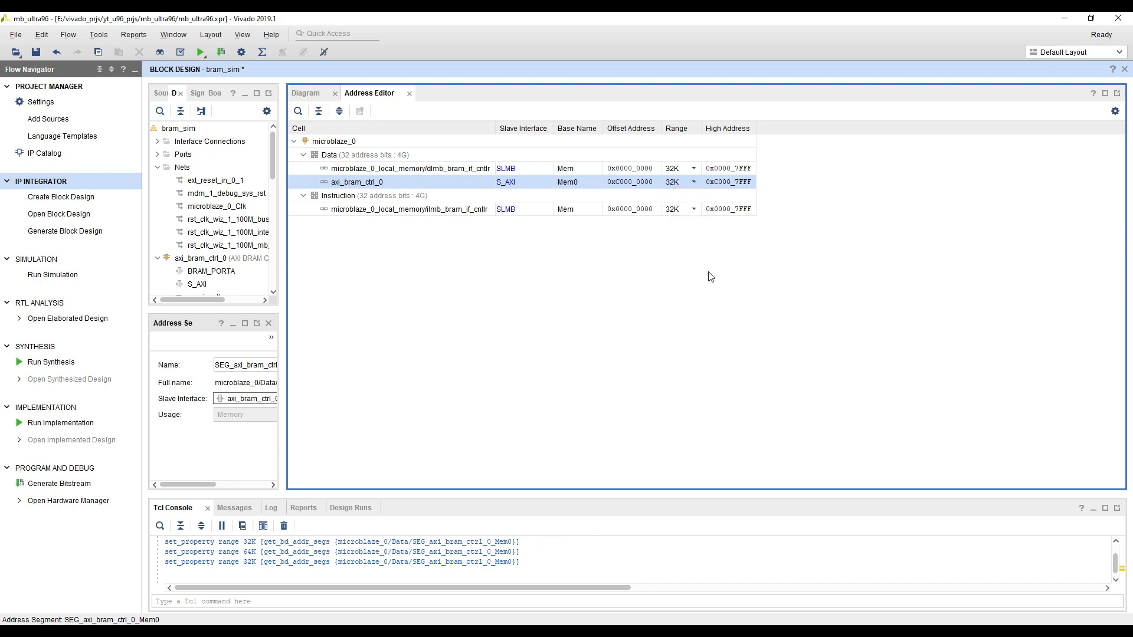
Return to the block diagram and save the bram_sim design with its address mapping
{"action": "left_click", "coordinate": [678, 263]}
{"action": "left_click", "coordinate": [314, 96]}
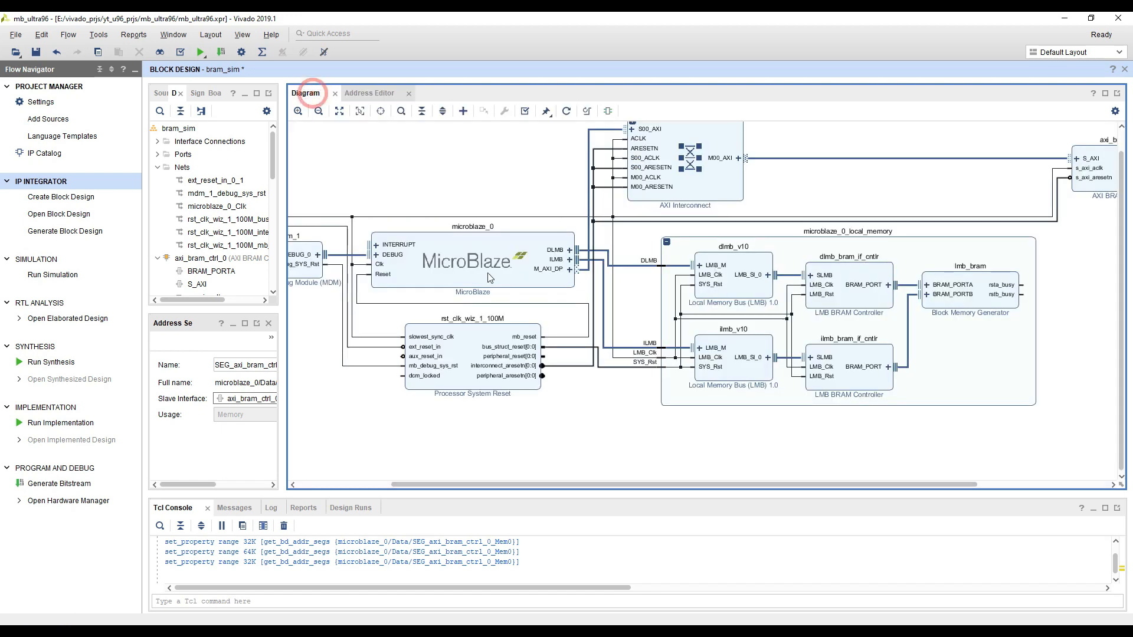
{"action": "key", "text": "ctrl+s"}
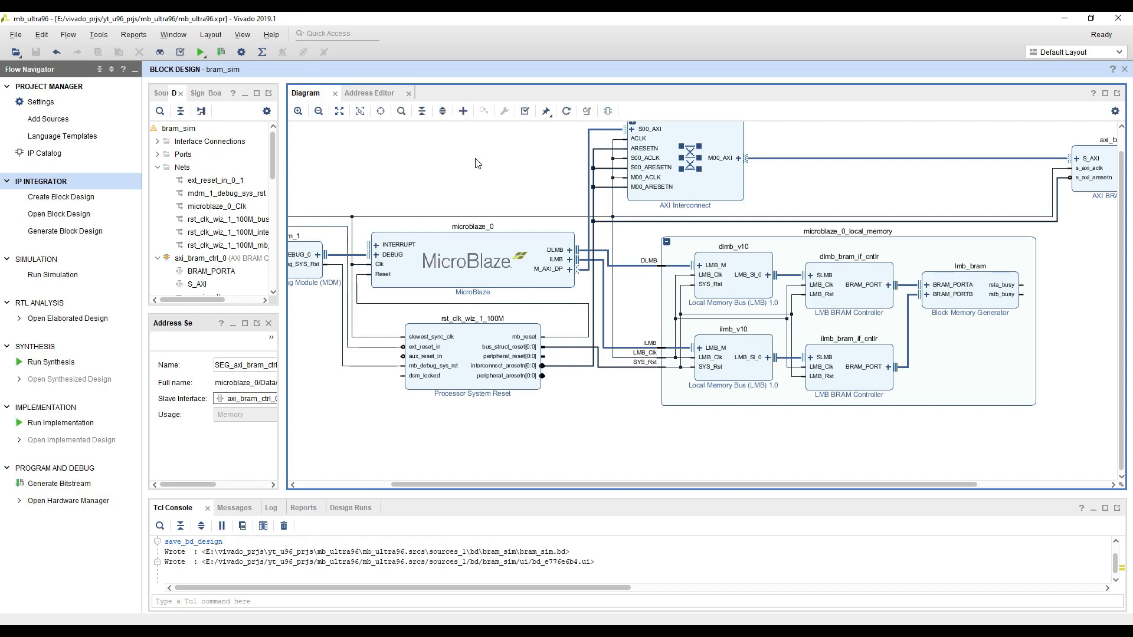
Validate the bram_sim block design and save it
{"action": "left_click", "coordinate": [527, 110]}
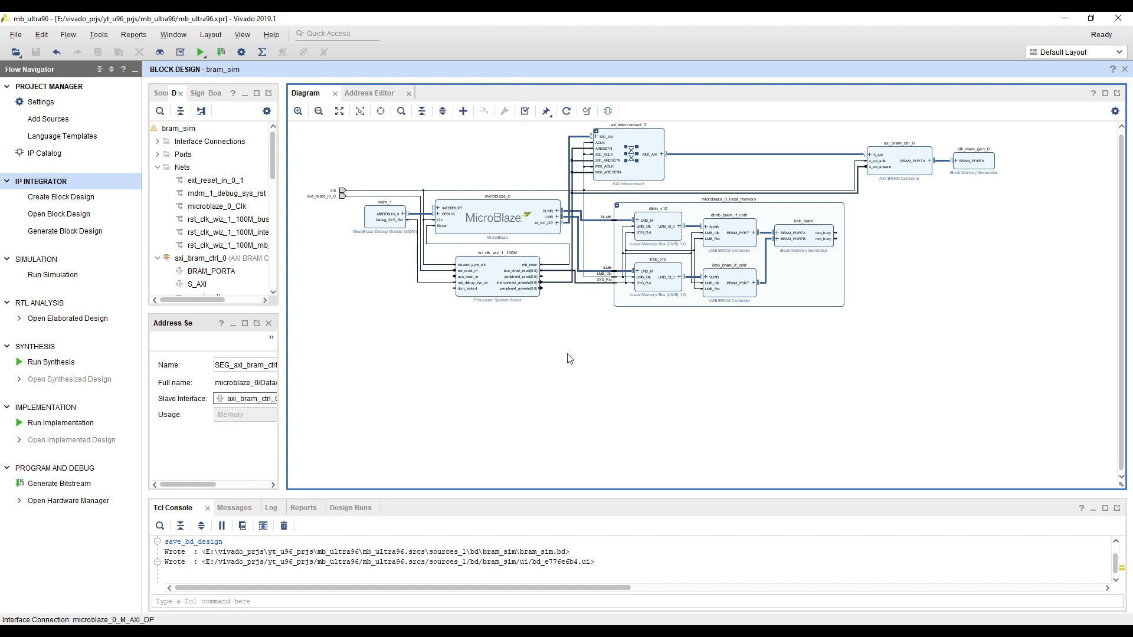
{"action": "left_click", "coordinate": [524, 112]}
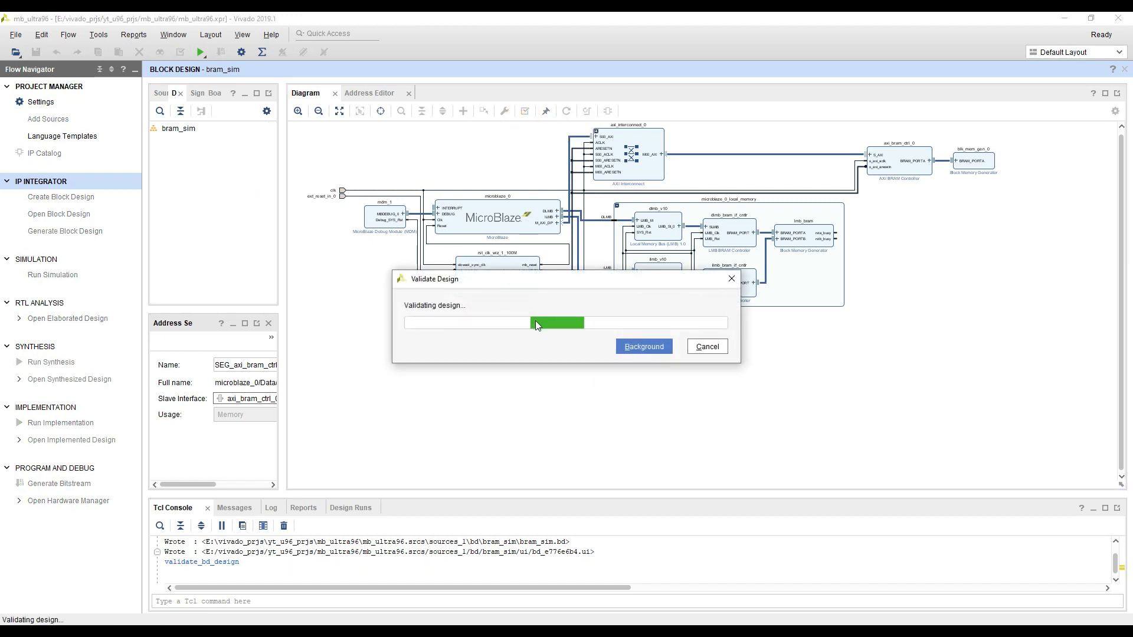
{"action": "left_click", "coordinate": [565, 339]}
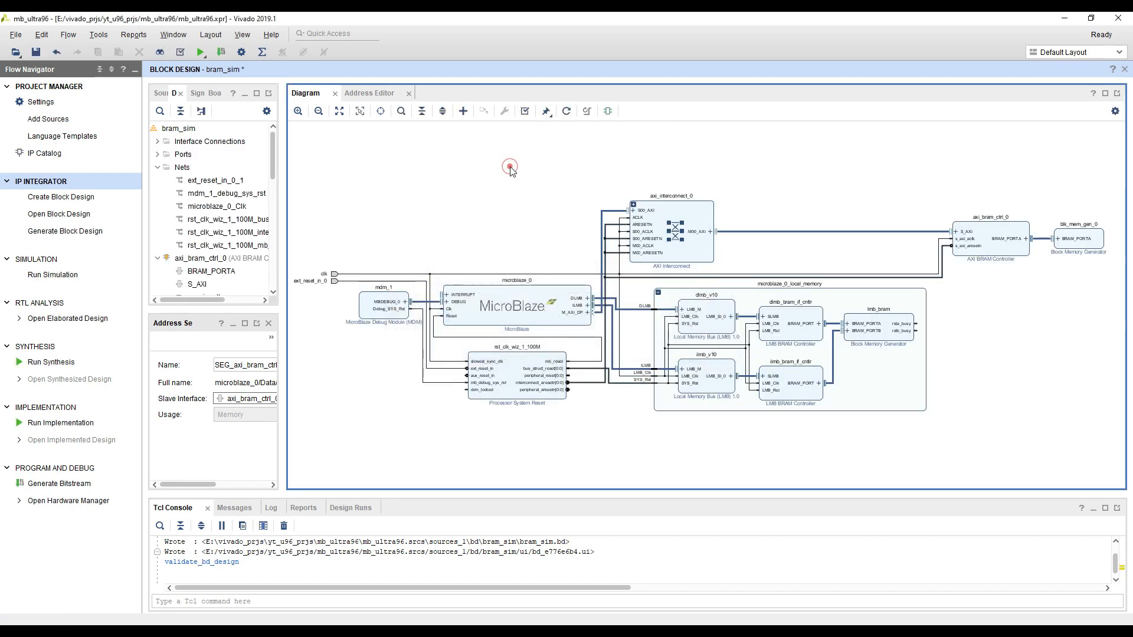
{"action": "key", "text": "ctrl+s"}
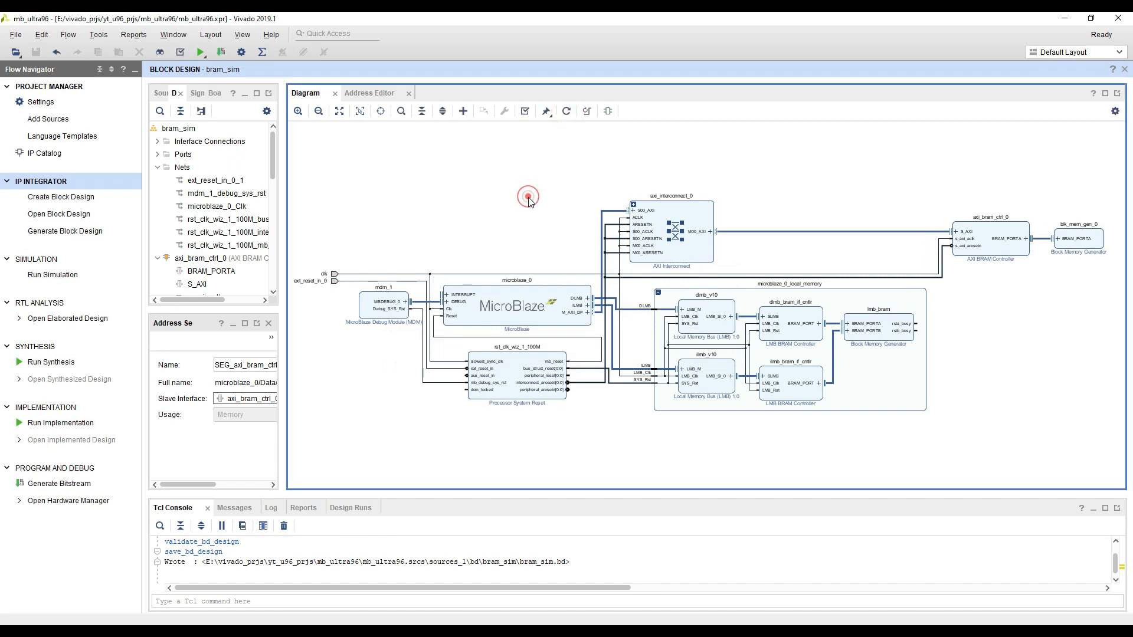
{"action": "left_click_drag", "start_coordinate": [285, 154], "coordinate": [372, 152]}
{"action": "left_click", "coordinate": [162, 93]}
{"action": "left_click", "coordinate": [242, 142]}
{"action": "right_click", "coordinate": [242, 145]}
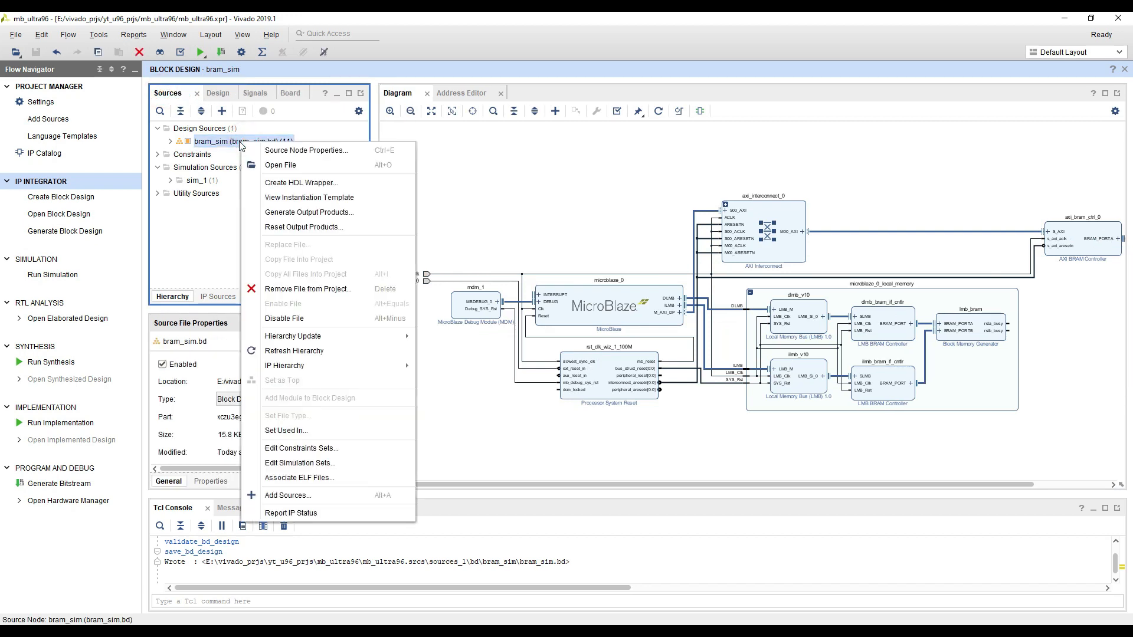
{"action": "left_click", "coordinate": [301, 183]}
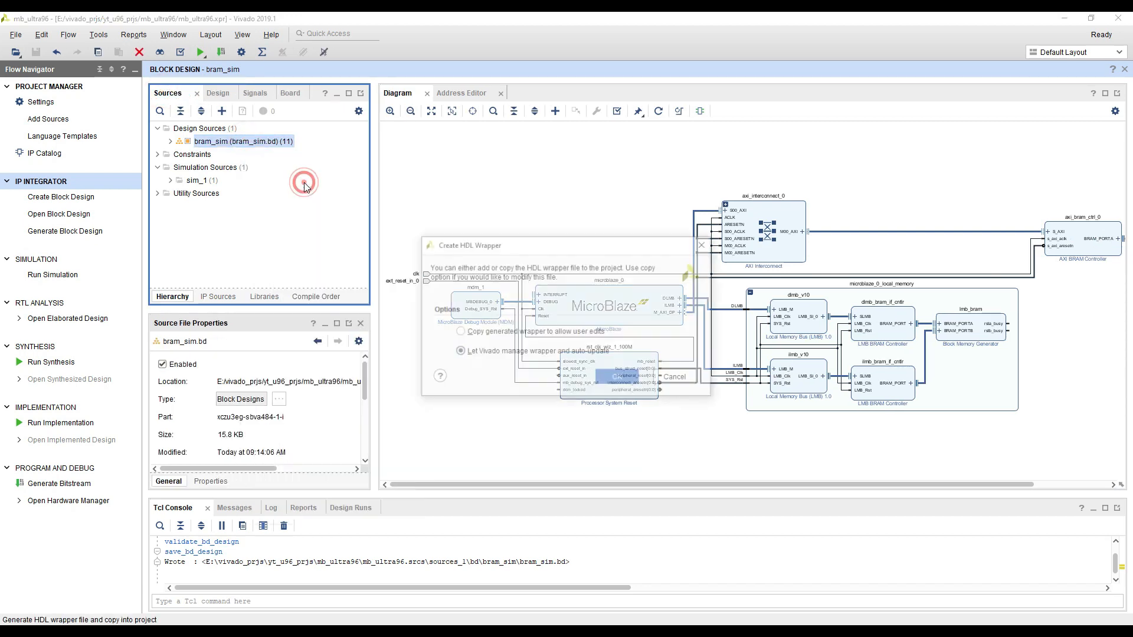
{"action": "left_click", "coordinate": [678, 378]}
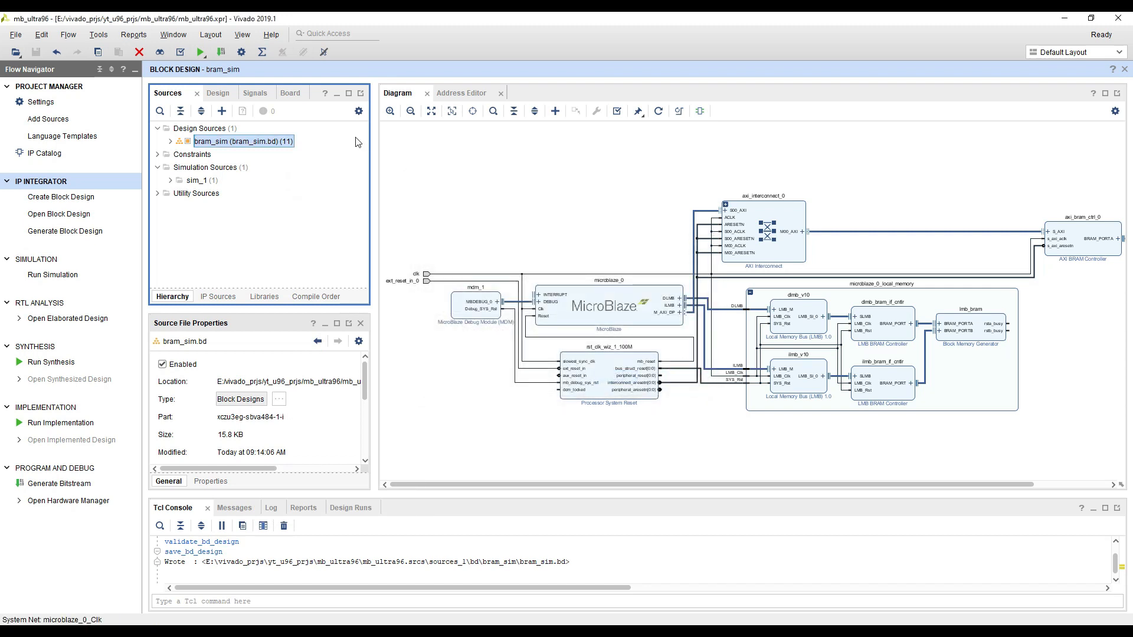
Set the project's target language to VHDL in the general project settings
{"action": "left_click", "coordinate": [59, 87]}
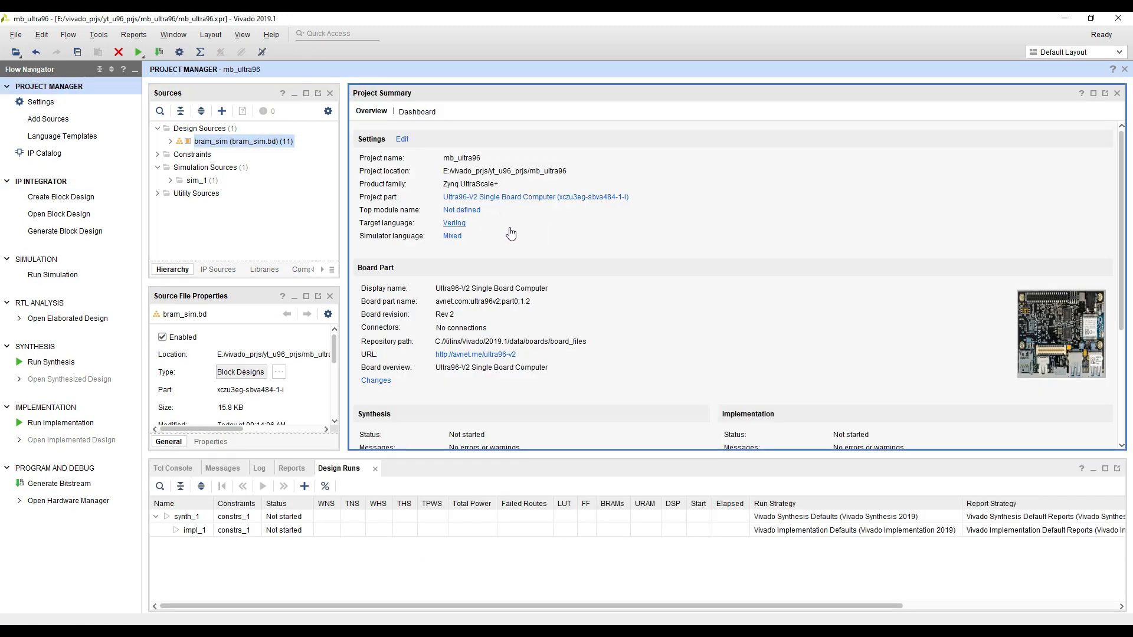
{"action": "left_click", "coordinate": [538, 200]}
{"action": "left_click", "coordinate": [780, 223]}
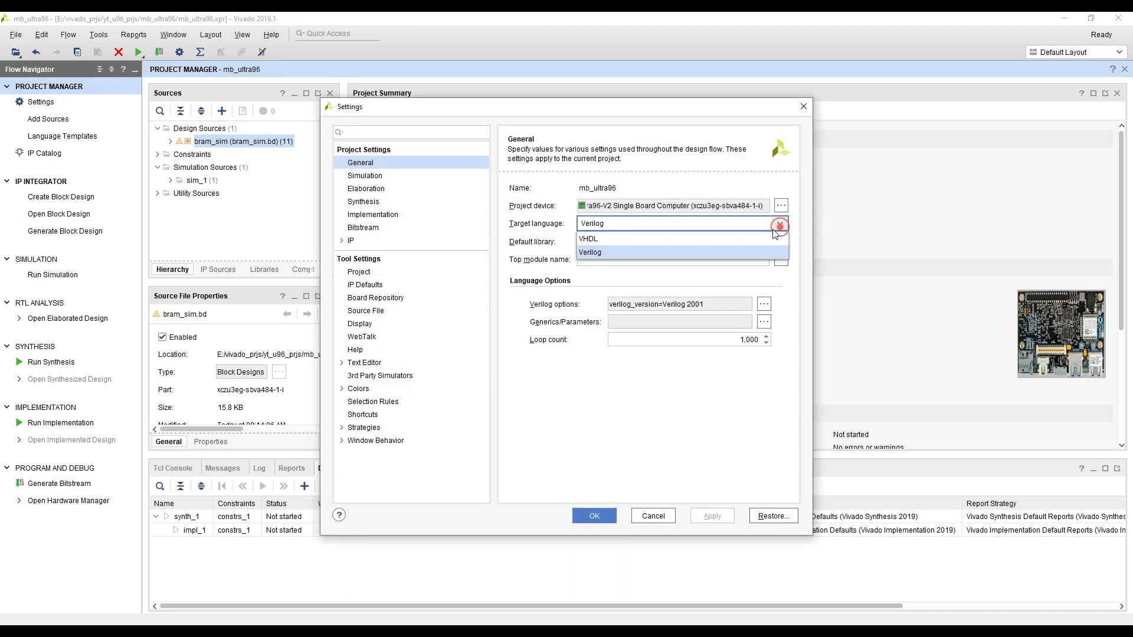
{"action": "left_click", "coordinate": [642, 237]}
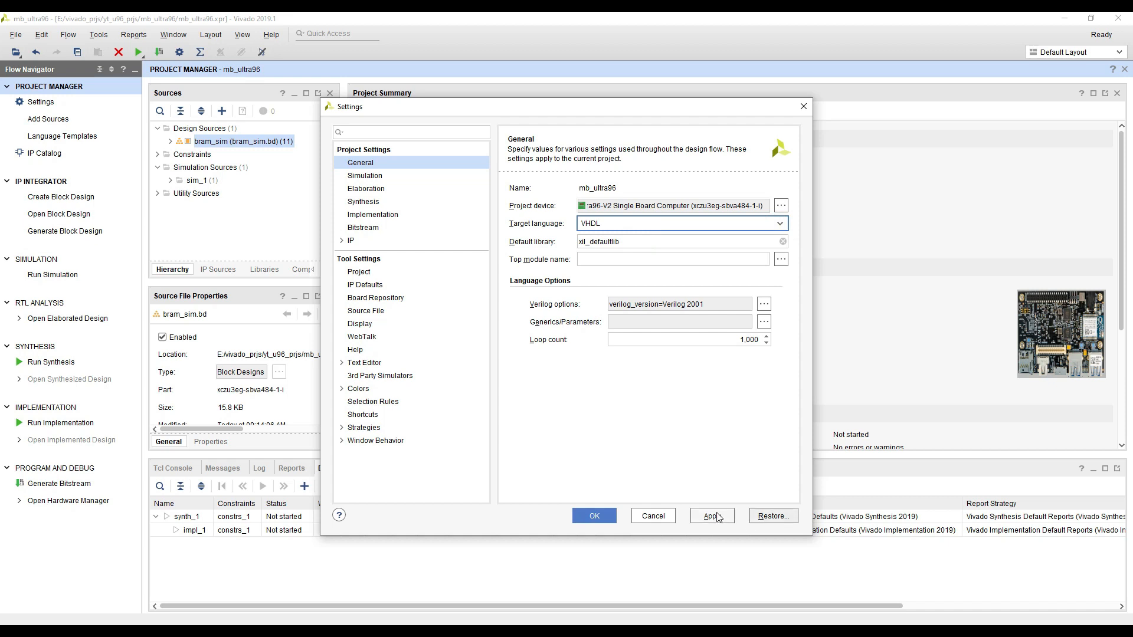
{"action": "left_click", "coordinate": [714, 517]}
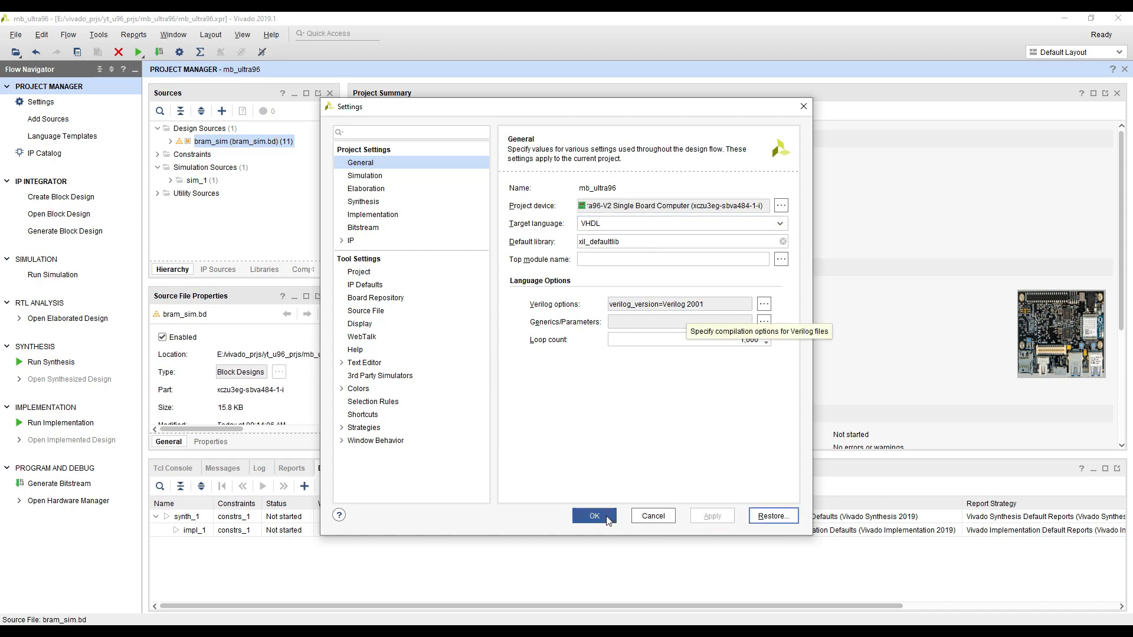
{"action": "left_click", "coordinate": [717, 517]}
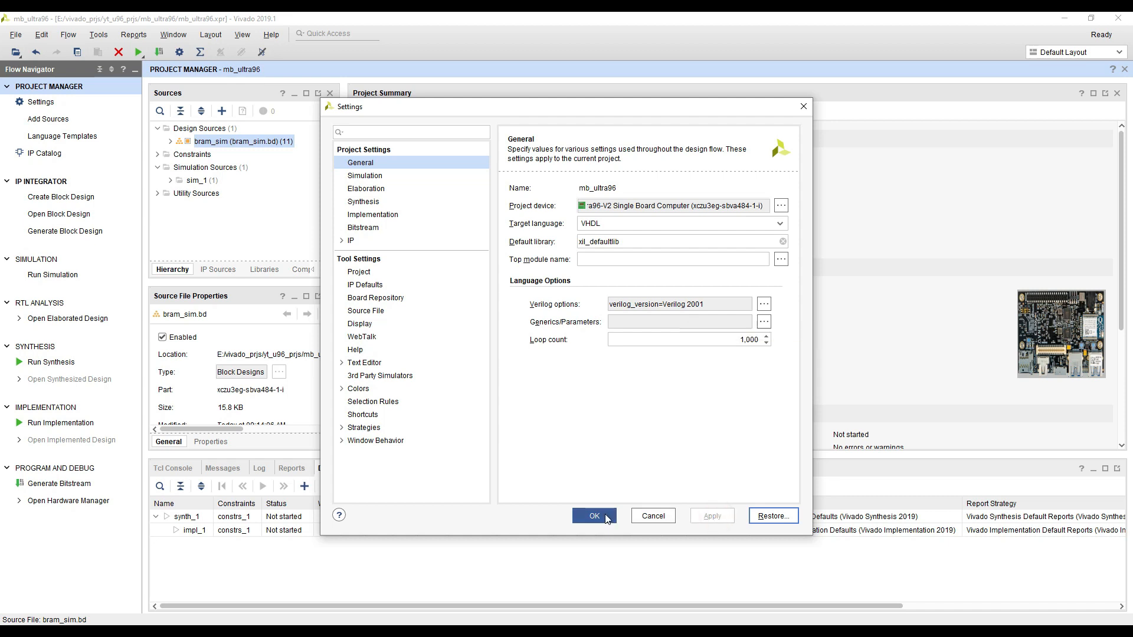
{"action": "left_click", "coordinate": [607, 518]}
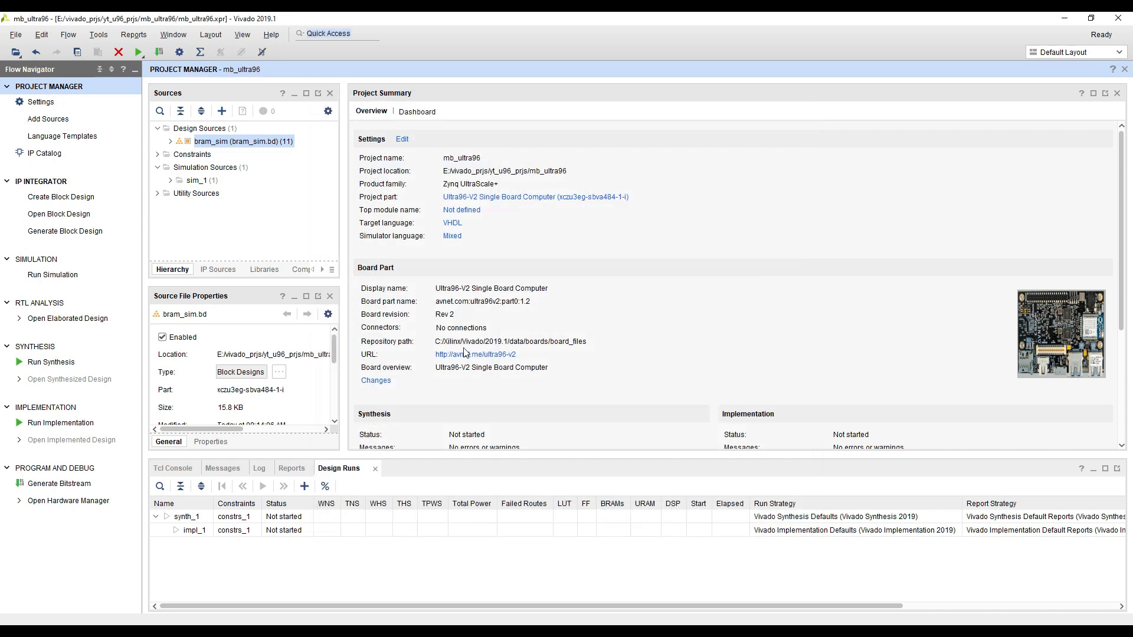
Create an HDL wrapper for the bram_sim block design, letting Vivado manage and auto-update it
{"action": "right_click", "coordinate": [229, 144]}
{"action": "left_click", "coordinate": [260, 178]}
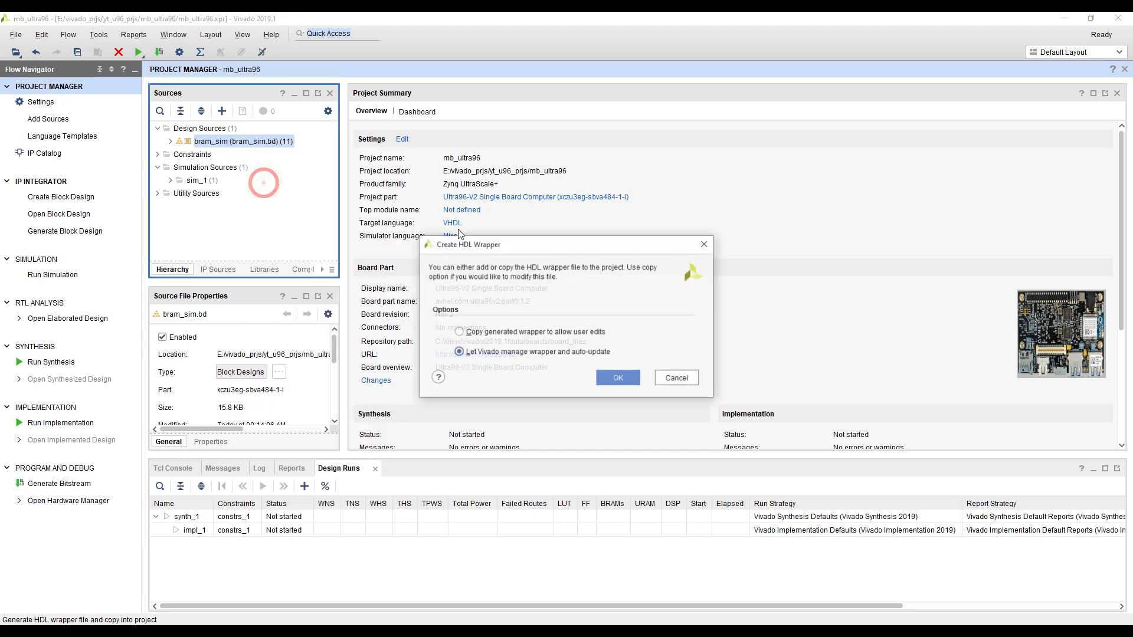
{"action": "left_click", "coordinate": [617, 379]}
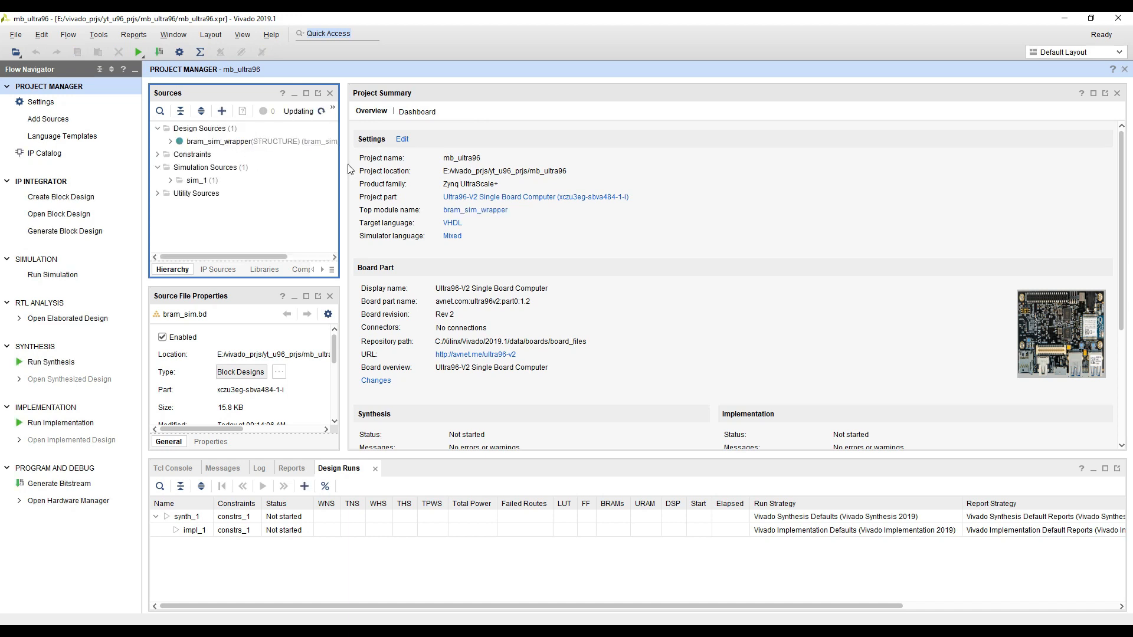
Open bram_sim_wrapper.vhd to examine its entity and port map, and expand the sim_1 simulation sources
{"action": "left_click_drag", "start_coordinate": [347, 169], "coordinate": [383, 192]}
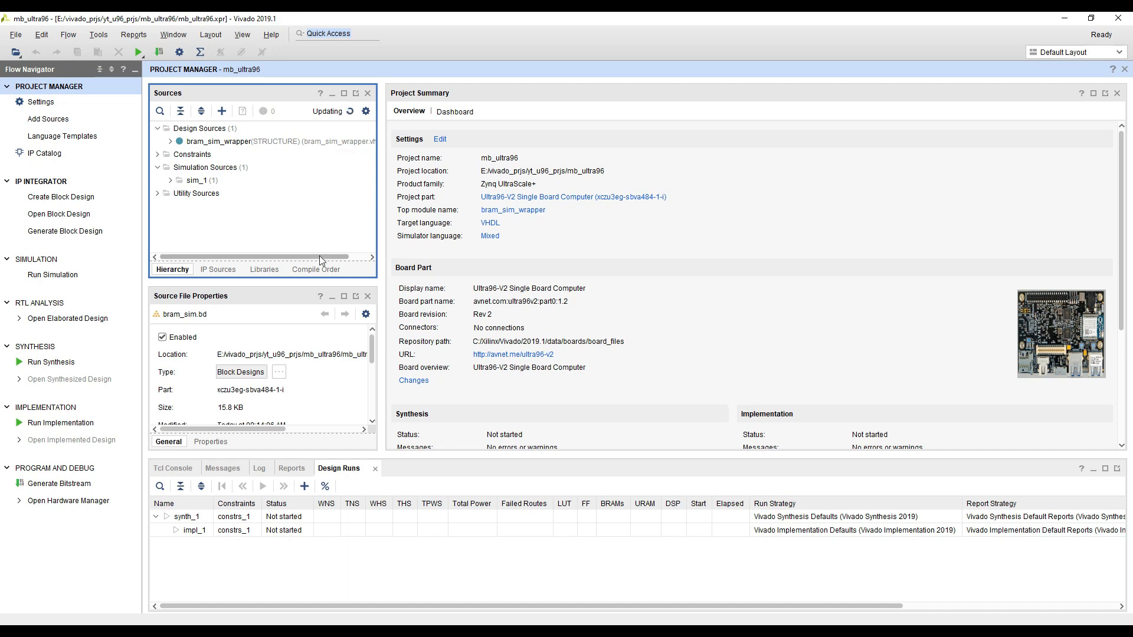
{"action": "double_click", "coordinate": [239, 142]}
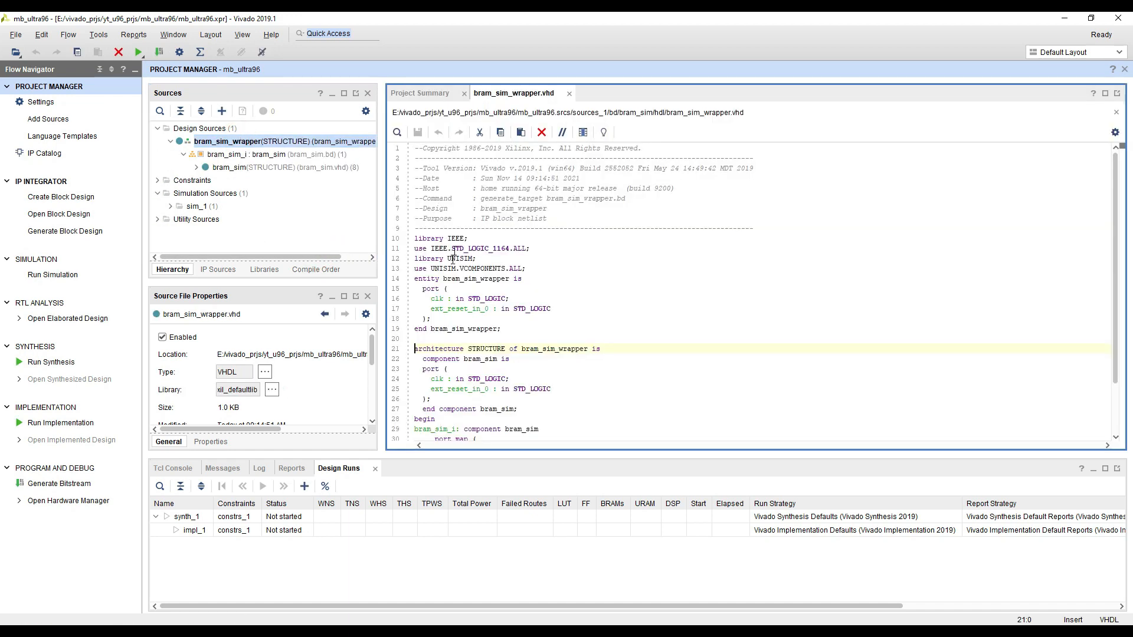
{"action": "scroll", "coordinate": [472, 435], "scroll_direction": "down", "scroll_amount": 2}
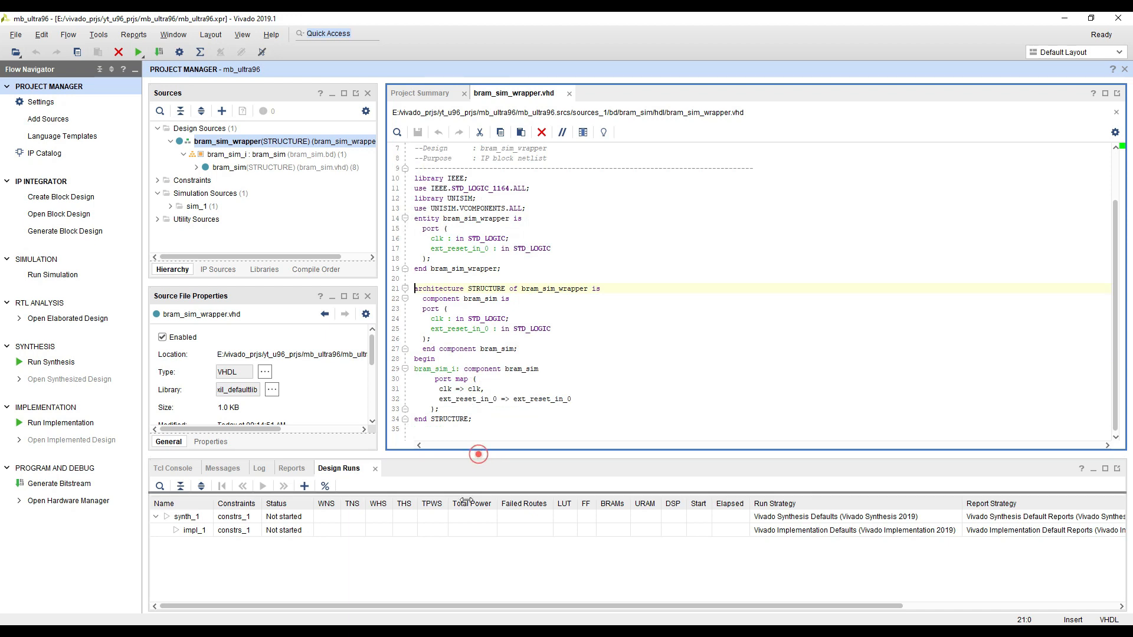
{"action": "left_click_drag", "start_coordinate": [478, 452], "coordinate": [478, 502]}
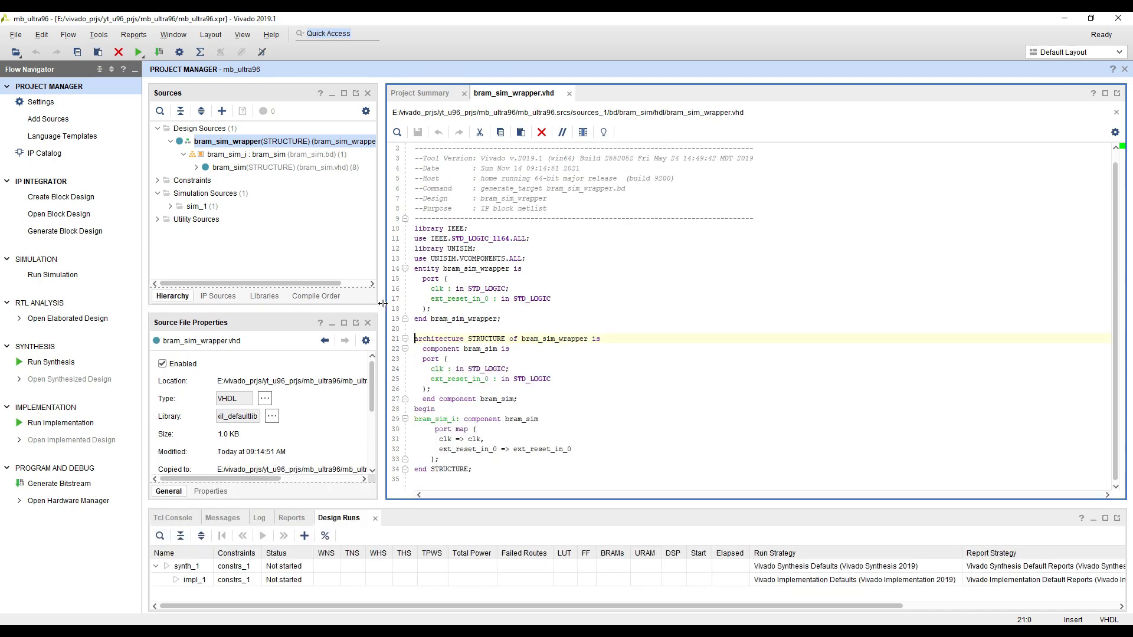
{"action": "double_click", "coordinate": [229, 143]}
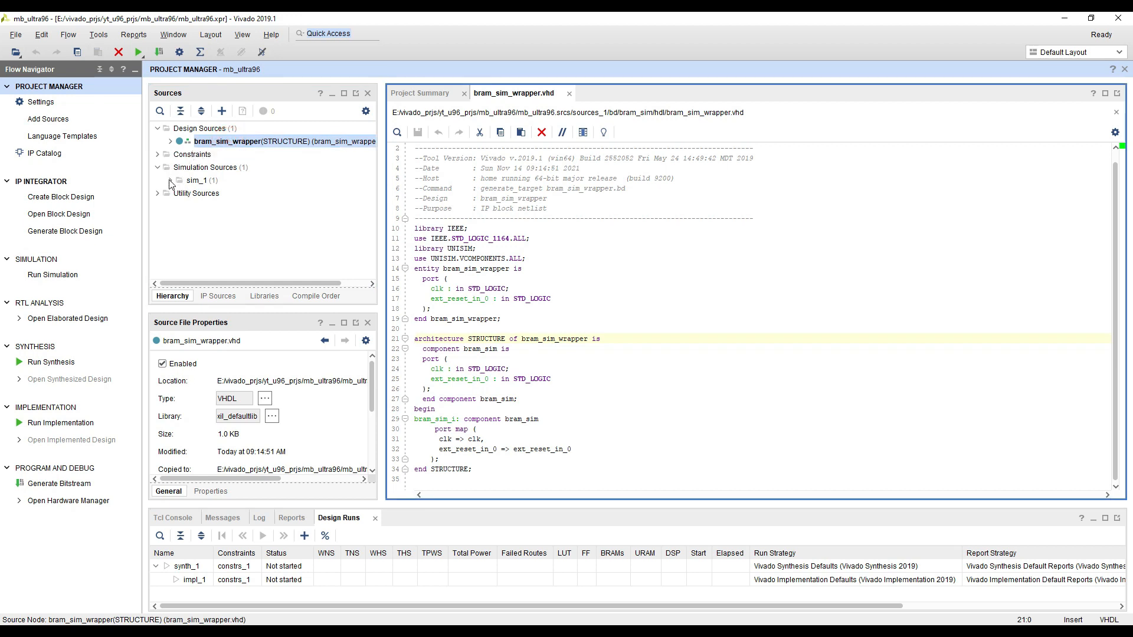
{"action": "left_click", "coordinate": [170, 181]}
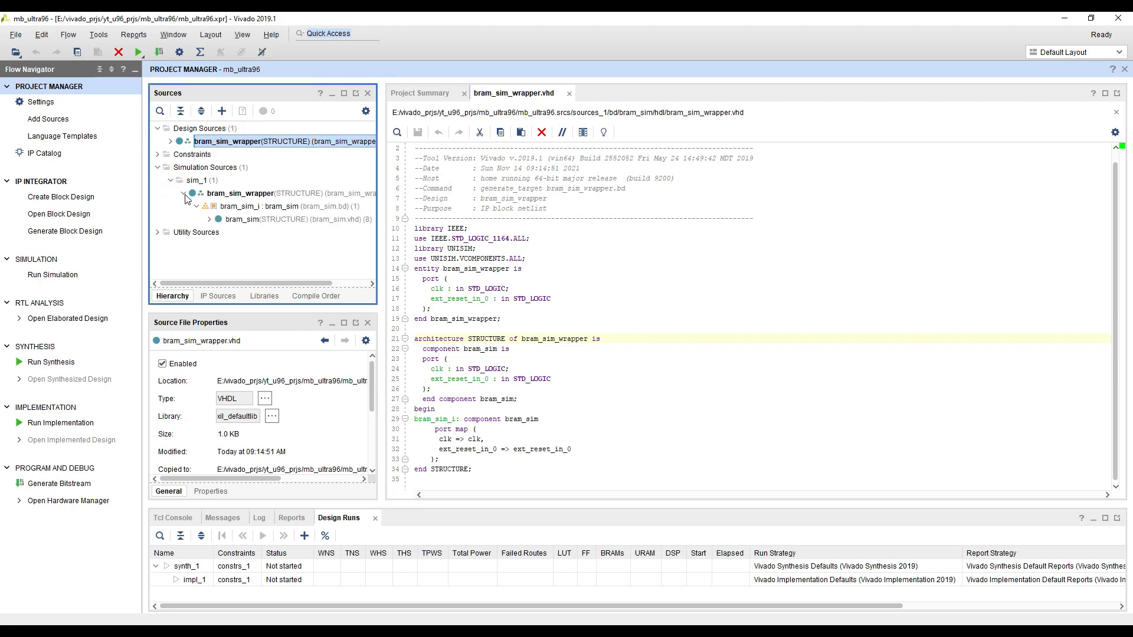
Add the existing testbench tb_mb_bram.vhd from the lab_2_mb folder to the sim_1 simulation sources
{"action": "left_click", "coordinate": [184, 195]}
{"action": "left_click", "coordinate": [222, 111]}
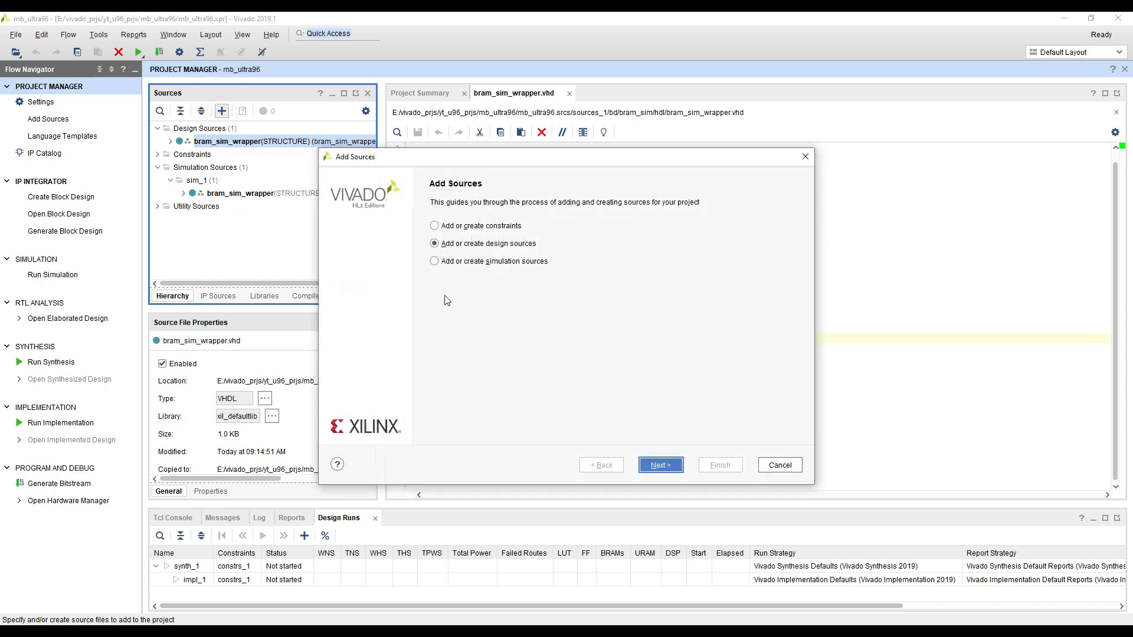
{"action": "left_click", "coordinate": [474, 262]}
{"action": "left_click", "coordinate": [659, 465]}
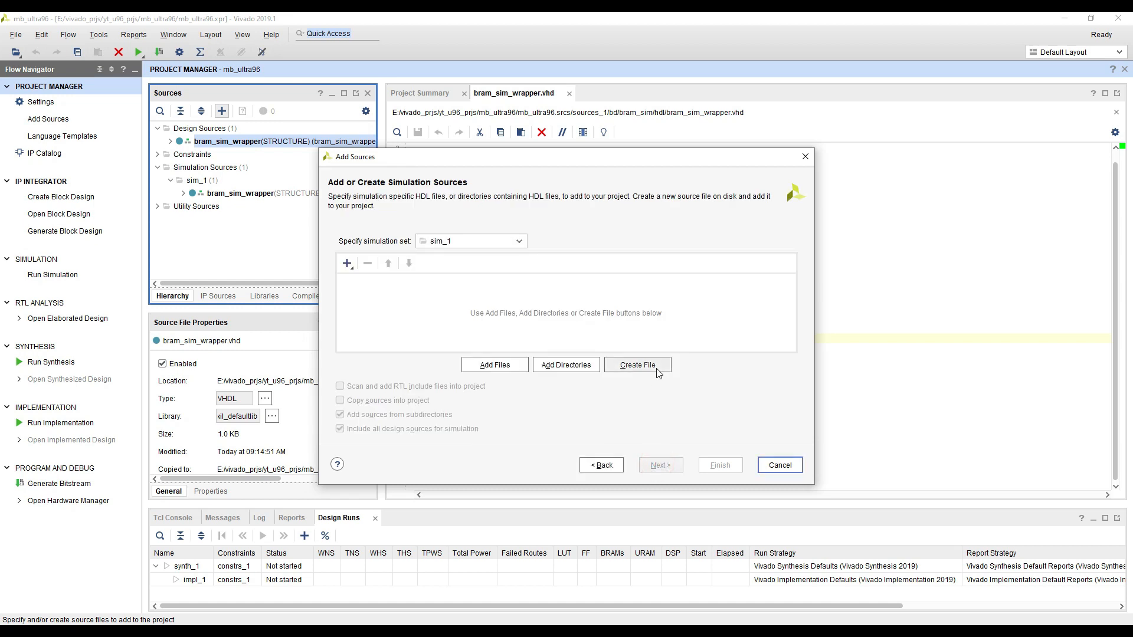
{"action": "left_click", "coordinate": [519, 366]}
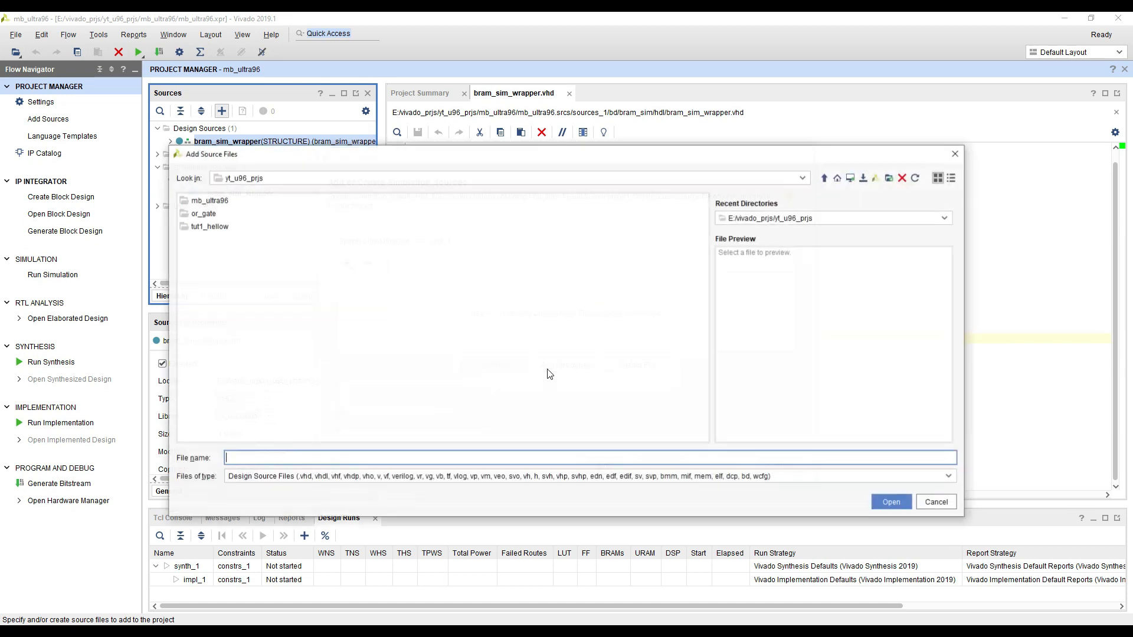
{"action": "type", "text": "D:\\rizwan_data\\github_rizwantariqs\\fpga_fundamentals\\src\\lab_2_mb"}
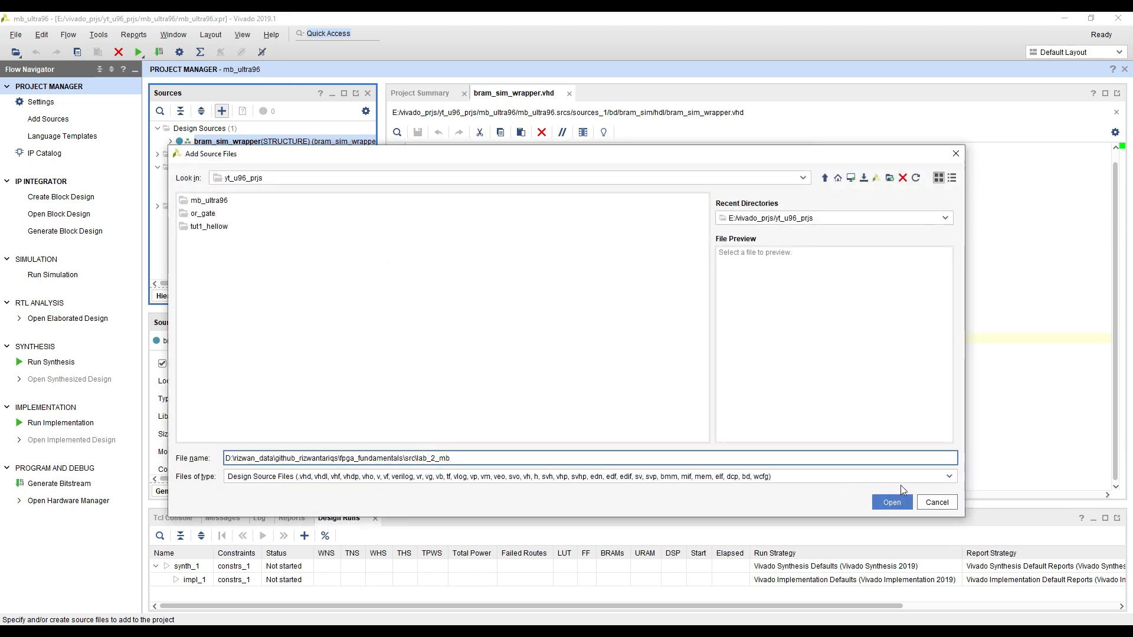
{"action": "left_click", "coordinate": [892, 503]}
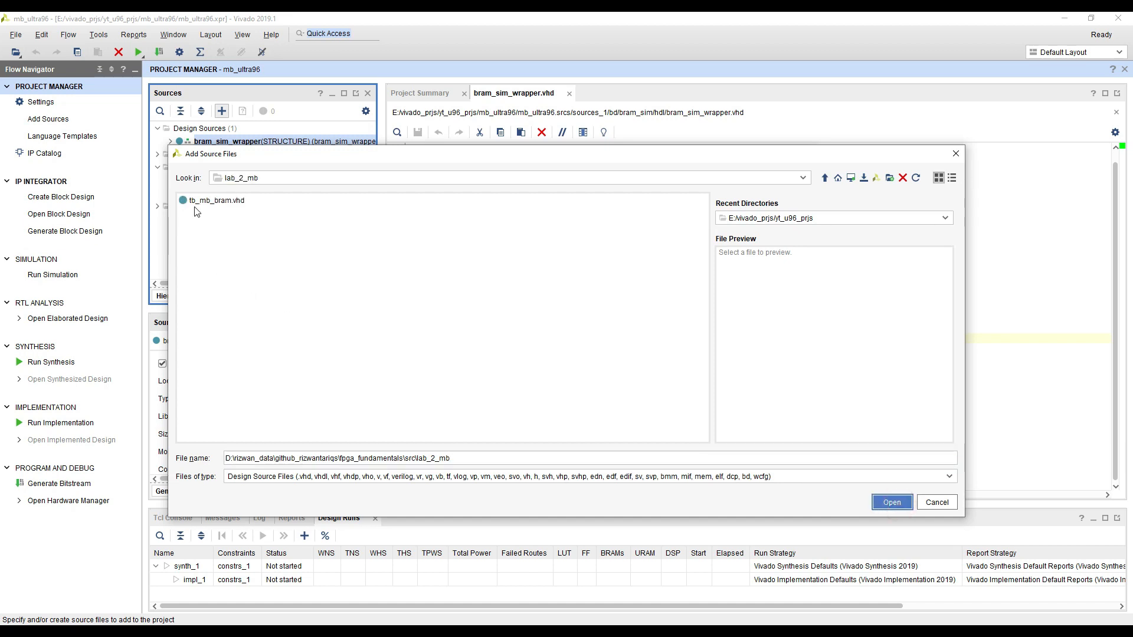
{"action": "double_click", "coordinate": [218, 200]}
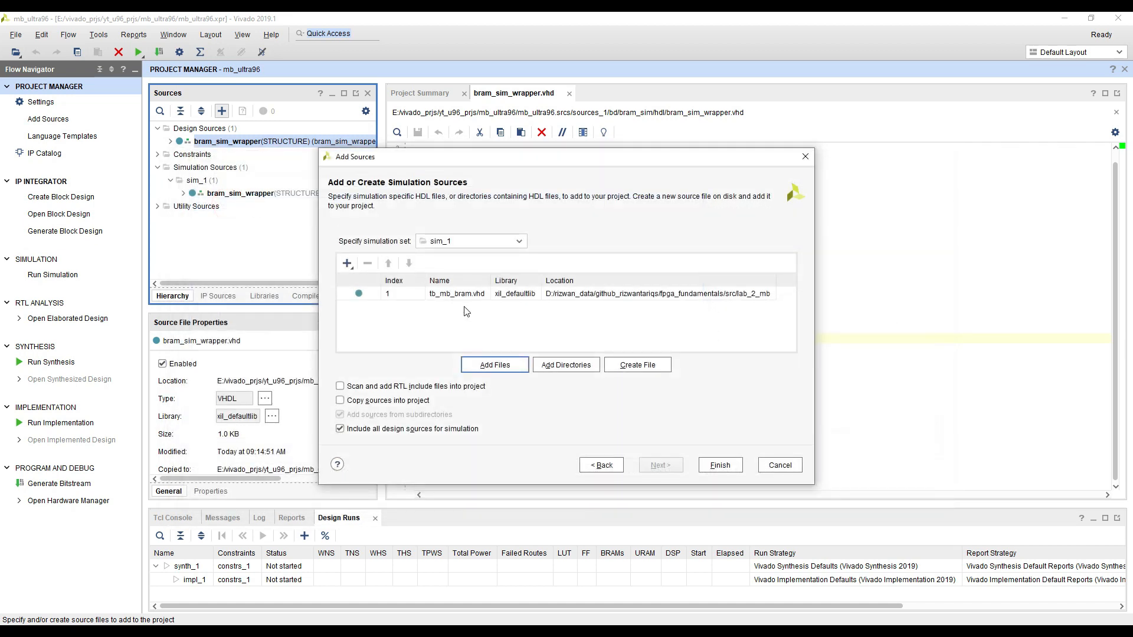
{"action": "left_click", "coordinate": [370, 293]}
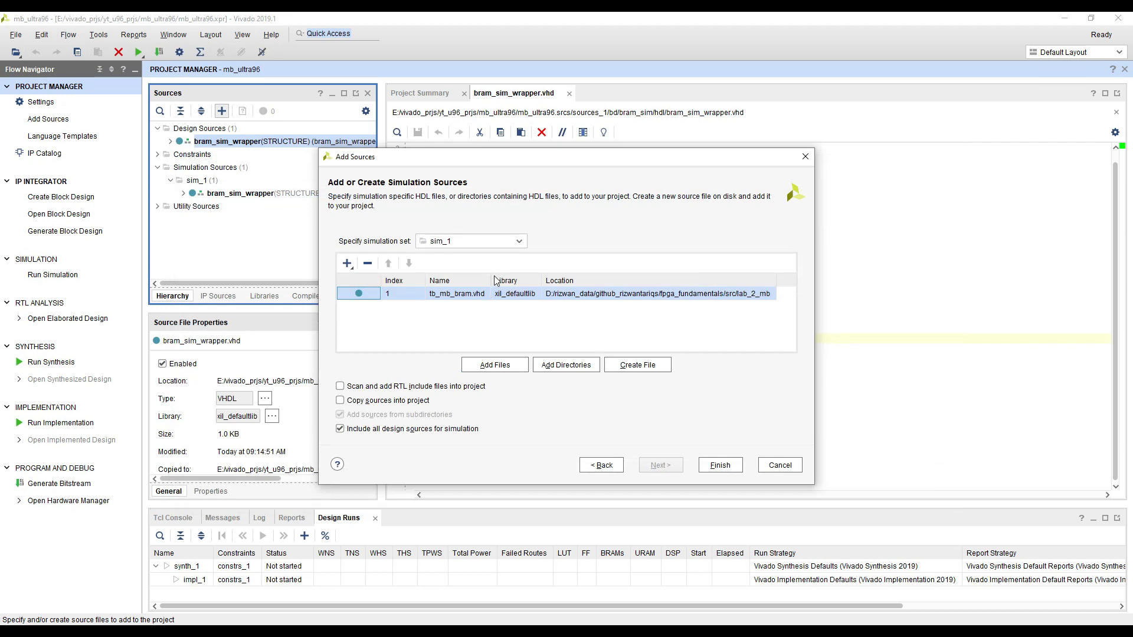
{"action": "left_click", "coordinate": [720, 465]}
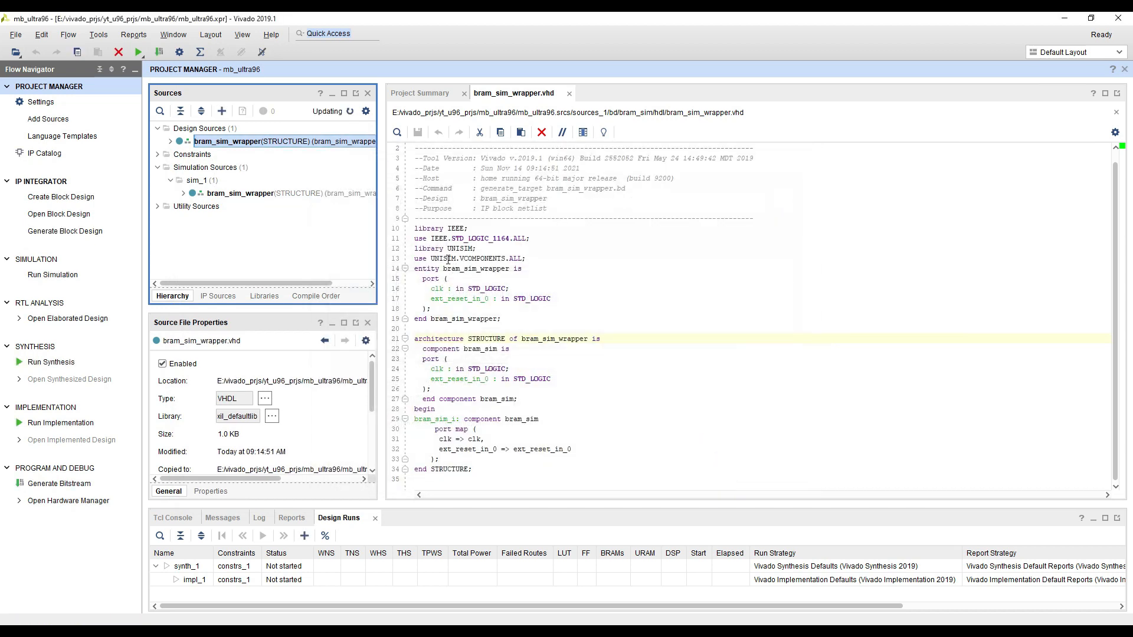
Set bram_sim_wrapper_tb as the top module of sim_1 and enlarge the Sources area to show its hierarchy
{"action": "double_click", "coordinate": [472, 269]}
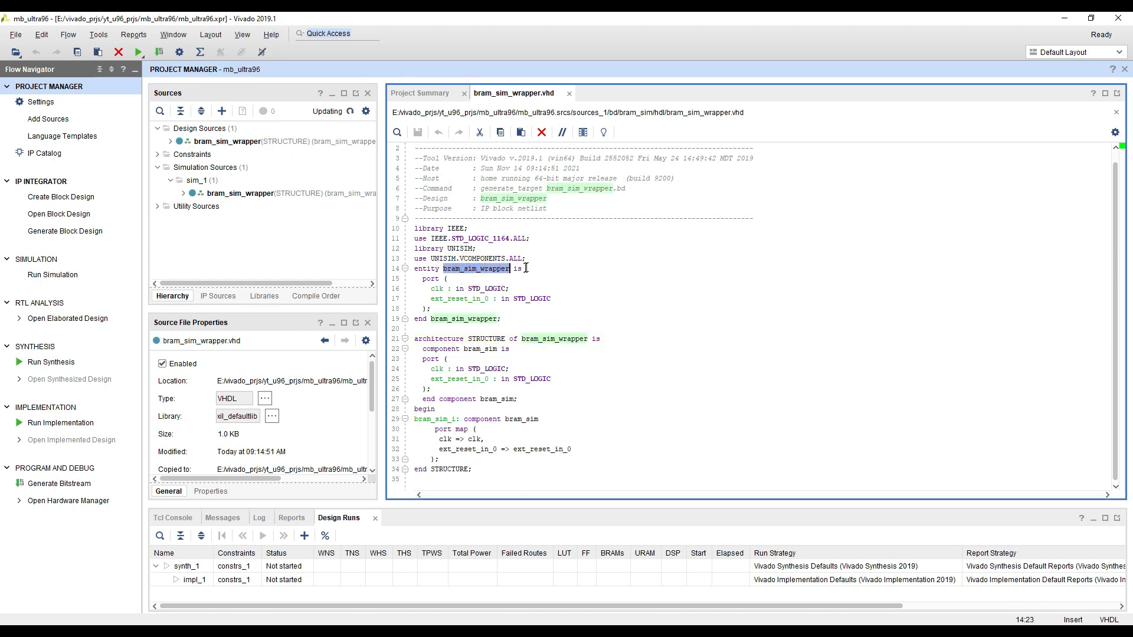
{"action": "left_click", "coordinate": [542, 269]}
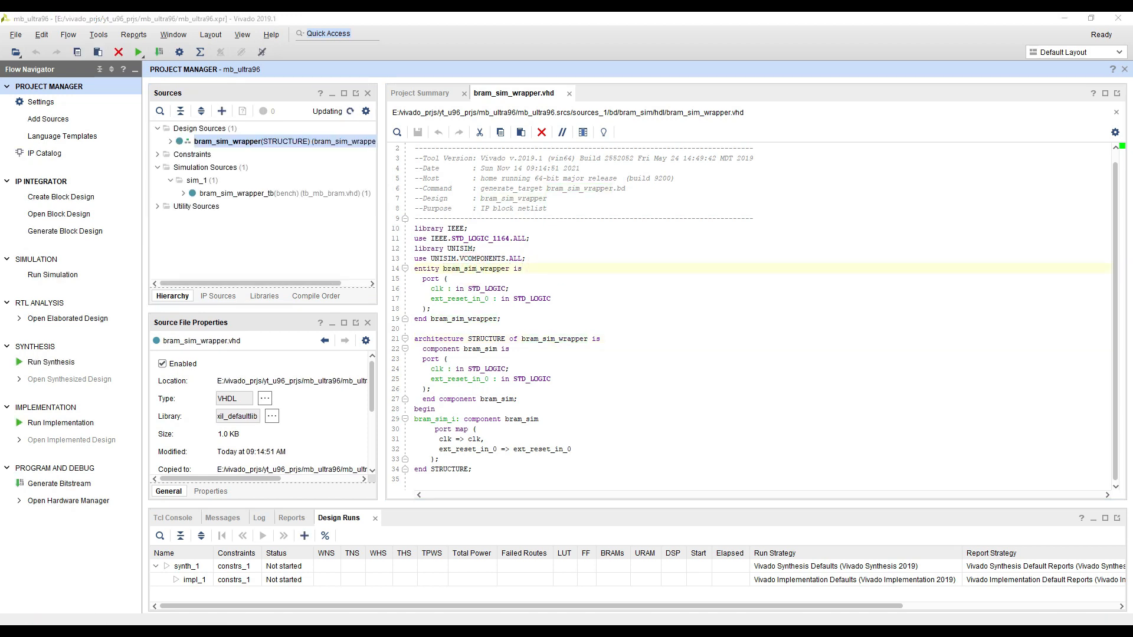
{"action": "left_click", "coordinate": [183, 194]}
{"action": "left_click", "coordinate": [223, 195]}
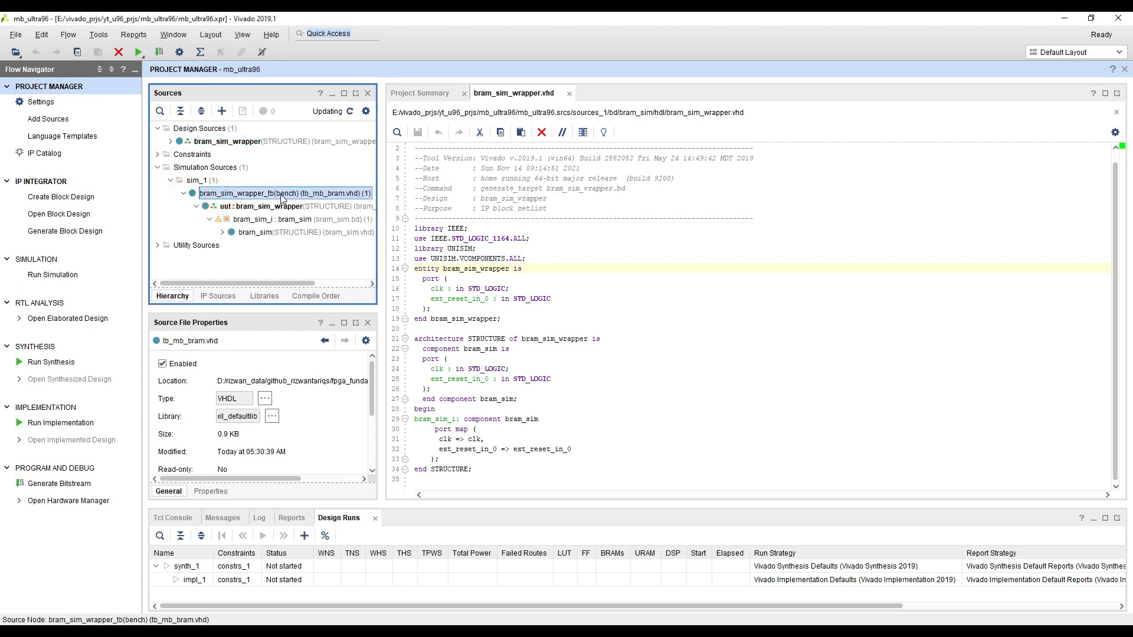
{"action": "right_click", "coordinate": [257, 197]}
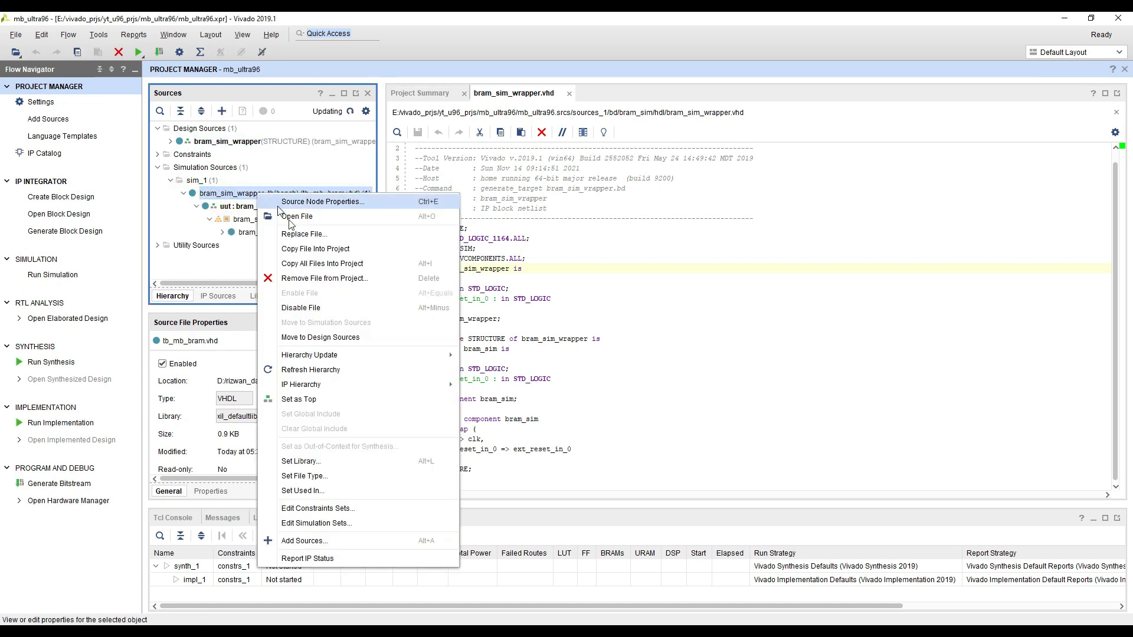
{"action": "left_click", "coordinate": [311, 400]}
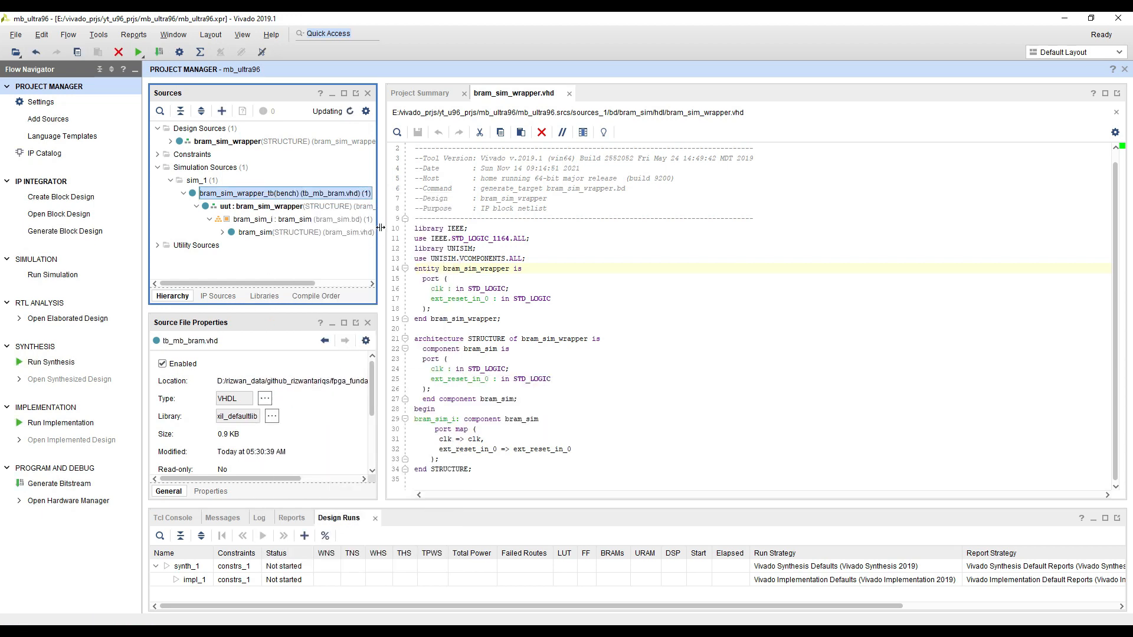
{"action": "left_click_drag", "start_coordinate": [383, 226], "coordinate": [421, 226]}
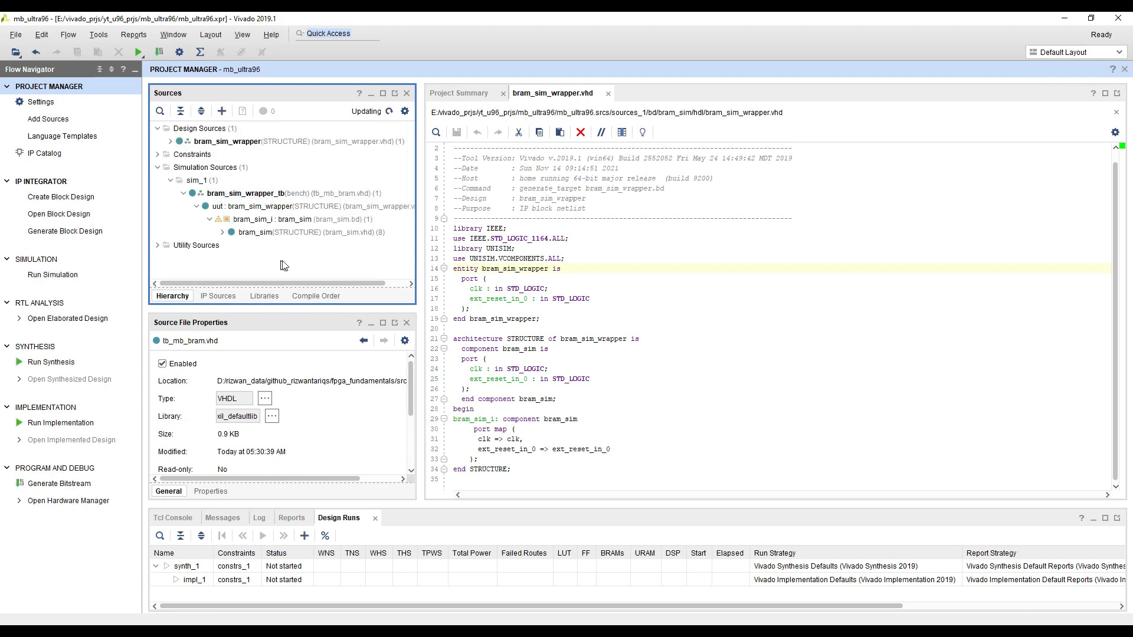
{"action": "left_click_drag", "start_coordinate": [305, 310], "coordinate": [305, 333]}
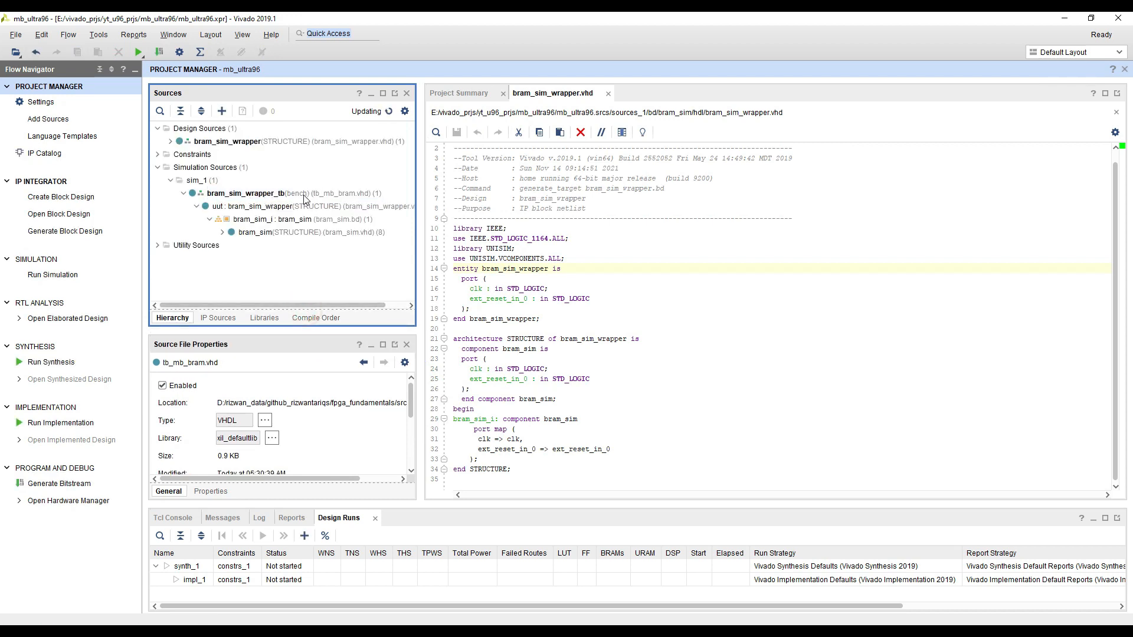
Open tb_mb_bram.vhd and examine its component ports, signal declarations and the uut port map
{"action": "double_click", "coordinate": [210, 198]}
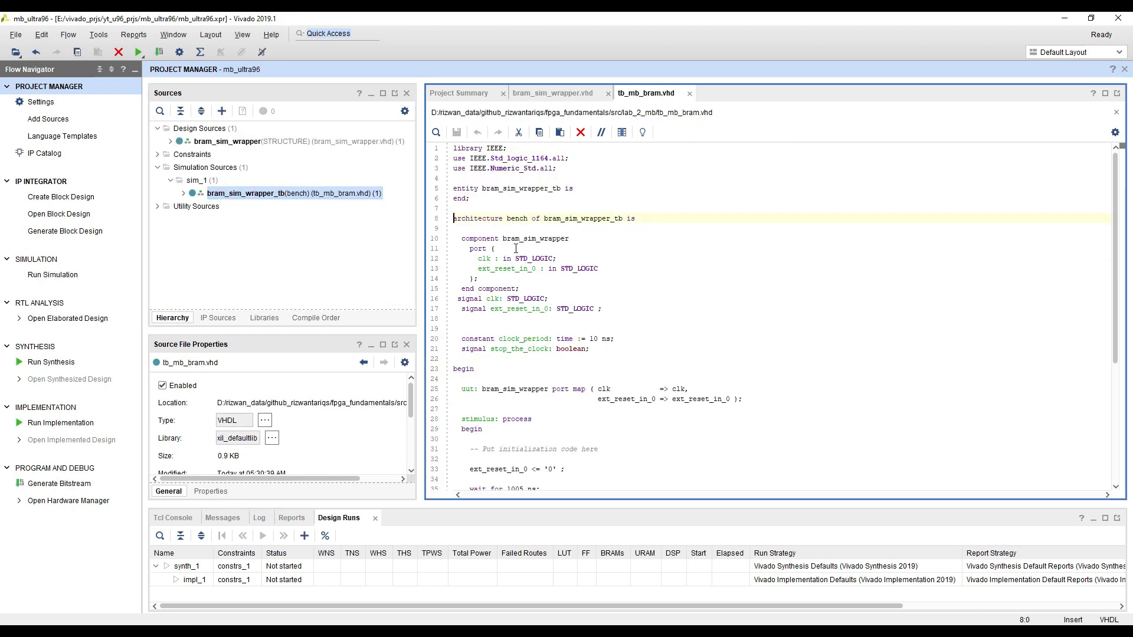
{"action": "left_click", "coordinate": [513, 246]}
{"action": "scroll", "coordinate": [502, 230], "scroll_direction": "down", "scroll_amount": 2}
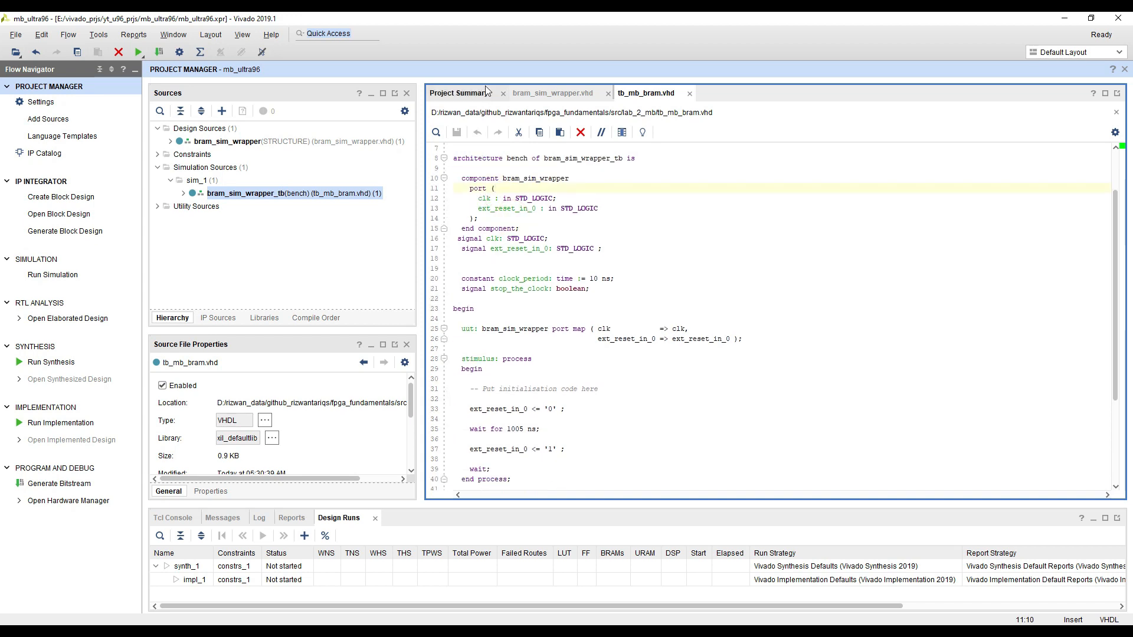
{"action": "double_click", "coordinate": [493, 209]}
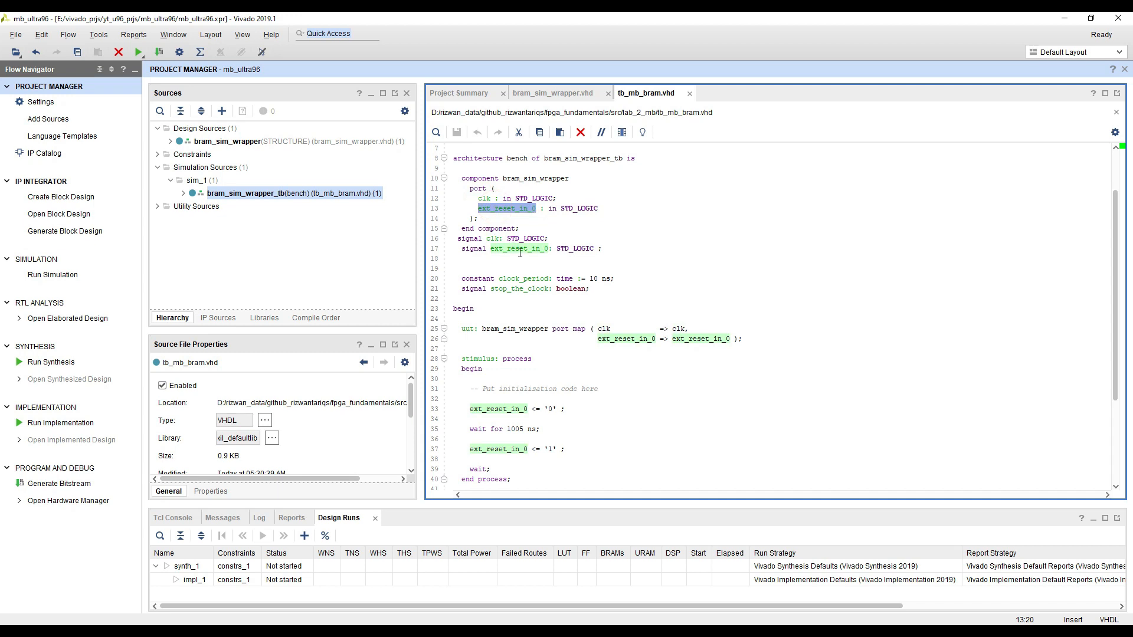
{"action": "double_click", "coordinate": [495, 329]}
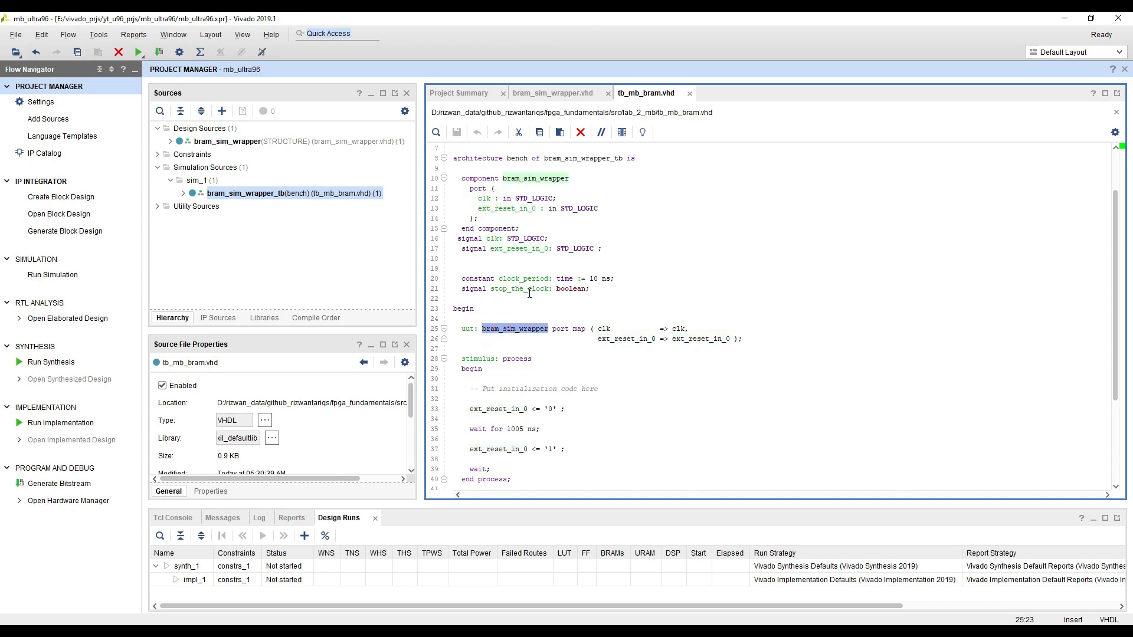
{"action": "scroll", "coordinate": [516, 318], "scroll_direction": "down", "scroll_amount": 1}
{"action": "scroll", "coordinate": [511, 312], "scroll_direction": "down", "scroll_amount": 2}
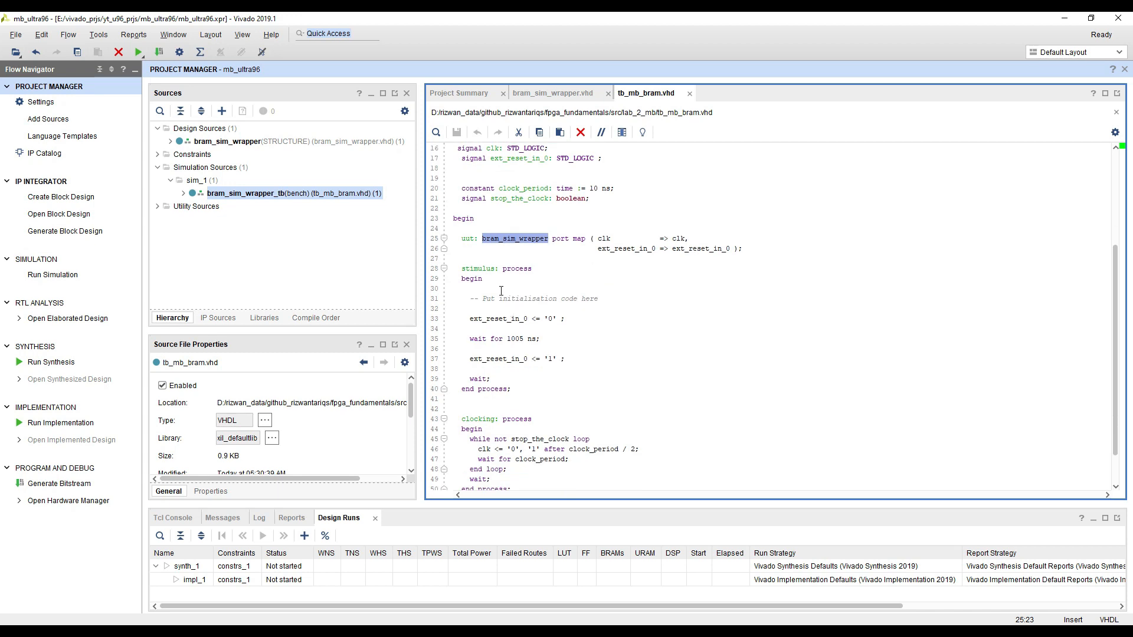
{"action": "scroll", "coordinate": [503, 293], "scroll_direction": "down", "scroll_amount": 1}
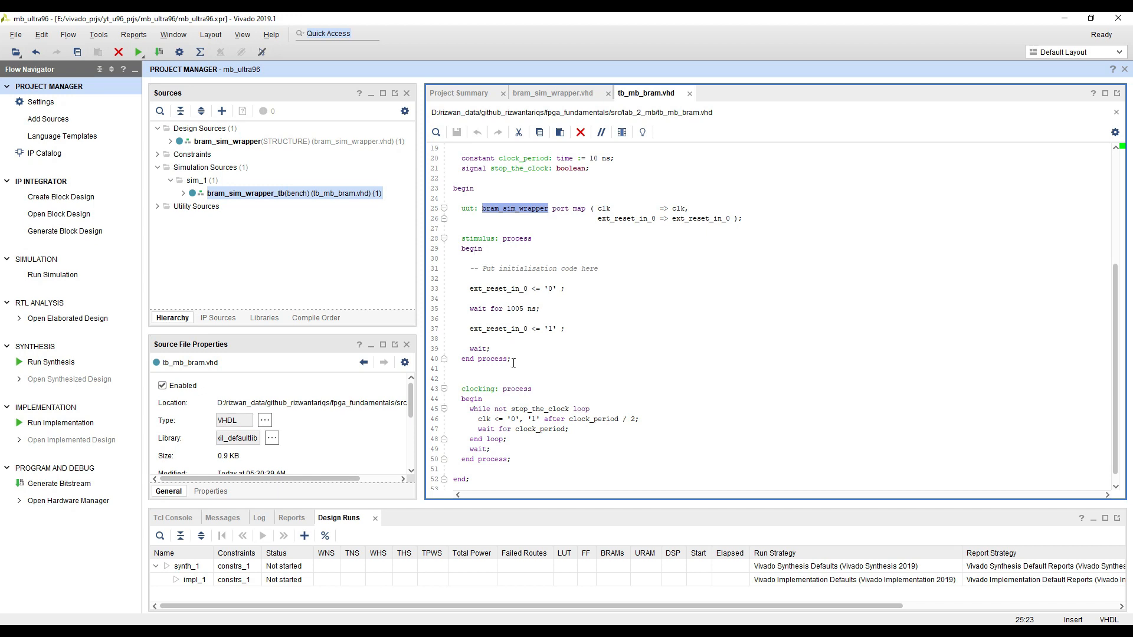
Examine the testbench's stimulus and clocking processes and the clock_period constant that drives clk
{"action": "left_click_drag", "start_coordinate": [516, 366], "coordinate": [454, 239]}
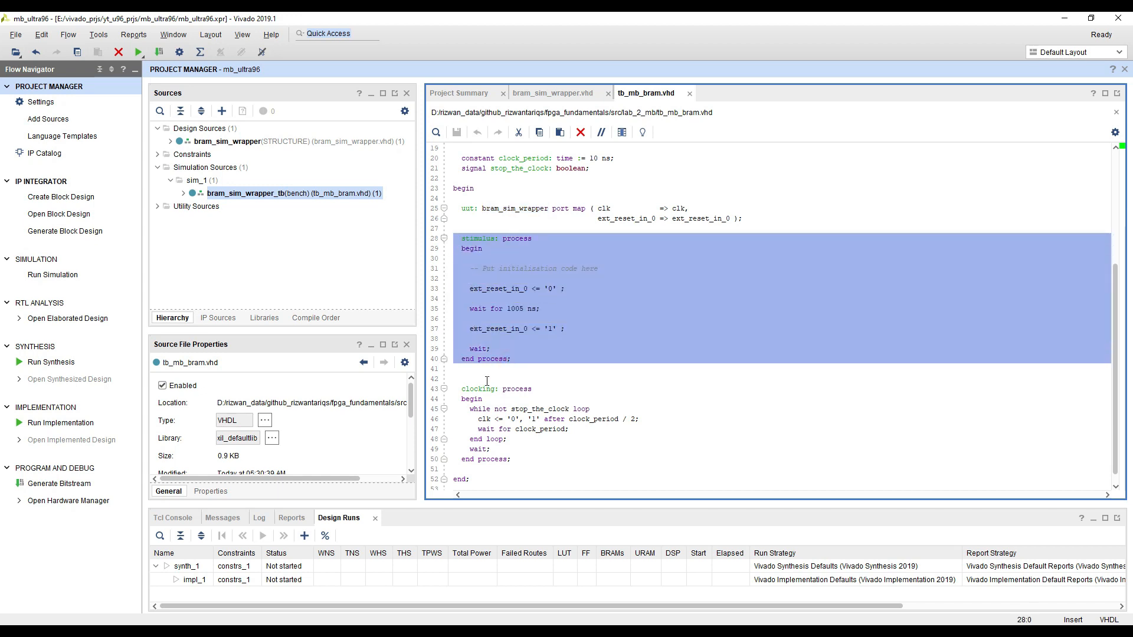
{"action": "scroll", "coordinate": [487, 381], "scroll_direction": "down", "scroll_amount": 1}
{"action": "left_click_drag", "start_coordinate": [514, 450], "coordinate": [484, 375]}
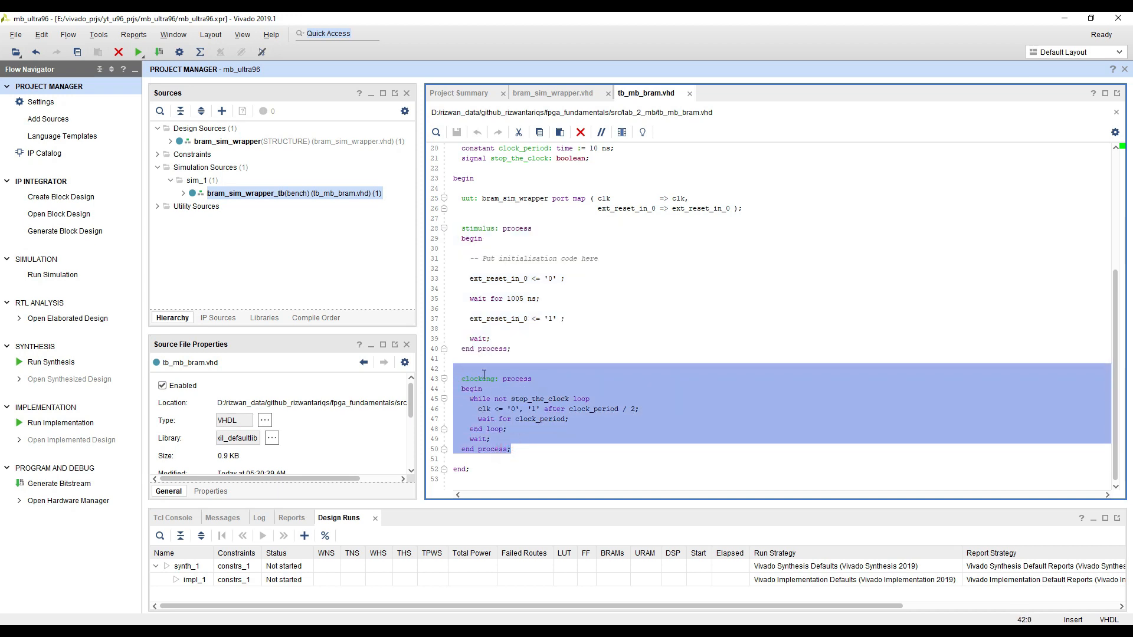
{"action": "left_click", "coordinate": [484, 376]}
{"action": "left_click_drag", "start_coordinate": [513, 449], "coordinate": [506, 367]}
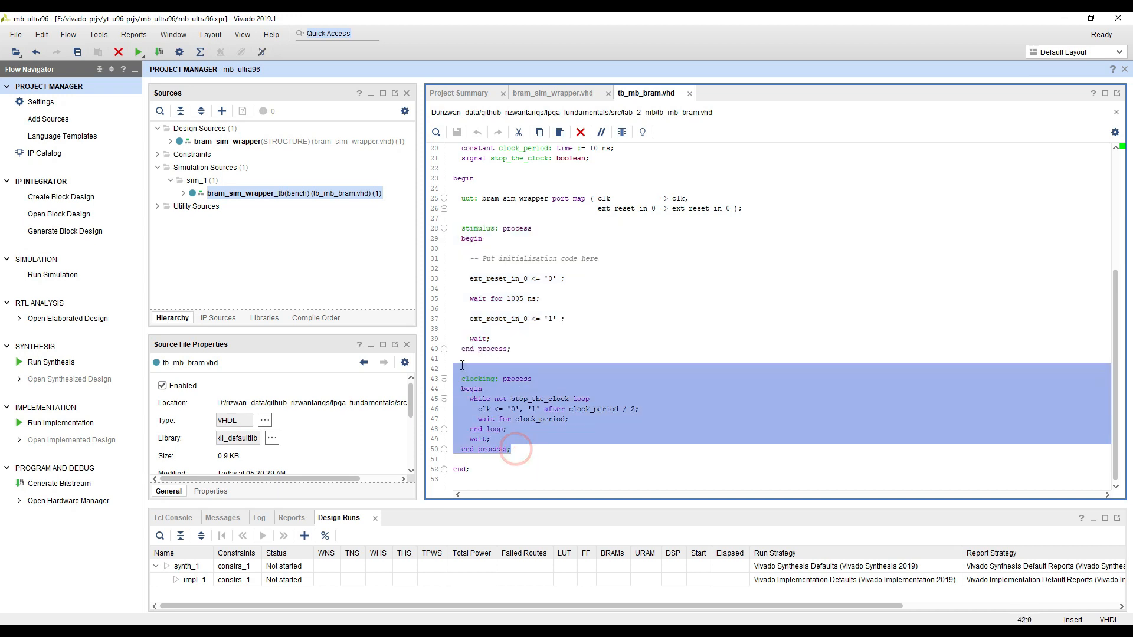
{"action": "left_click", "coordinate": [506, 367]}
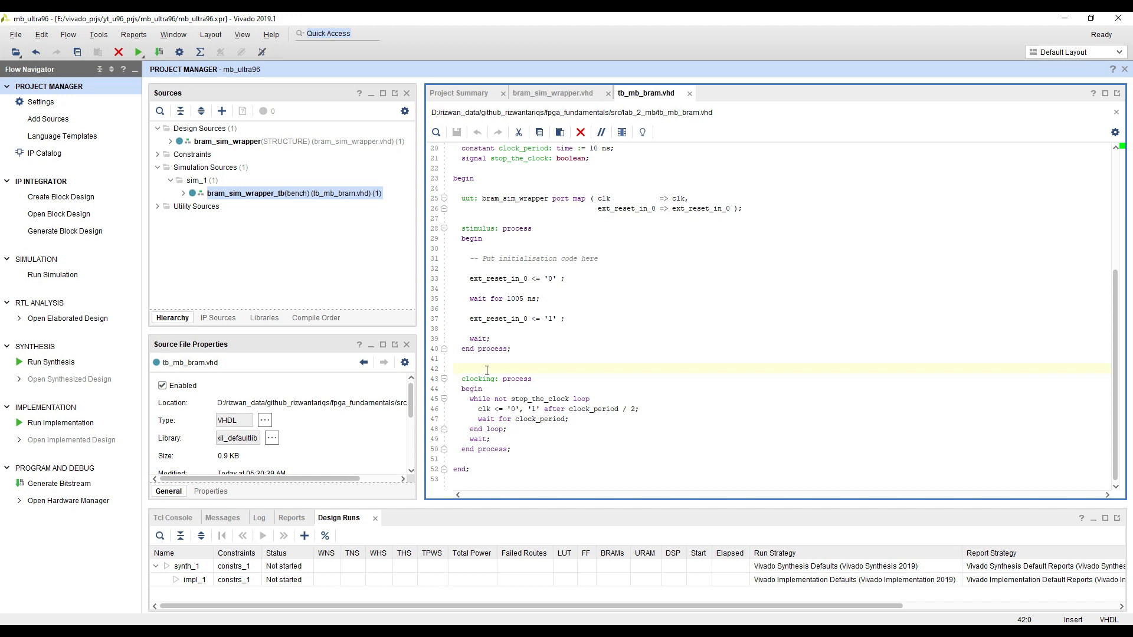
{"action": "left_click_drag", "start_coordinate": [520, 451], "coordinate": [487, 349]}
{"action": "left_click", "coordinate": [497, 369]}
{"action": "left_click", "coordinate": [581, 409]}
{"action": "scroll", "coordinate": [597, 256], "scroll_direction": "up", "scroll_amount": 3}
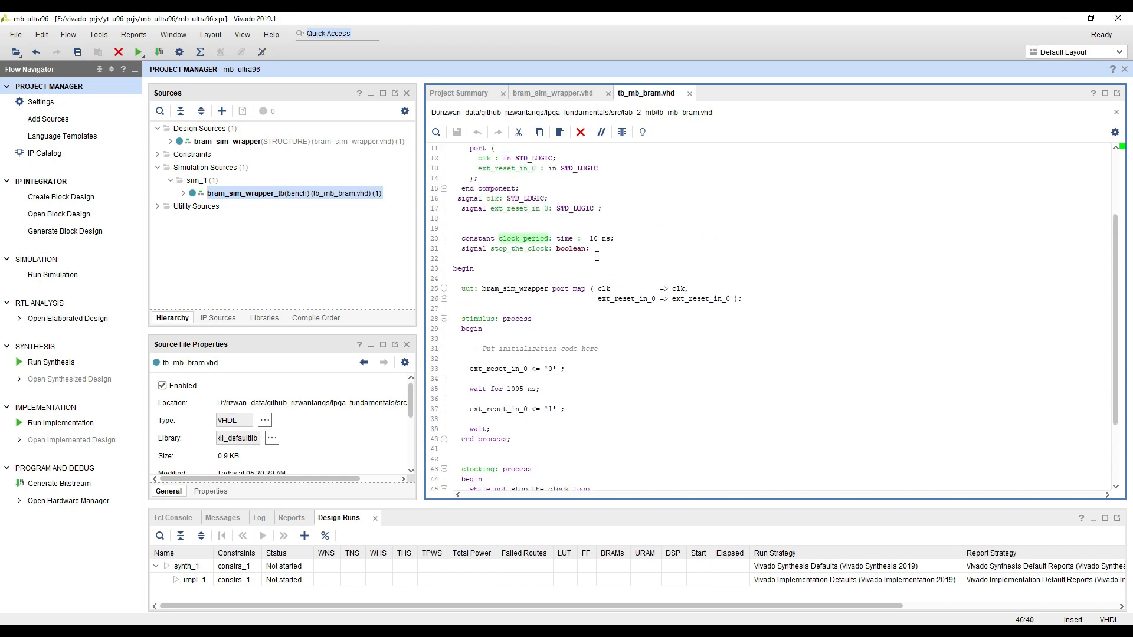
{"action": "left_click", "coordinate": [662, 241]}
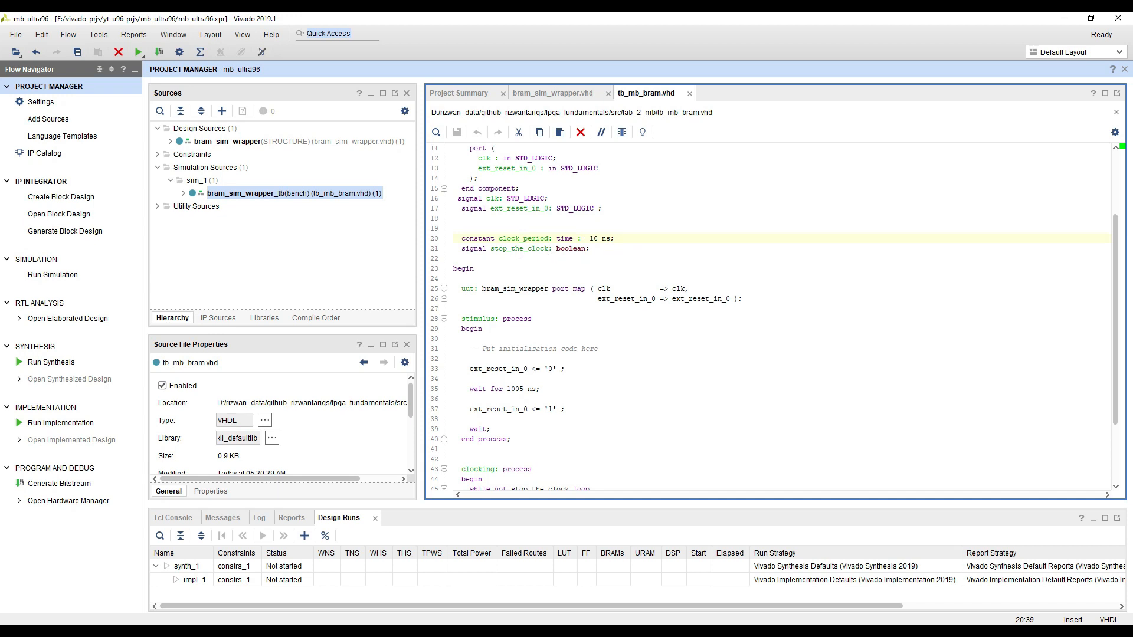
{"action": "scroll", "coordinate": [517, 299], "scroll_direction": "down", "scroll_amount": 2}
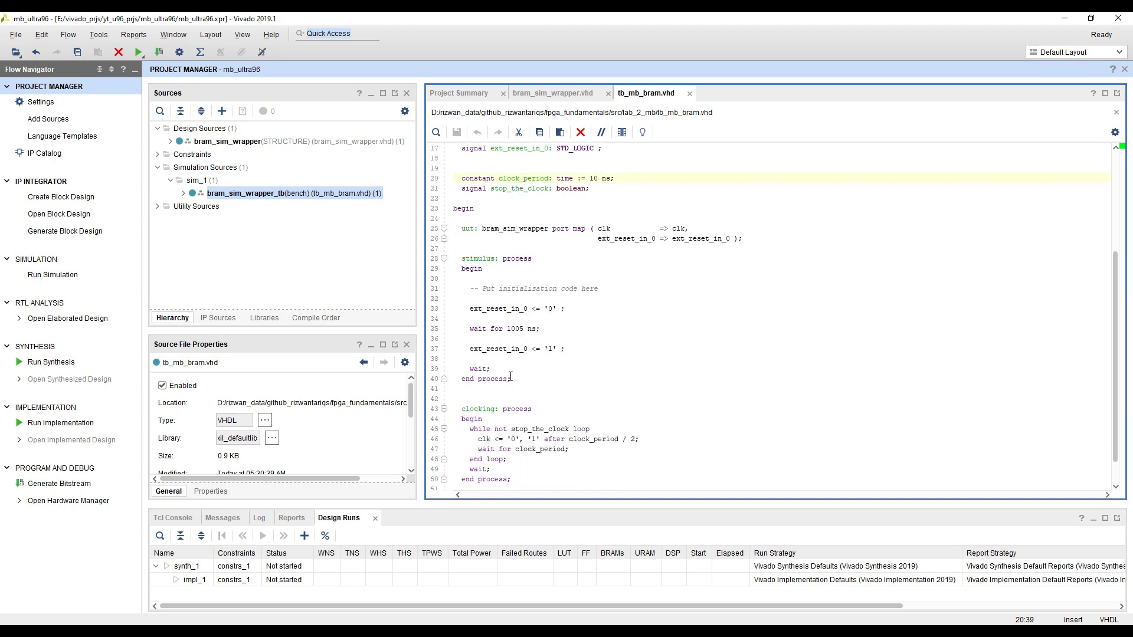
Examine the ext_reset_in_0 sequence in the stimulus process and compare the testbench with bram_sim_wrapper.vhd
{"action": "left_click_drag", "start_coordinate": [521, 381], "coordinate": [446, 254]}
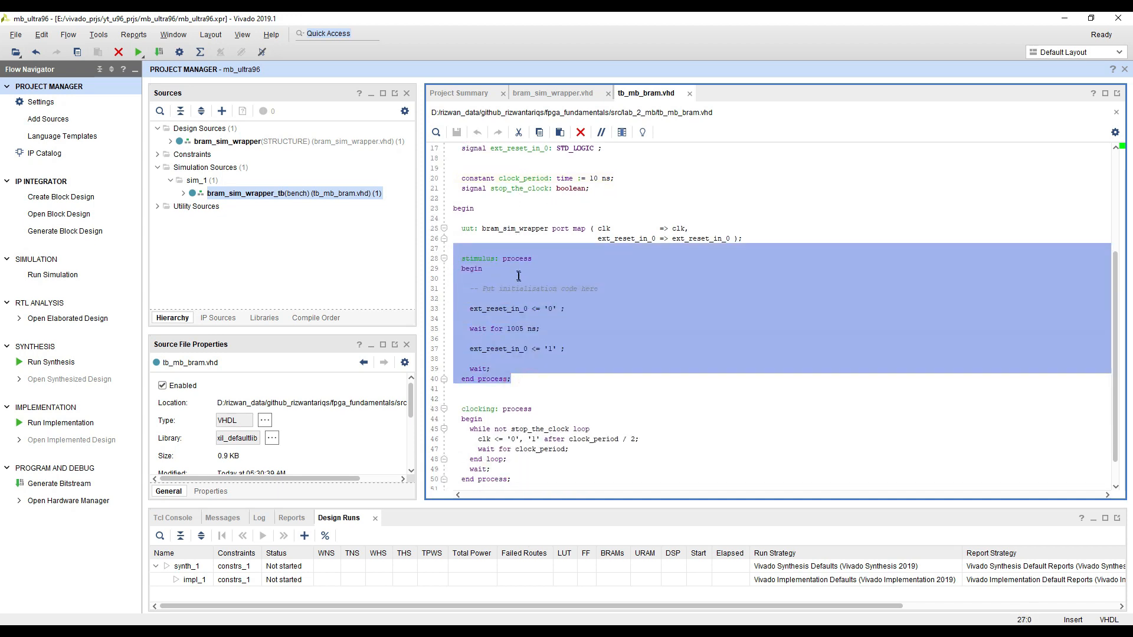
{"action": "left_click", "coordinate": [505, 318]}
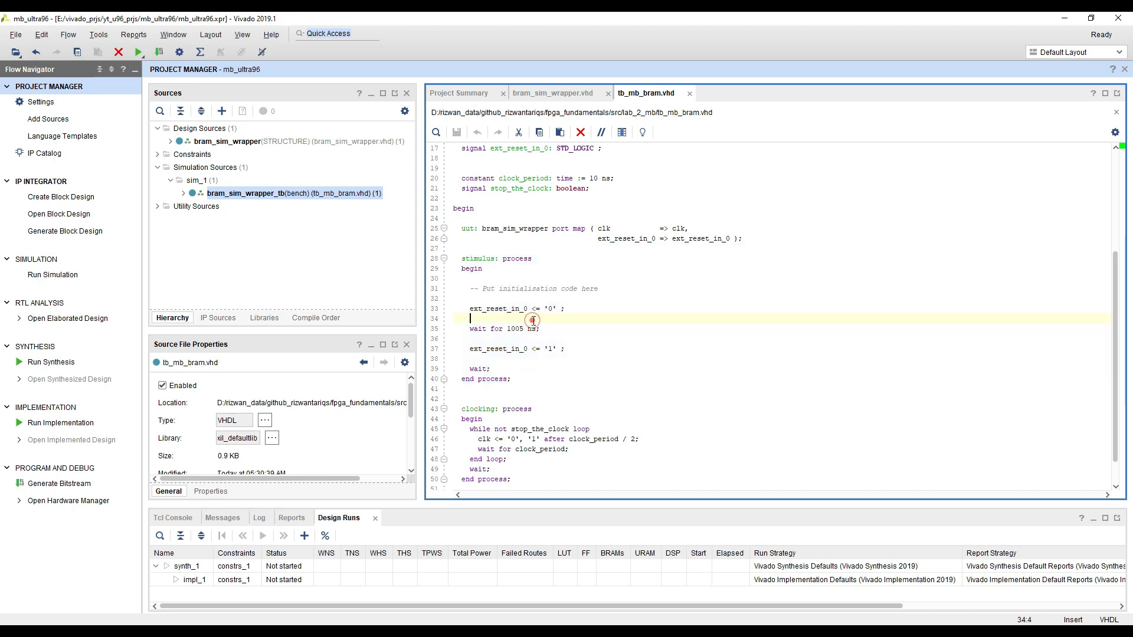
{"action": "double_click", "coordinate": [501, 309]}
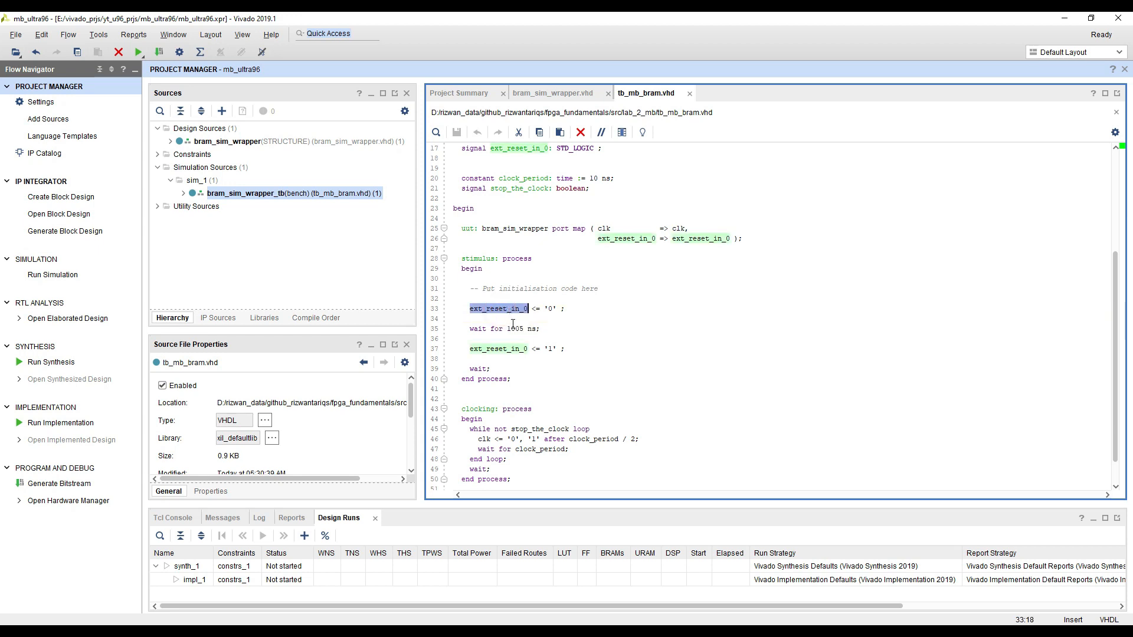
{"action": "left_click", "coordinate": [518, 320]}
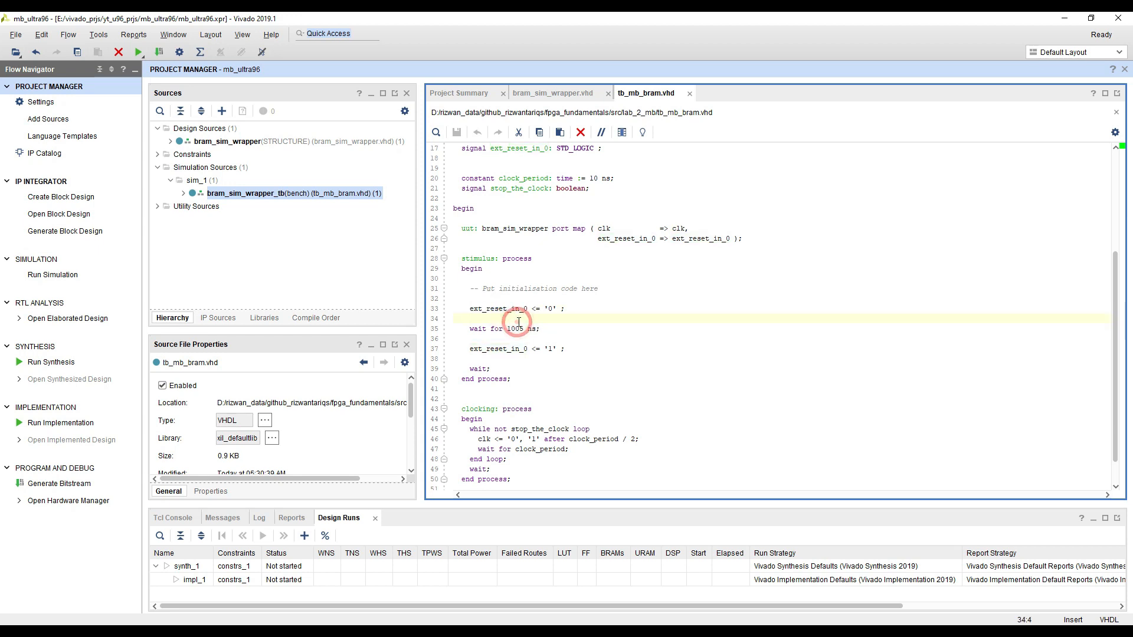
{"action": "left_click", "coordinate": [557, 337]}
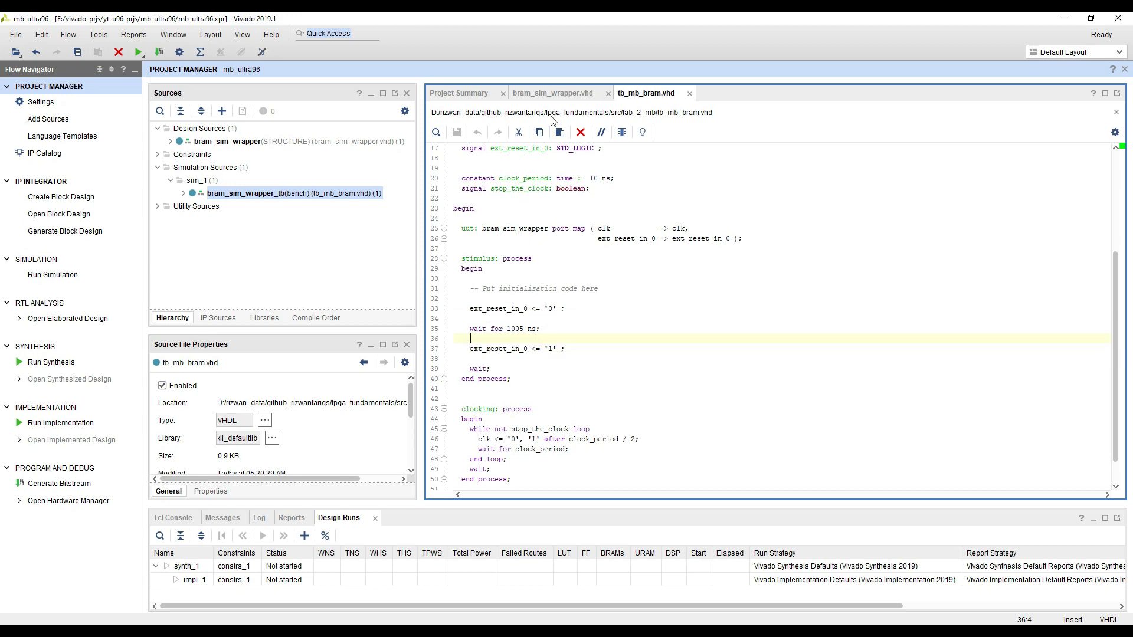
{"action": "left_click", "coordinate": [552, 93]}
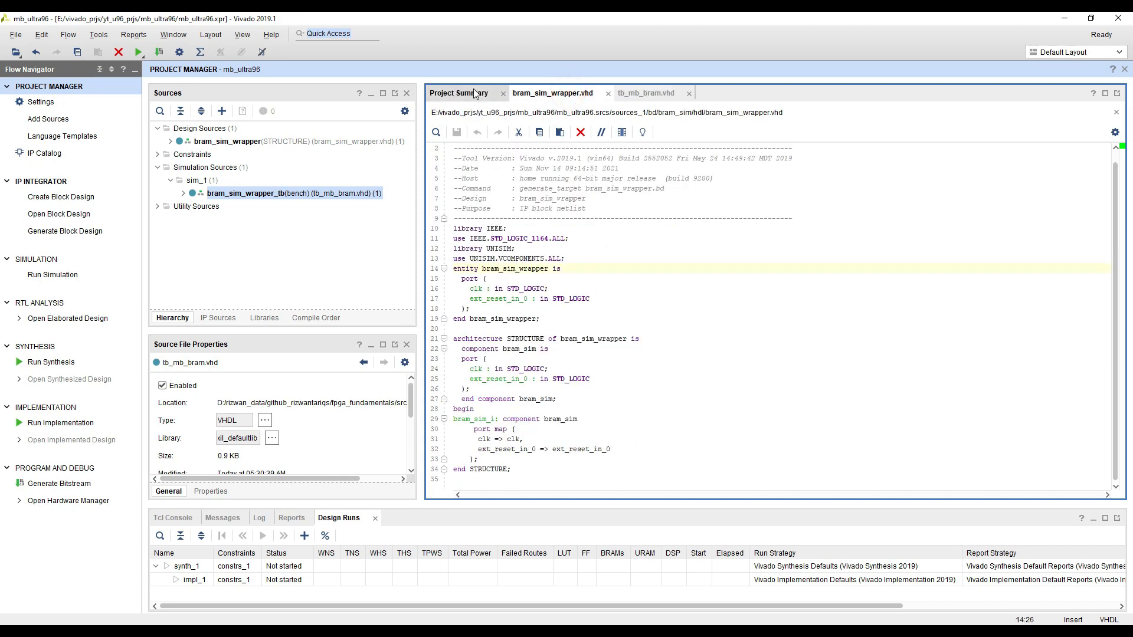
{"action": "left_click", "coordinate": [655, 92]}
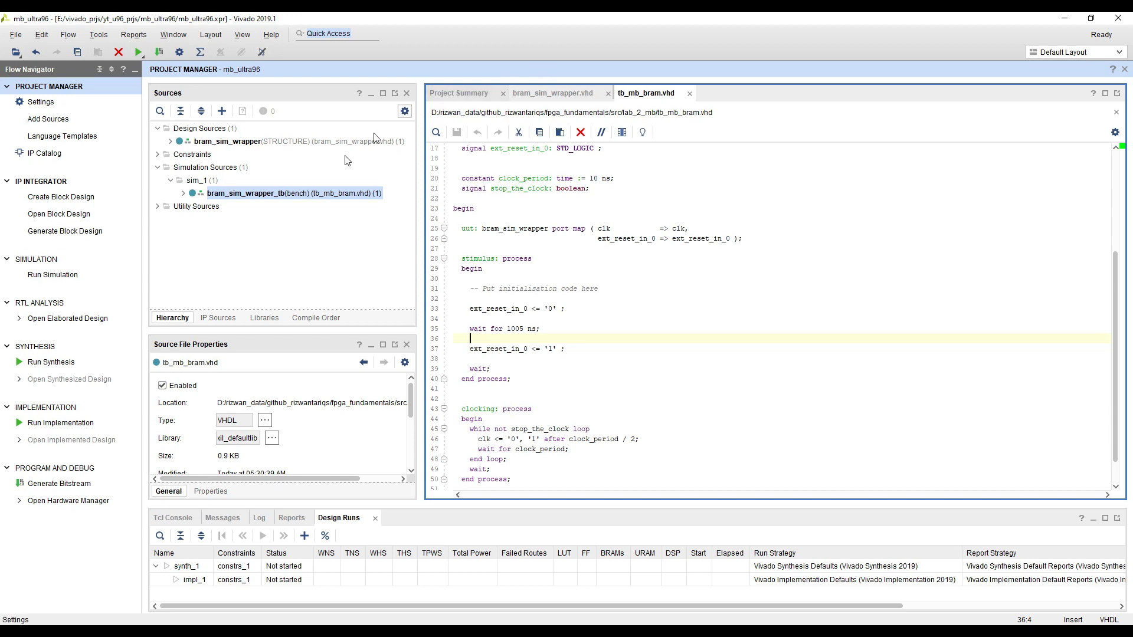
Expand bram_sim_wrapper in the design sources and open its bram_sim block design
{"action": "left_click", "coordinate": [171, 142]}
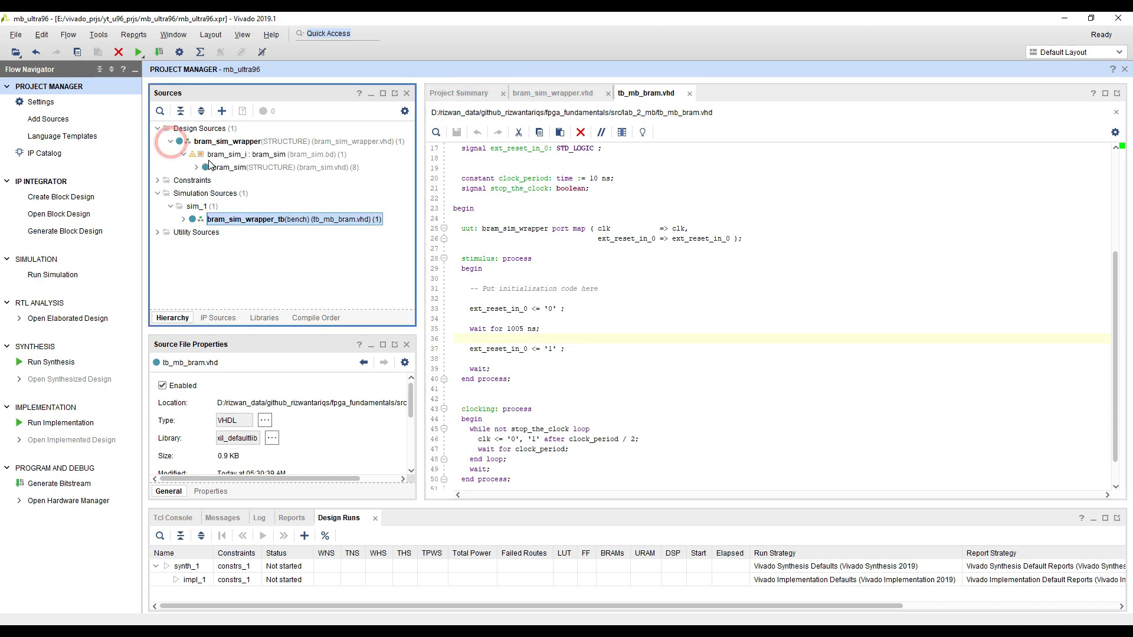
{"action": "double_click", "coordinate": [222, 155]}
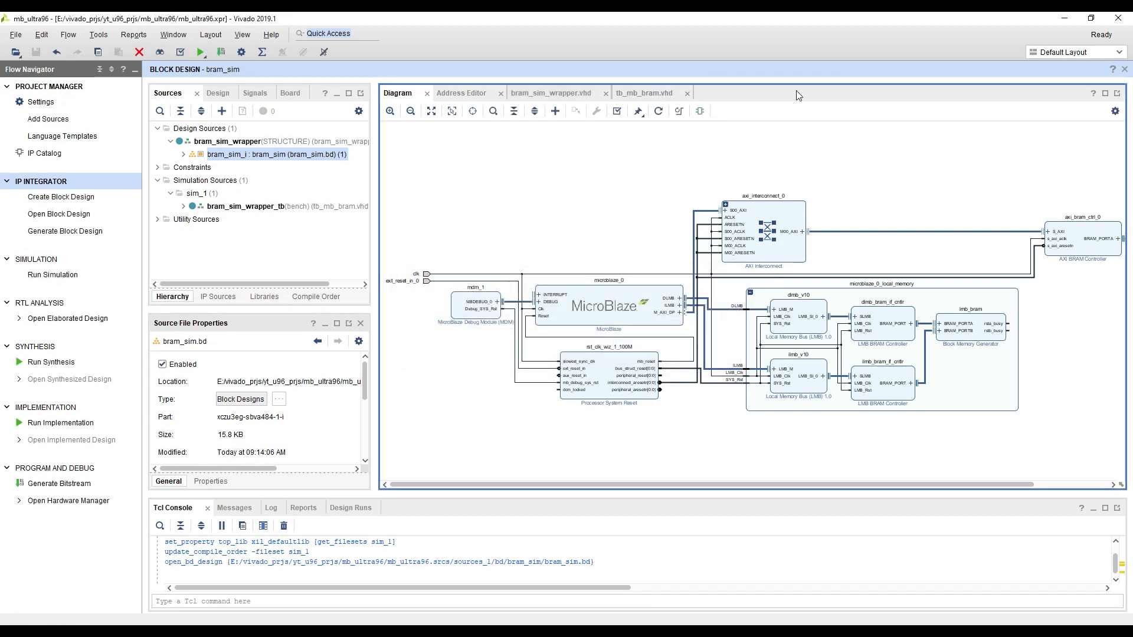
Close the bram_sim block design and run the behavioral simulation of bram_sim_wrapper_tb
{"action": "left_click", "coordinate": [1125, 71]}
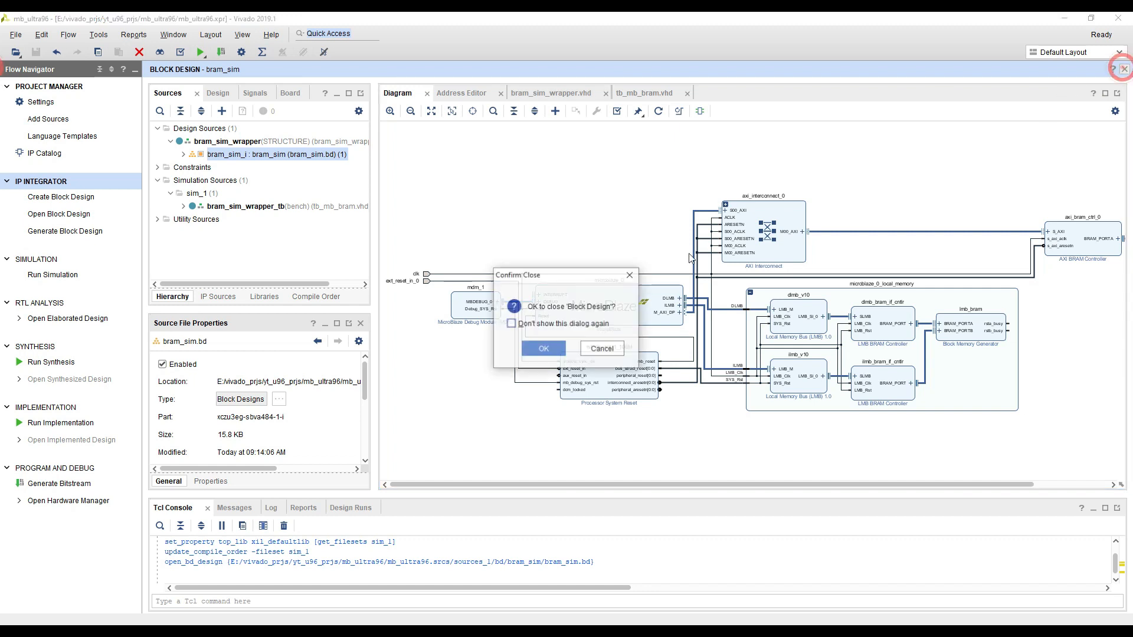
{"action": "left_click", "coordinate": [540, 349]}
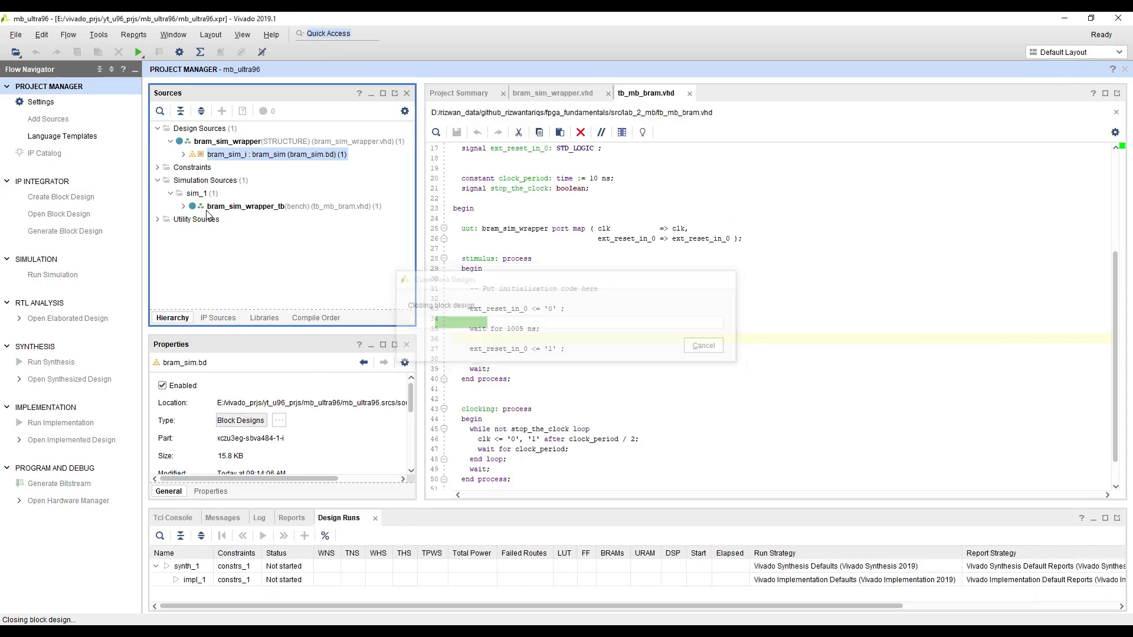
{"action": "left_click", "coordinate": [53, 274]}
{"action": "left_click", "coordinate": [266, 288]}
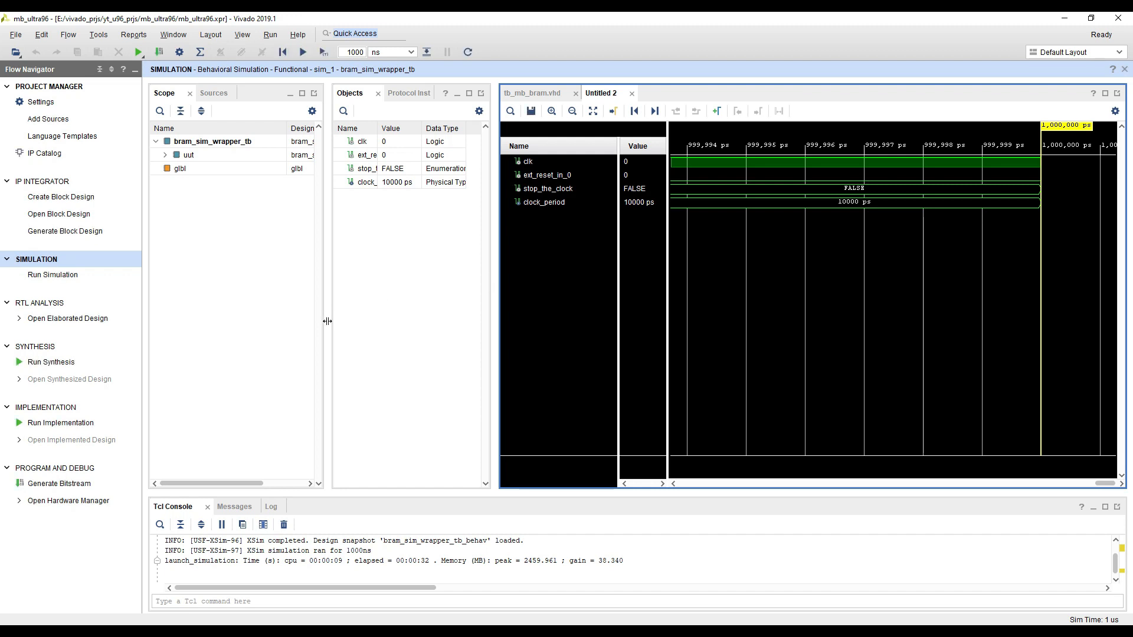
Narrow the Scope and Objects areas to enlarge the waveform and fit the whole simulated time in it
{"action": "left_click_drag", "start_coordinate": [327, 321], "coordinate": [279, 321]}
{"action": "left_click_drag", "start_coordinate": [447, 328], "coordinate": [407, 329]}
{"action": "left_click", "coordinate": [504, 111]}
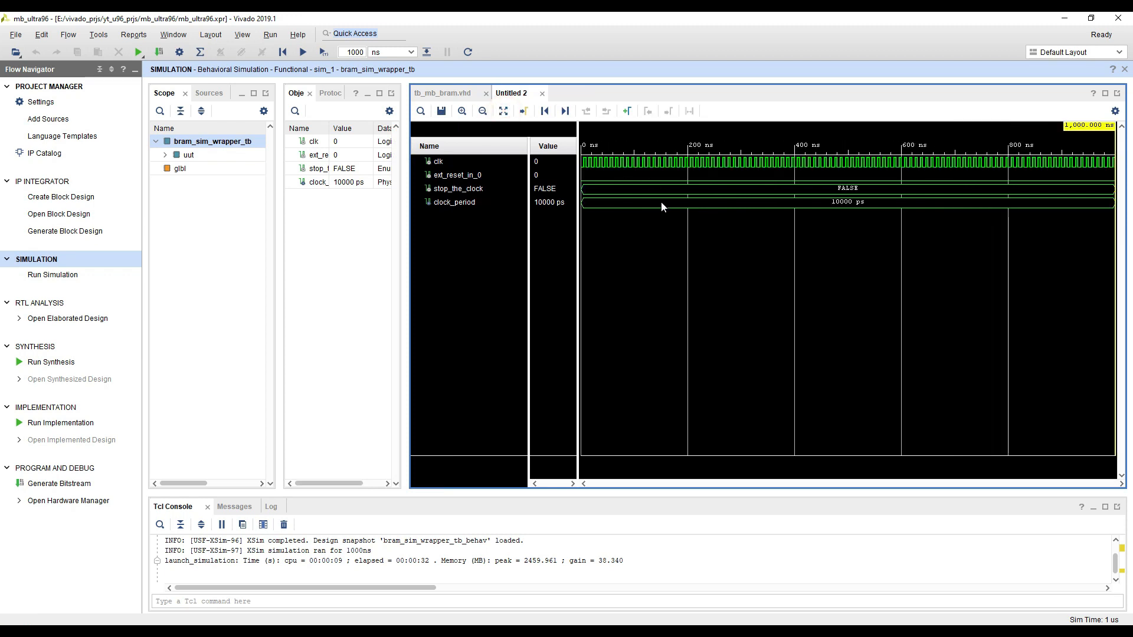
Run the simulation for another 1000 ns and place the waveform cursor on the ext_reset_in_0 transition at 1,005 ns
{"action": "left_click", "coordinate": [703, 175]}
{"action": "scroll", "coordinate": [706, 186], "scroll_direction": "down", "scroll_amount": 5}
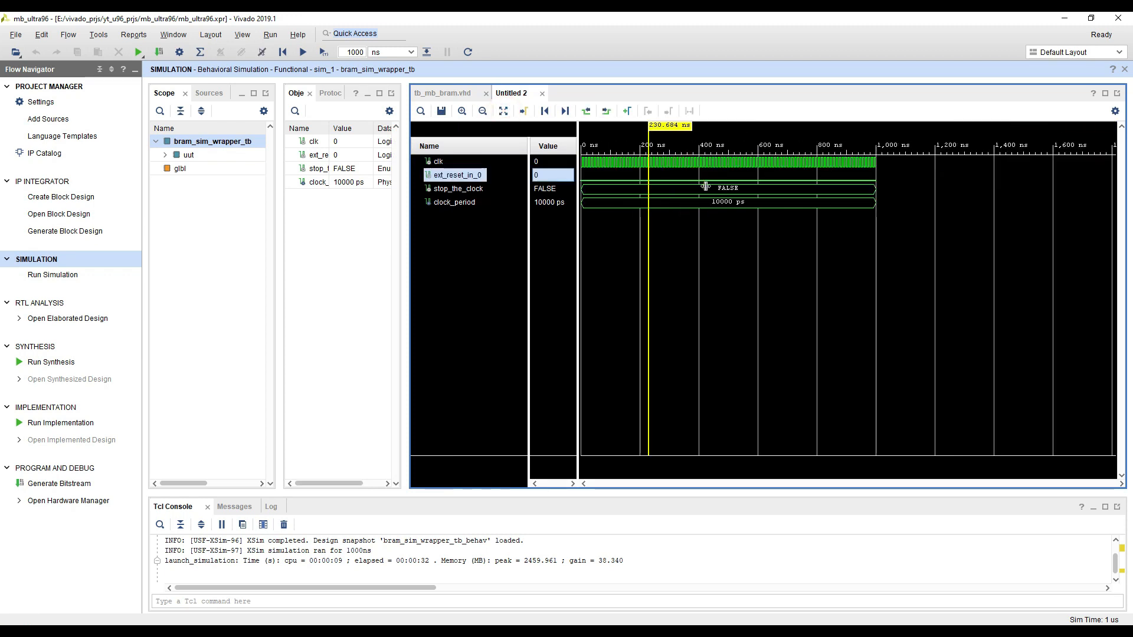
{"action": "left_click", "coordinate": [350, 51]}
{"action": "left_click", "coordinate": [323, 53]}
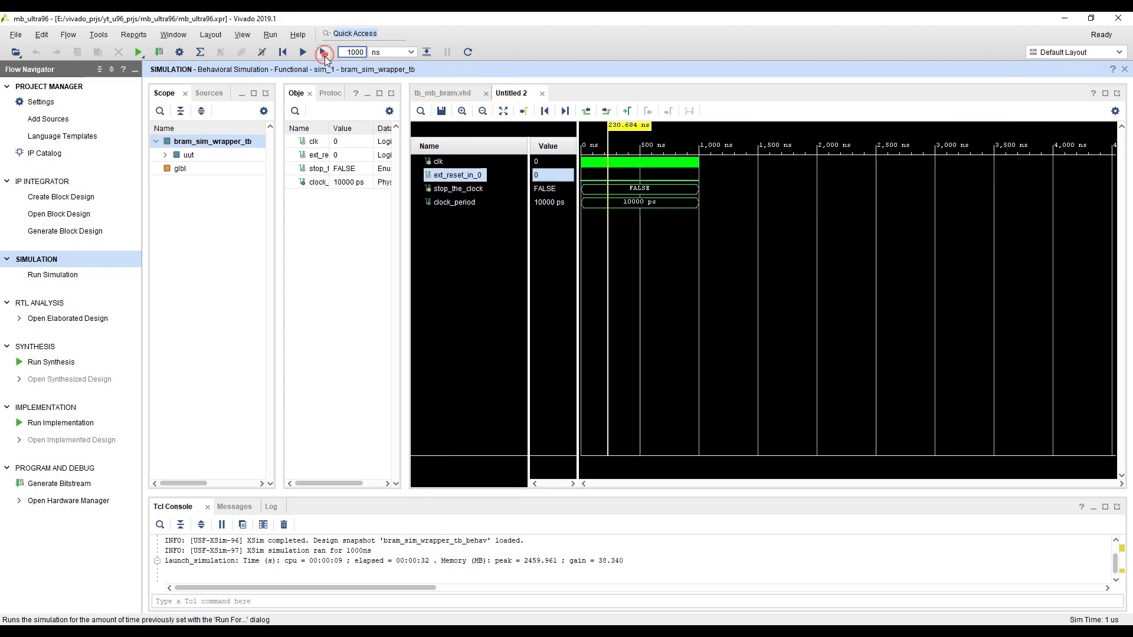
{"action": "left_click", "coordinate": [698, 177]}
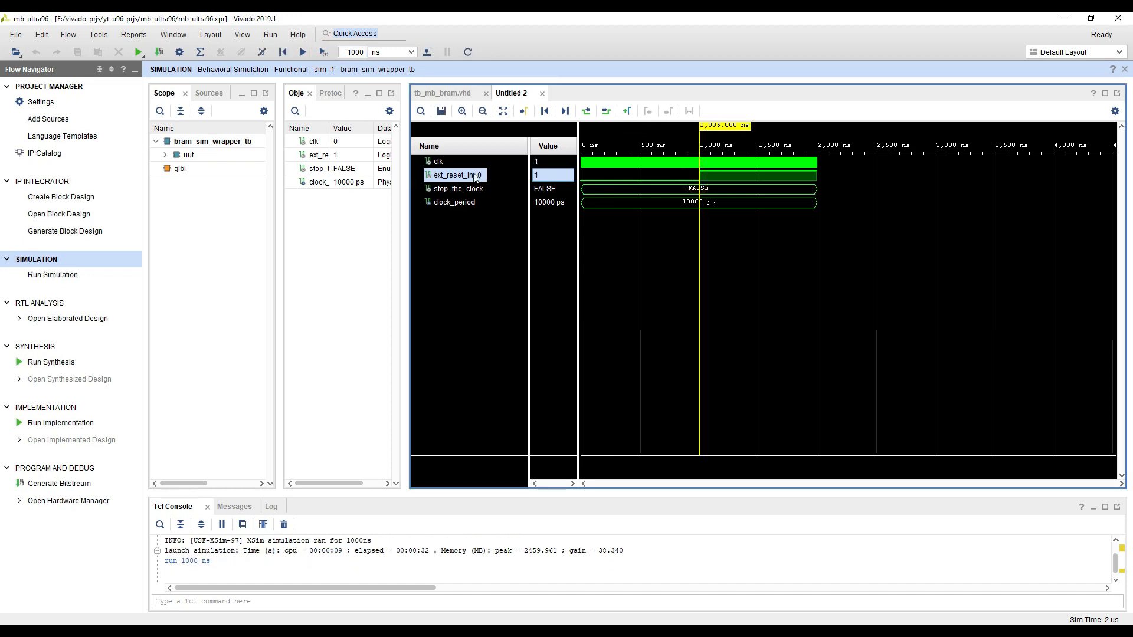
Examine the clk, ext_reset_in_0, stop_the_clock and clock_period signals in the waveform
{"action": "left_click", "coordinate": [613, 166]}
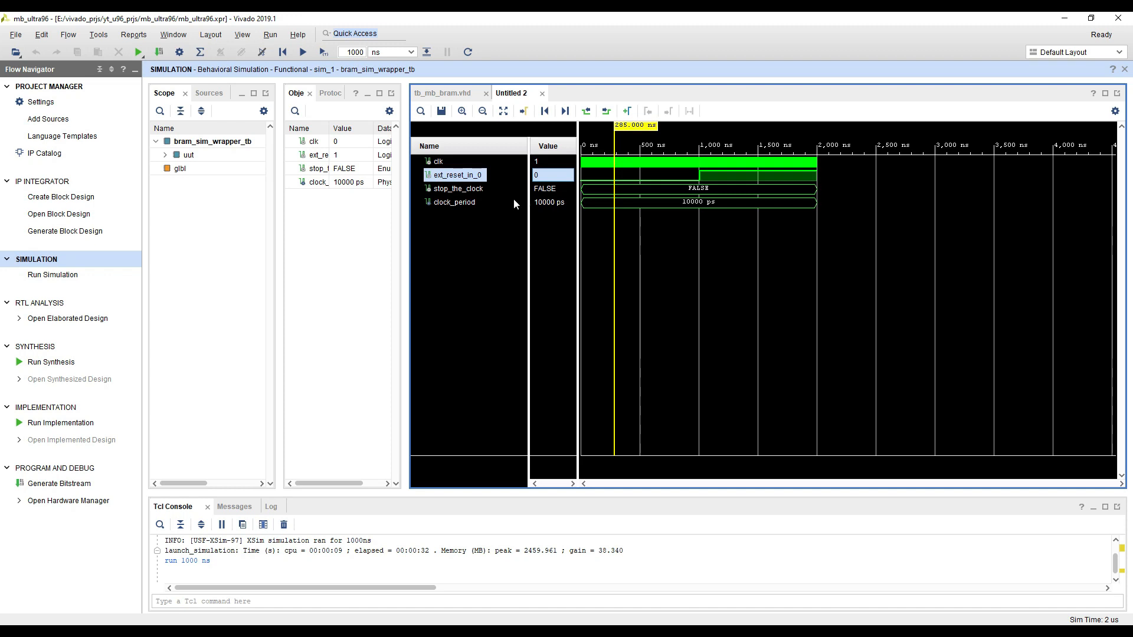
{"action": "left_click", "coordinate": [471, 203]}
{"action": "left_click", "coordinate": [463, 189]}
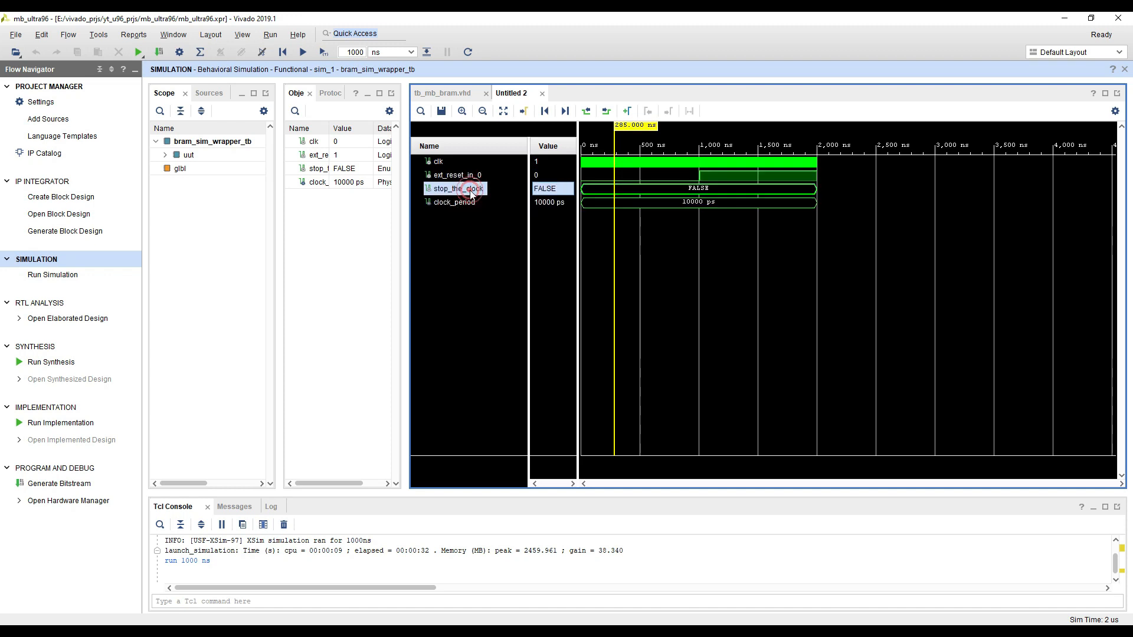
{"action": "left_click", "coordinate": [438, 161]}
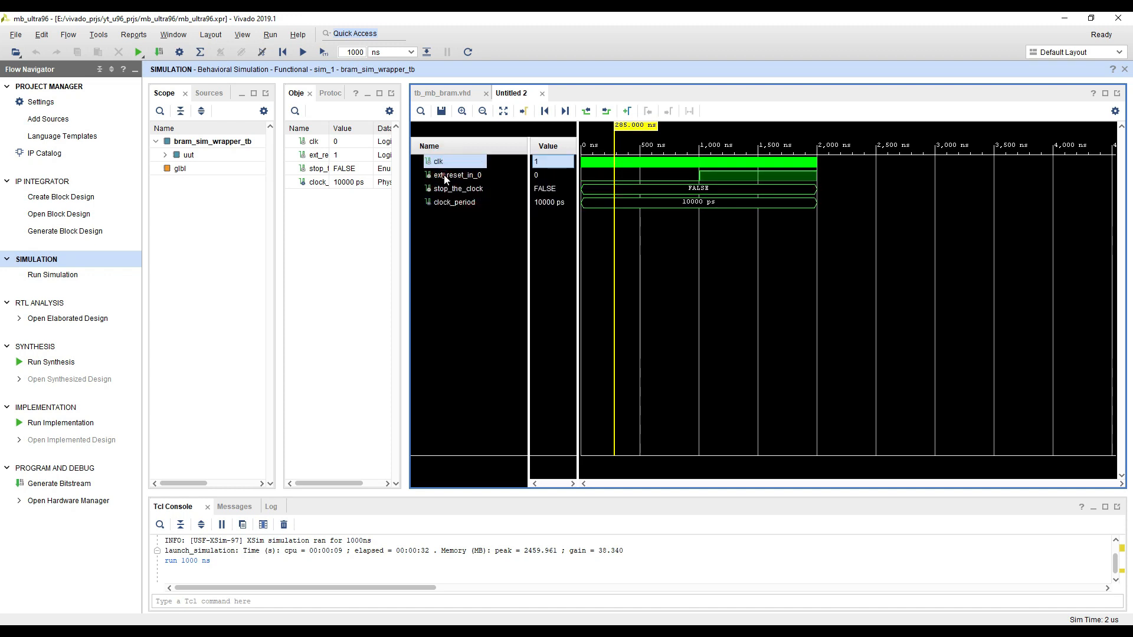
{"action": "left_click", "coordinate": [444, 174]}
{"action": "left_click", "coordinate": [449, 189]}
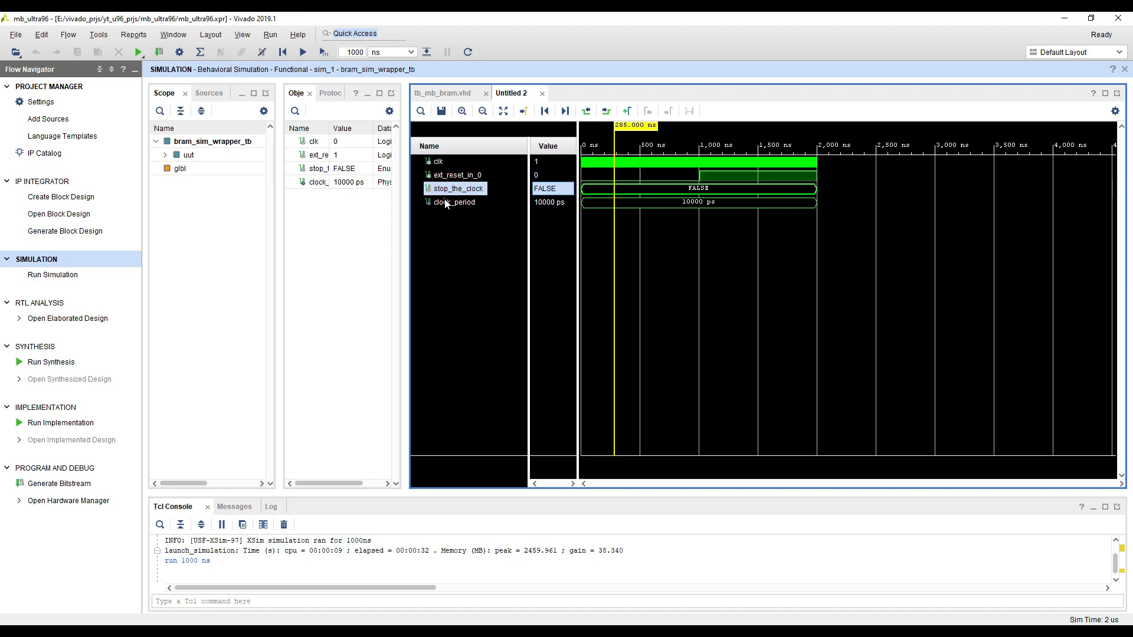
Expand uut and bram_sim_i in the simulation scope and compare their blocks with the testbench signals in the waveform
{"action": "double_click", "coordinate": [187, 156]}
{"action": "left_click", "coordinate": [180, 169]}
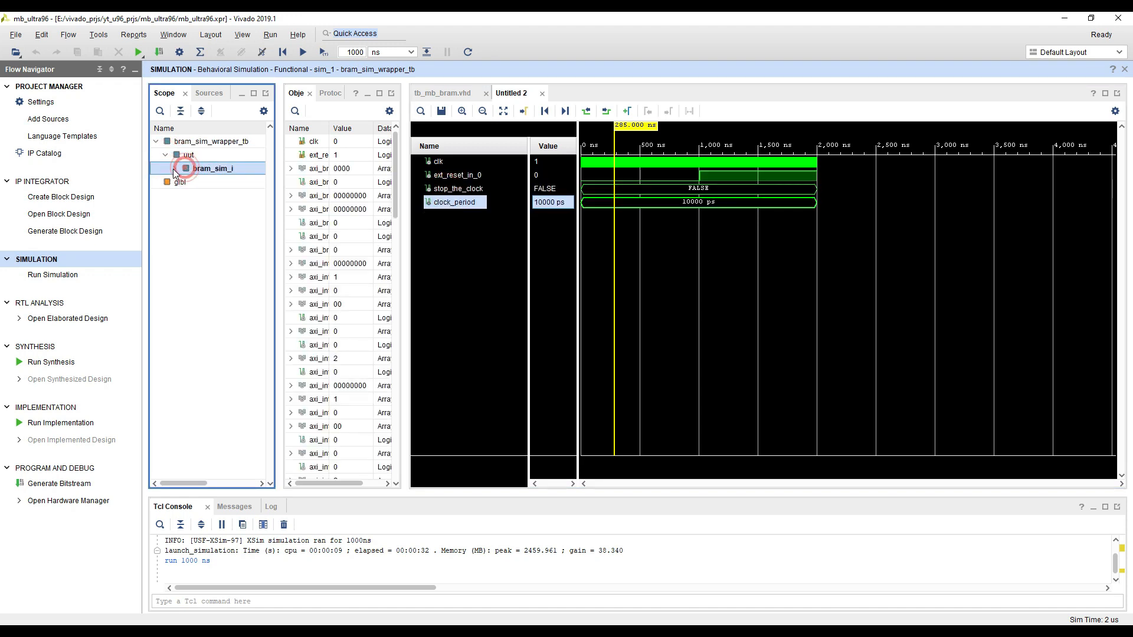
{"action": "left_click", "coordinate": [175, 170]}
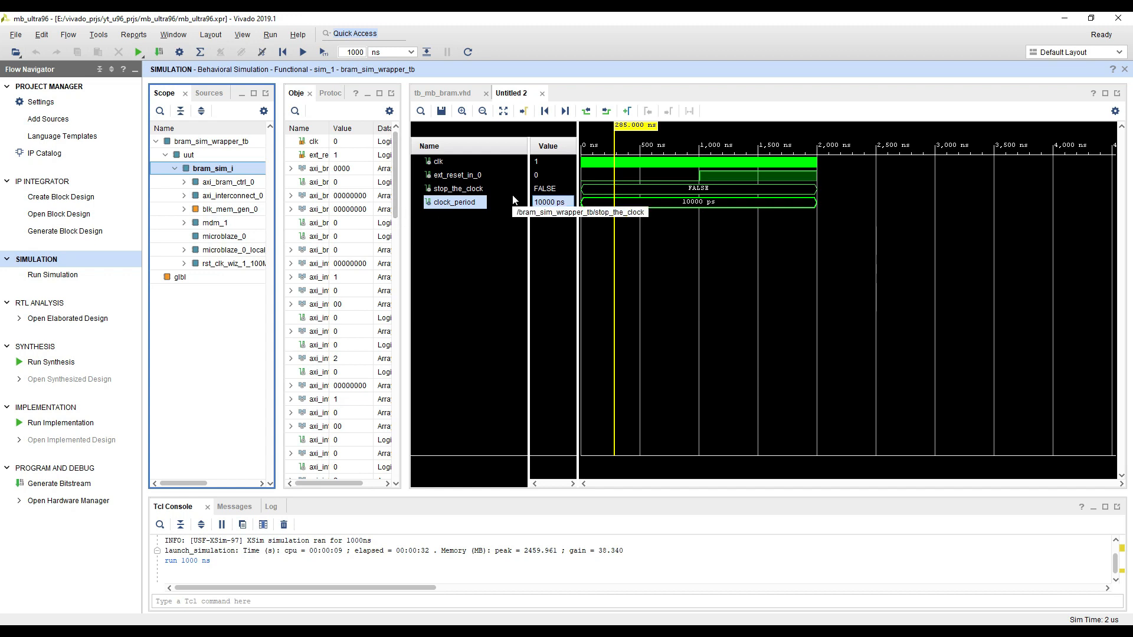
{"action": "left_click", "coordinate": [464, 186]}
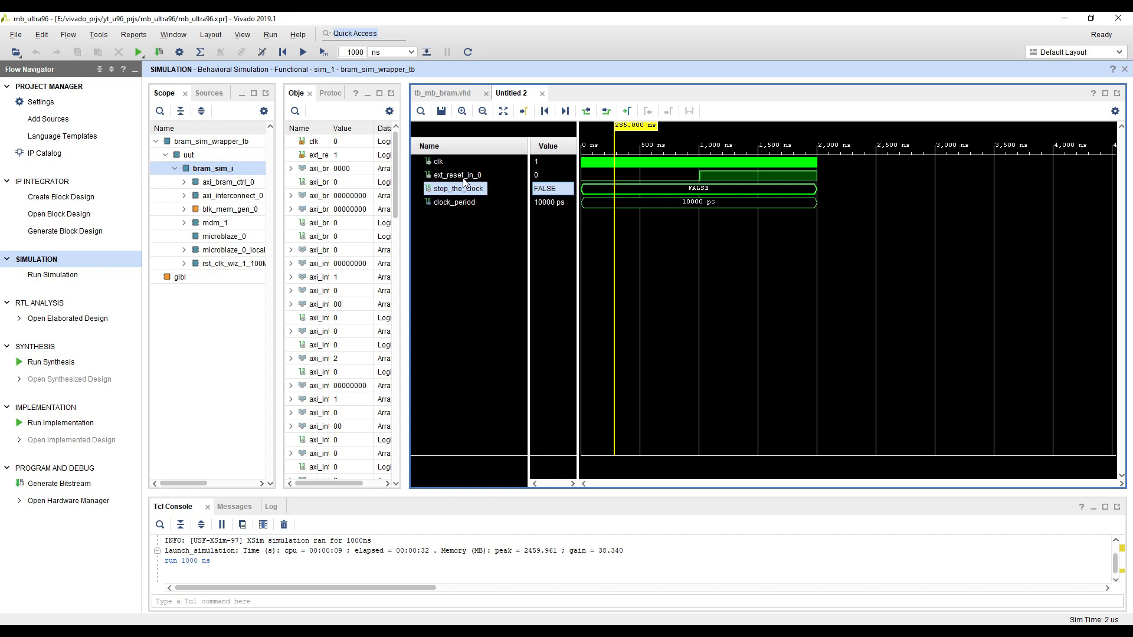
{"action": "left_click", "coordinate": [448, 203]}
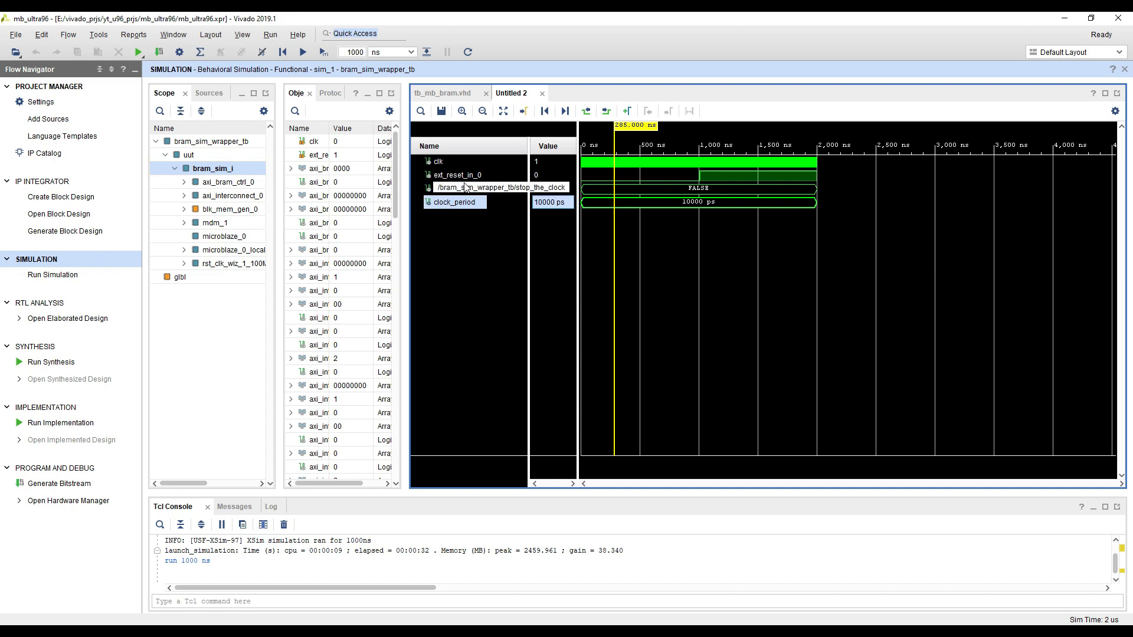
{"action": "left_click", "coordinate": [455, 185]}
Close the simulation and return to the bram_sim block design with an enlarged diagram
{"action": "left_click", "coordinate": [786, 69]}
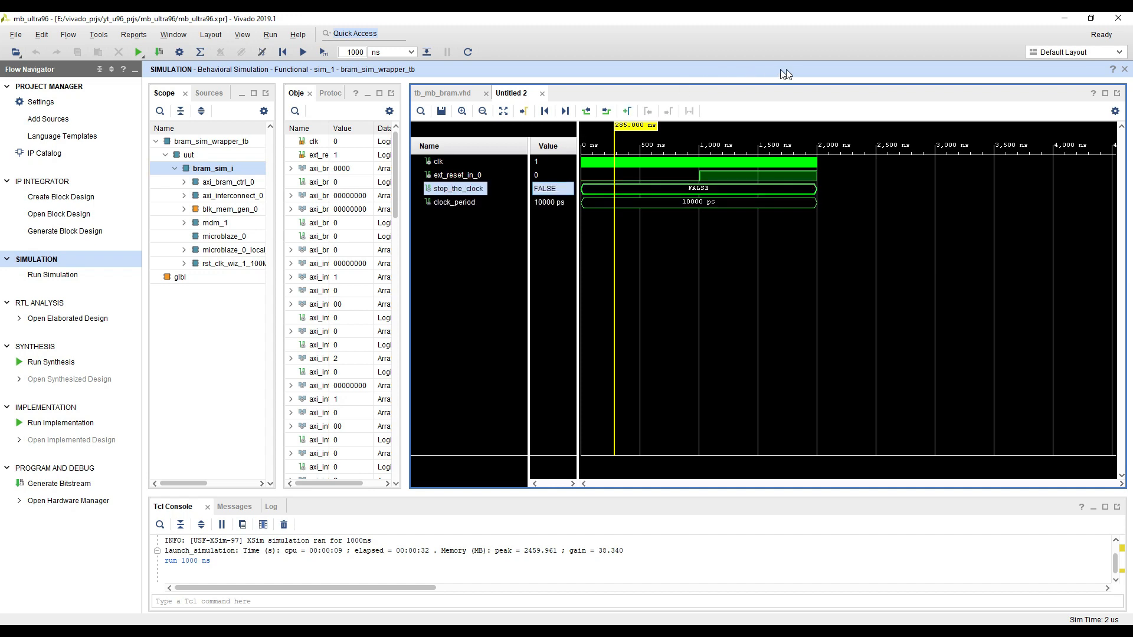
{"action": "left_click", "coordinate": [1124, 69]}
{"action": "left_click_drag", "start_coordinate": [382, 190], "coordinate": [326, 201]}
{"action": "left_click", "coordinate": [410, 202]}
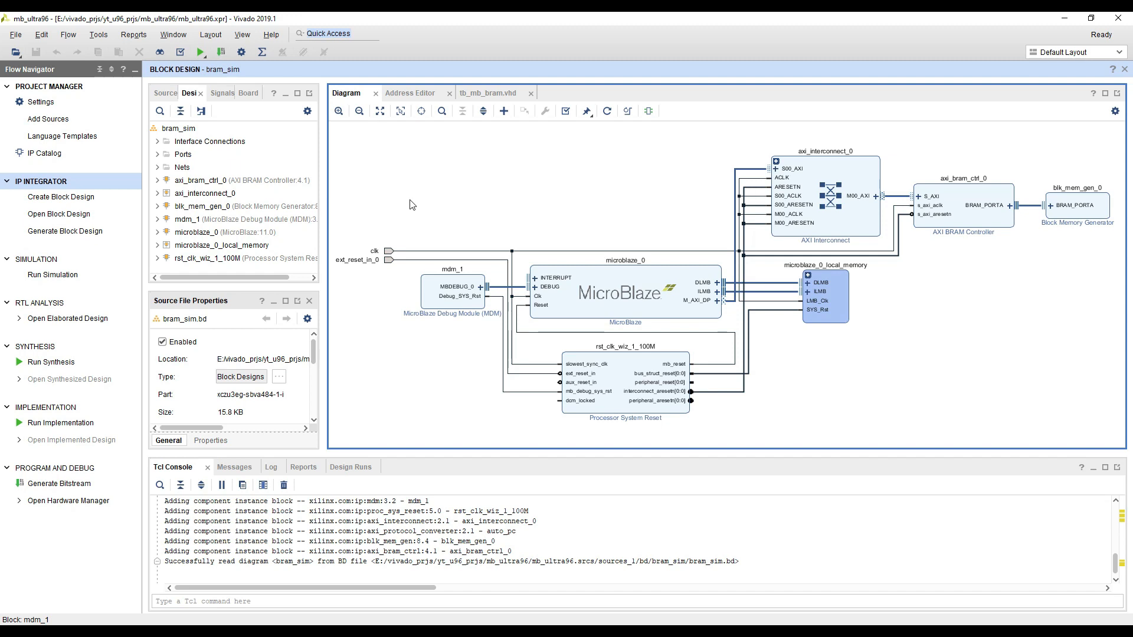
{"action": "left_click_drag", "start_coordinate": [393, 203], "coordinate": [433, 192]}
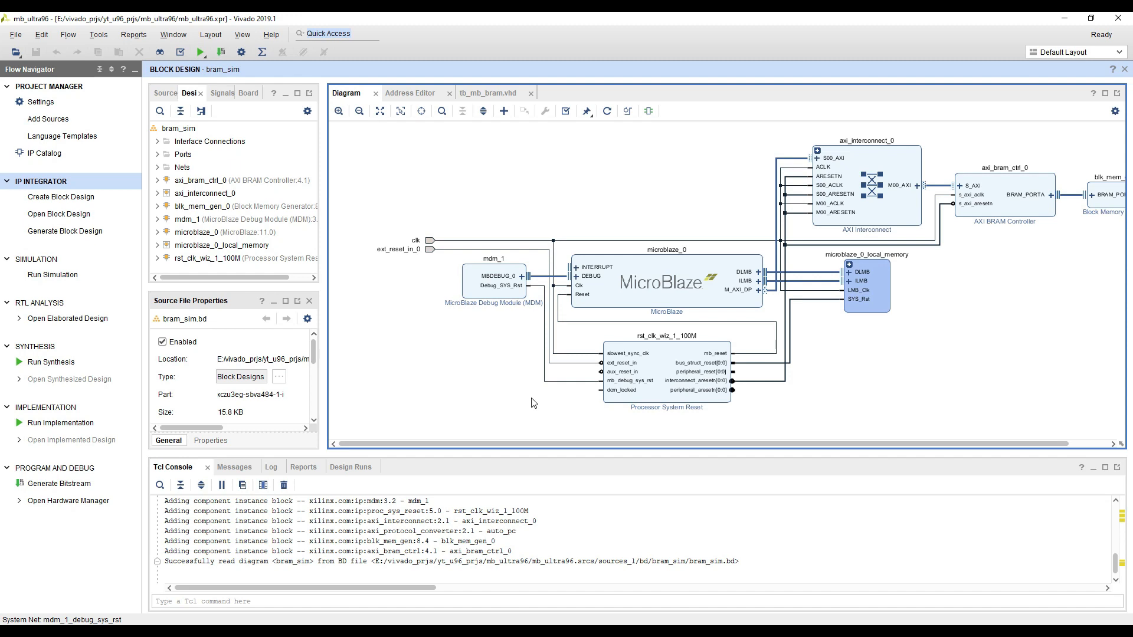
Check the external port properties of clk and ext_reset_in_0 in the bram_sim diagram
{"action": "left_click", "coordinate": [424, 241]}
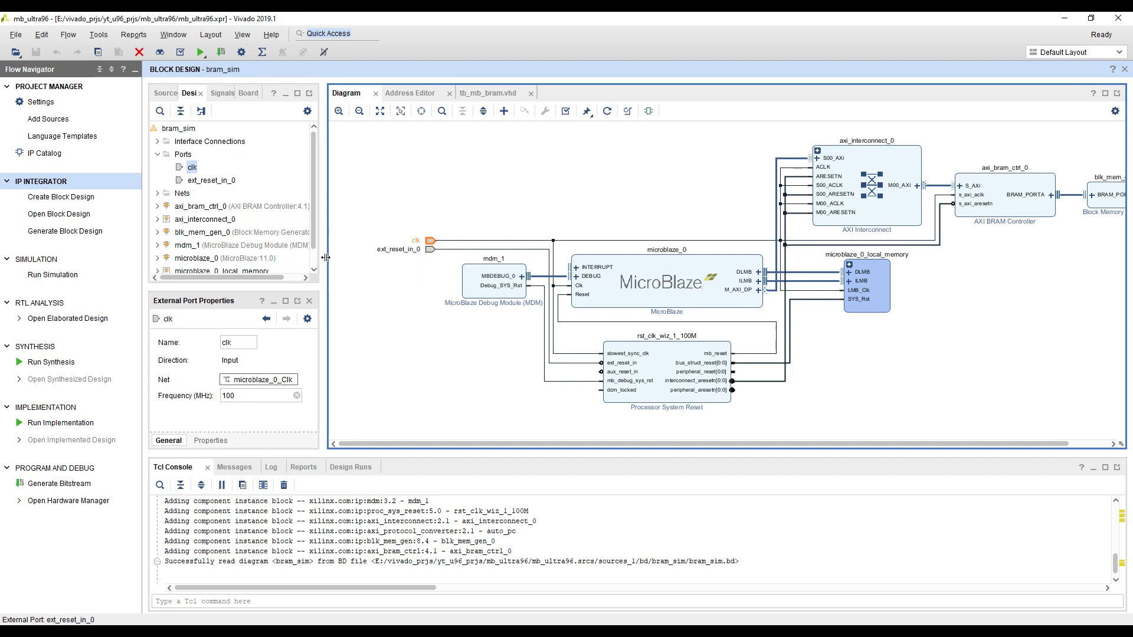
{"action": "left_click", "coordinate": [401, 250]}
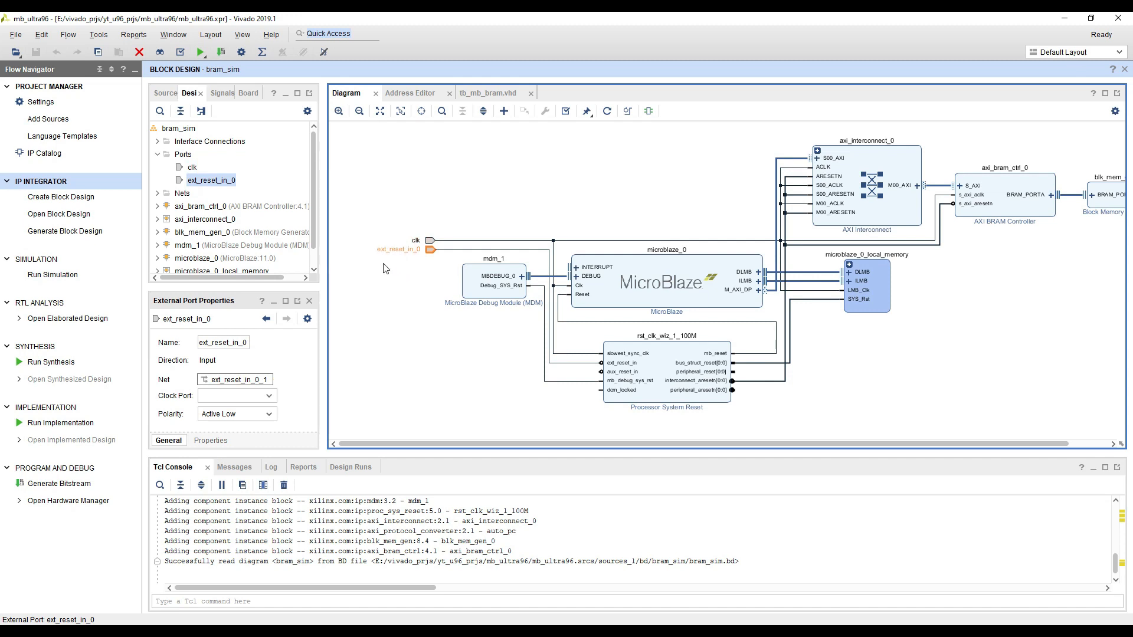
{"action": "left_click", "coordinate": [450, 375]}
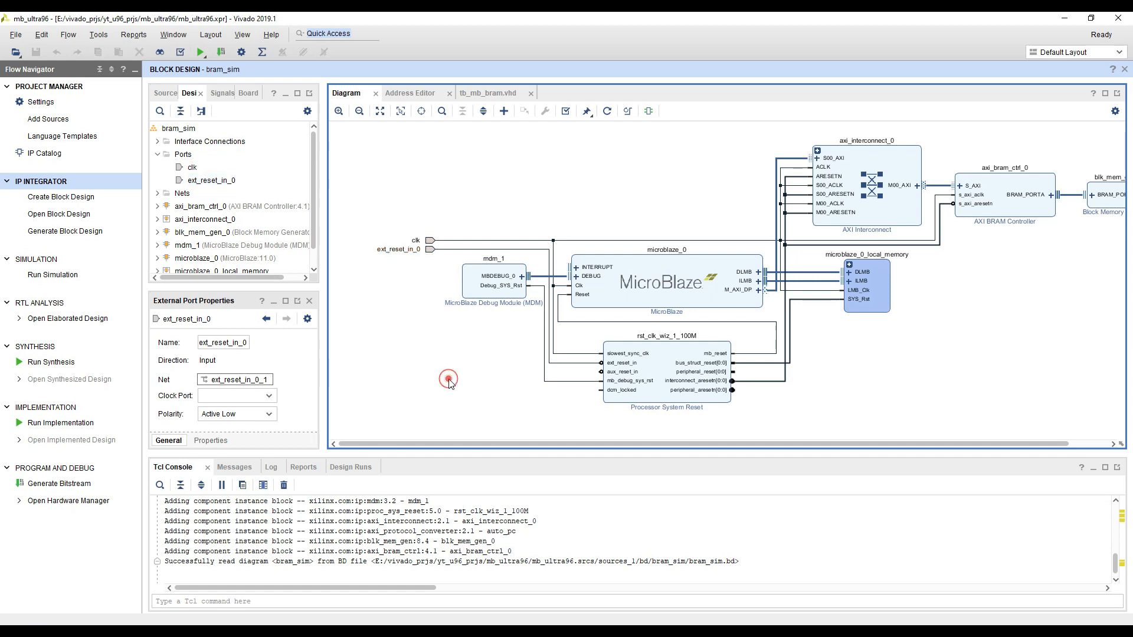
Switch to the PowerPoint slide show and advance to the Microblaze Design Implementation slide
{"action": "key", "text": "alt+Tab"}
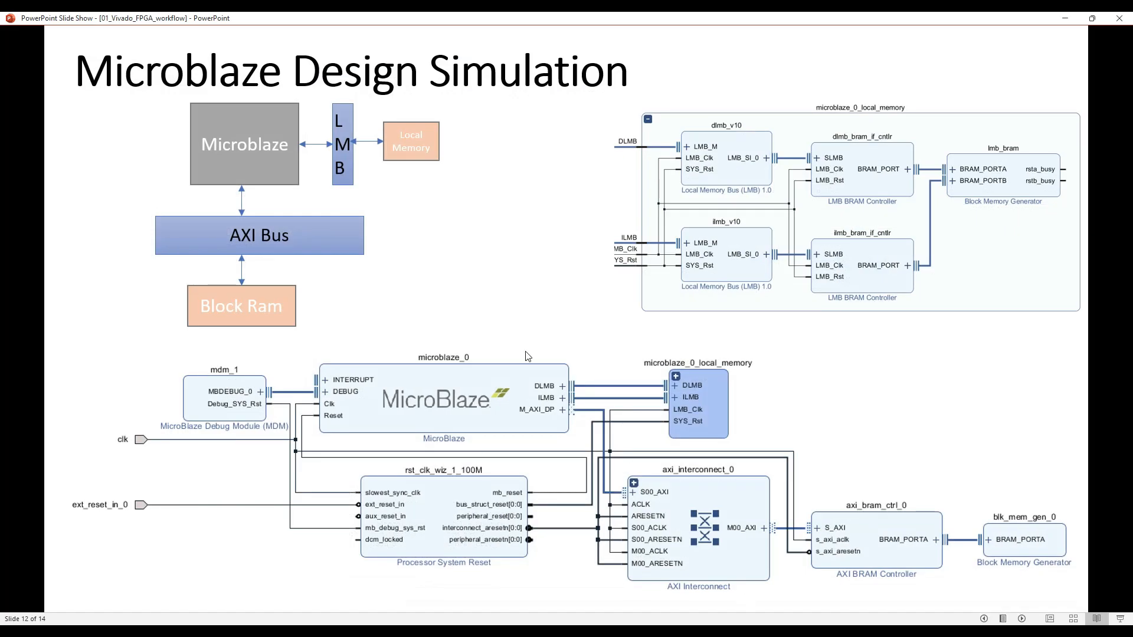
{"action": "key", "text": "Right"}
{"action": "key", "text": "Right"}
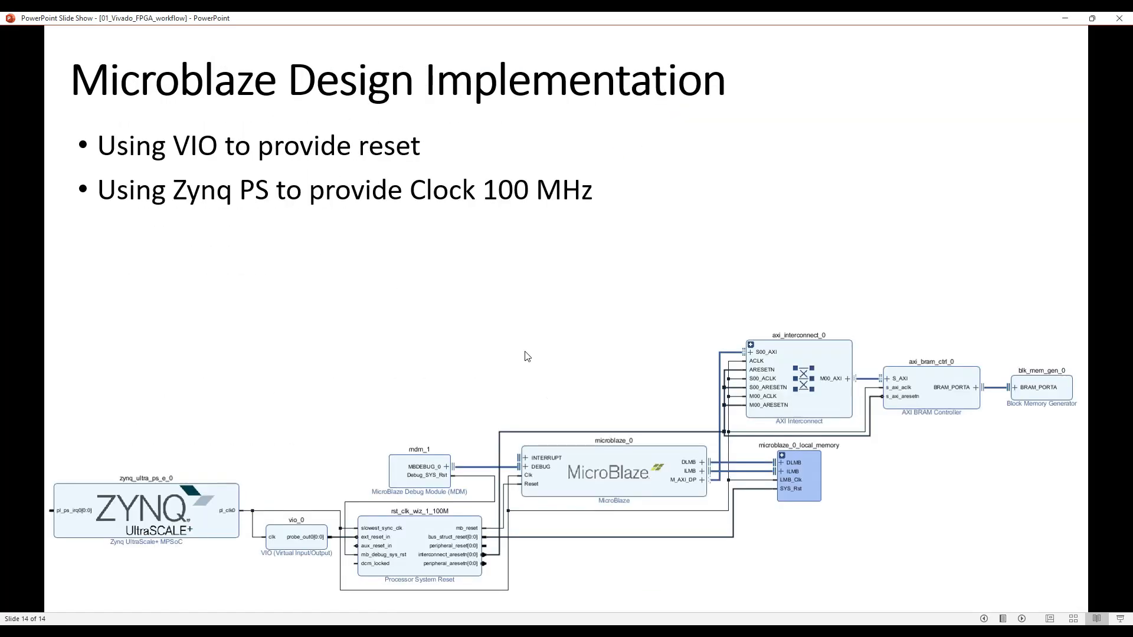
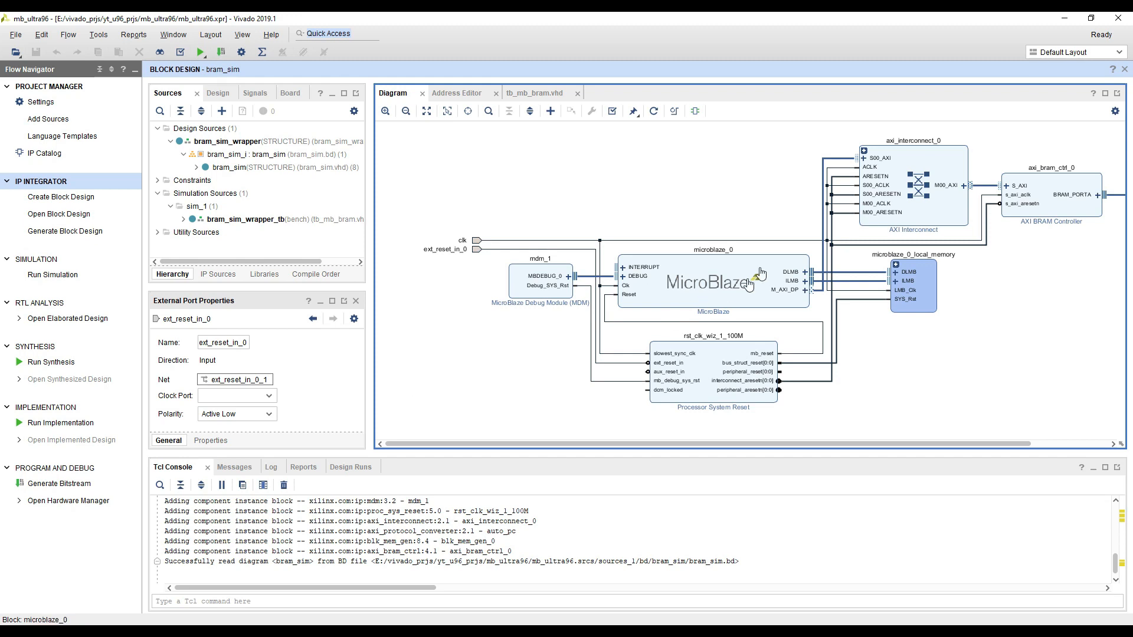
Review the bram_sim diagram's blocks and connections along with the microblaze_0 address map in the Address Editor
{"action": "left_click_drag", "start_coordinate": [960, 359], "coordinate": [837, 379]}
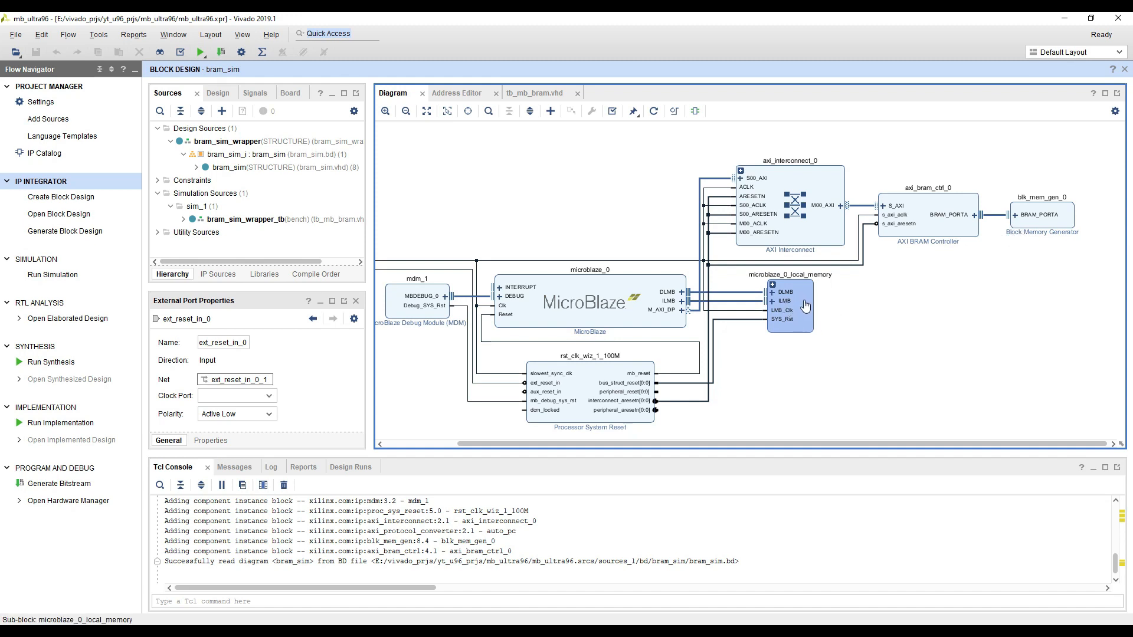
{"action": "left_click", "coordinate": [451, 95]}
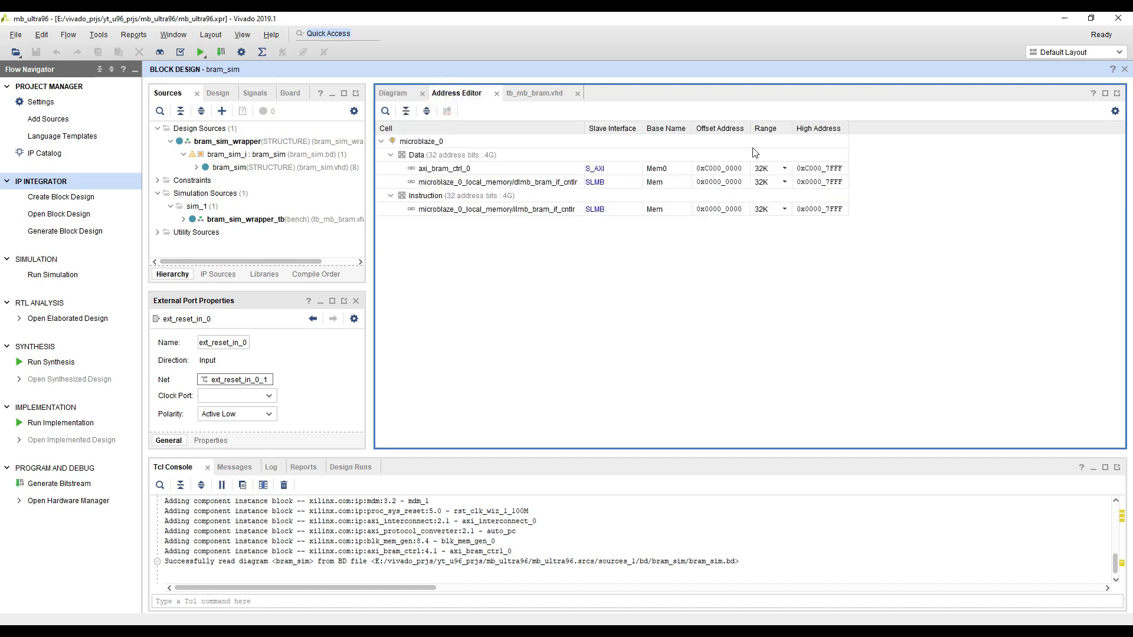
{"action": "left_click", "coordinate": [398, 96]}
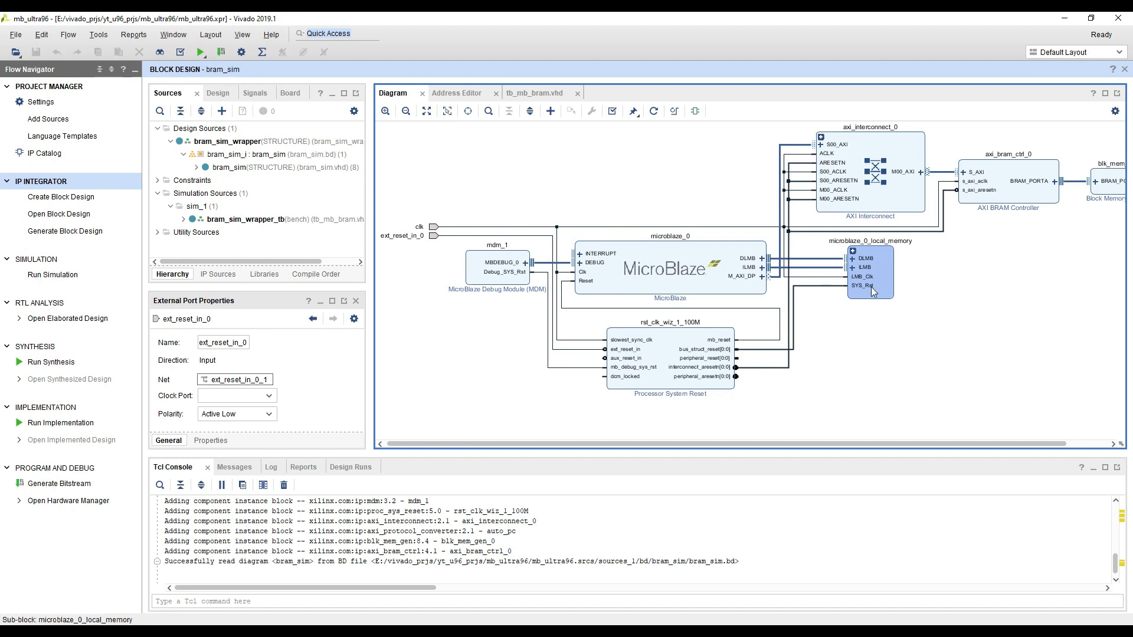
{"action": "scroll", "coordinate": [841, 300], "scroll_direction": "down", "scroll_amount": 2}
{"action": "scroll", "coordinate": [929, 293], "scroll_direction": "up", "scroll_amount": 2}
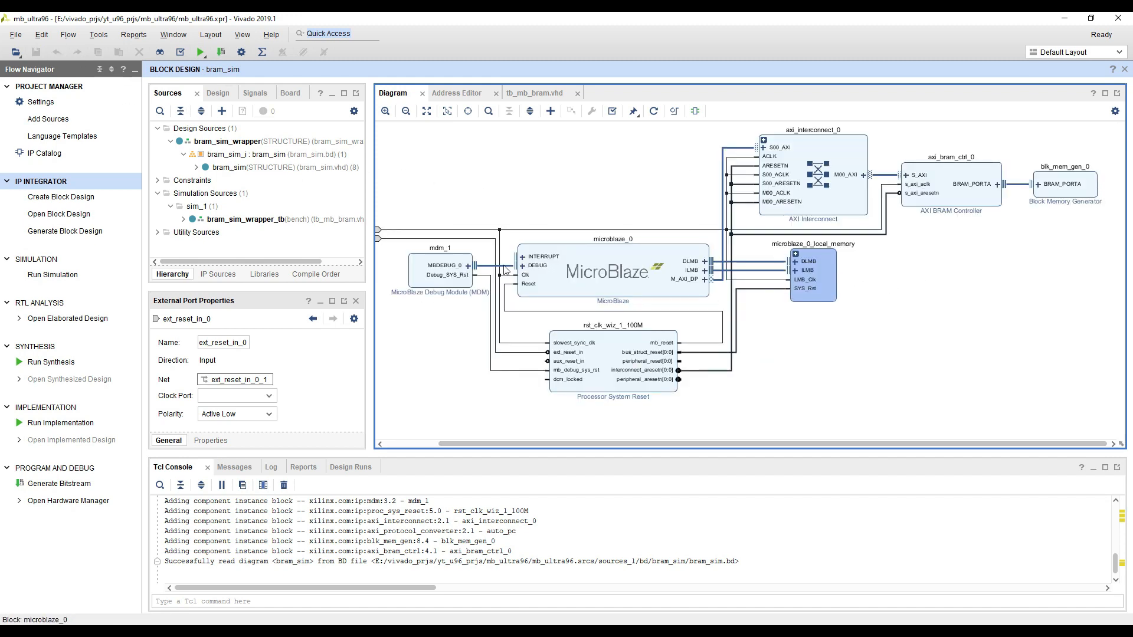
{"action": "scroll", "coordinate": [531, 206], "scroll_direction": "up", "scroll_amount": 1}
{"action": "scroll", "coordinate": [542, 211], "scroll_direction": "down", "scroll_amount": 2}
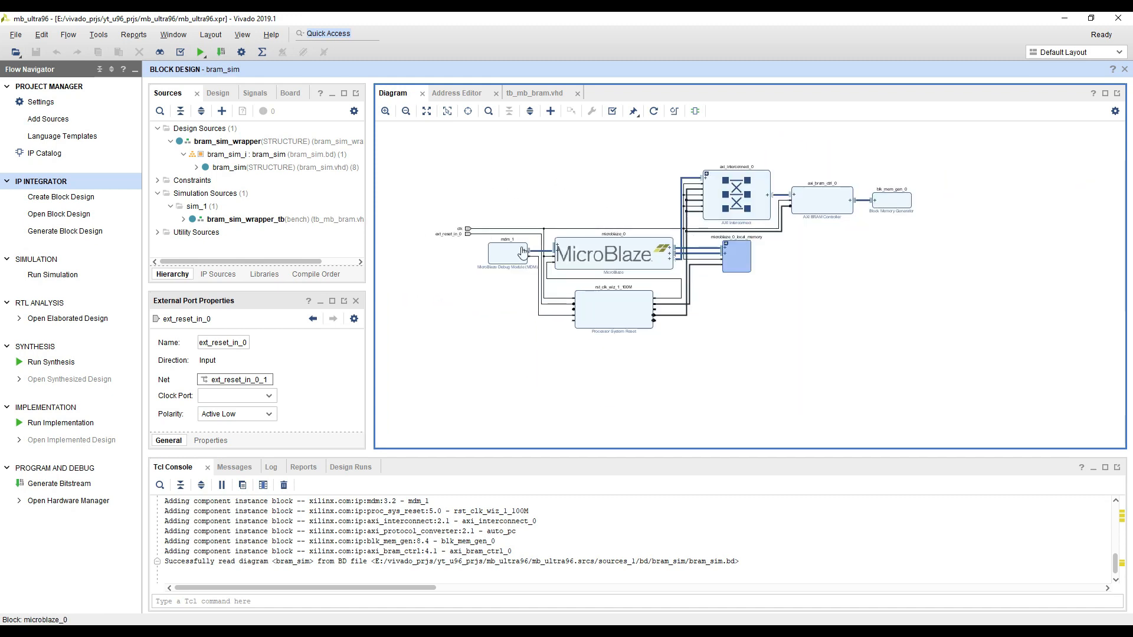
{"action": "left_click_drag", "start_coordinate": [534, 177], "coordinate": [561, 188]}
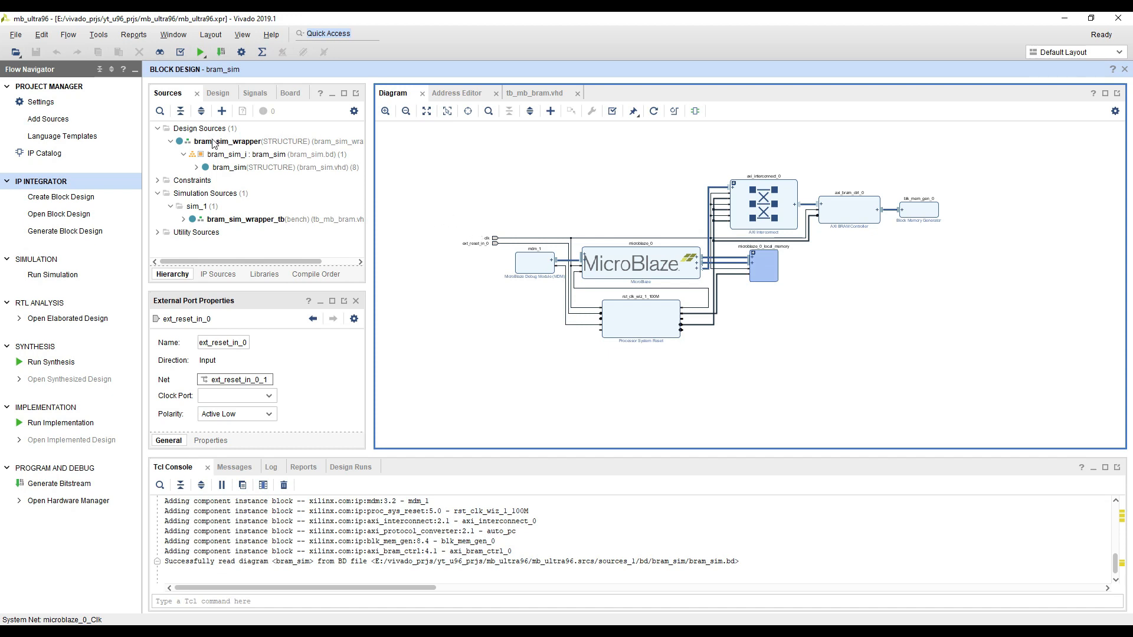
Save a copy of the bram_sim block design as bram_impl, local to the project and added to the design sources
{"action": "left_click", "coordinate": [12, 37]}
{"action": "mouse_move", "coordinate": [27, 59]}
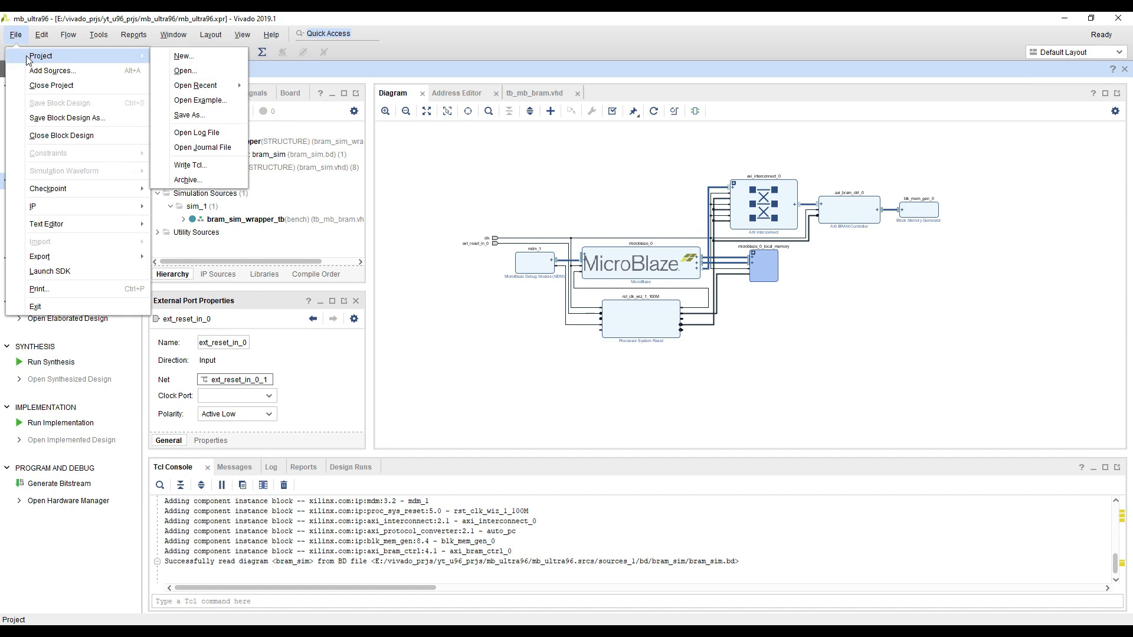
{"action": "left_click", "coordinate": [77, 120]}
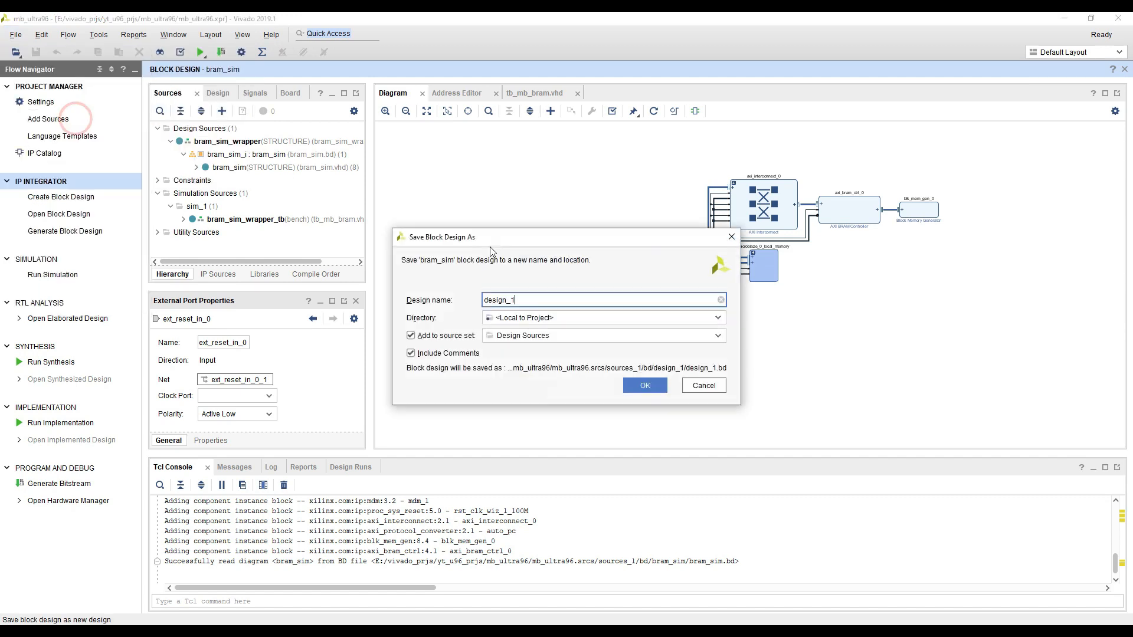
{"action": "double_click", "coordinate": [530, 298]}
{"action": "type", "text": "bra,"}
{"action": "key", "text": "BackSpace"}
{"action": "type", "text": "m_impl"}
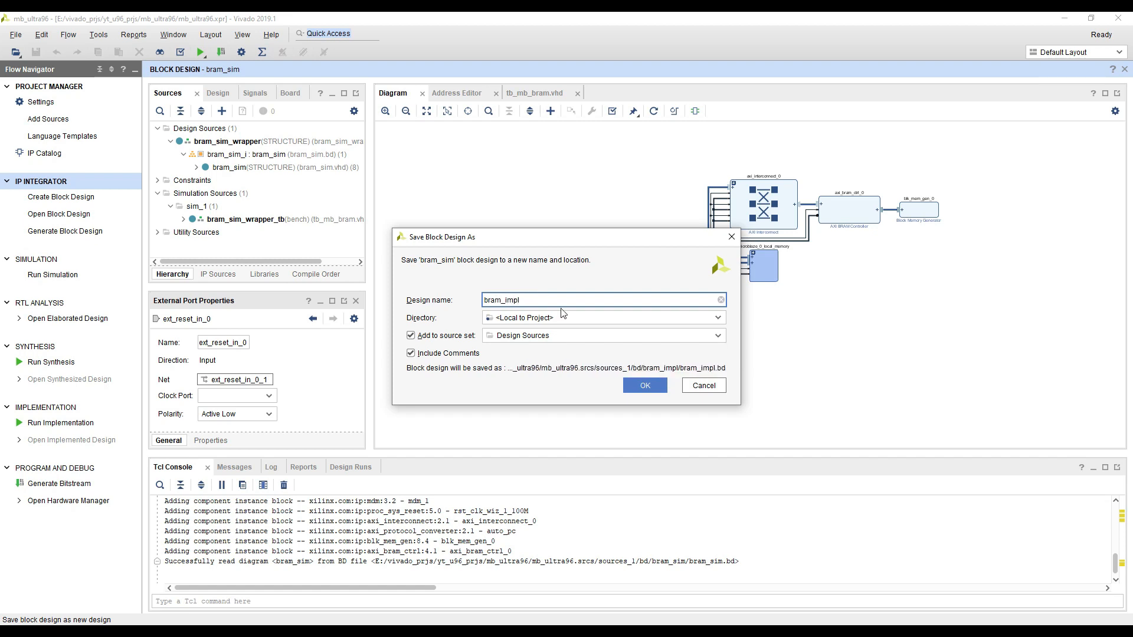
{"action": "left_click", "coordinate": [636, 384]}
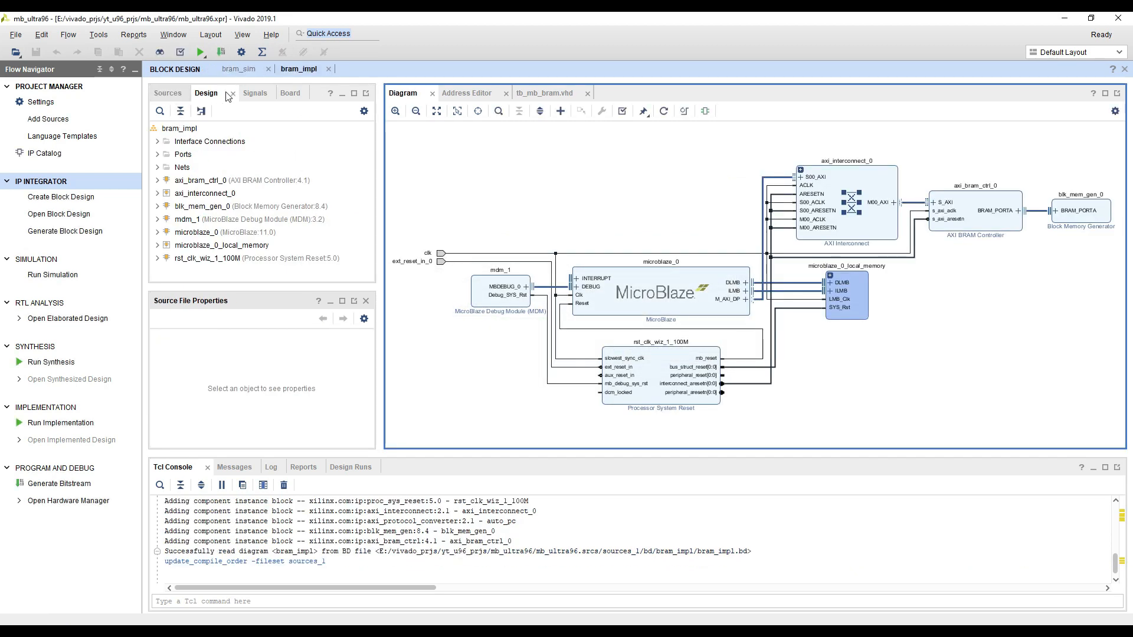
Show the project's source hierarchy and close the bram_sim block design, leaving bram_impl open
{"action": "left_click", "coordinate": [167, 92]}
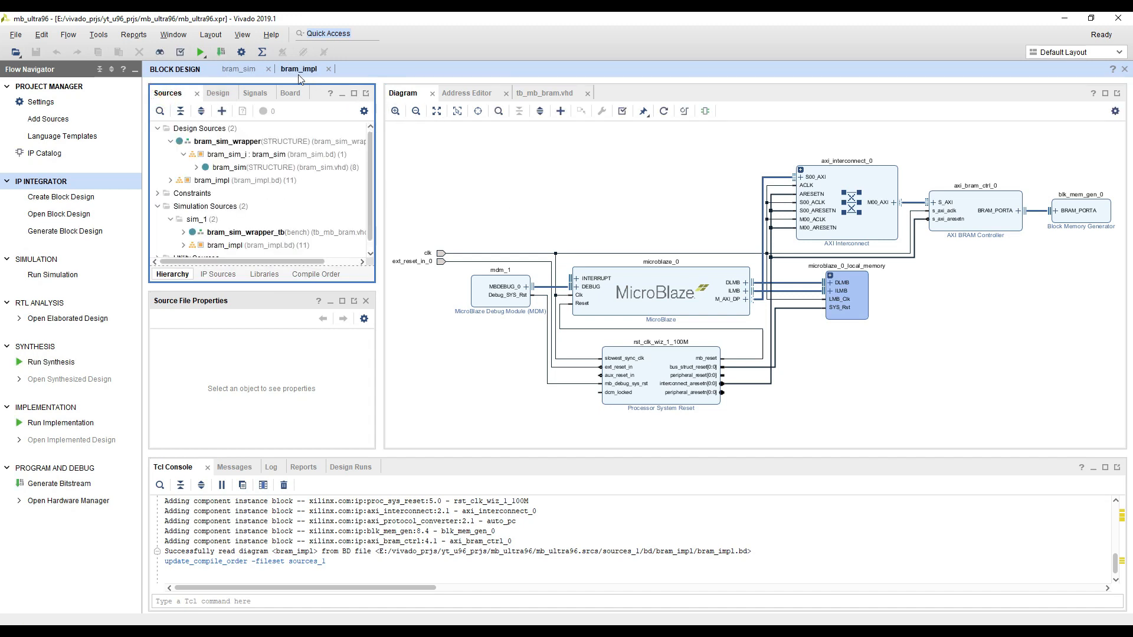
{"action": "left_click", "coordinate": [269, 71]}
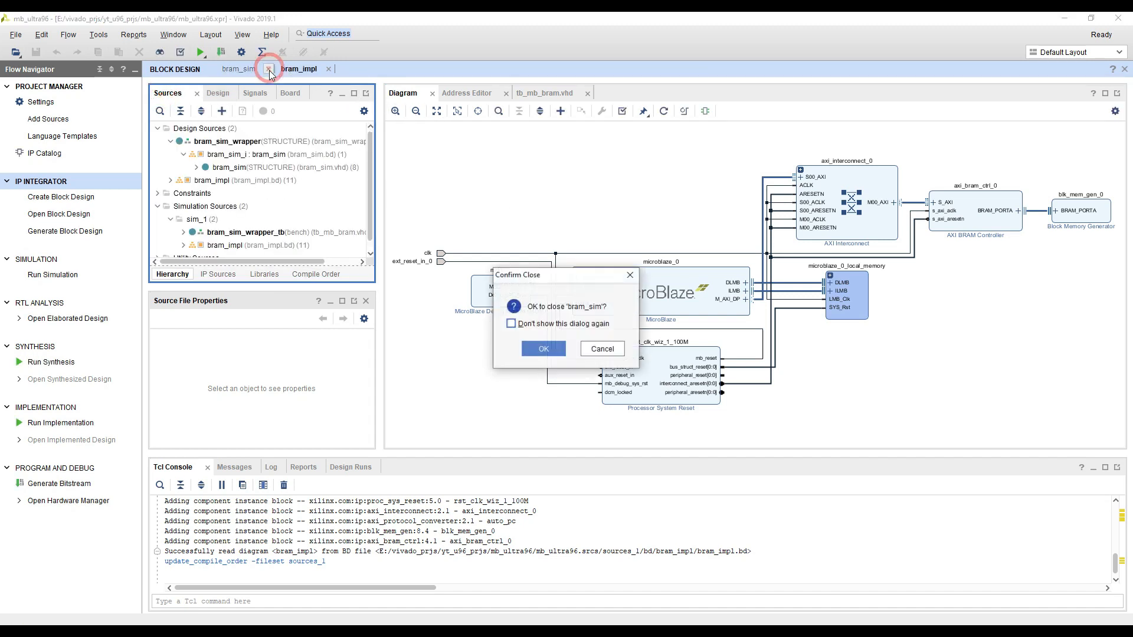
{"action": "left_click", "coordinate": [529, 345]}
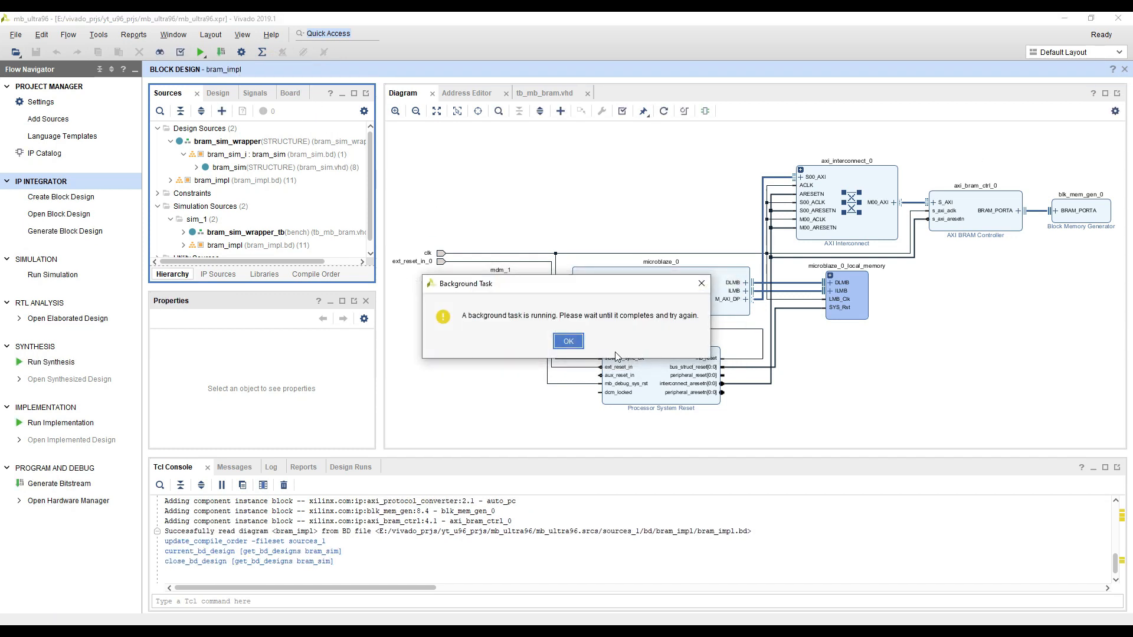
{"action": "left_click", "coordinate": [568, 341]}
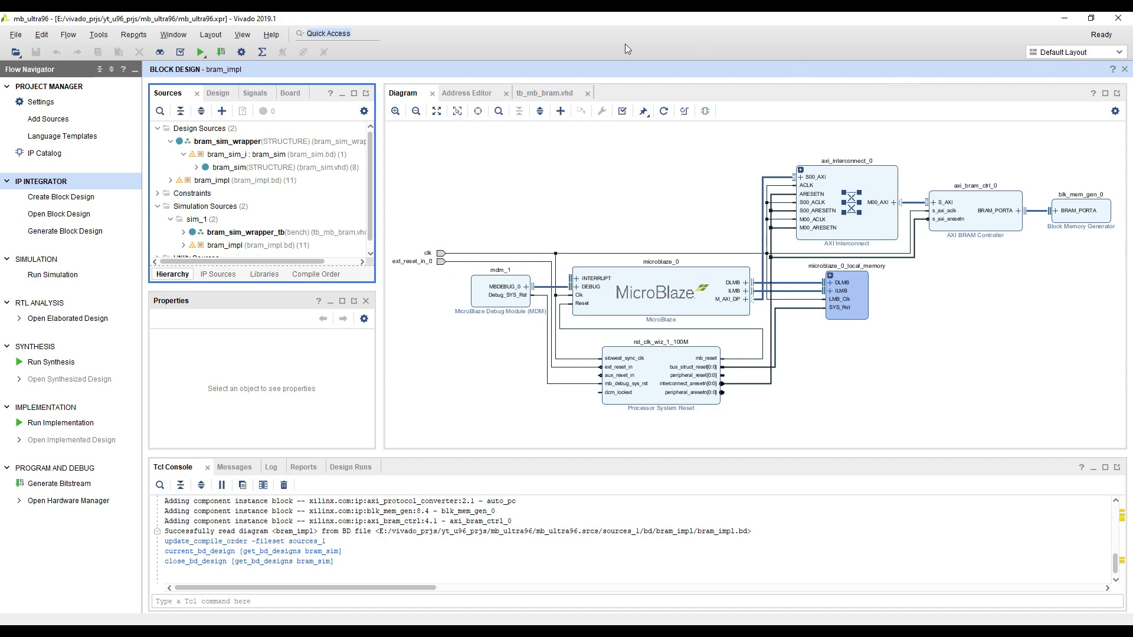
Close the bram_impl block design, reopen it from the design sources, and widen its diagram area
{"action": "left_click_drag", "start_coordinate": [626, 166], "coordinate": [842, 126]}
{"action": "left_click", "coordinate": [1123, 70]}
{"action": "left_click", "coordinate": [541, 348]}
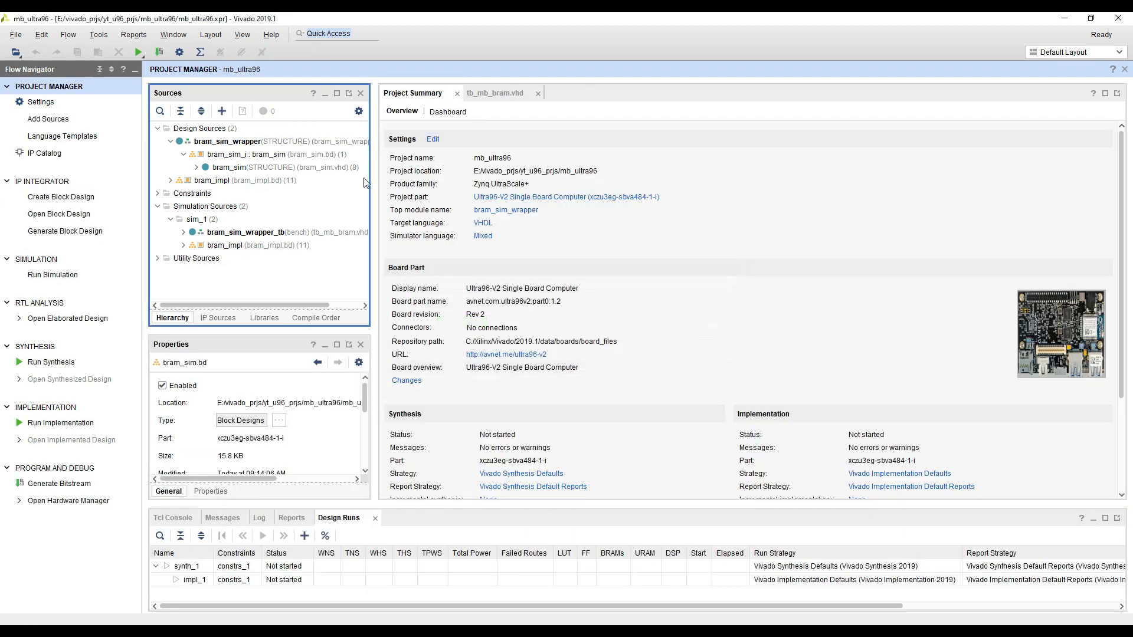
{"action": "left_click", "coordinate": [222, 181]}
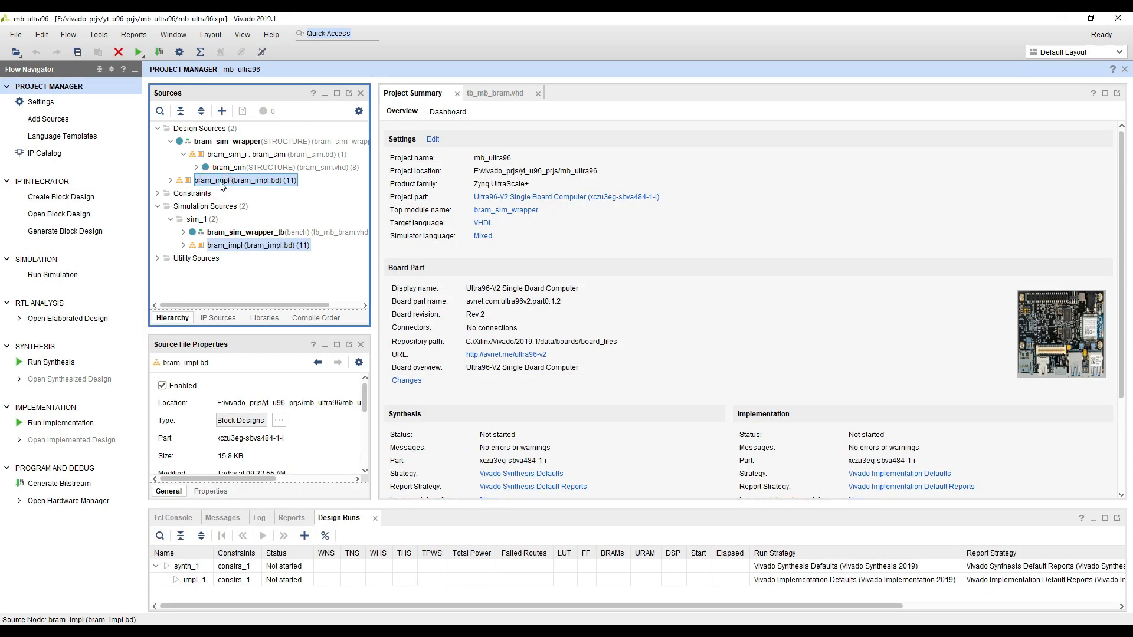
{"action": "double_click", "coordinate": [230, 180]}
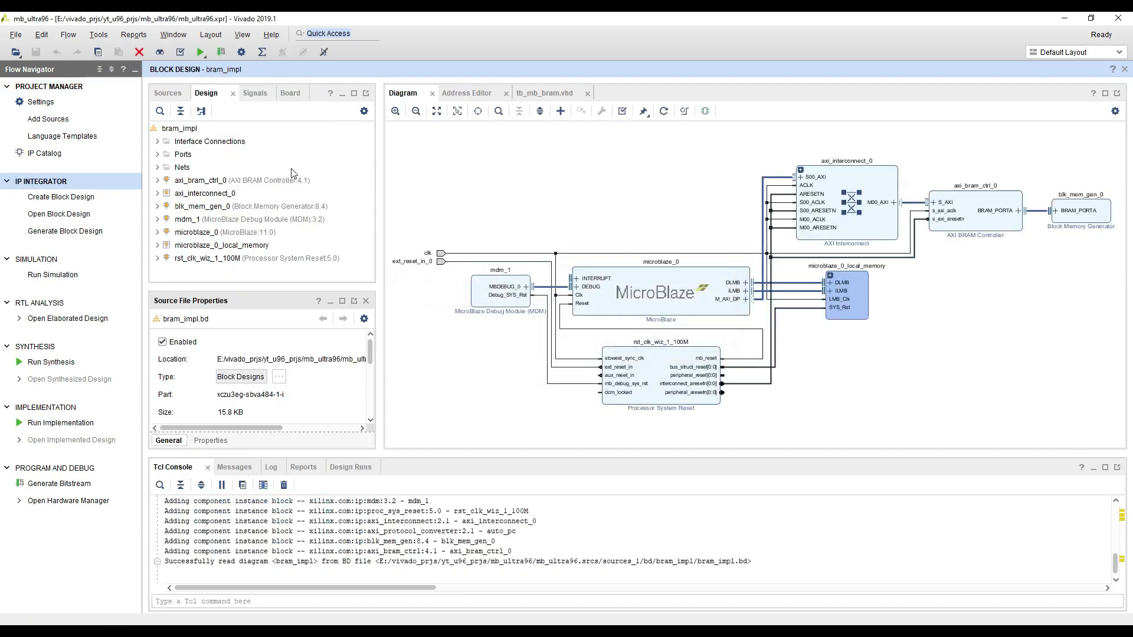
{"action": "left_click", "coordinate": [546, 195]}
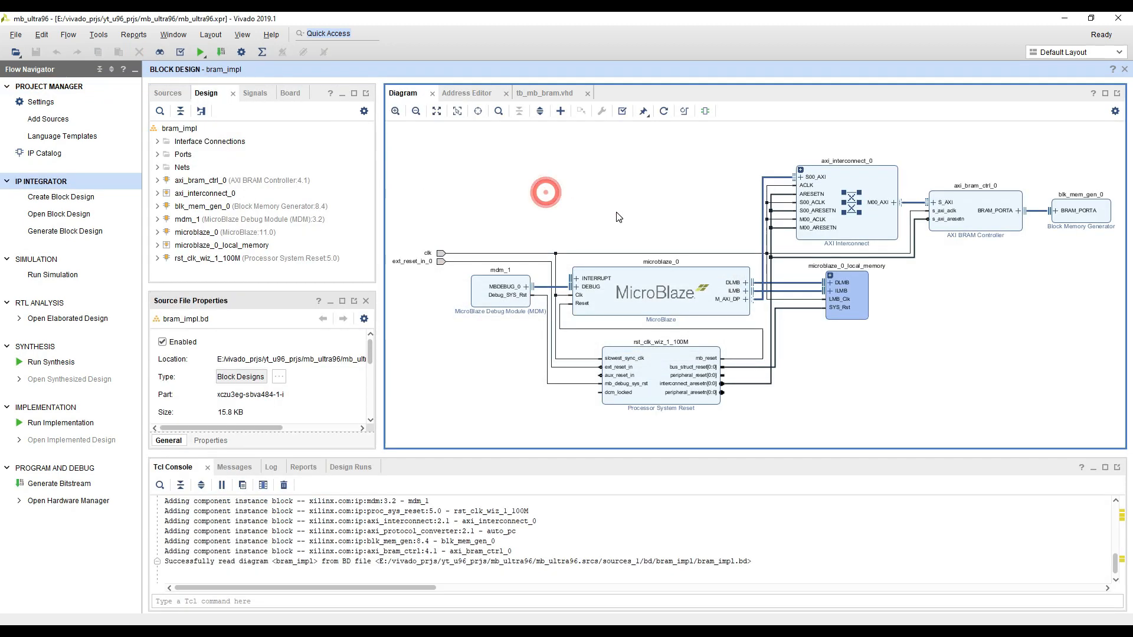
{"action": "left_click_drag", "start_coordinate": [381, 223], "coordinate": [313, 224]}
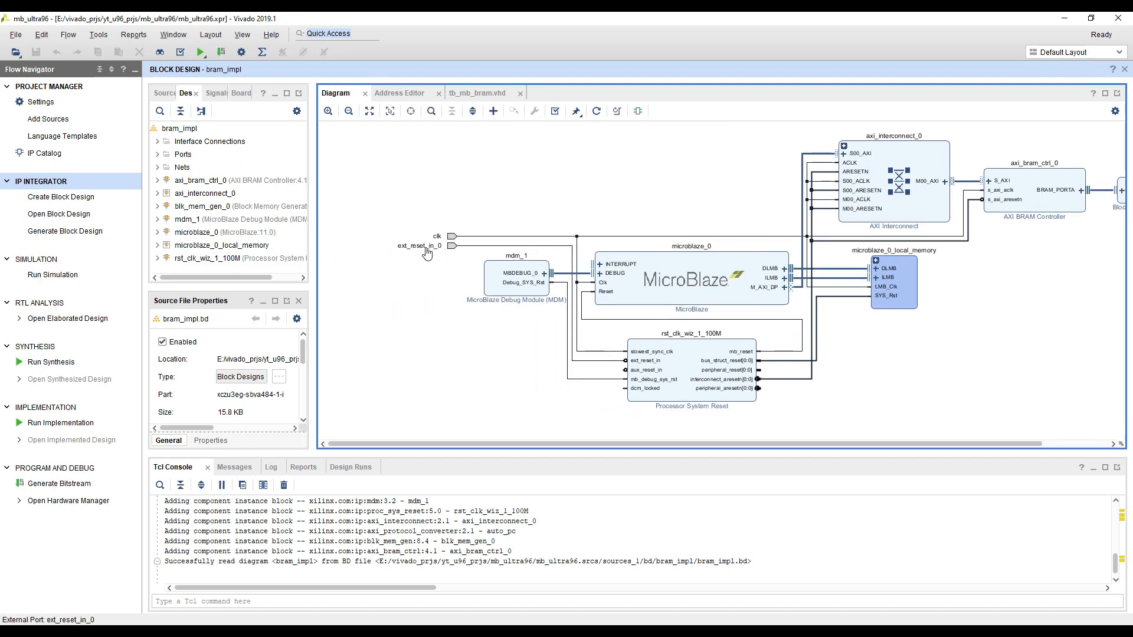
Add a Zynq UltraScale+ MPSoC block to the bram_impl diagram and run block automation with the board preset applied
{"action": "left_click", "coordinate": [465, 187]}
{"action": "right_click", "coordinate": [466, 188]}
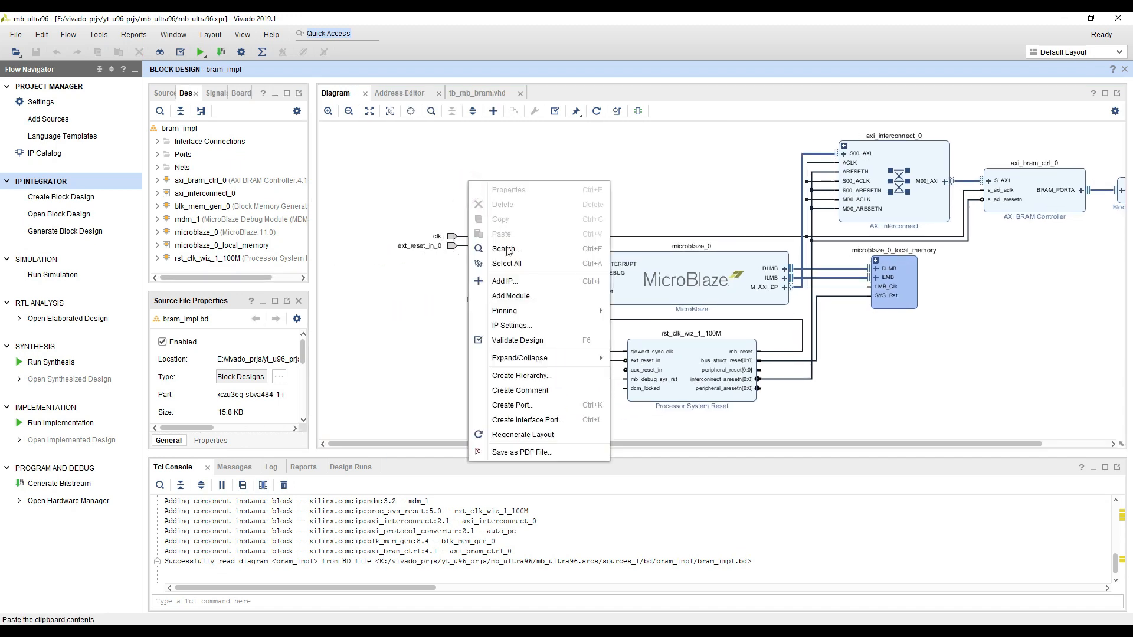
{"action": "left_click", "coordinate": [505, 282]}
{"action": "type", "text": "zynq"}
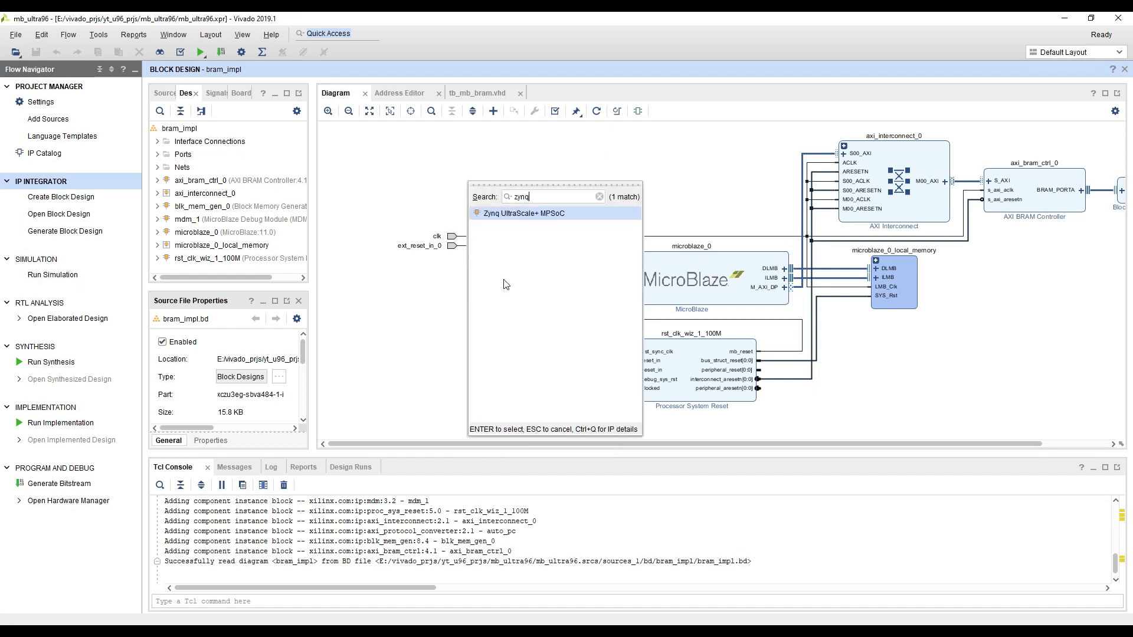
{"action": "double_click", "coordinate": [524, 214]}
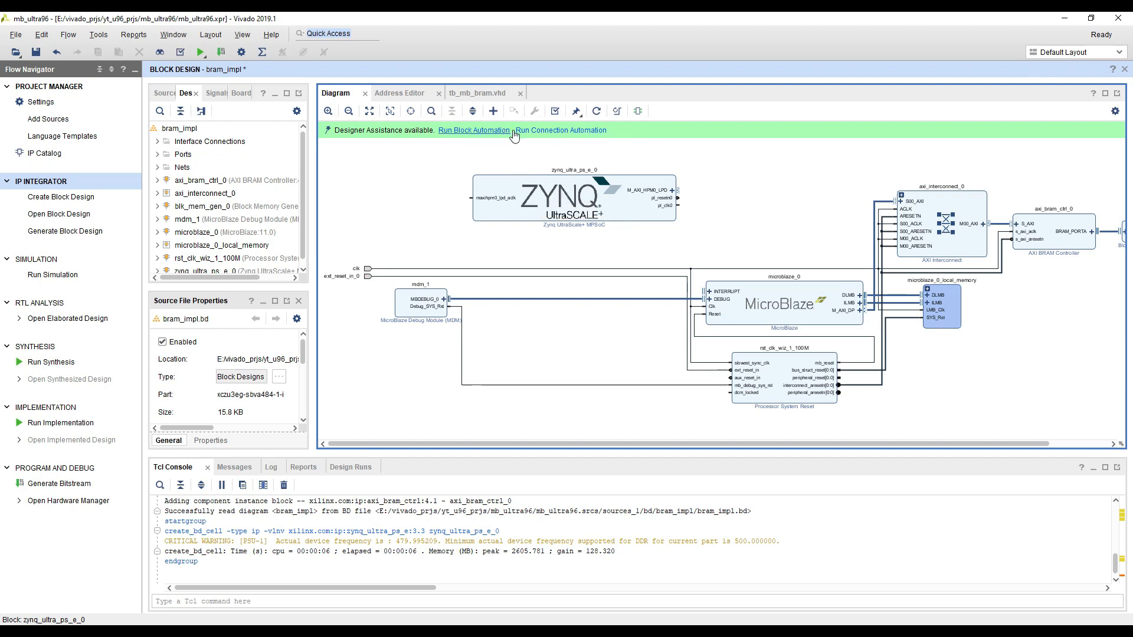
{"action": "left_click", "coordinate": [479, 130]}
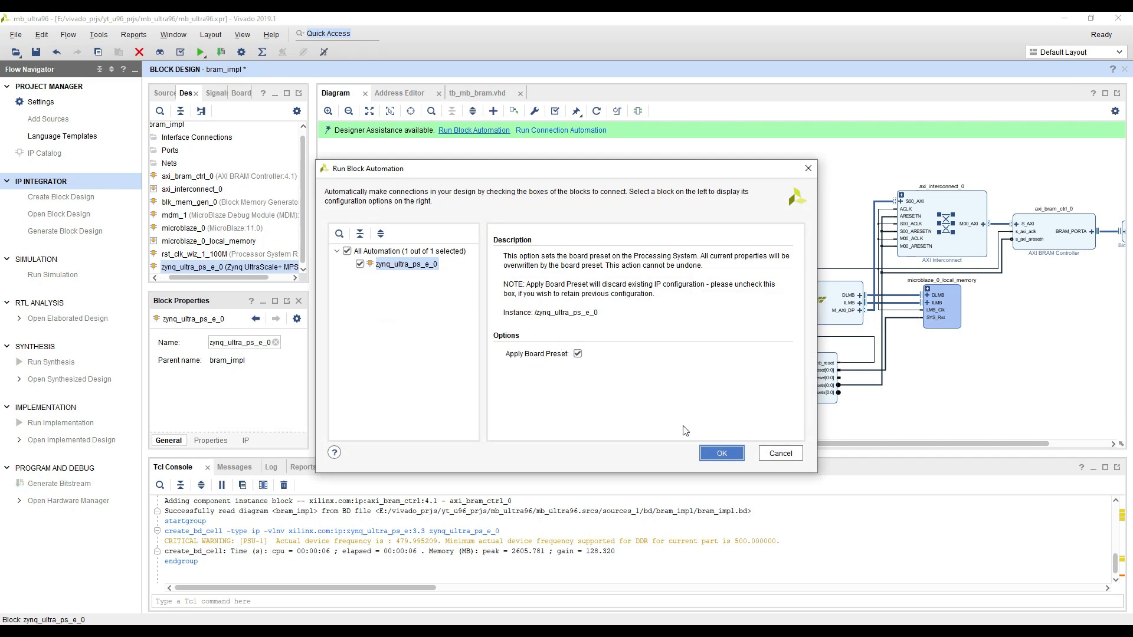
{"action": "left_click", "coordinate": [708, 455]}
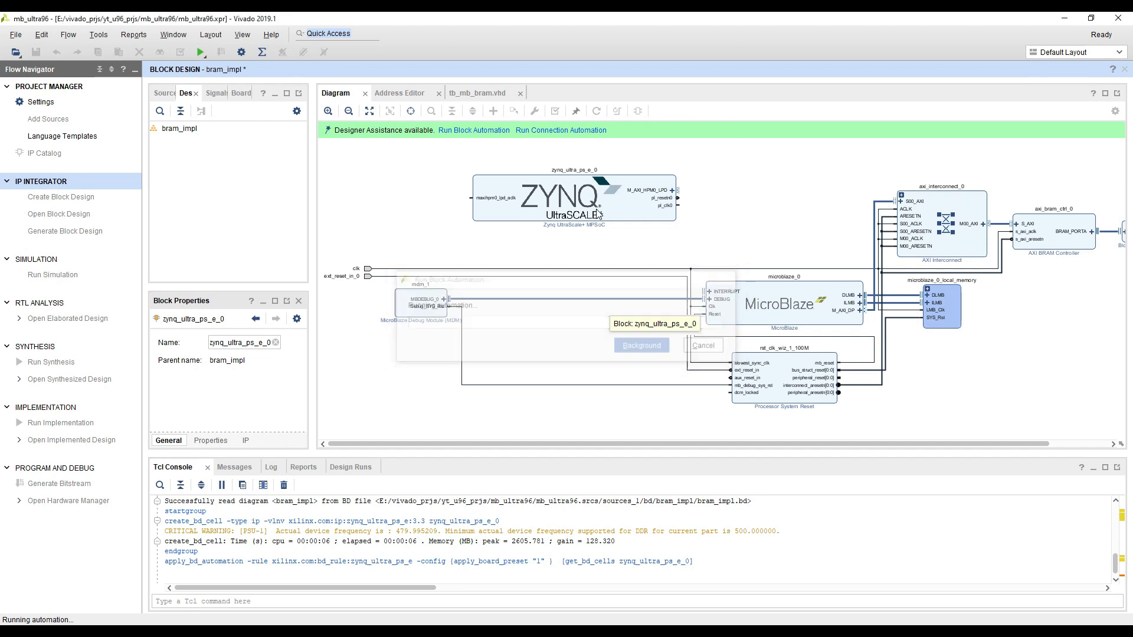
Disable the AXI HPM0 FPD and AXI HPM1 FPD master interfaces in the Zynq block's PS-PL configuration
{"action": "double_click", "coordinate": [556, 192]}
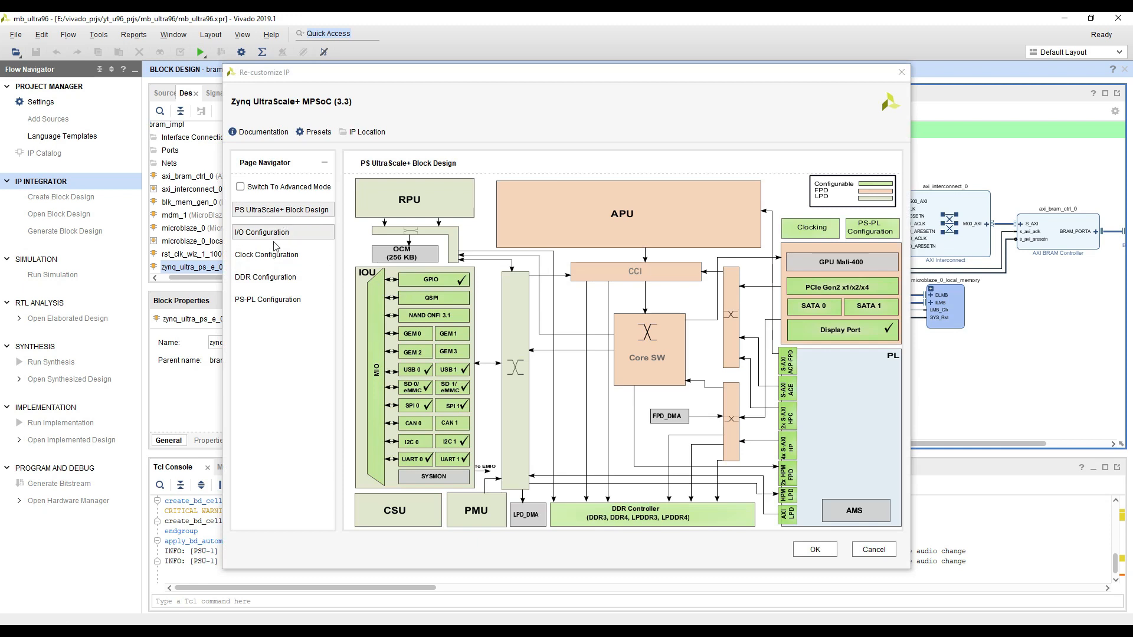
{"action": "left_click", "coordinate": [266, 277]}
{"action": "left_click", "coordinate": [272, 305]}
{"action": "left_click", "coordinate": [350, 245]}
{"action": "left_click", "coordinate": [360, 261]}
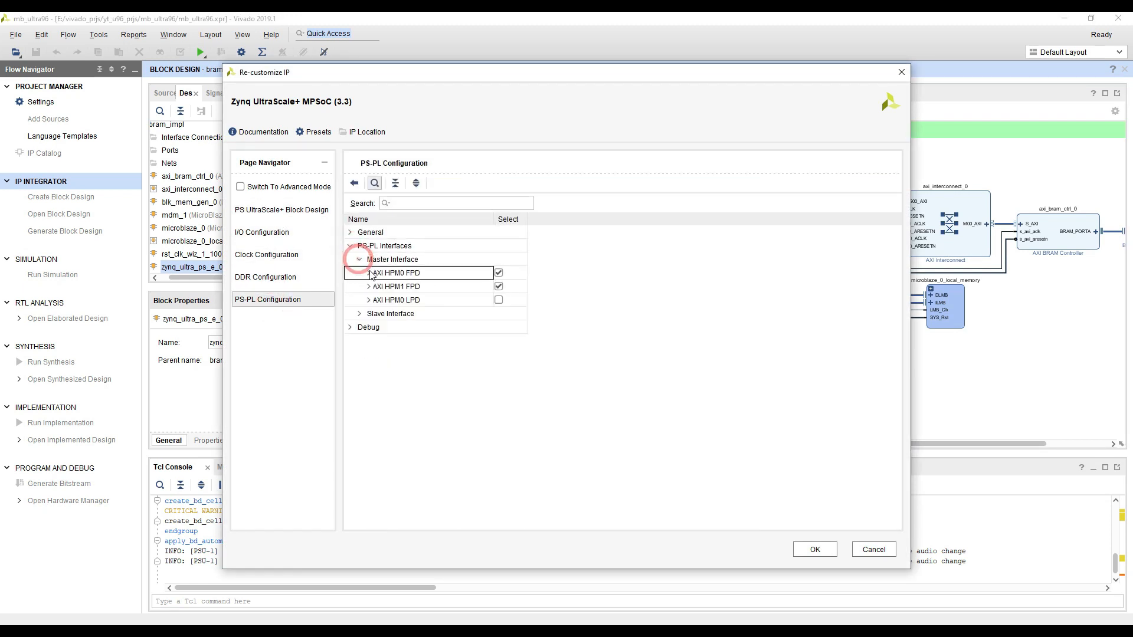
{"action": "left_click", "coordinate": [499, 273]}
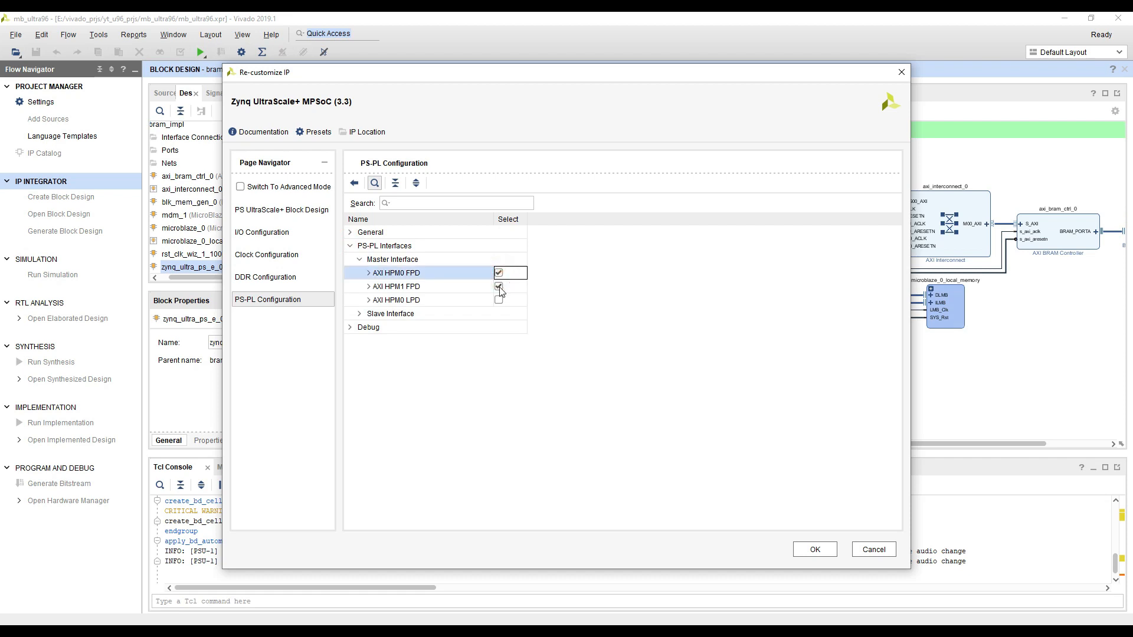
{"action": "left_click", "coordinate": [498, 286]}
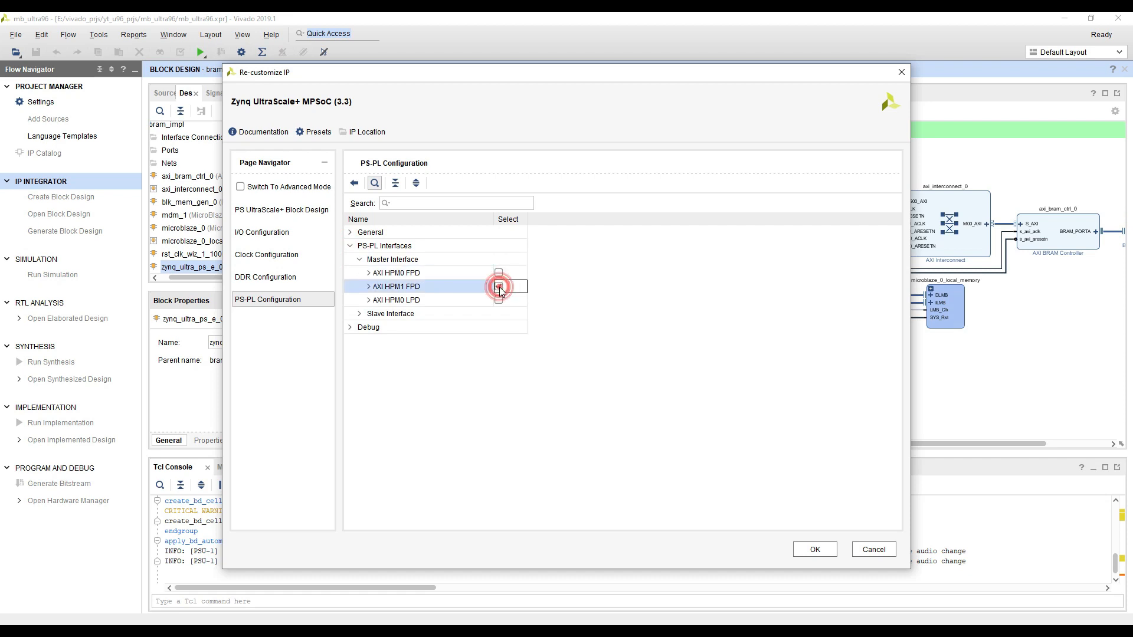
{"action": "left_click", "coordinate": [814, 550]}
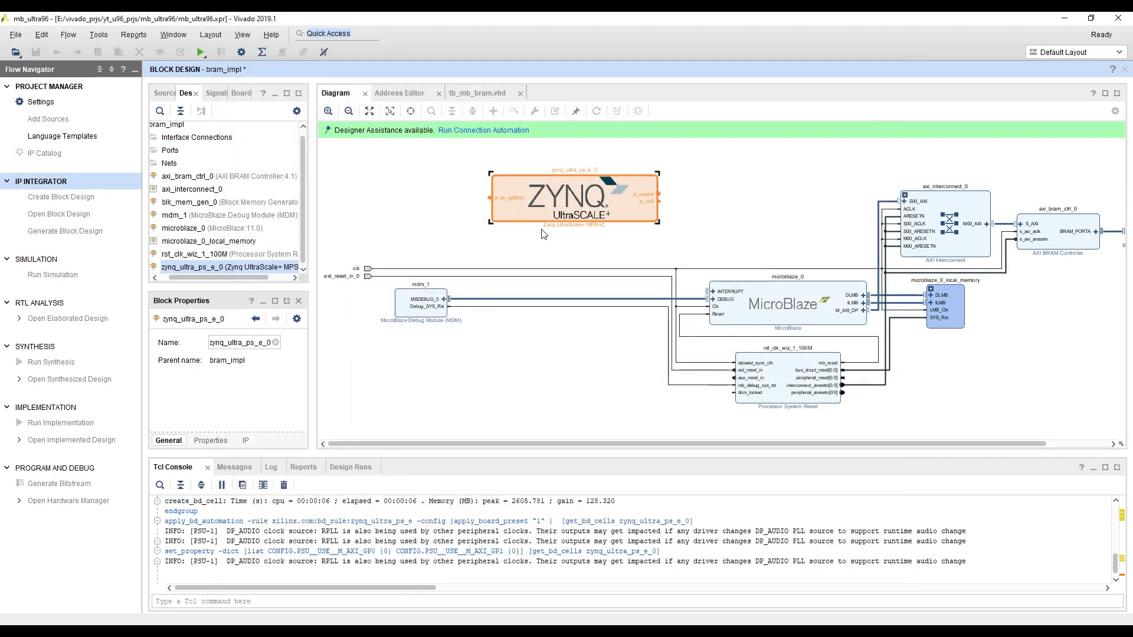
Delete the external clk port and connect the Zynq block's pl_clk0 output to the MicroBlaze Clk pin
{"action": "scroll", "coordinate": [531, 233], "scroll_direction": "up", "scroll_amount": 2}
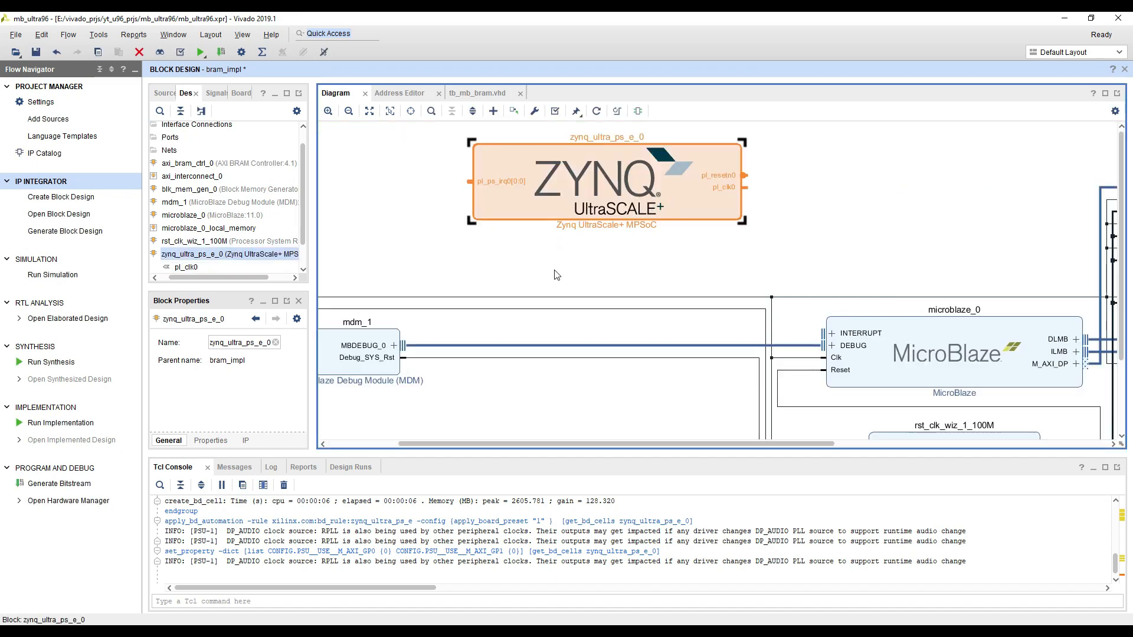
{"action": "left_click", "coordinate": [824, 357]}
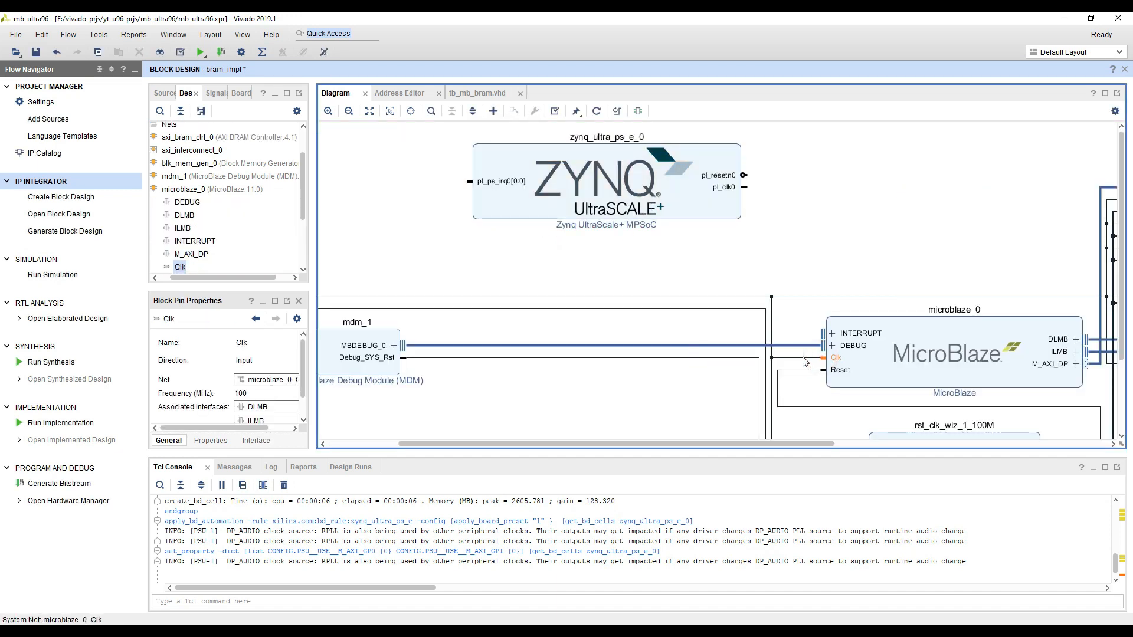
{"action": "key", "text": "ctrl+t"}
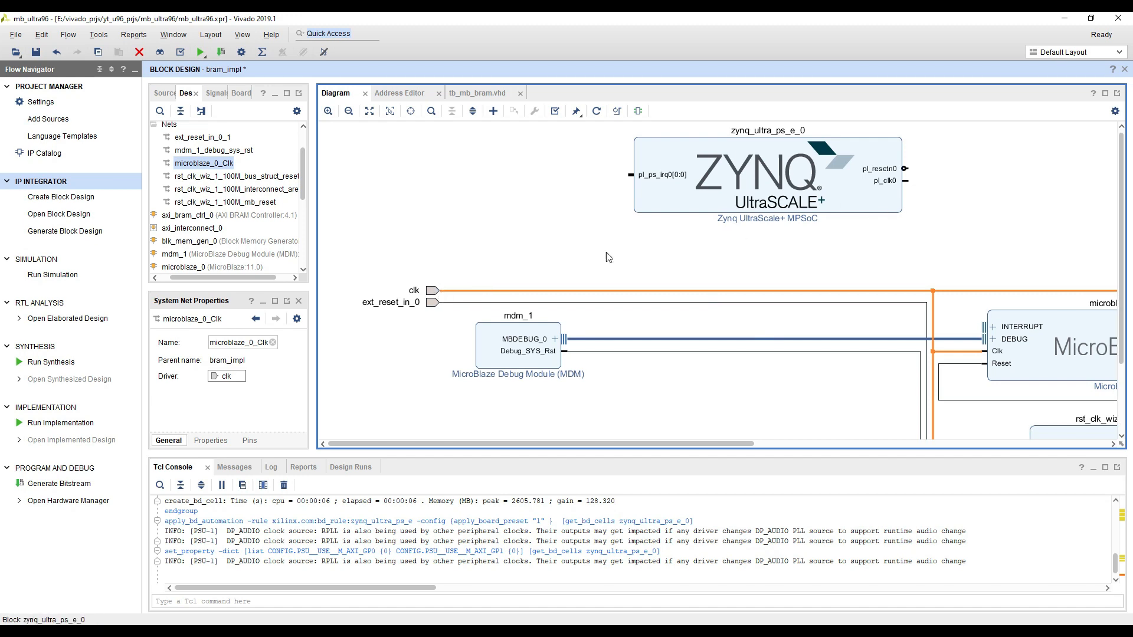
{"action": "right_click", "coordinate": [432, 293]}
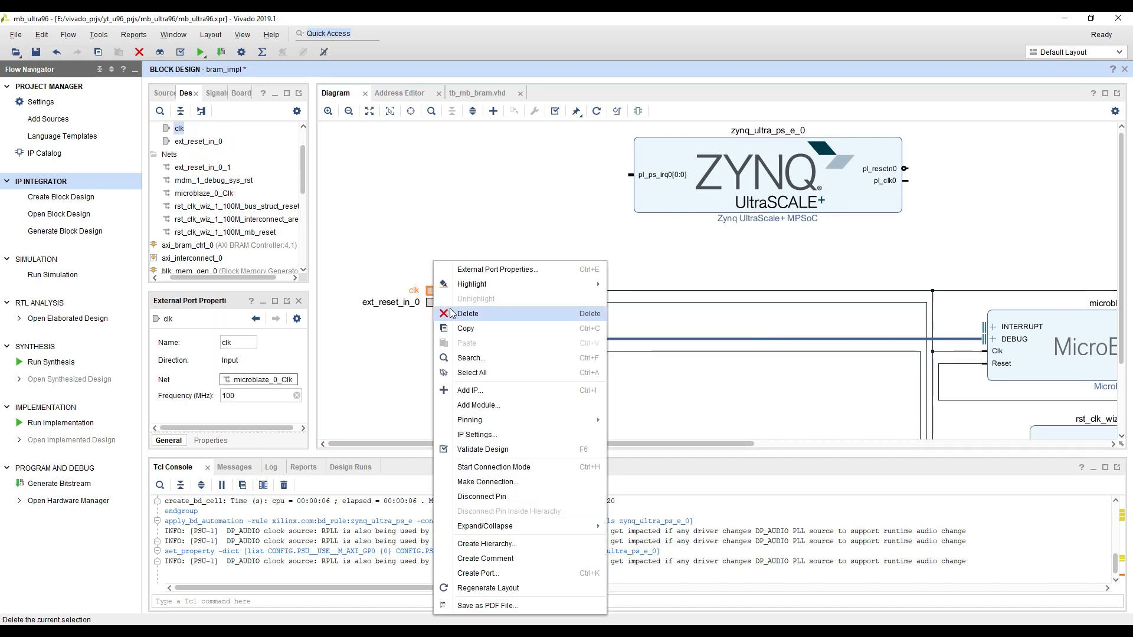
{"action": "left_click", "coordinate": [467, 314]}
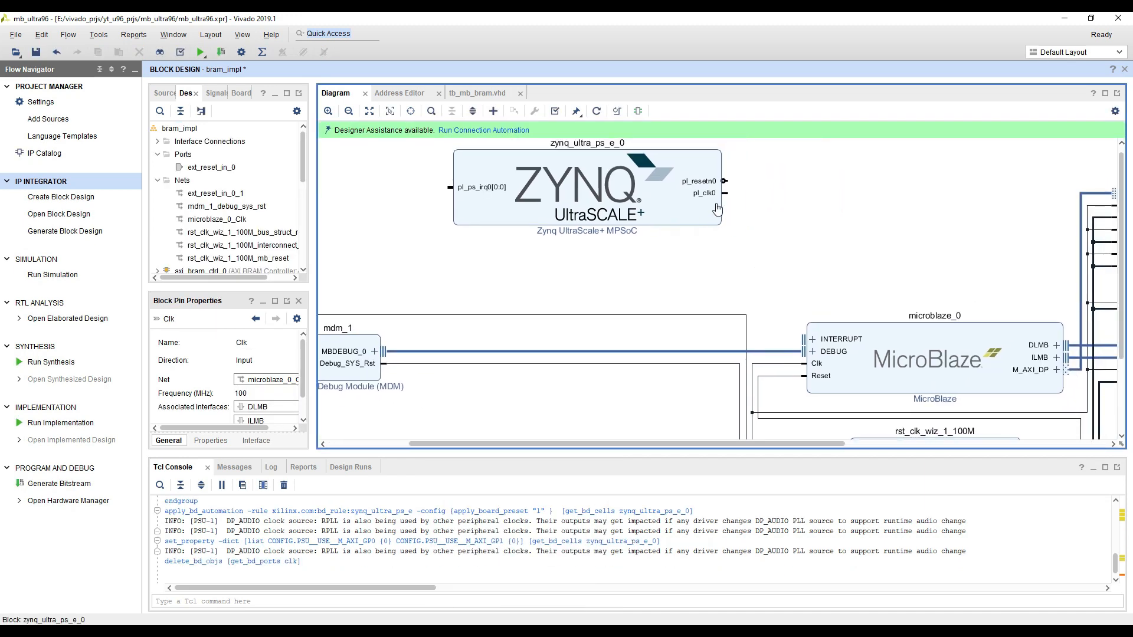
{"action": "left_click_drag", "start_coordinate": [732, 188], "coordinate": [787, 356]}
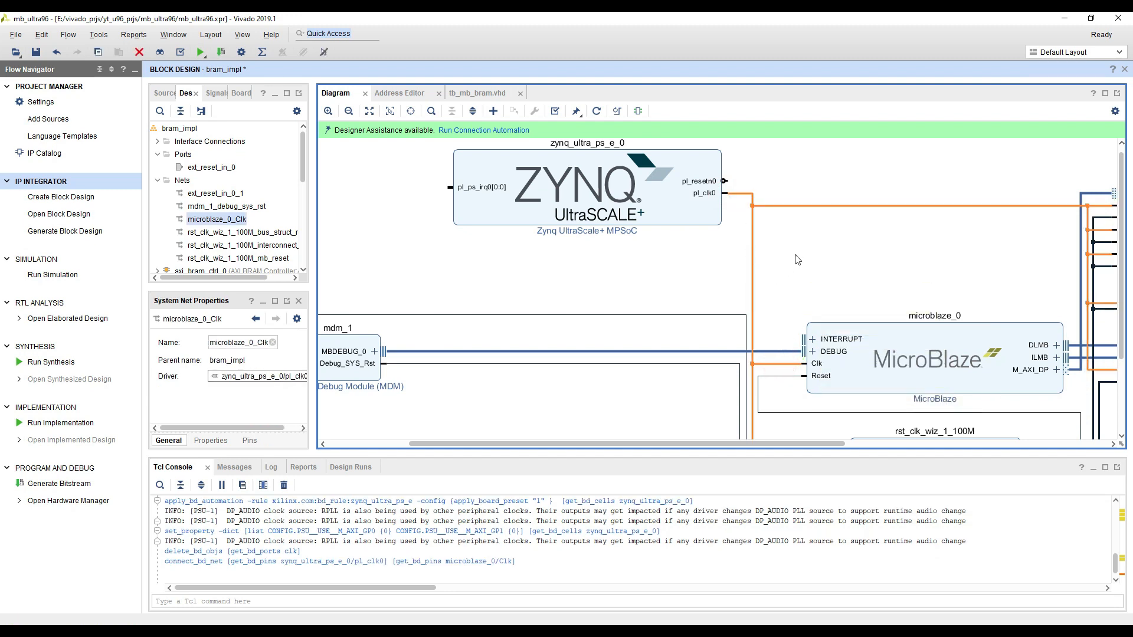
Regenerate the layout of the bram_impl block diagram
{"action": "scroll", "coordinate": [824, 262], "scroll_direction": "down", "scroll_amount": 2}
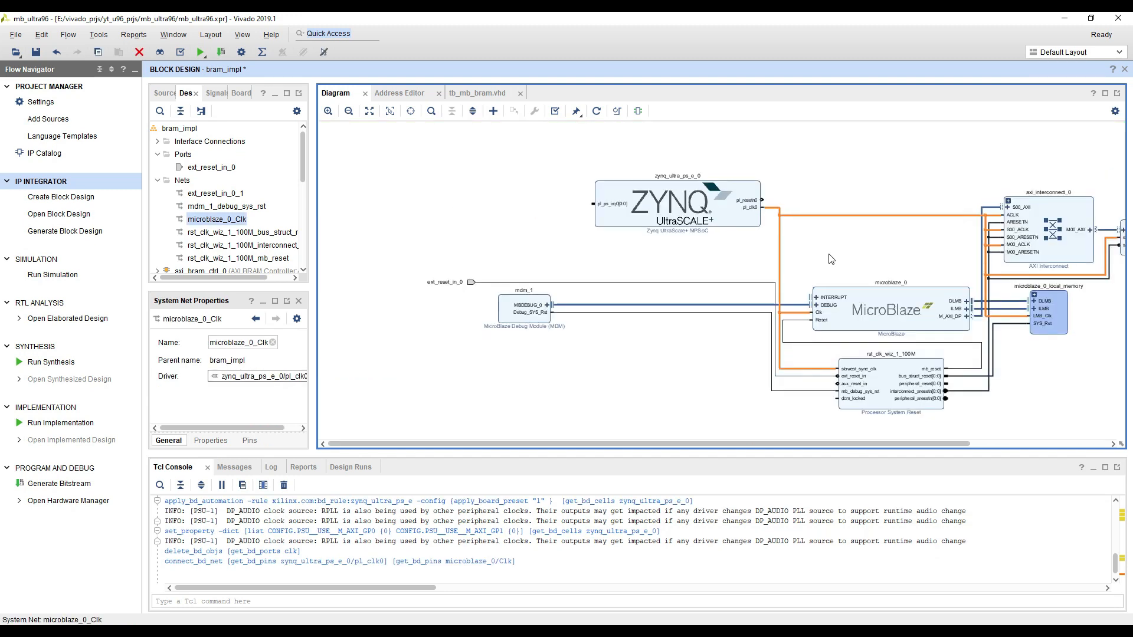
{"action": "left_click_drag", "start_coordinate": [809, 242], "coordinate": [637, 223]}
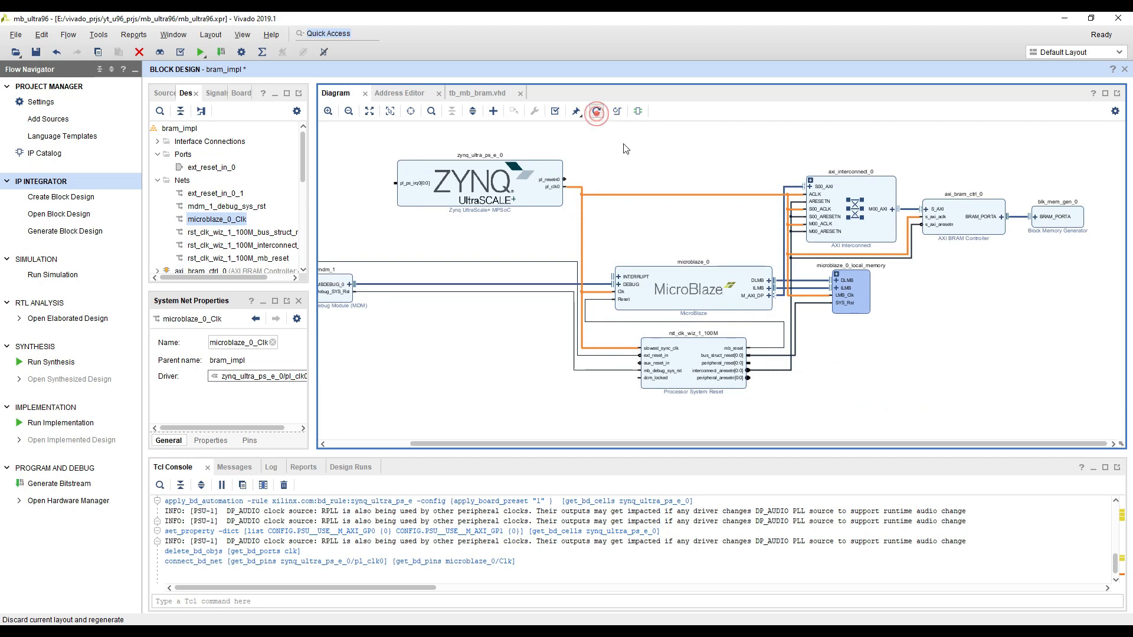
{"action": "left_click", "coordinate": [596, 110]}
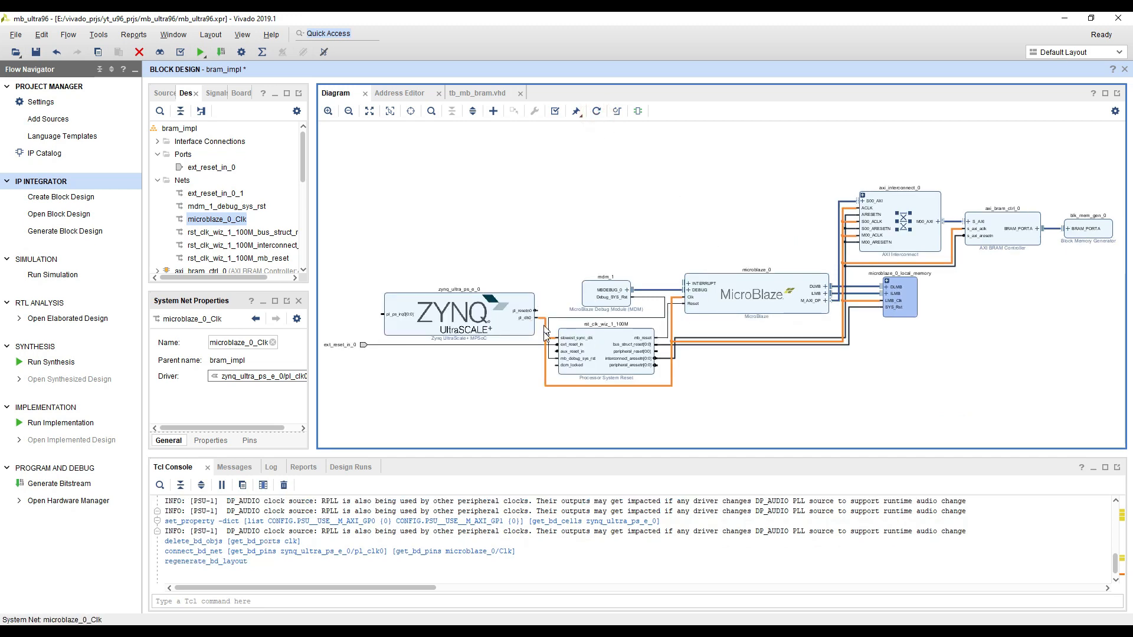
Delete the external ext_reset_in_0 port from the diagram
{"action": "left_click", "coordinate": [557, 228]}
{"action": "left_click_drag", "start_coordinate": [422, 381], "coordinate": [530, 347]}
{"action": "scroll", "coordinate": [529, 346], "scroll_direction": "up", "scroll_amount": 2}
{"action": "left_click", "coordinate": [434, 290]}
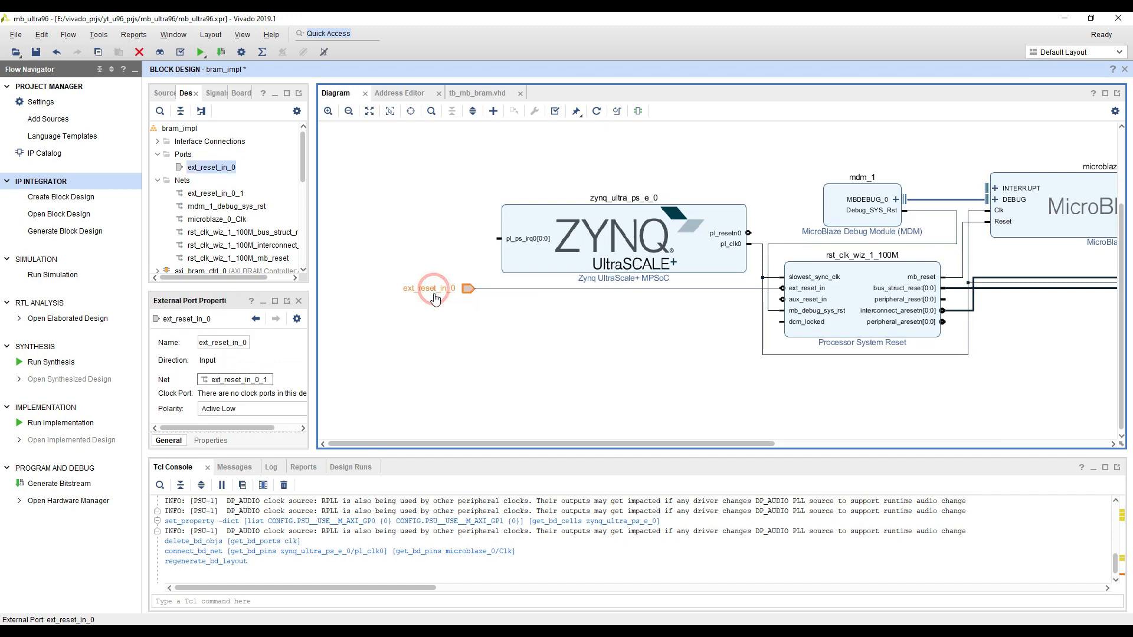
{"action": "key", "text": "Delete"}
Add a VIO (Virtual Input/Output) IP block to the diagram
{"action": "right_click", "coordinate": [413, 307]}
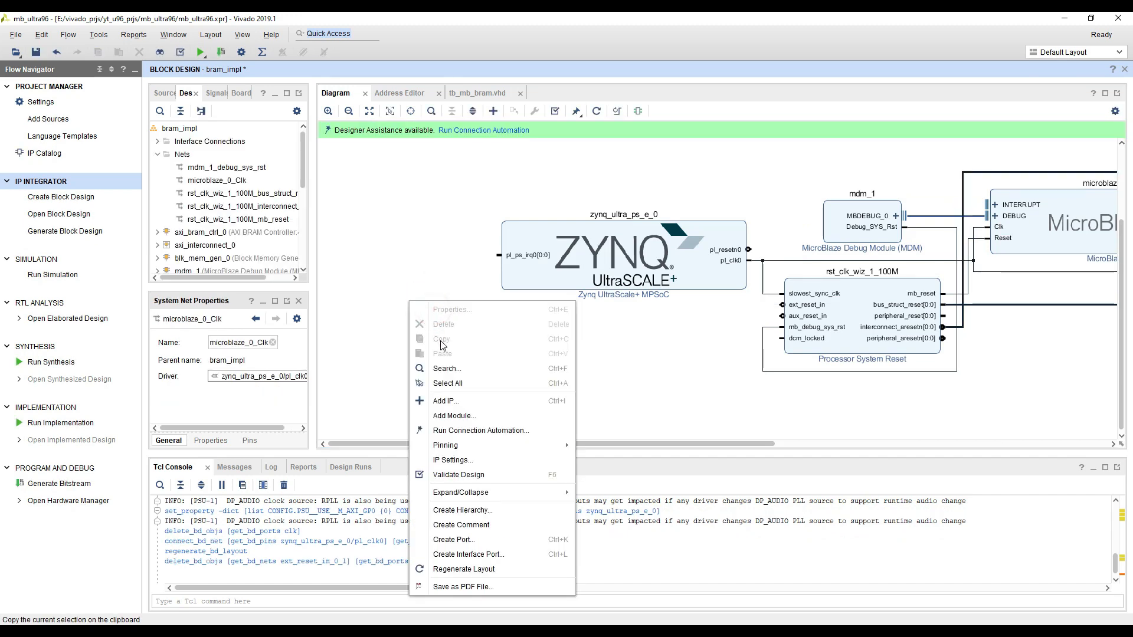
{"action": "left_click", "coordinate": [443, 399]}
{"action": "type", "text": "v"}
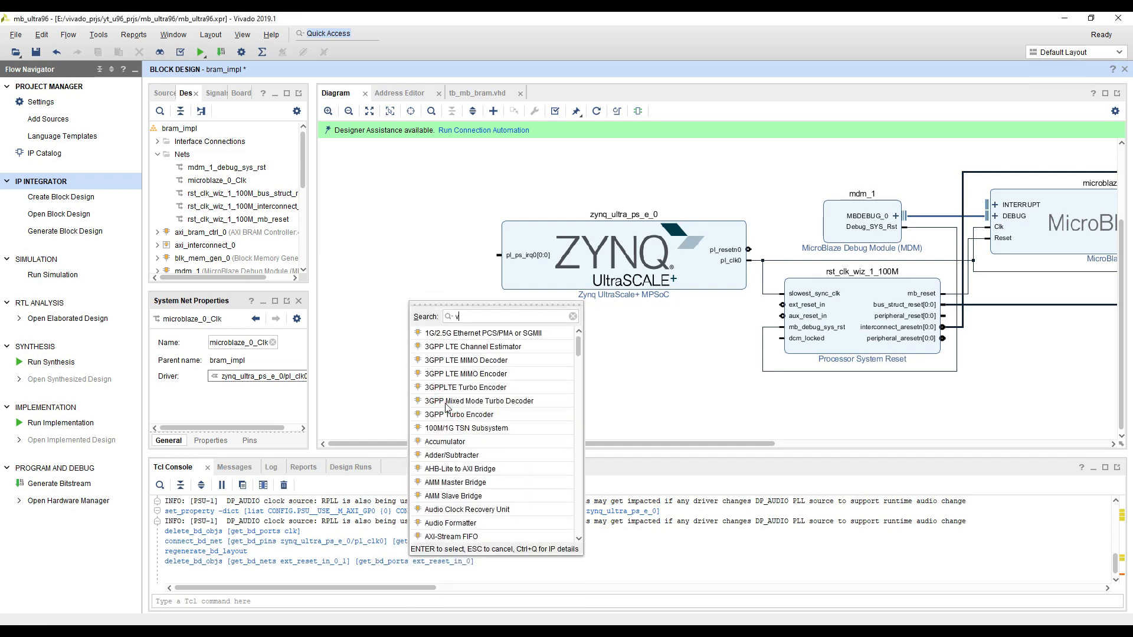
{"action": "type", "text": "io"}
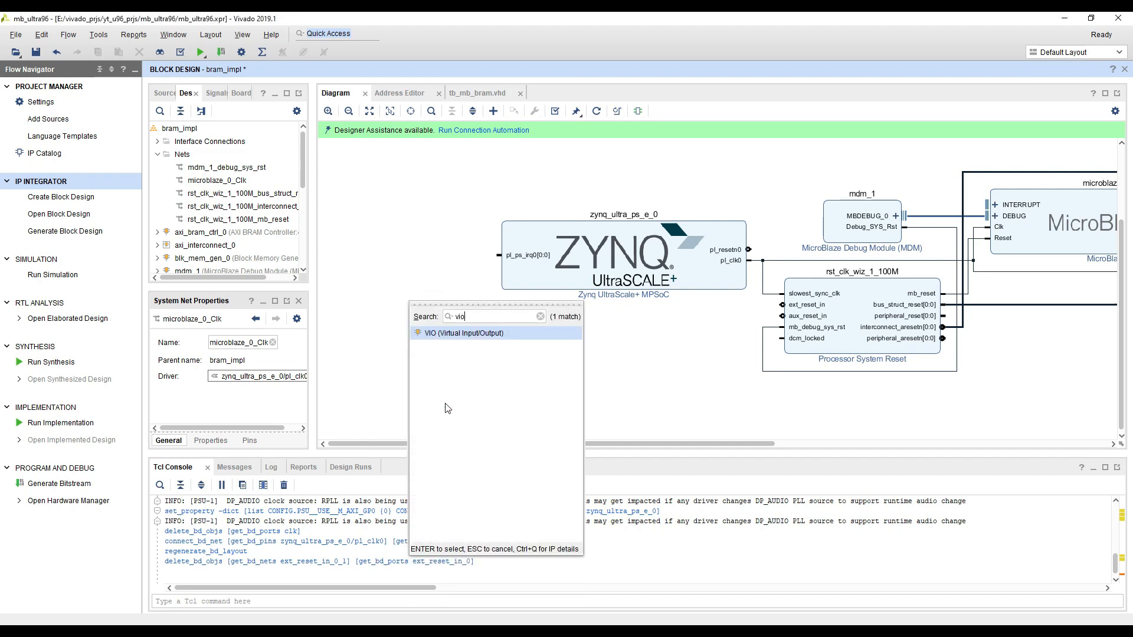
{"action": "double_click", "coordinate": [510, 334]}
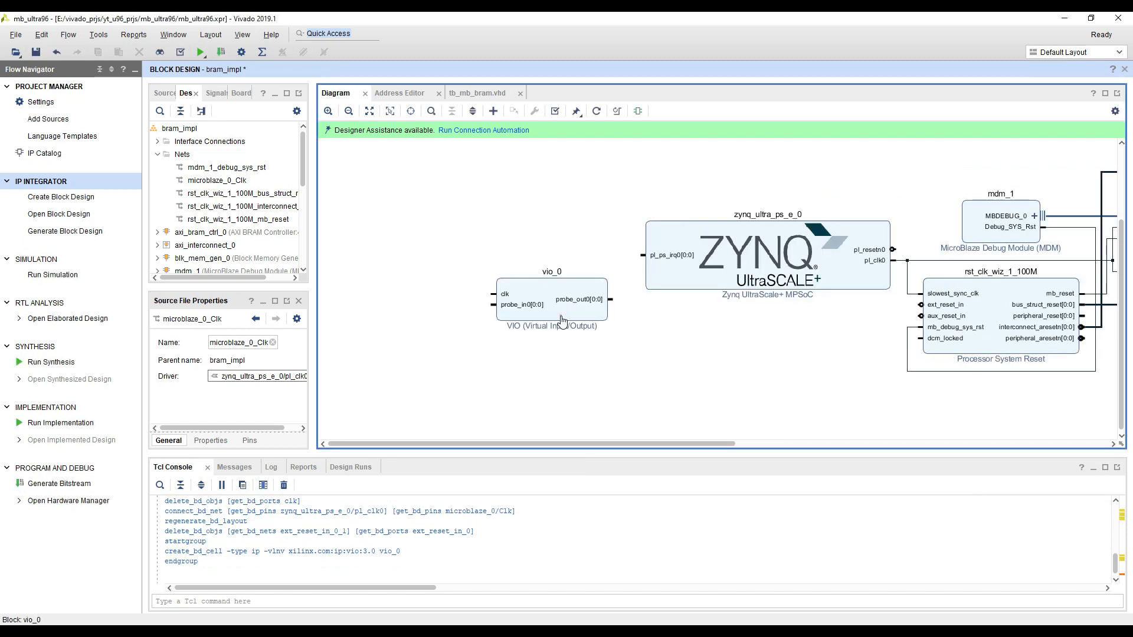
Customize the VIO block with an input probe count of 0, keeping its single output probe
{"action": "double_click", "coordinate": [562, 321]}
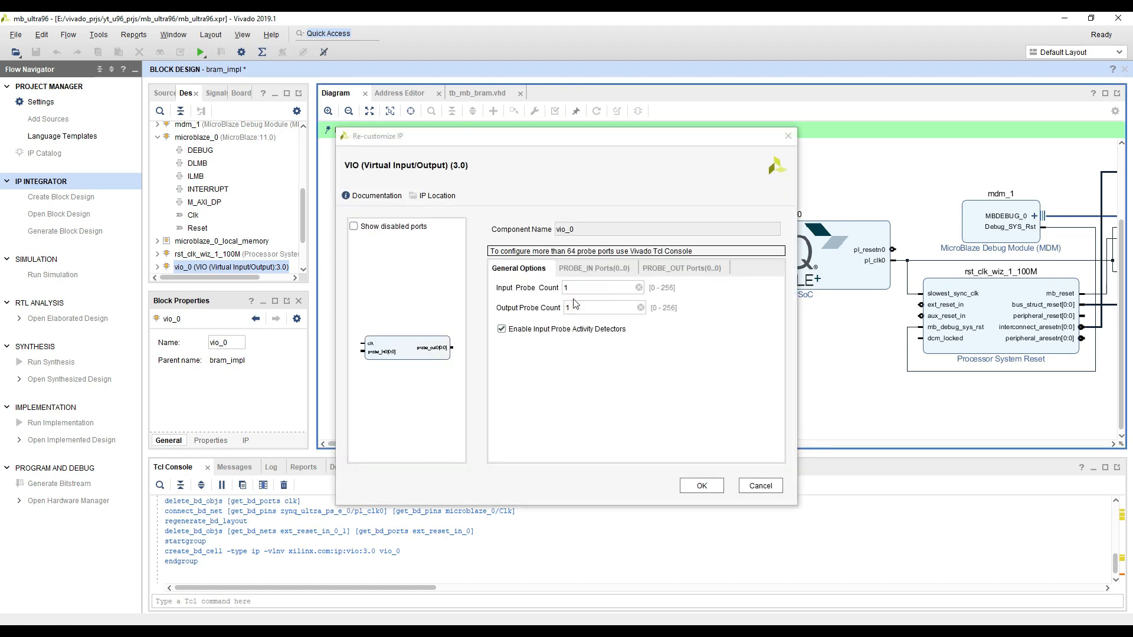
{"action": "left_click", "coordinate": [577, 288]}
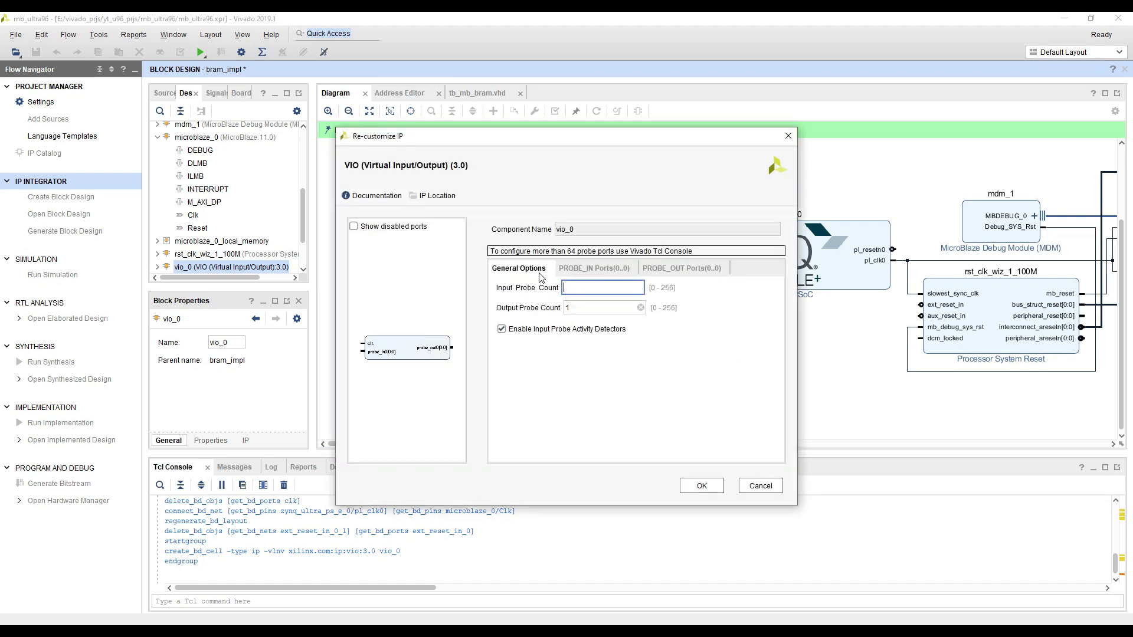
{"action": "left_click", "coordinate": [584, 275]}
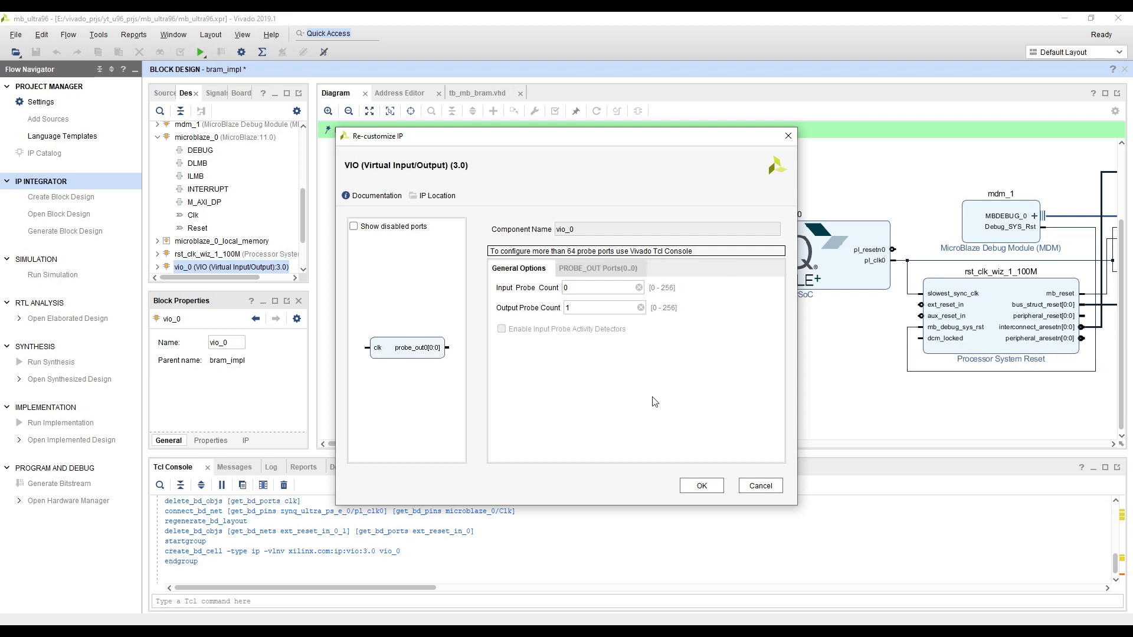
{"action": "left_click", "coordinate": [701, 486]}
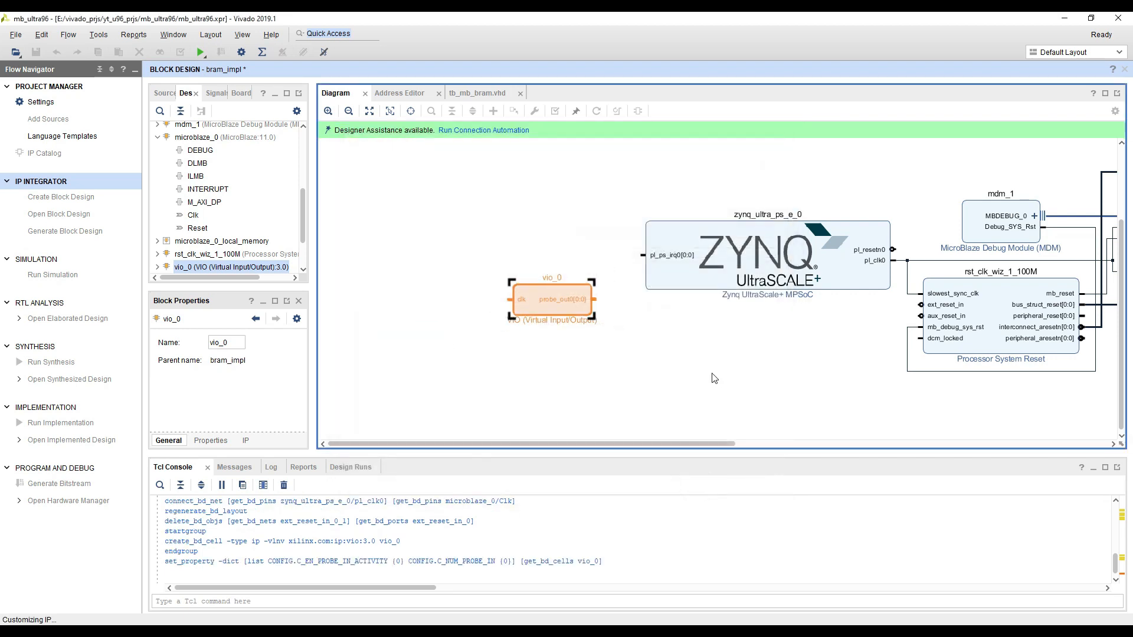
Move the VIO block beneath the Zynq block and connect its clk pin to the Zynq pl_clk0 output
{"action": "left_click_drag", "start_coordinate": [530, 319], "coordinate": [635, 337]}
{"action": "left_click_drag", "start_coordinate": [718, 380], "coordinate": [608, 379]}
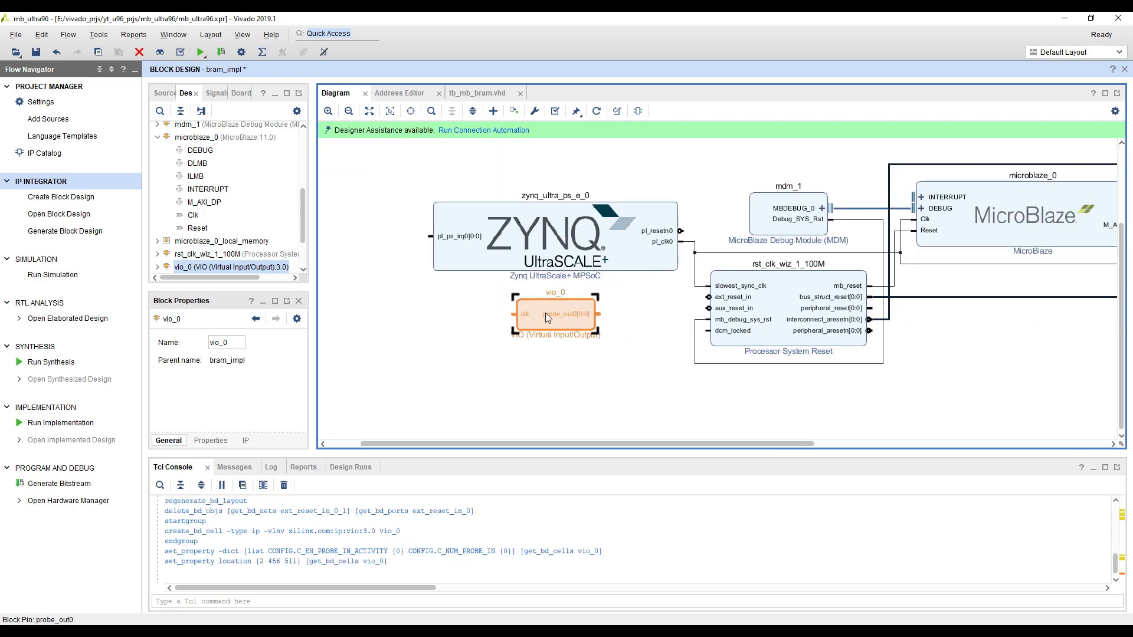
{"action": "left_click", "coordinate": [541, 365]}
{"action": "left_click_drag", "start_coordinate": [521, 311], "coordinate": [688, 241]}
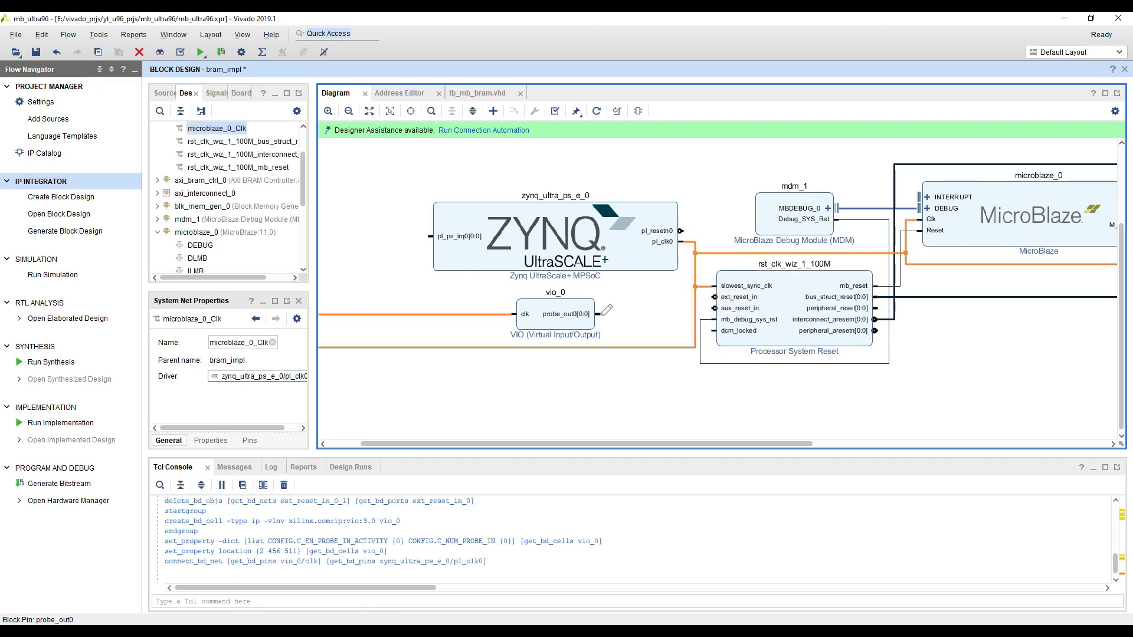
Connect the VIO's probe_out0 output to the ext_reset_in pin of the Processor System Reset block
{"action": "left_click_drag", "start_coordinate": [603, 316], "coordinate": [712, 298]}
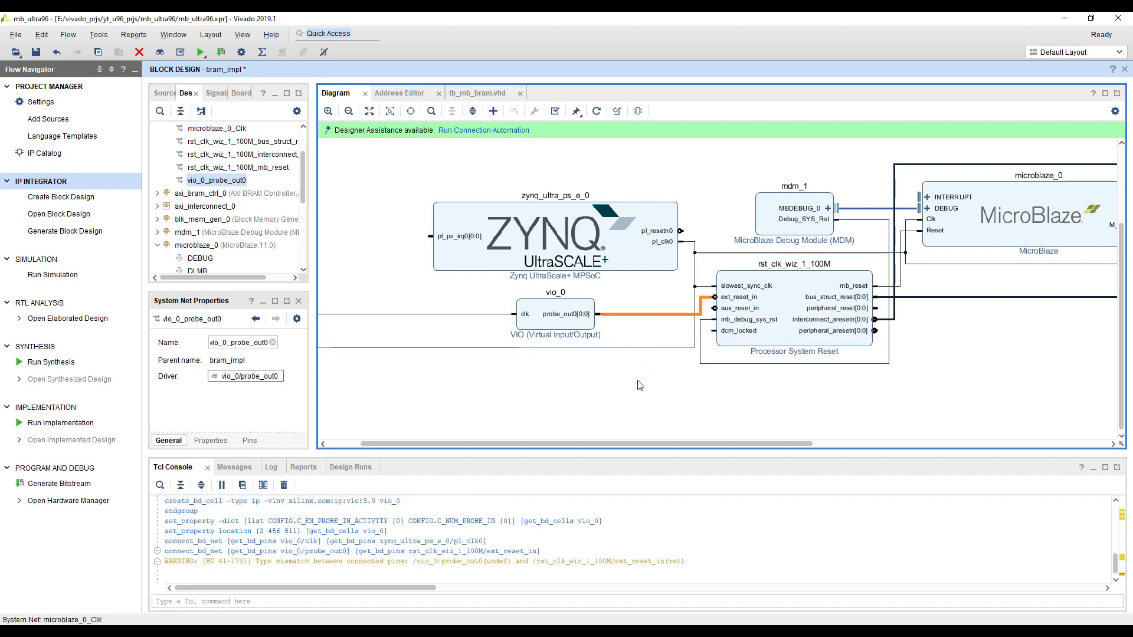
{"action": "left_click", "coordinate": [640, 383]}
{"action": "left_click", "coordinate": [655, 298]}
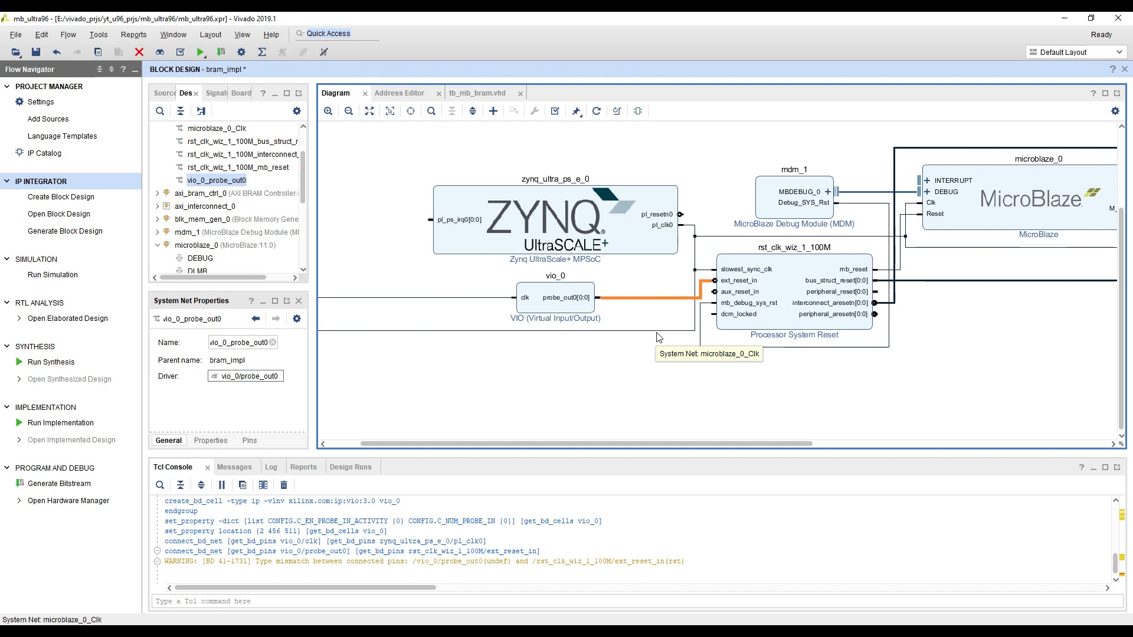
Regenerate the diagram layout and validate the bram_impl block design
{"action": "left_click", "coordinate": [596, 111]}
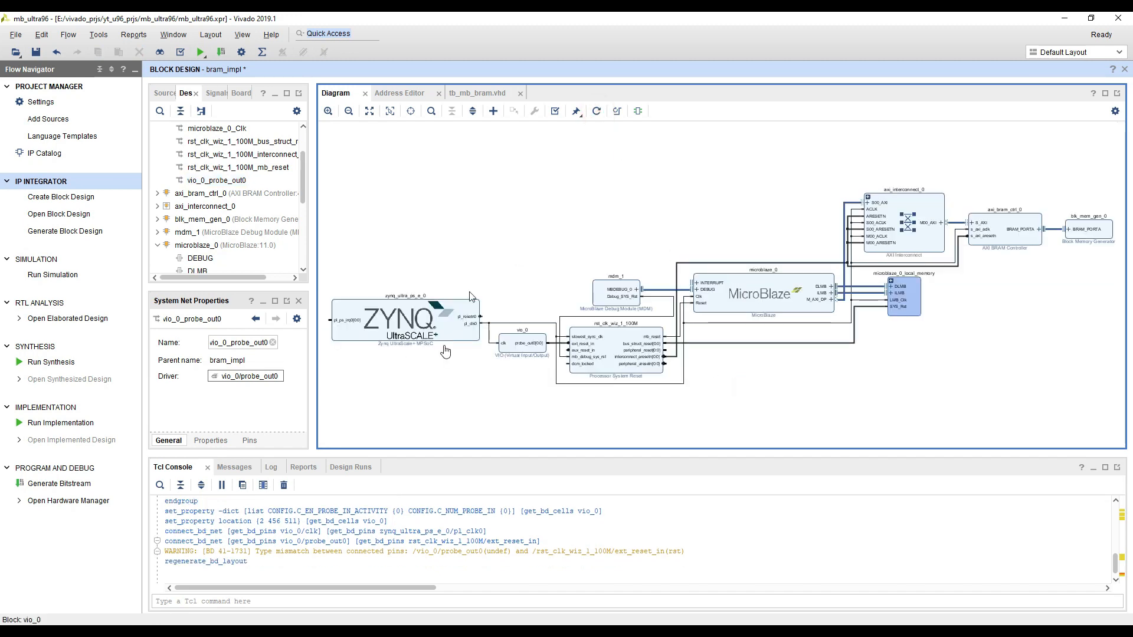
{"action": "left_click", "coordinate": [555, 111]}
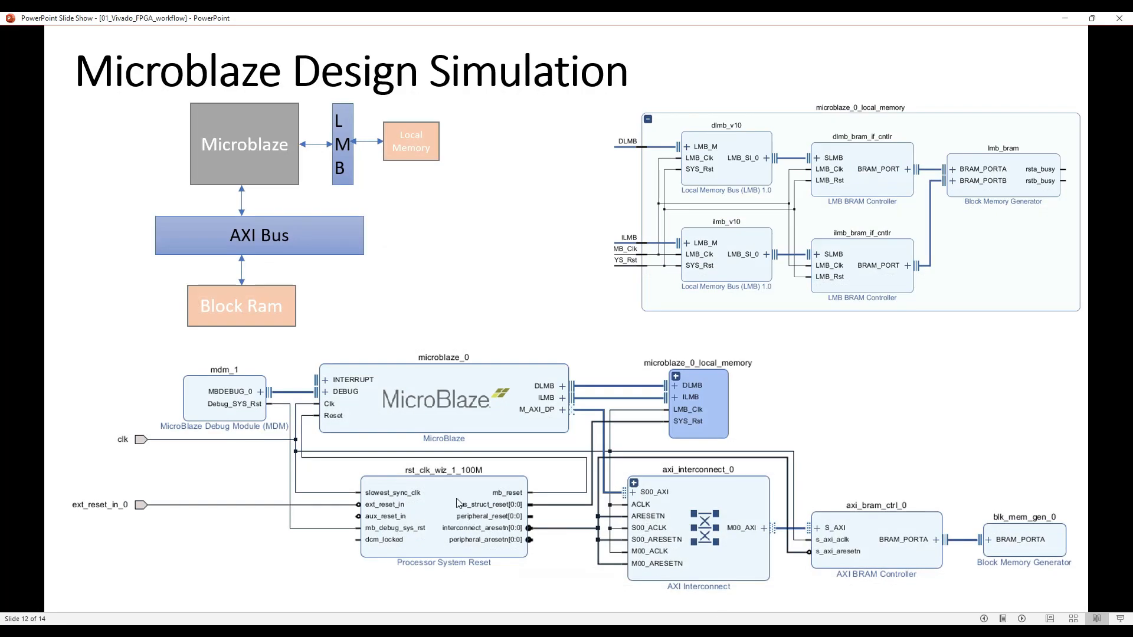
{"action": "key", "text": "Right"}
{"action": "key", "text": "Right"}
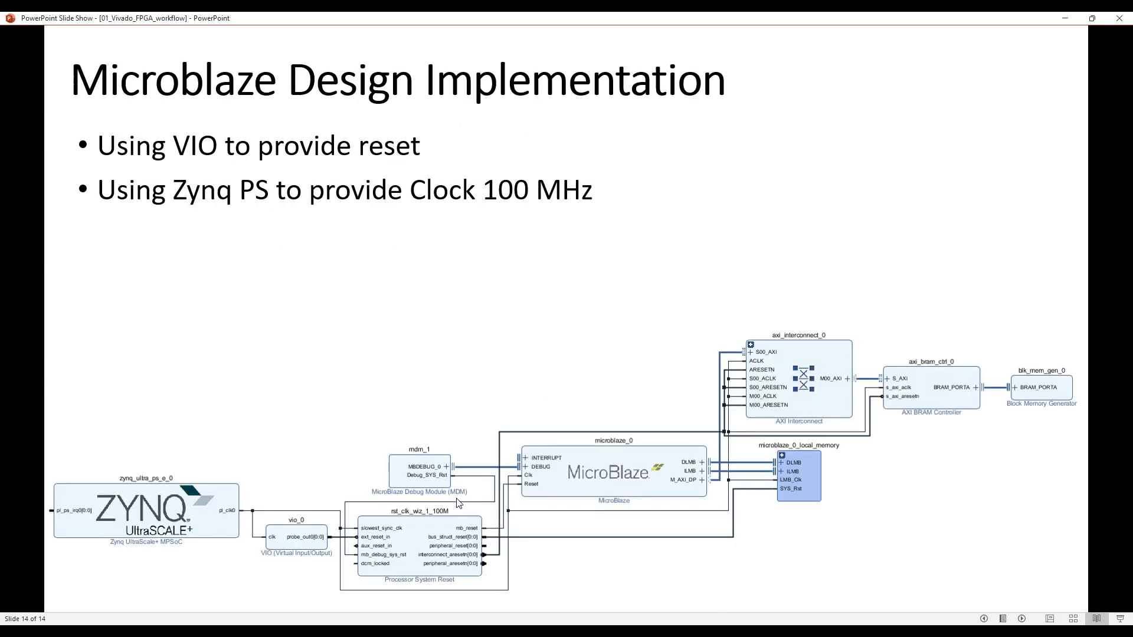